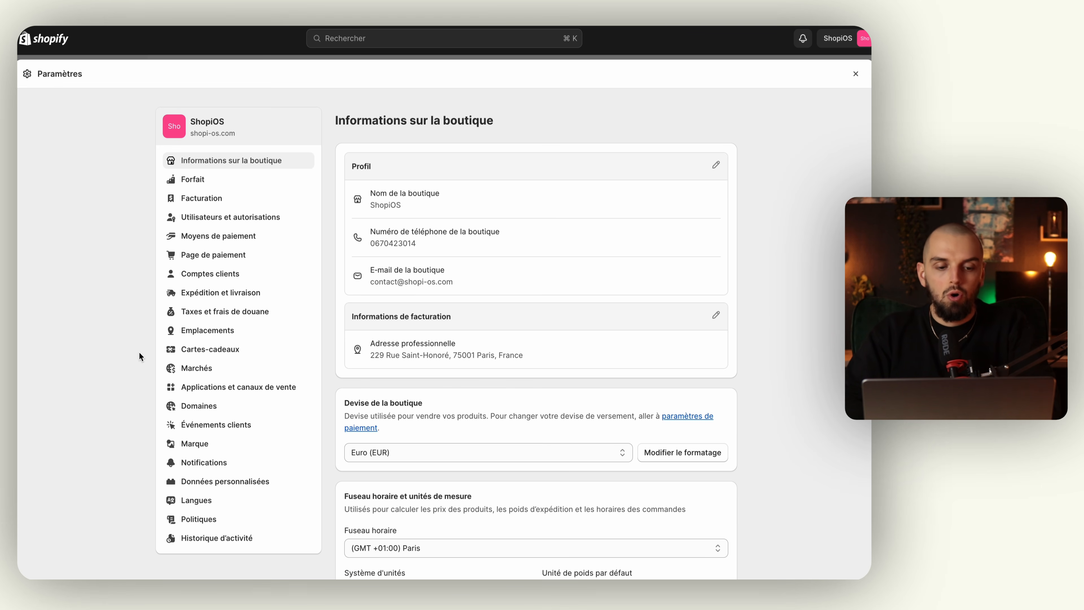
Open Expédition et livraison and review the Chronopost, Colissimo, Mondial Relay carriers and 'Paquet de base' package.
click(218, 298)
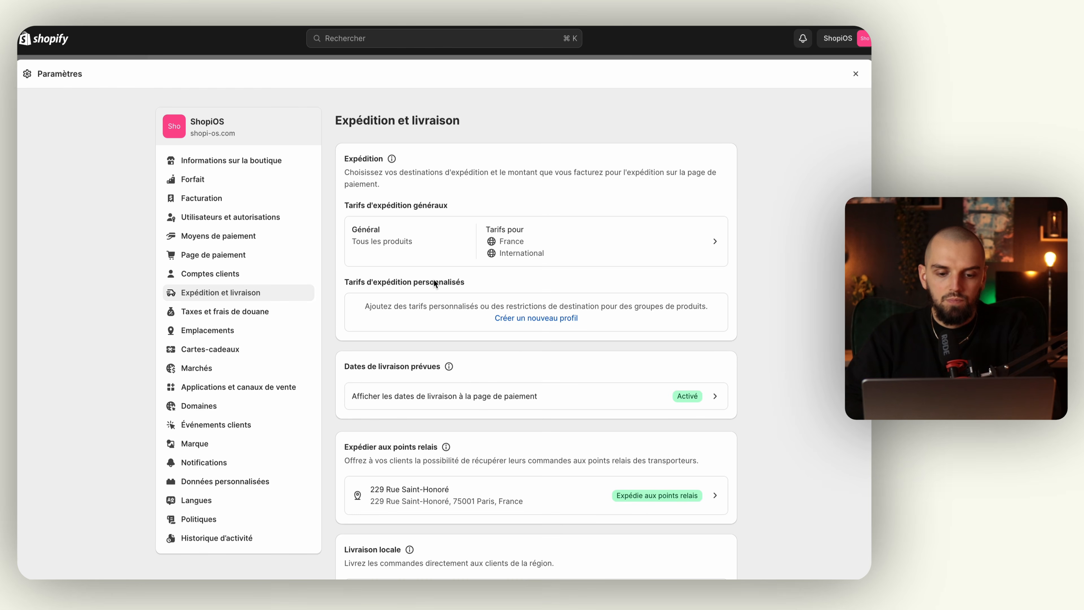
scroll(434, 282, down, 5)
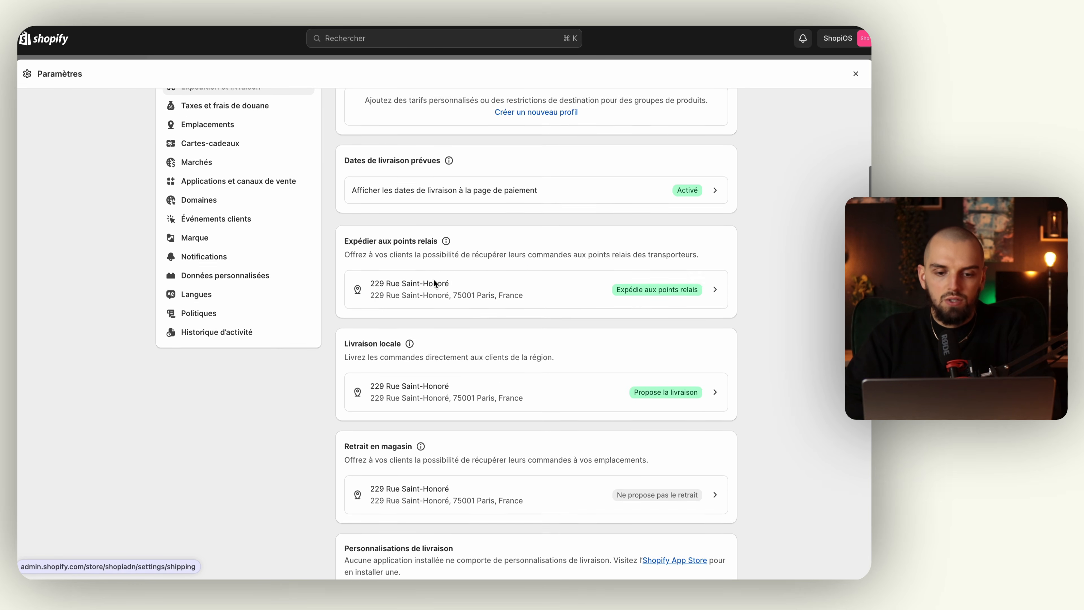
scroll(434, 281, down, 3)
scroll(435, 283, up, 2)
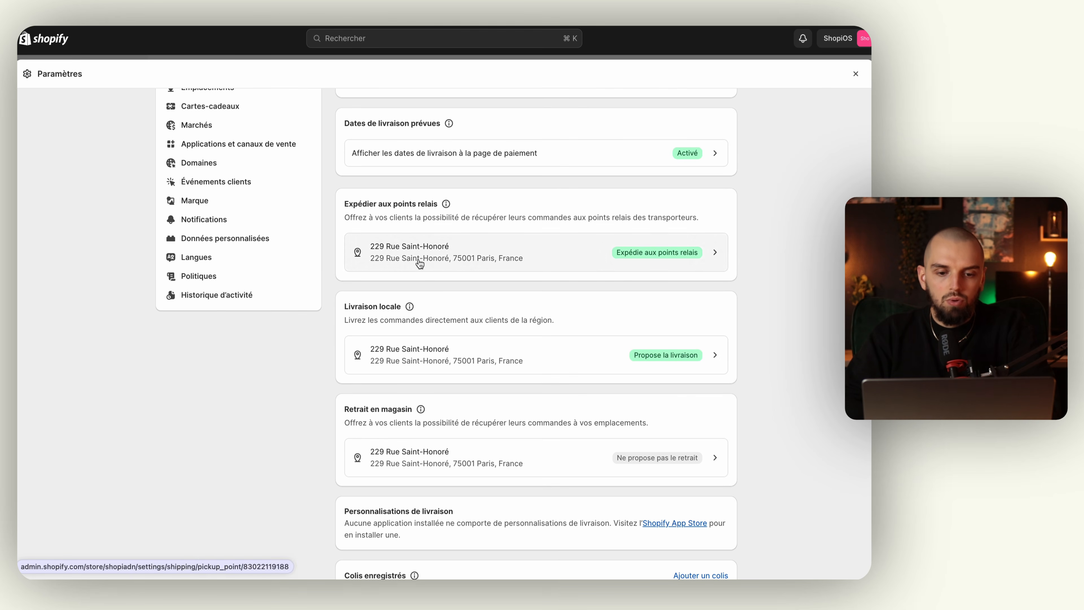
scroll(411, 319, down, 3)
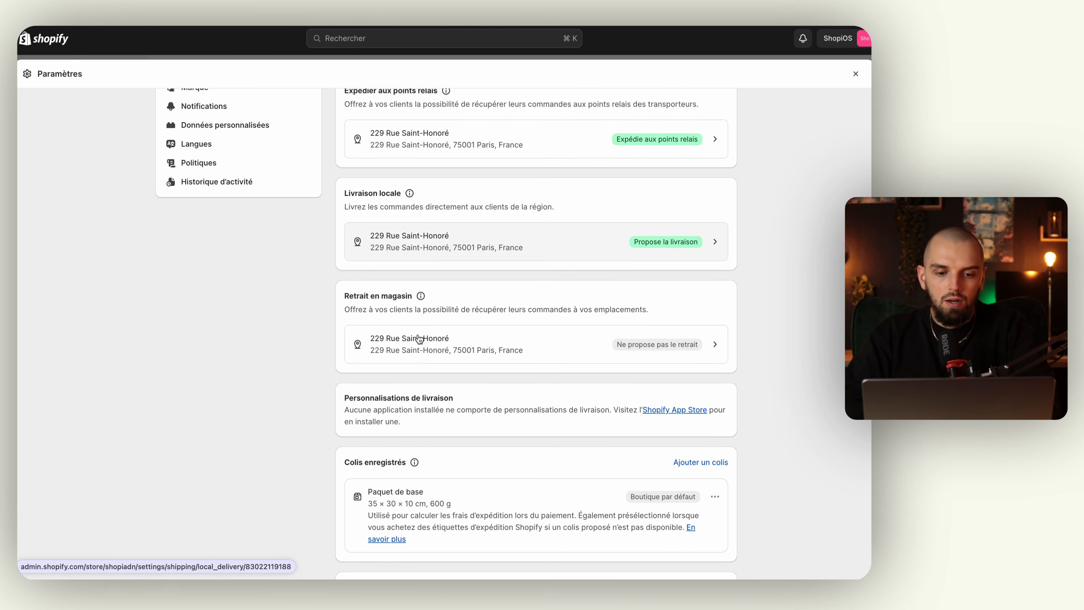
scroll(418, 338, down, 5)
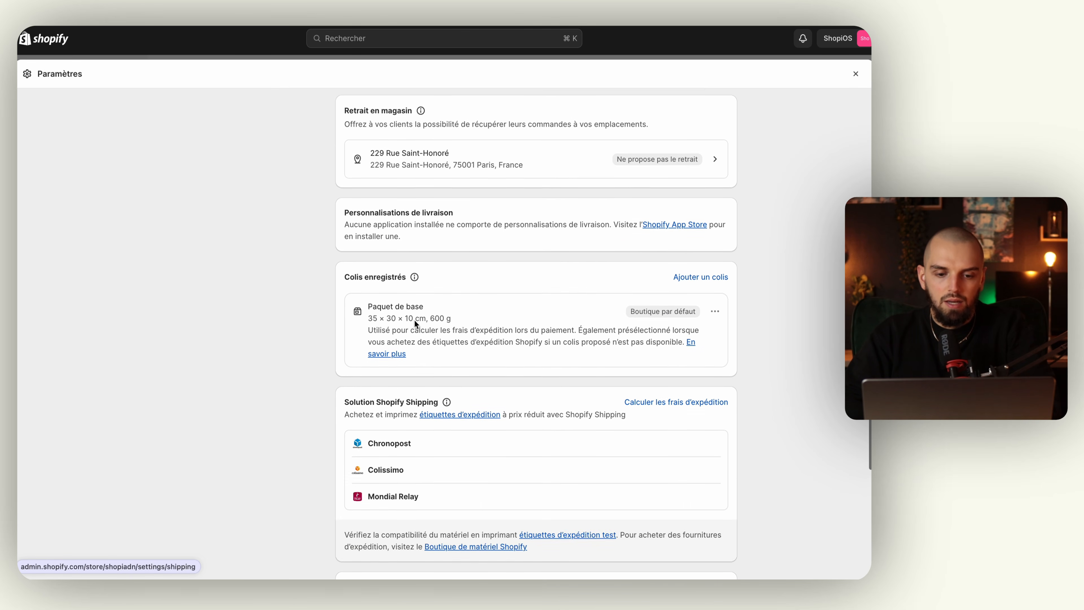
scroll(413, 319, down, 4)
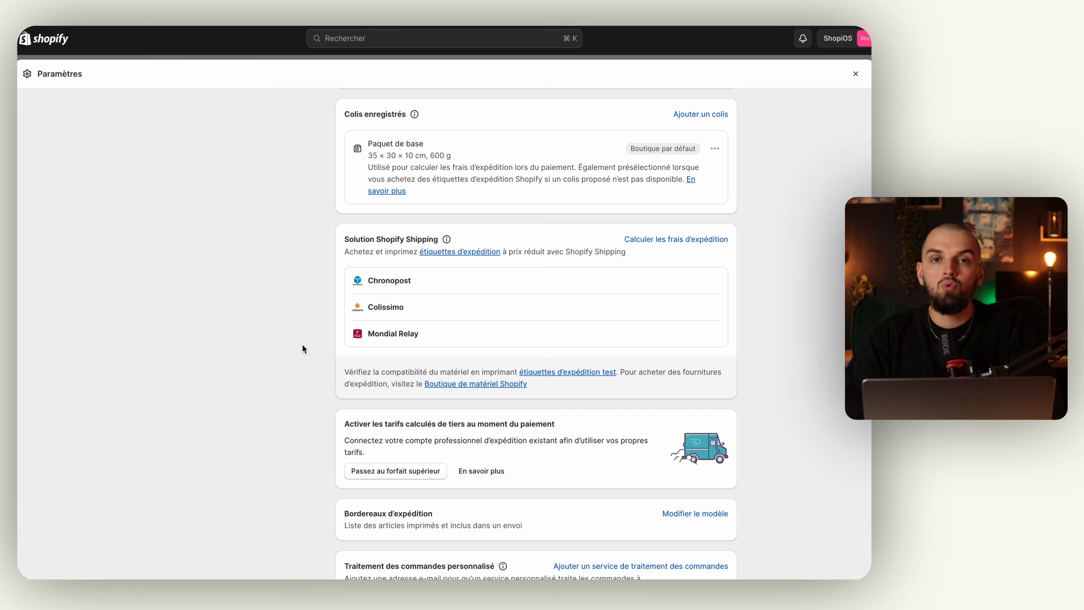
scroll(302, 347, down, 2)
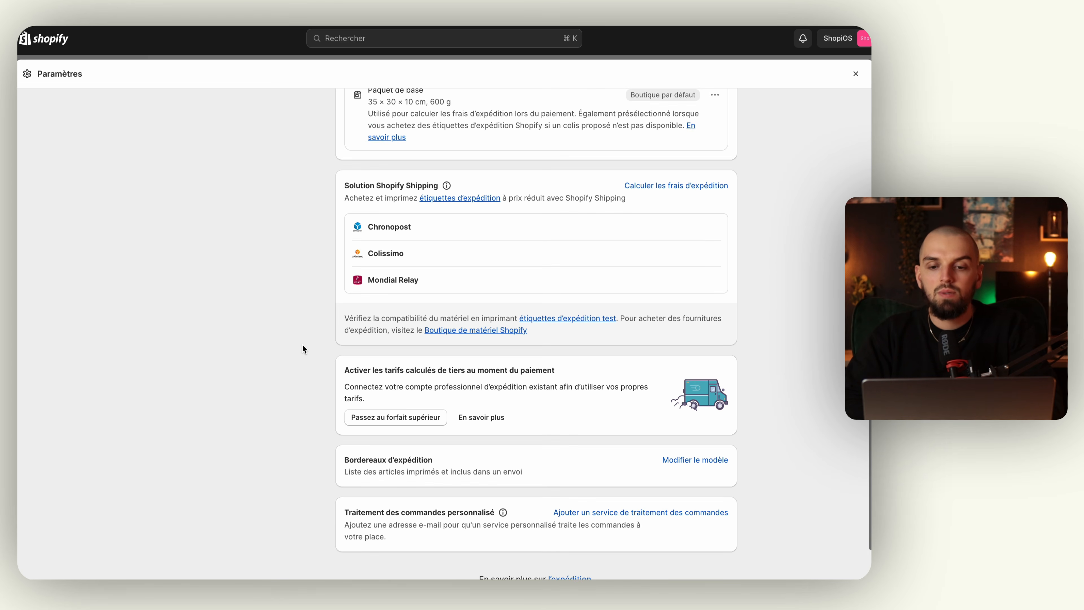
scroll(302, 349, down, 1)
scroll(302, 348, down, 1)
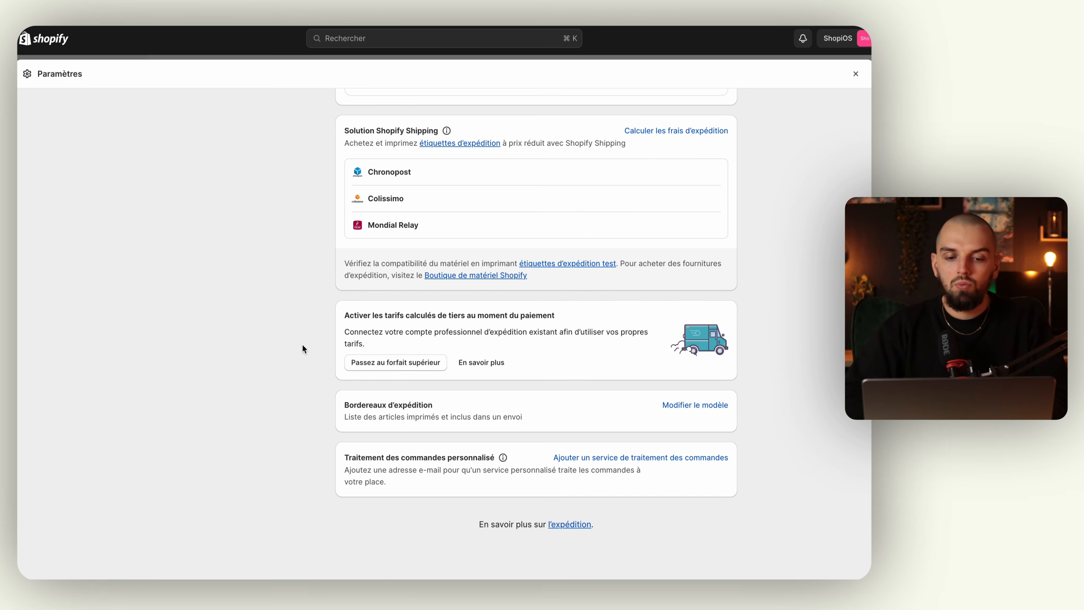
key(ctrl+Left)
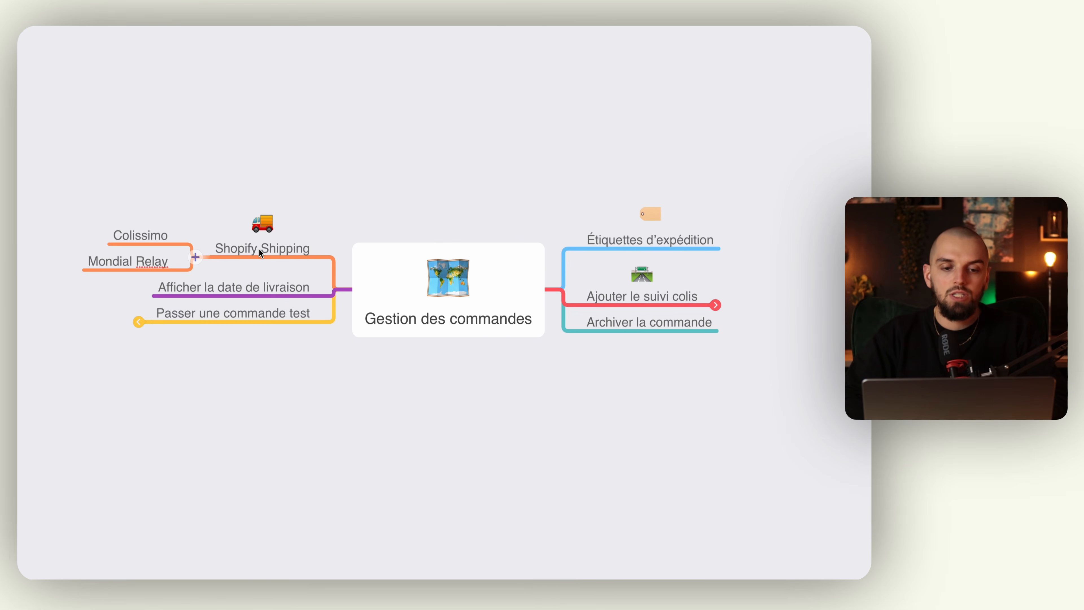
key(ctrl+Right)
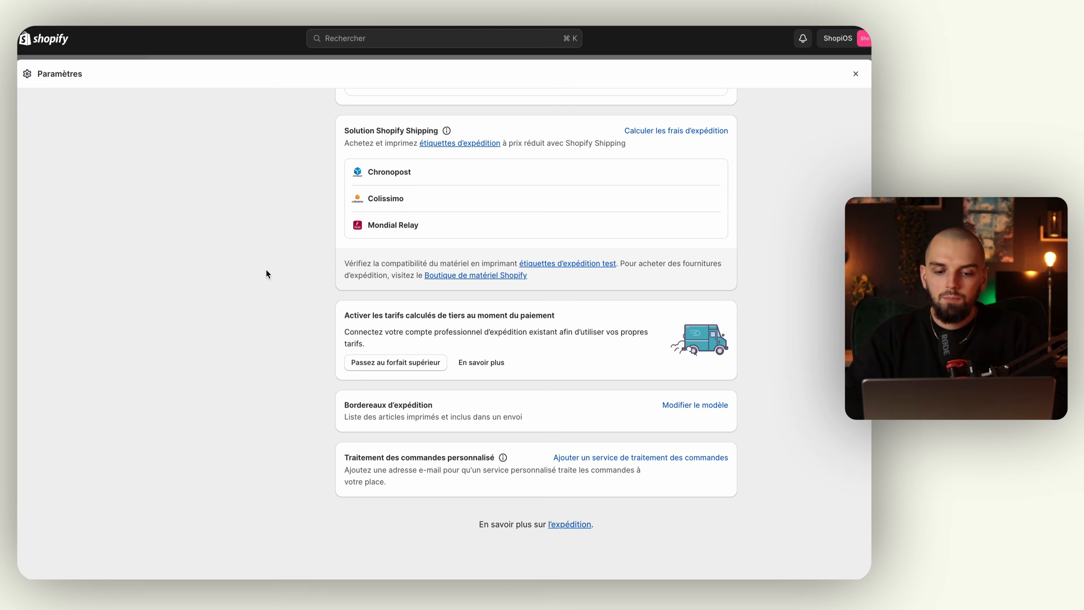
scroll(325, 344, up, 4)
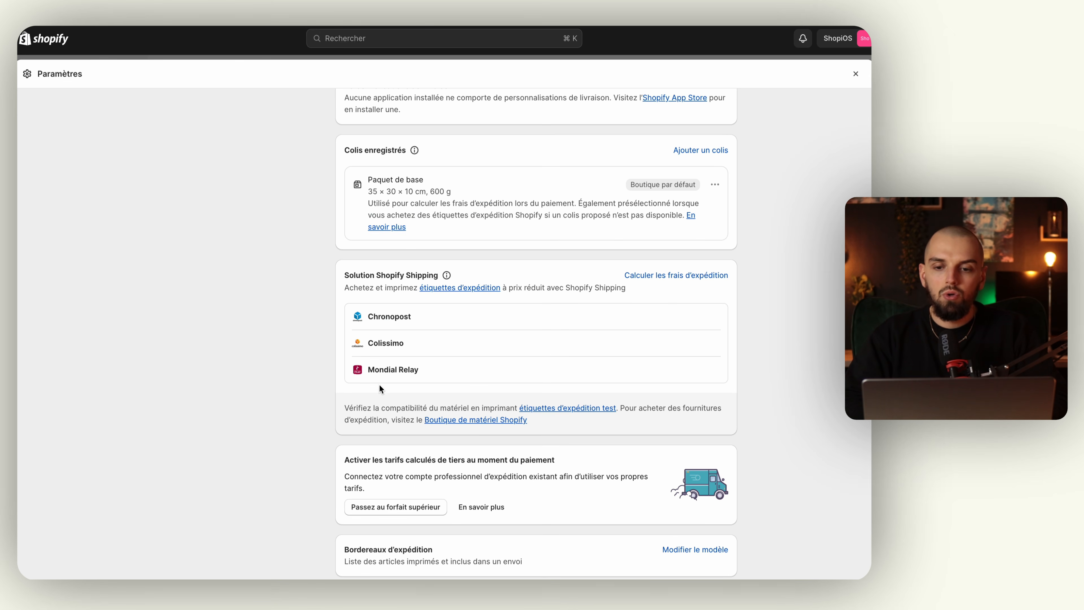
scroll(333, 341, up, 3)
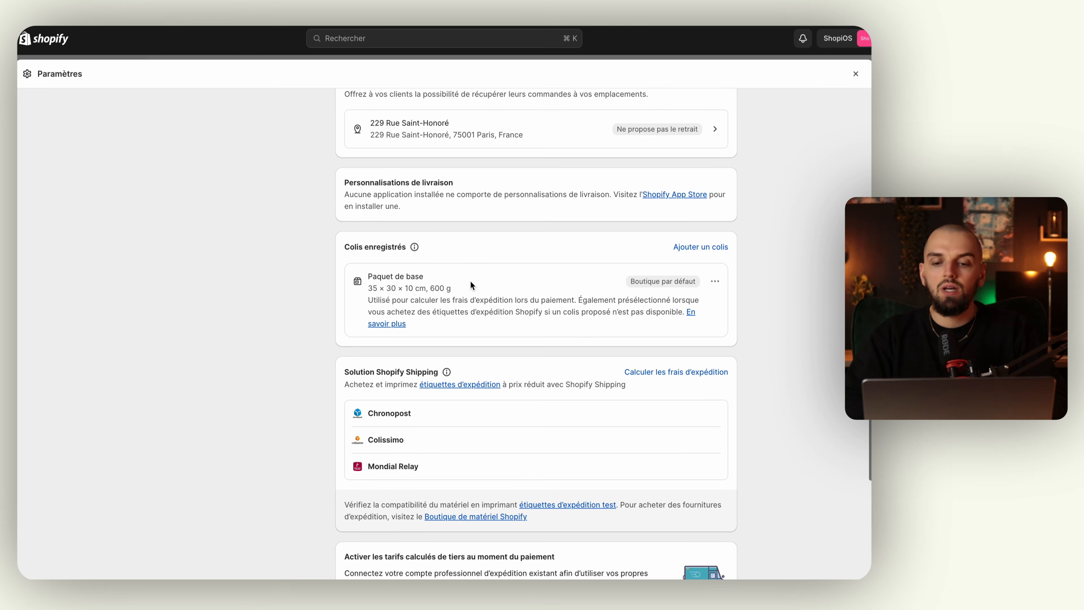
scroll(471, 281, up, 2)
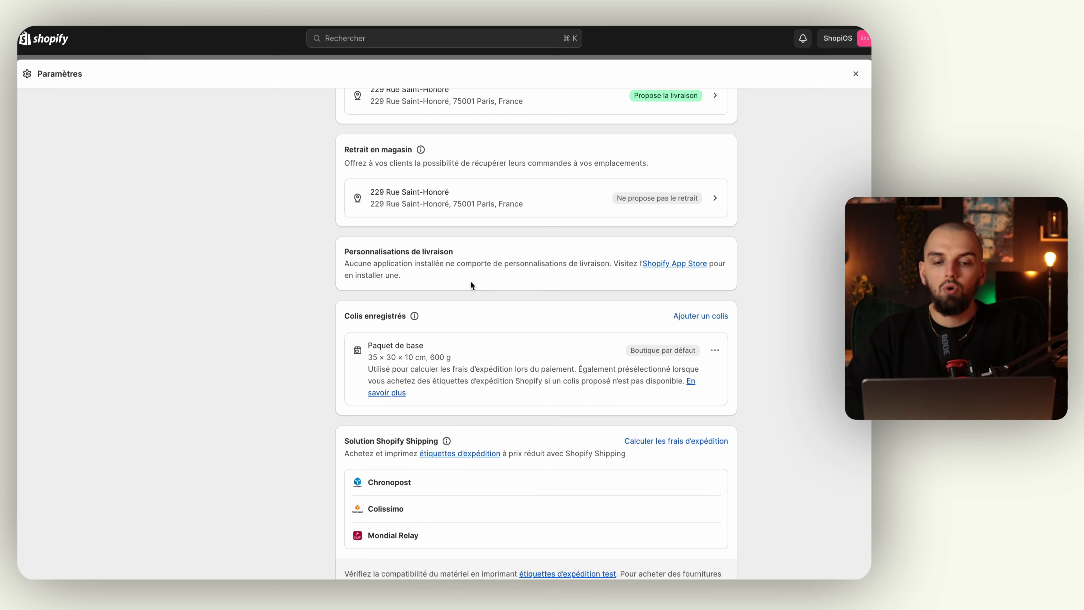
scroll(471, 281, up, 1)
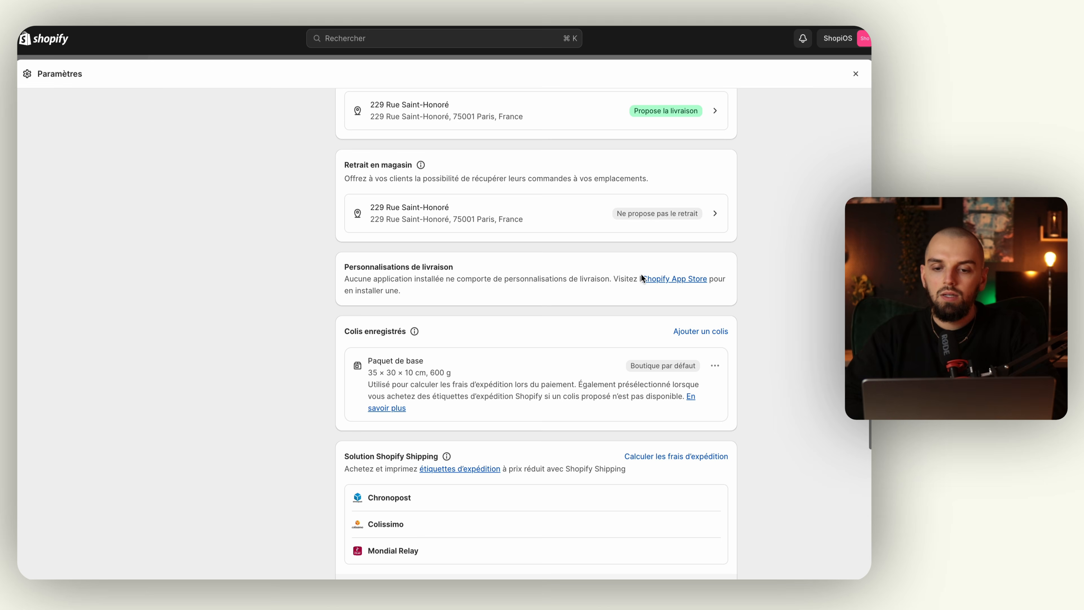
scroll(538, 292, up, 3)
scroll(538, 294, up, 3)
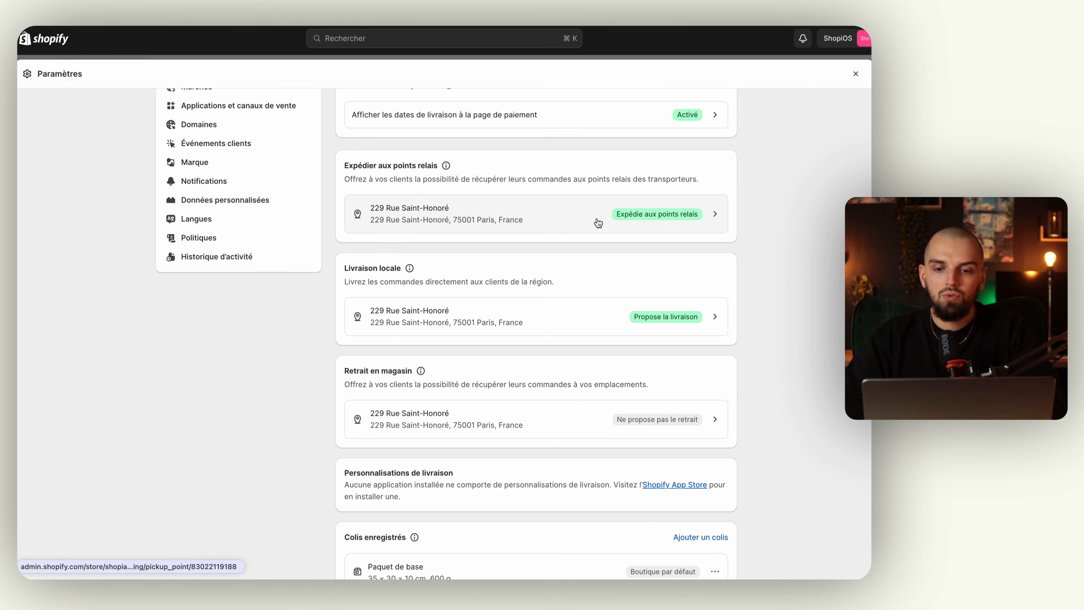
click(560, 216)
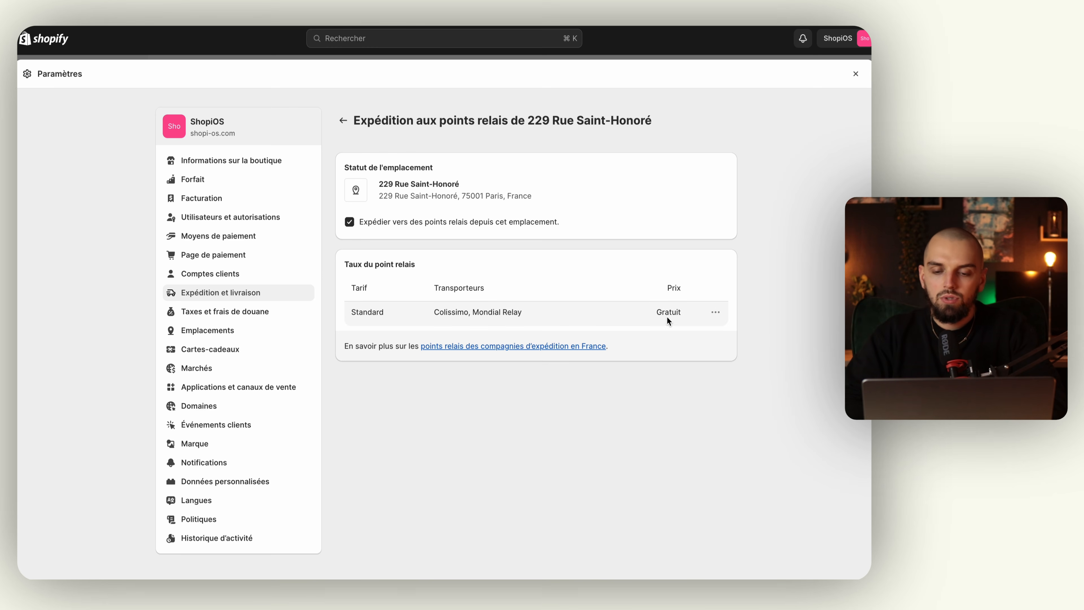
Re-save the free Standard relay-point rate with both Colissimo and Mondial Relay still included.
click(716, 313)
click(703, 335)
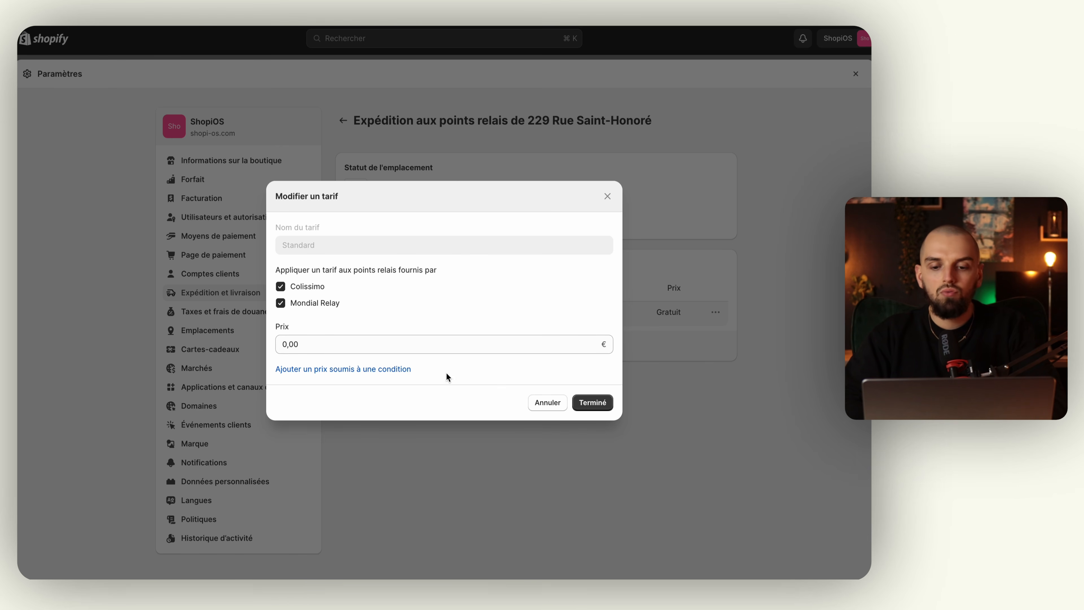
click(312, 288)
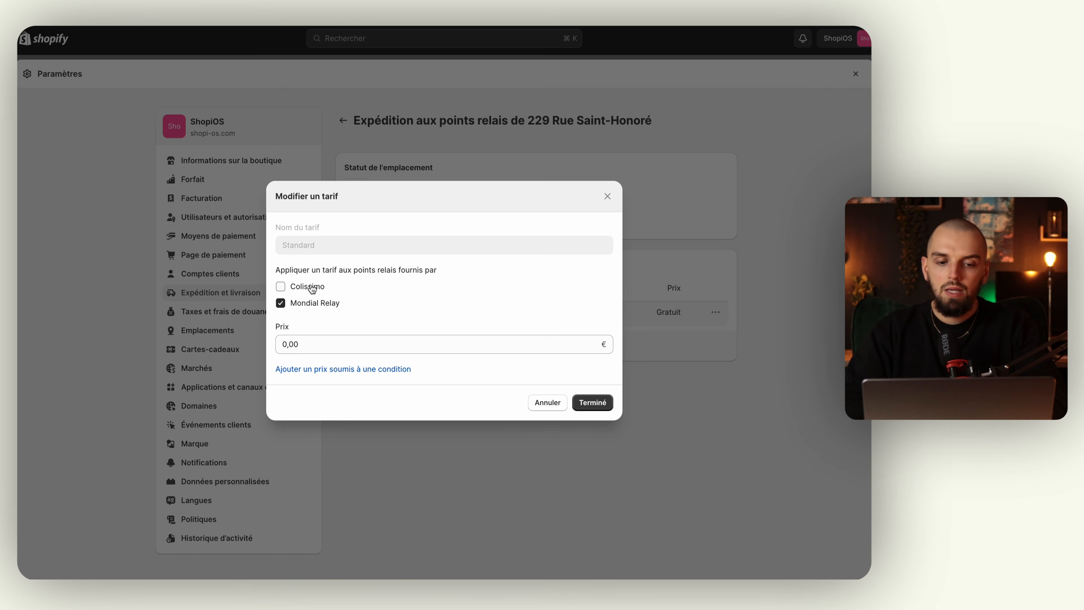
click(312, 288)
click(583, 403)
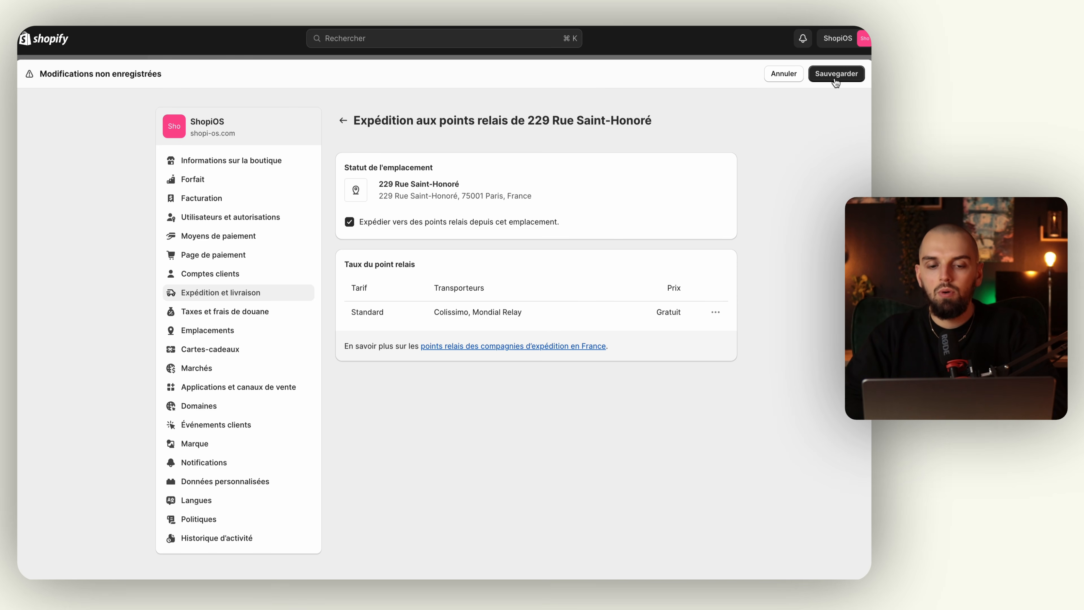
click(836, 81)
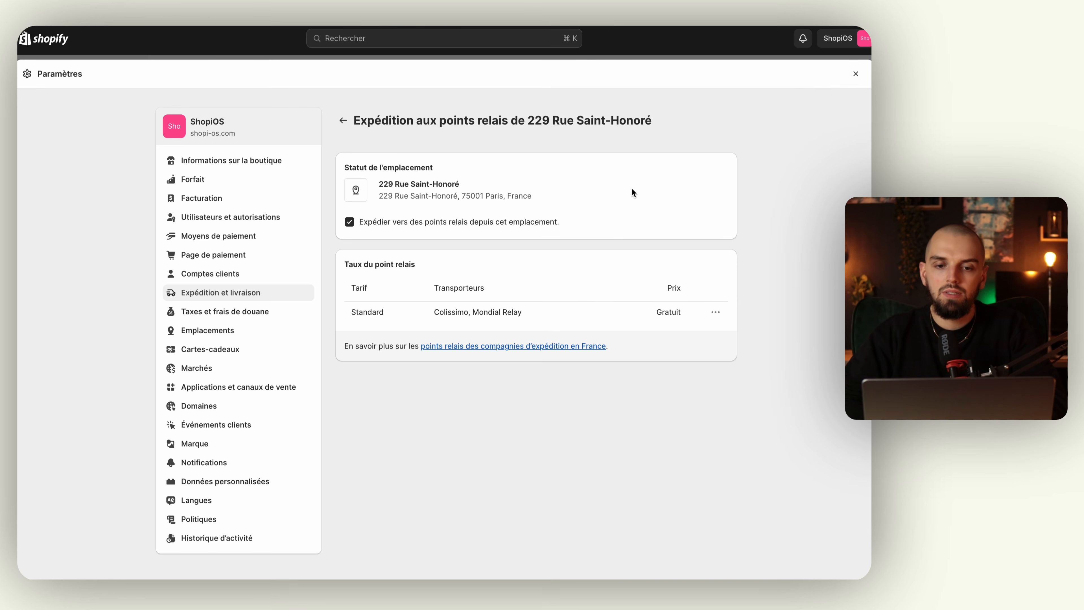
click(344, 121)
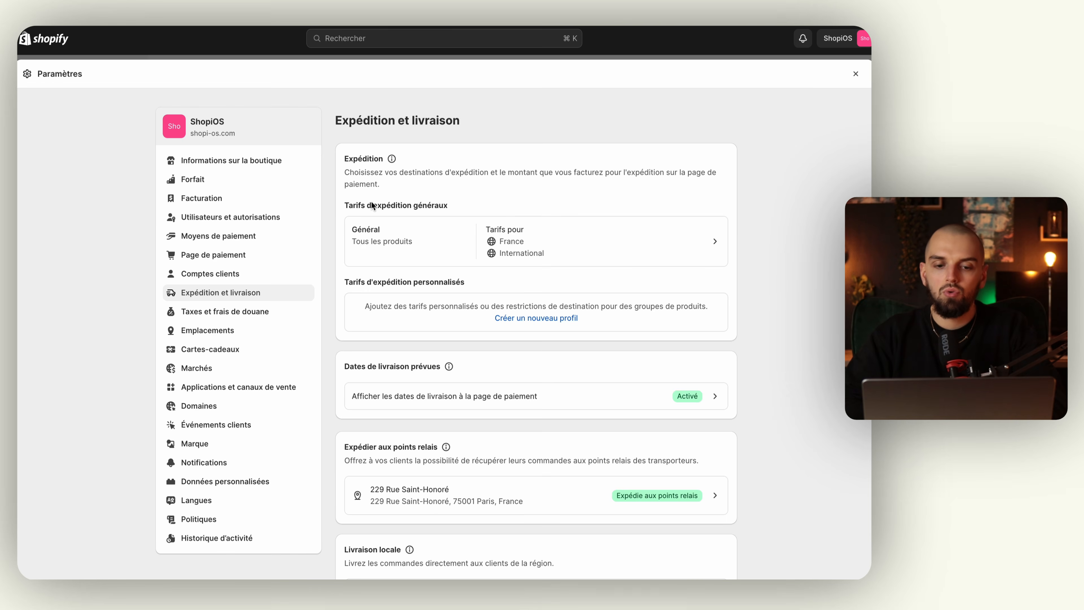
scroll(386, 327, down, 15)
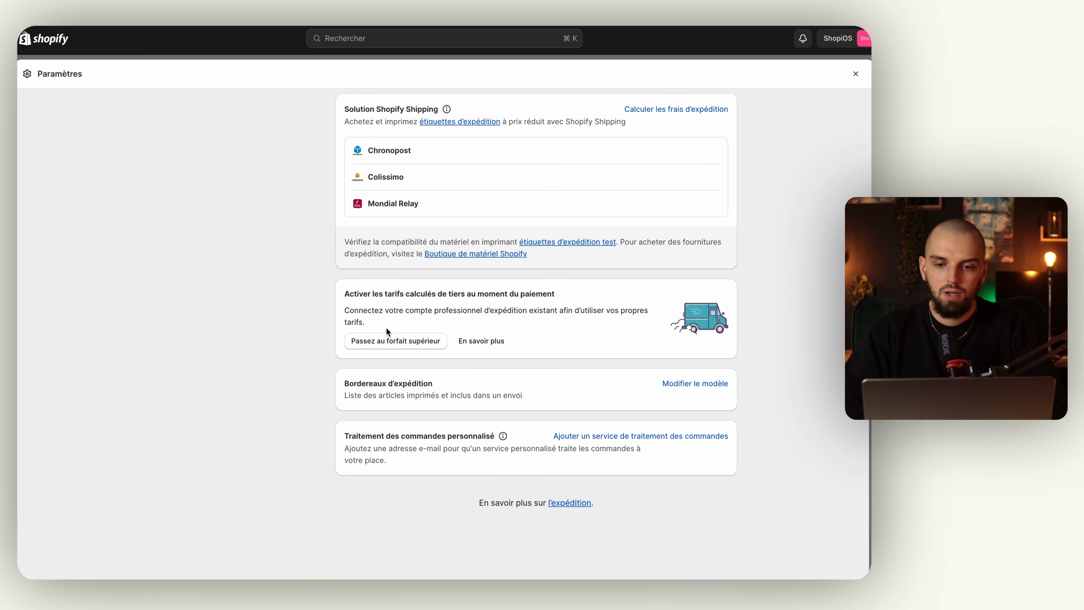
scroll(387, 327, up, 3)
scroll(386, 327, up, 6)
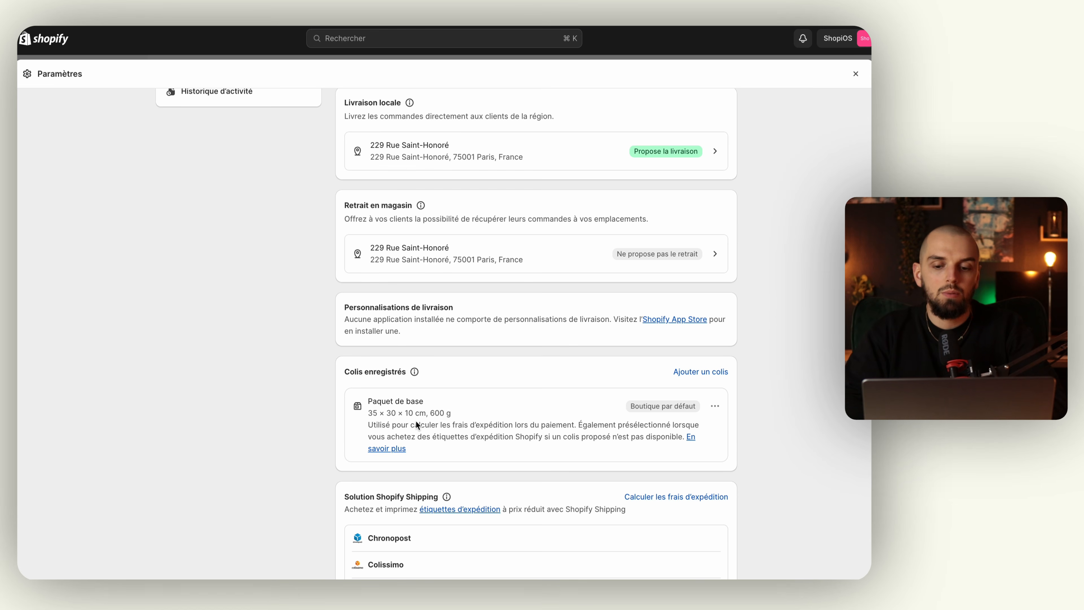
scroll(416, 422, up, 2)
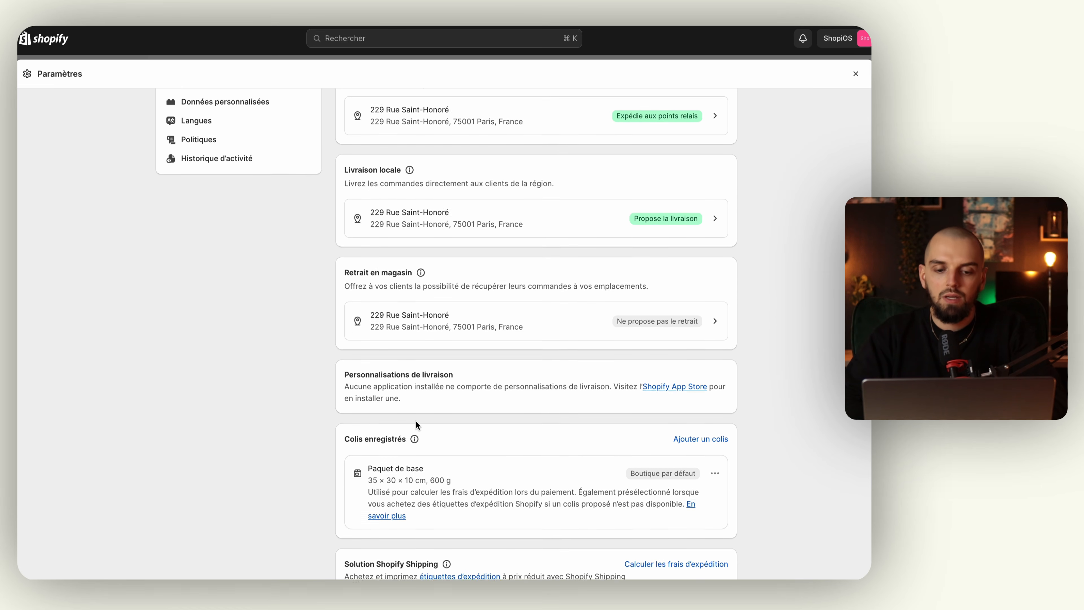
scroll(416, 422, up, 3)
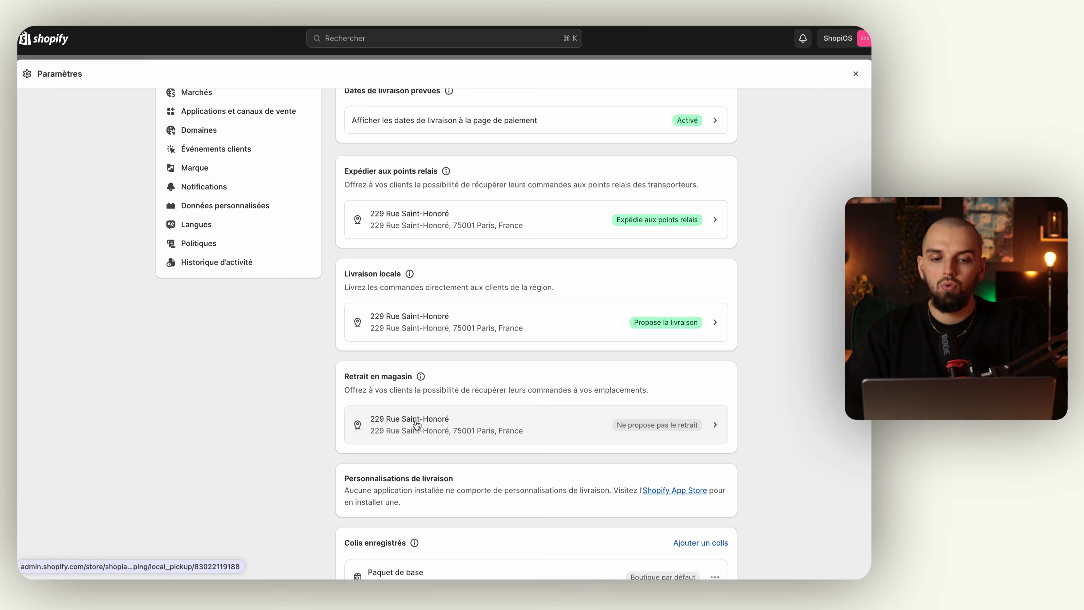
scroll(417, 425, up, 3)
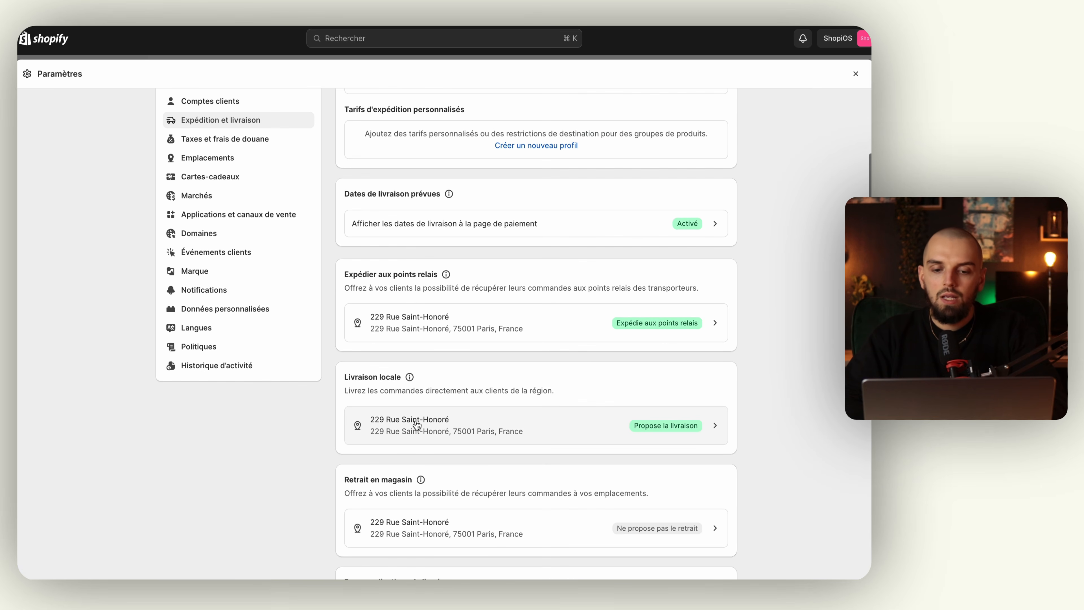
Uncheck 'Cet emplacement propose la livraison locale', save, and go back to the overview.
click(533, 422)
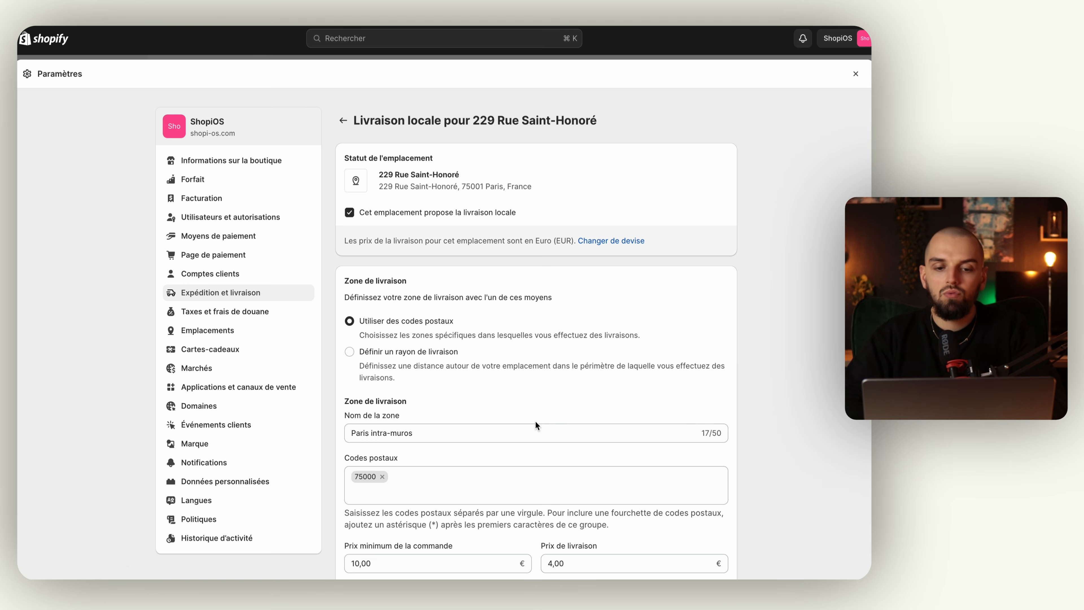
scroll(540, 396, down, 1)
click(455, 201)
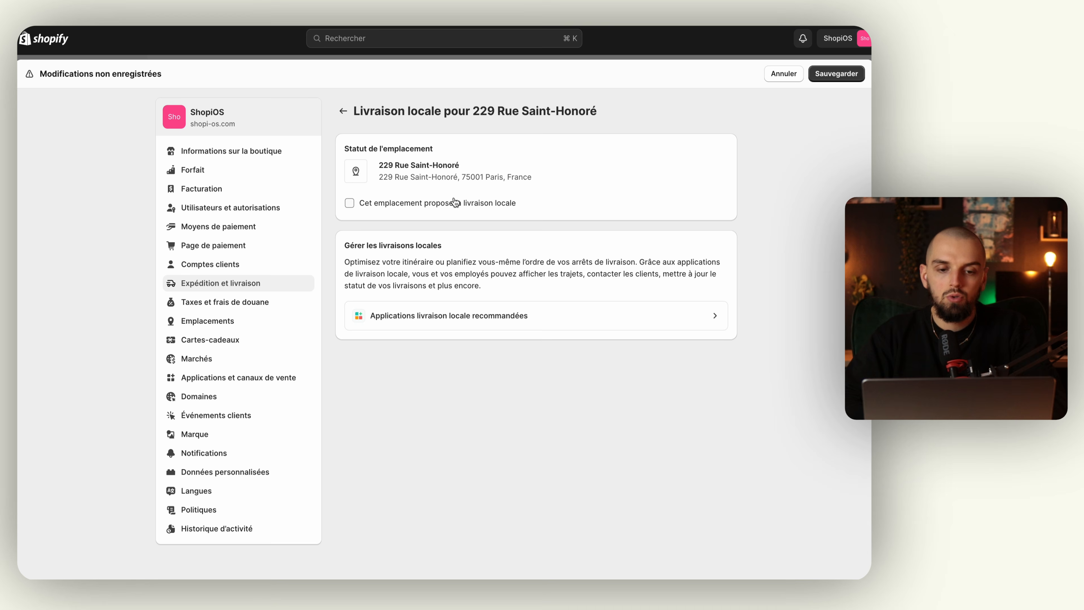
click(828, 71)
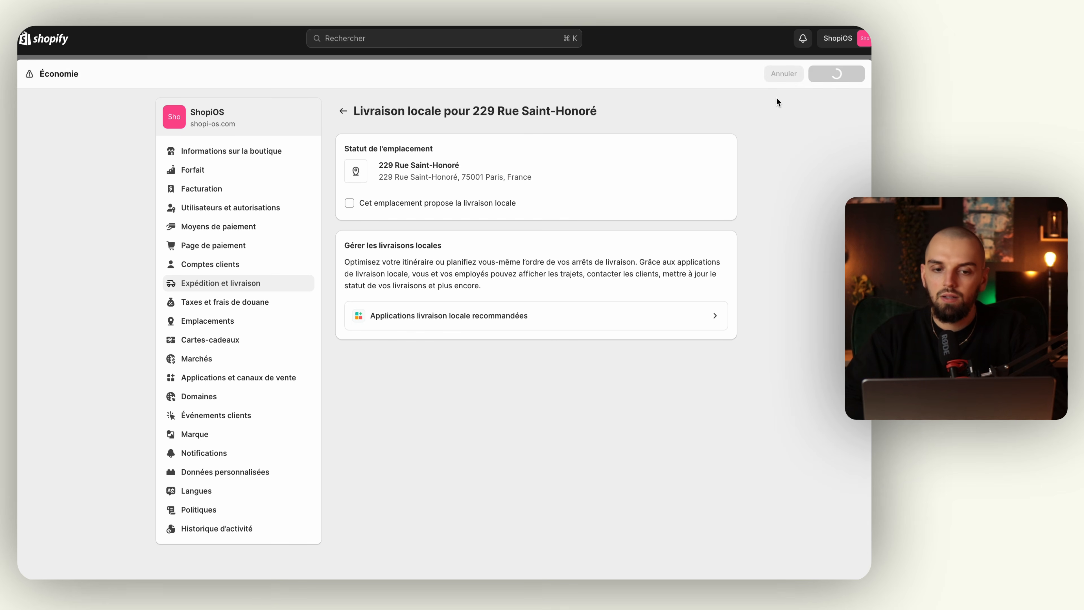
click(343, 110)
scroll(359, 310, down, 10)
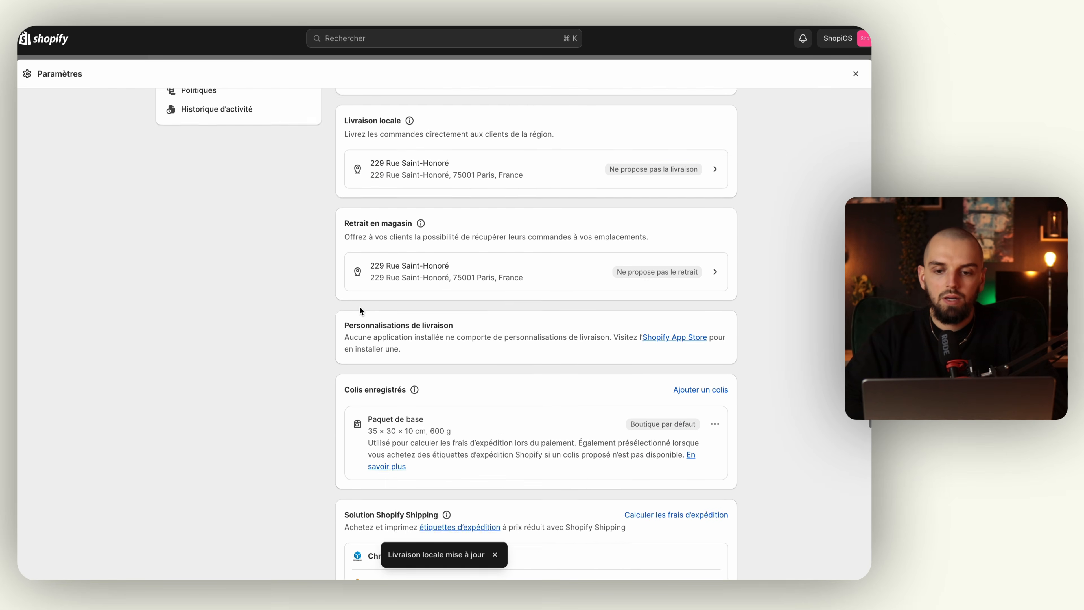
scroll(384, 316, up, 2)
scroll(436, 275, up, 8)
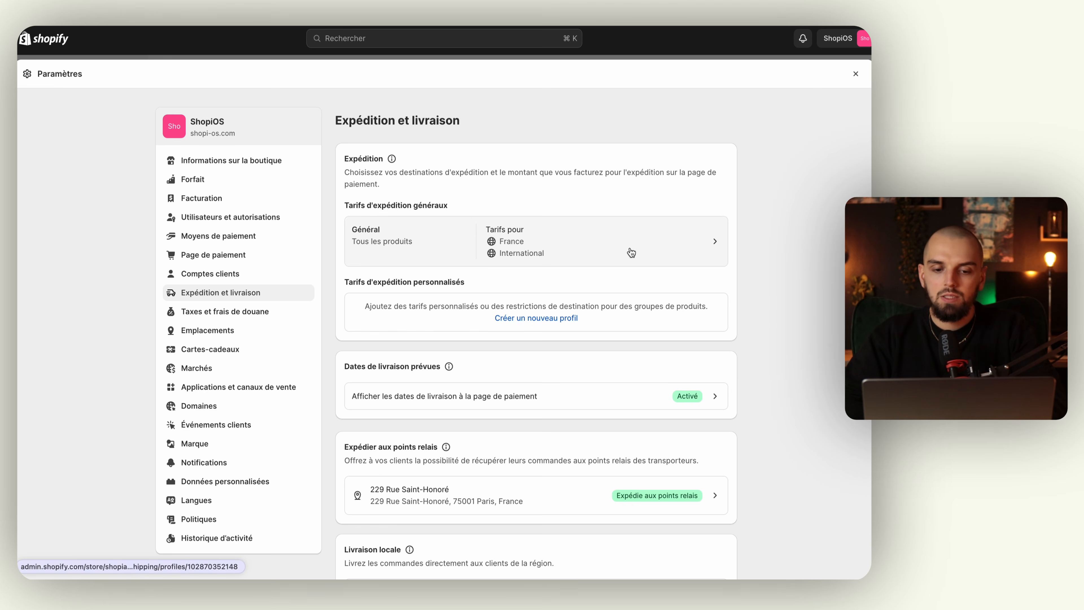
Open Profil général and view the France free Standard rate and the 29,00 € International rate.
click(689, 246)
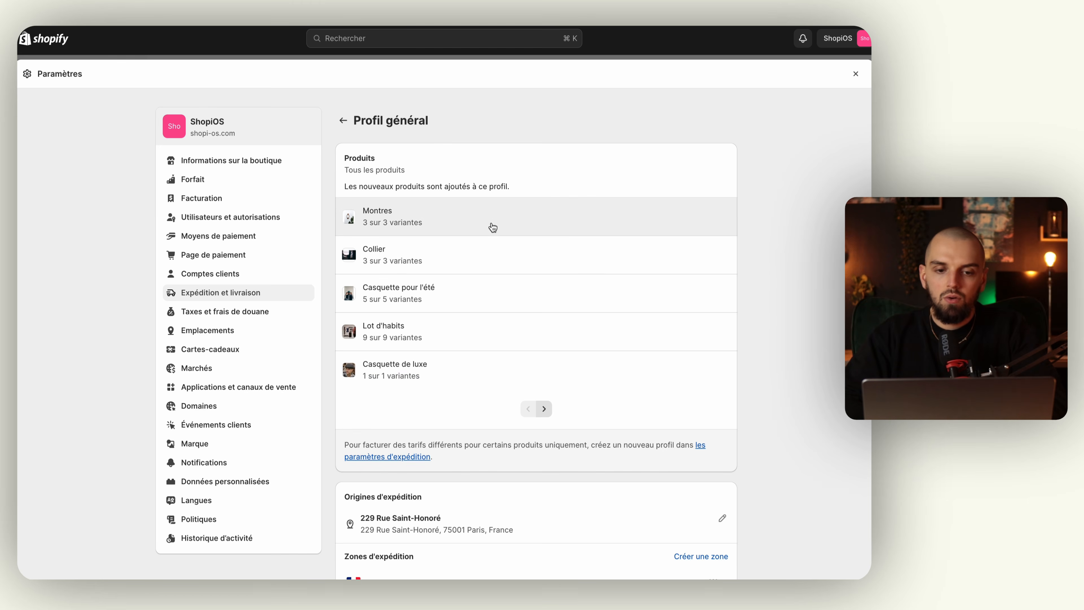
scroll(491, 233, down, 5)
scroll(488, 234, down, 3)
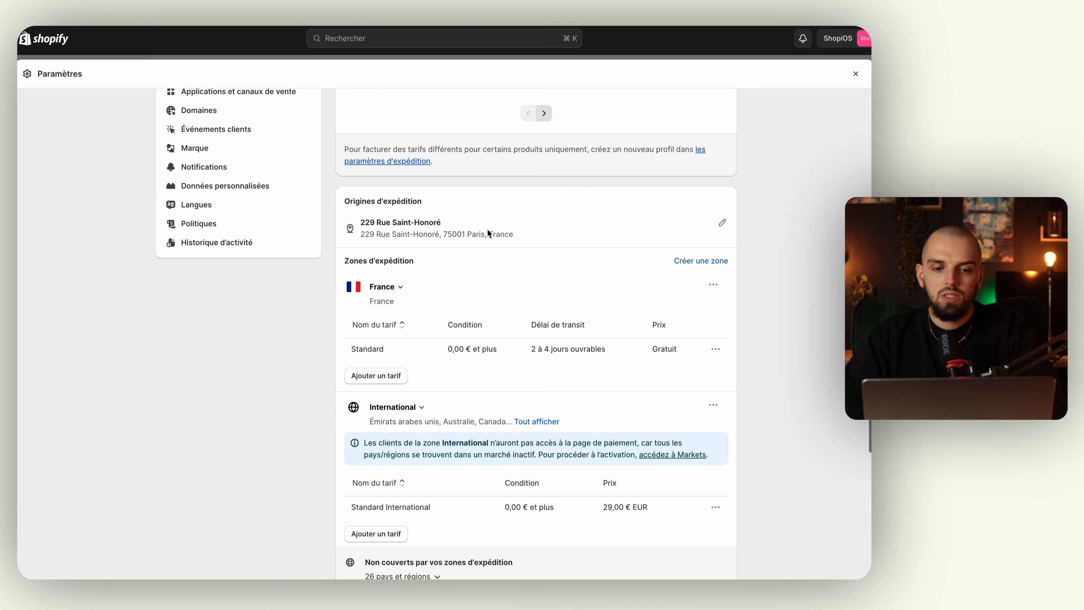
scroll(539, 287, down, 2)
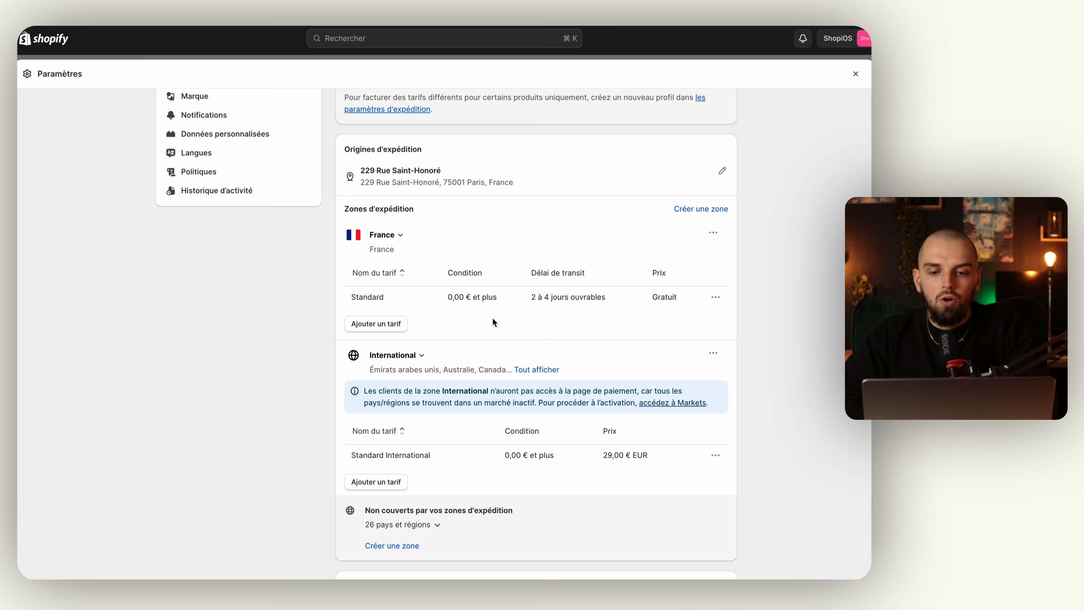
Inspect the France Standard rate's transit time options and close the editor unchanged.
click(716, 297)
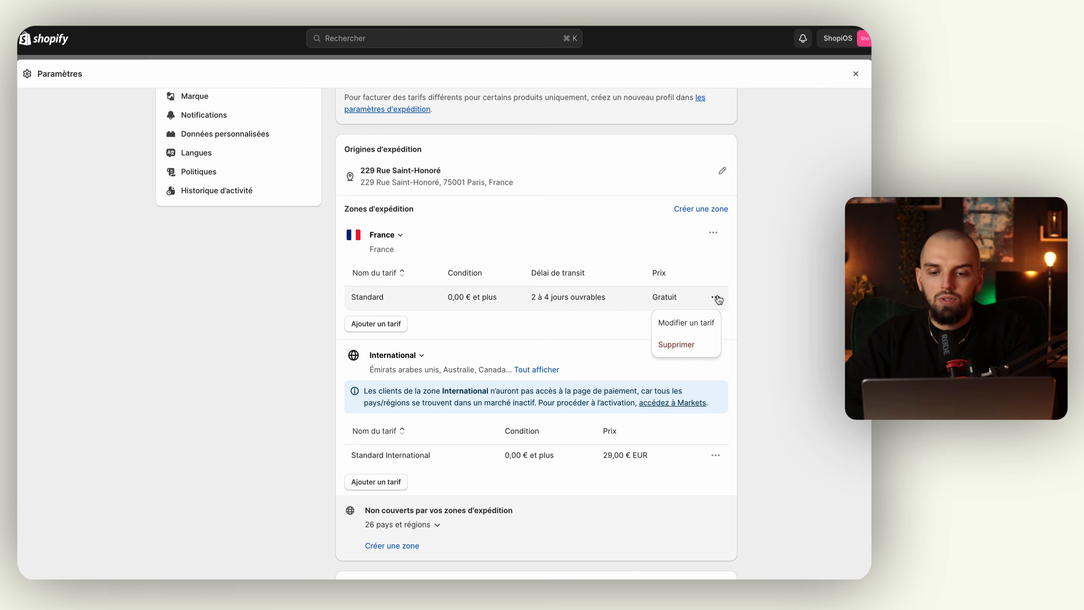
click(700, 322)
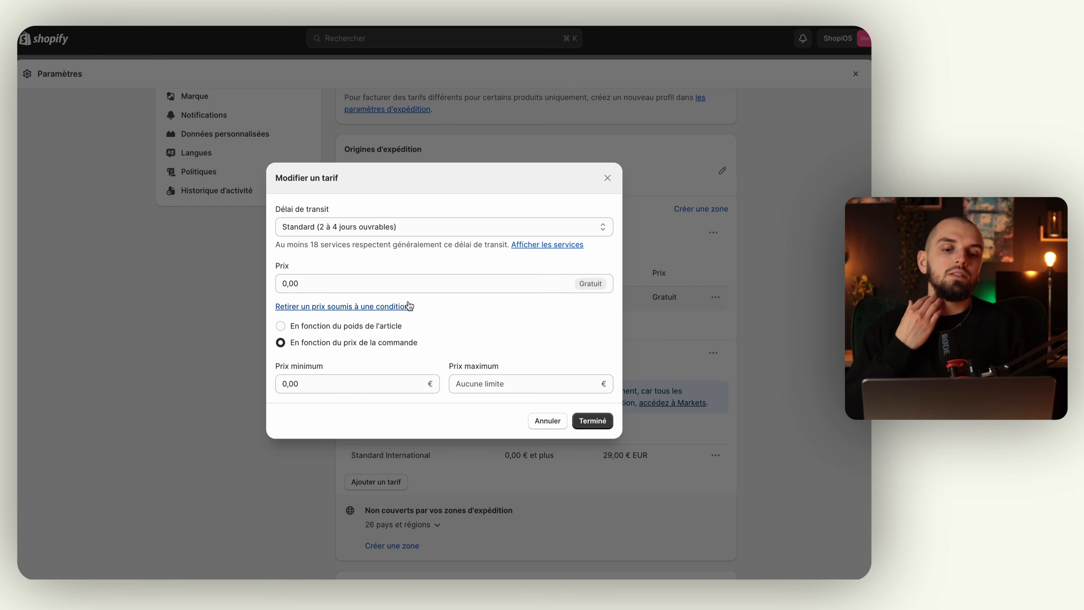
click(358, 234)
click(368, 227)
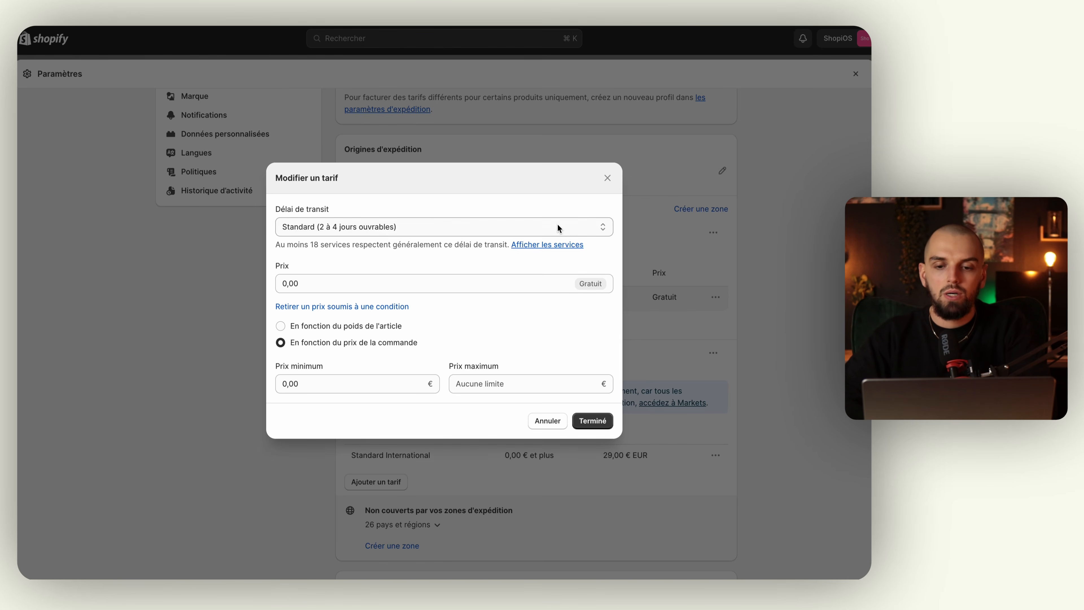
click(607, 178)
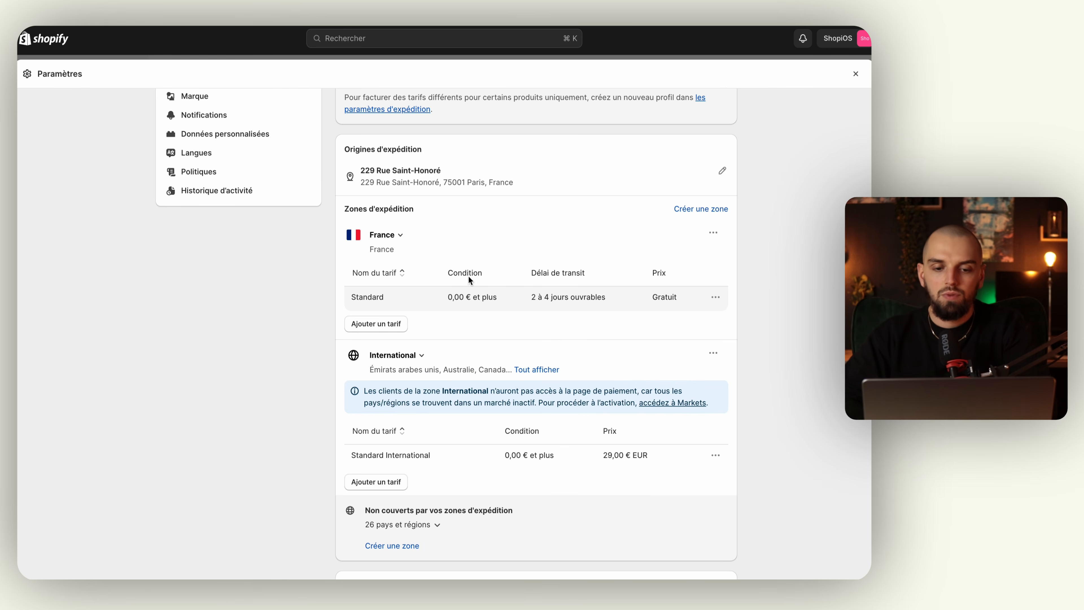
Add a custom flat rate 'Livraison prioritaire (garantie perte/casse/vol)' at 4,90 € to France.
scroll(459, 286, down, 1)
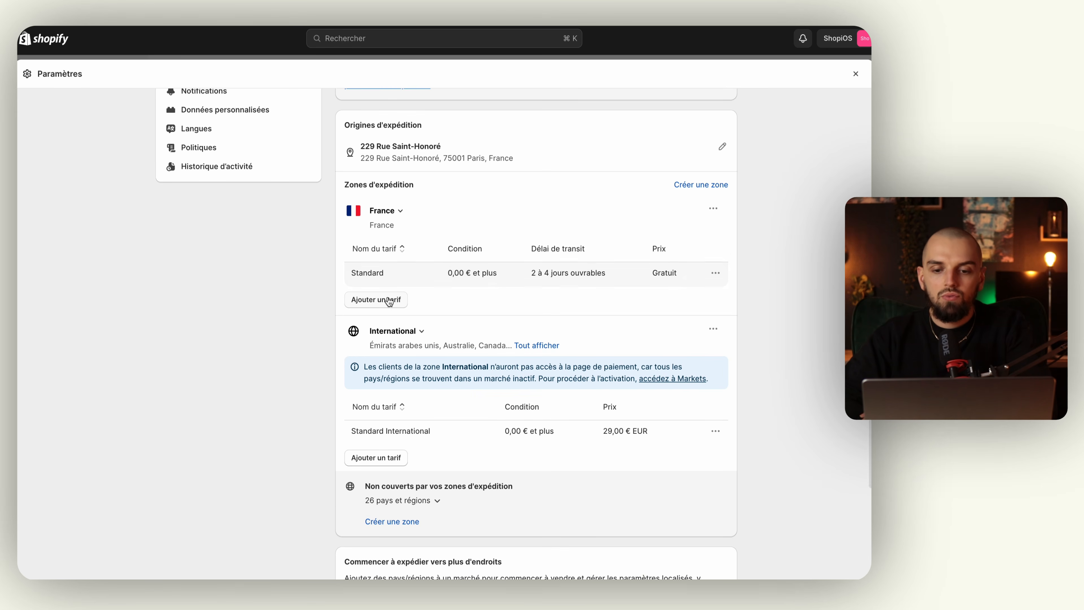
click(385, 307)
click(386, 298)
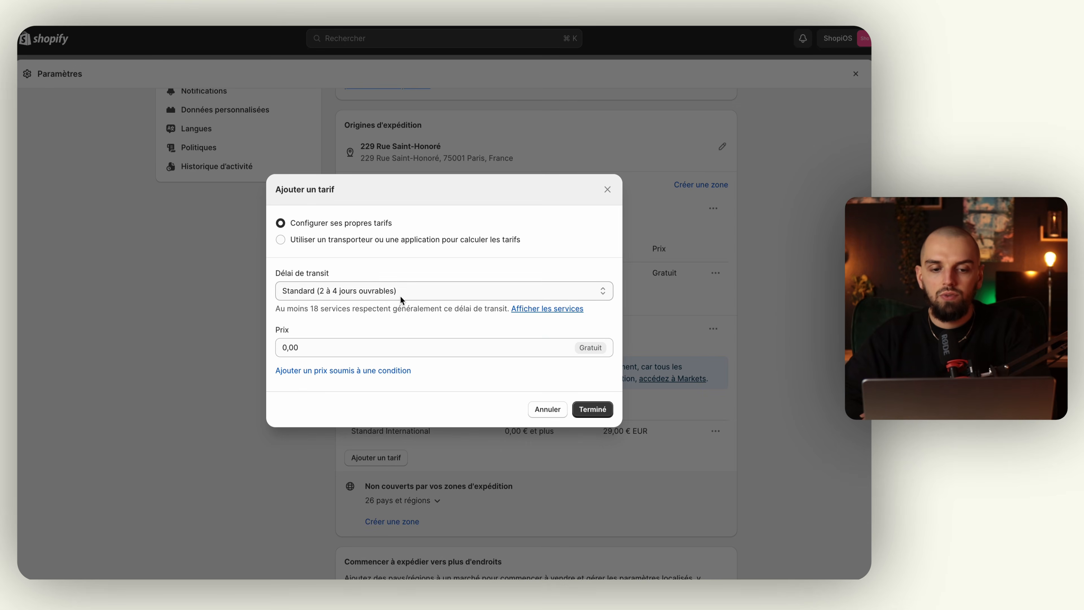
click(393, 319)
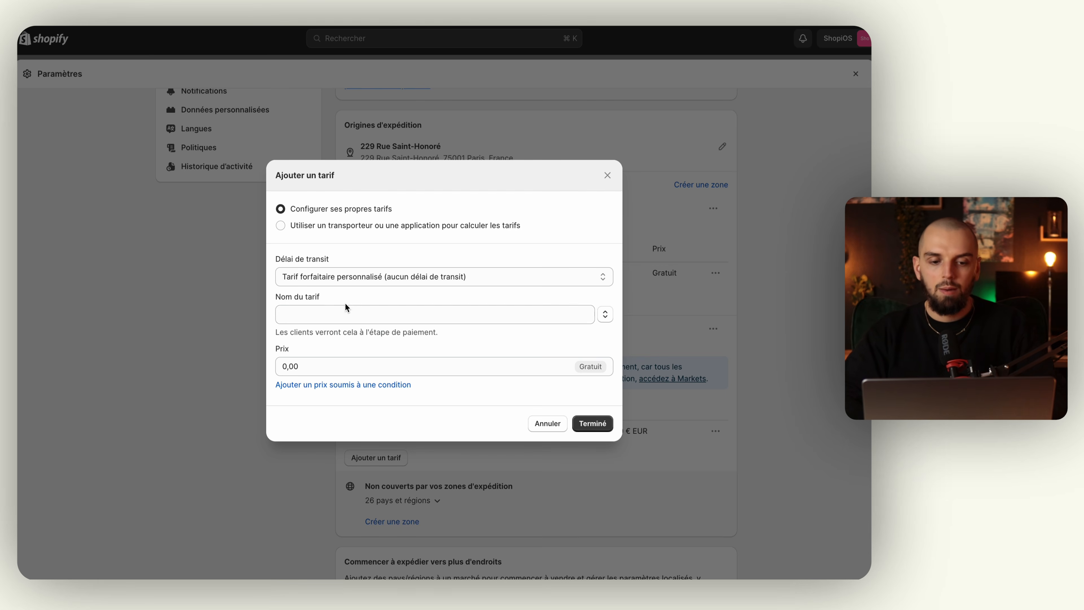
click(343, 314)
text(Livrzi)
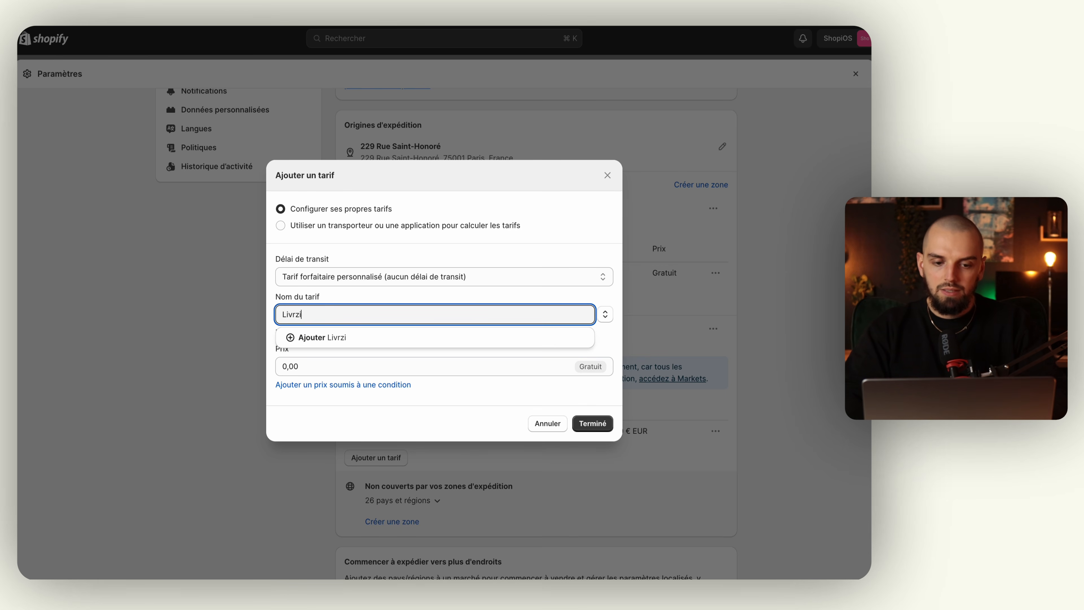
key(BackSpace)
key(BackSpace)
text(aison )
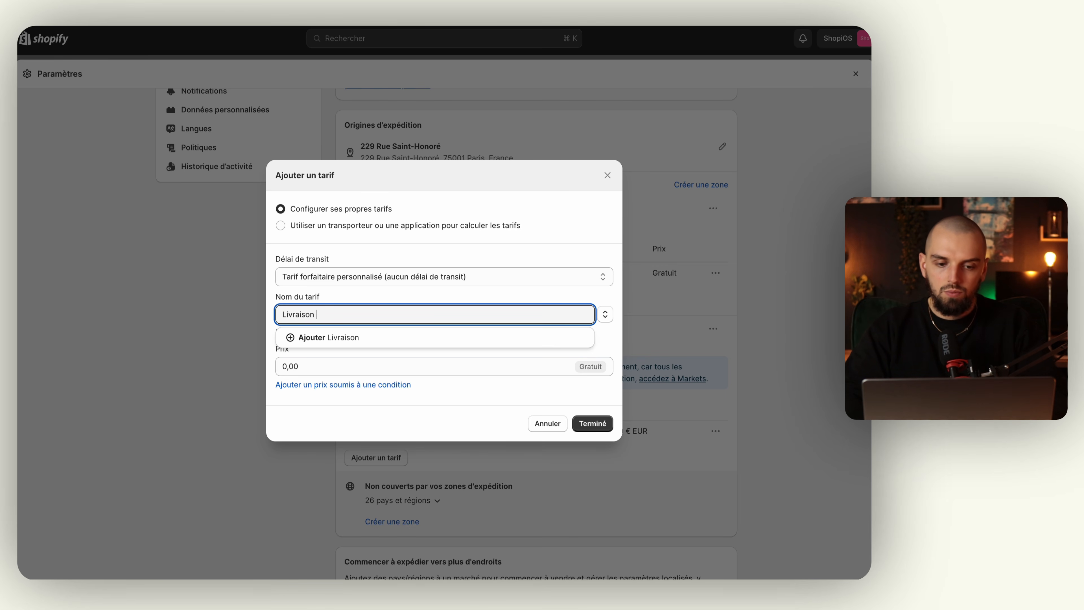
text(prioritaire)
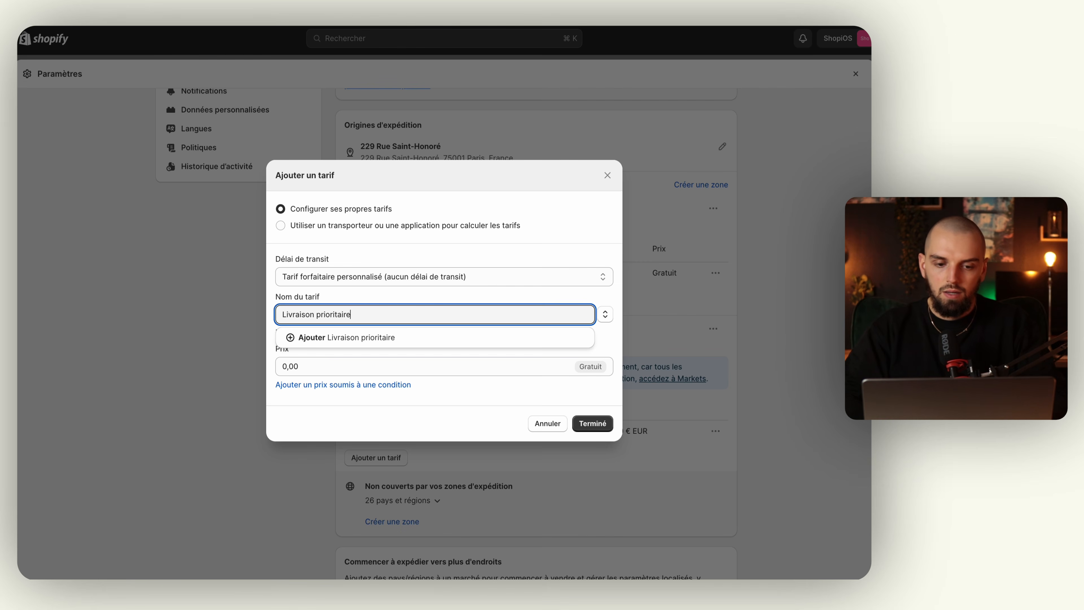
text( (gar)
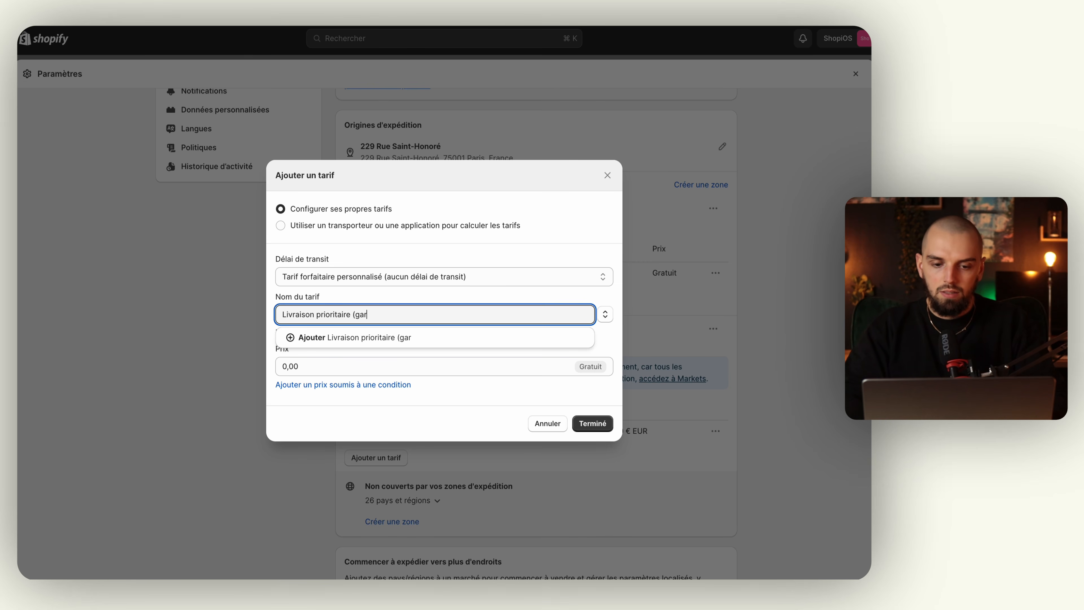
text(antie perte)
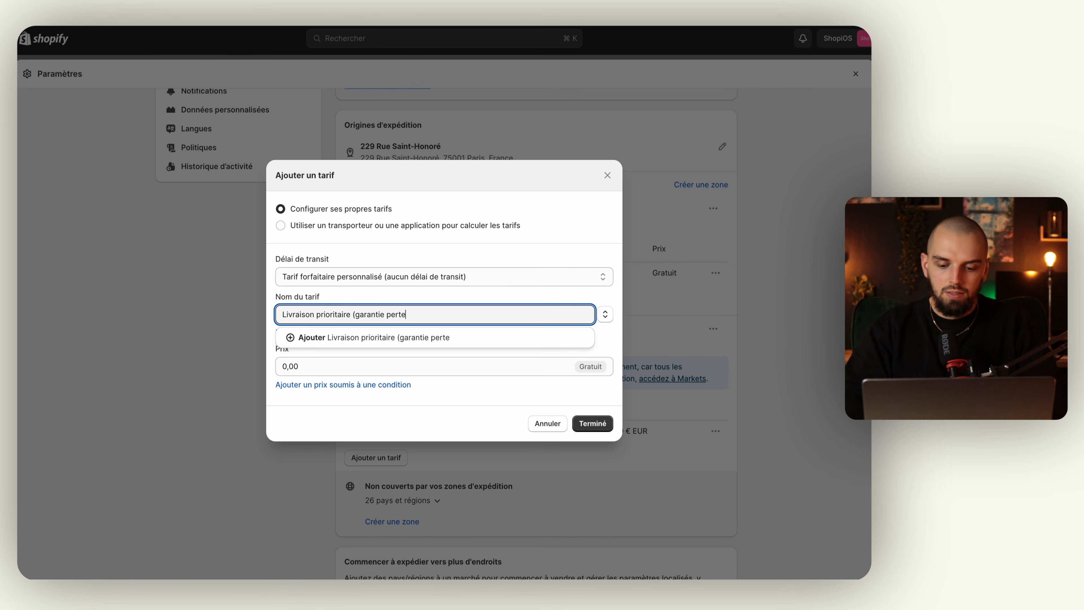
text(/casse/)
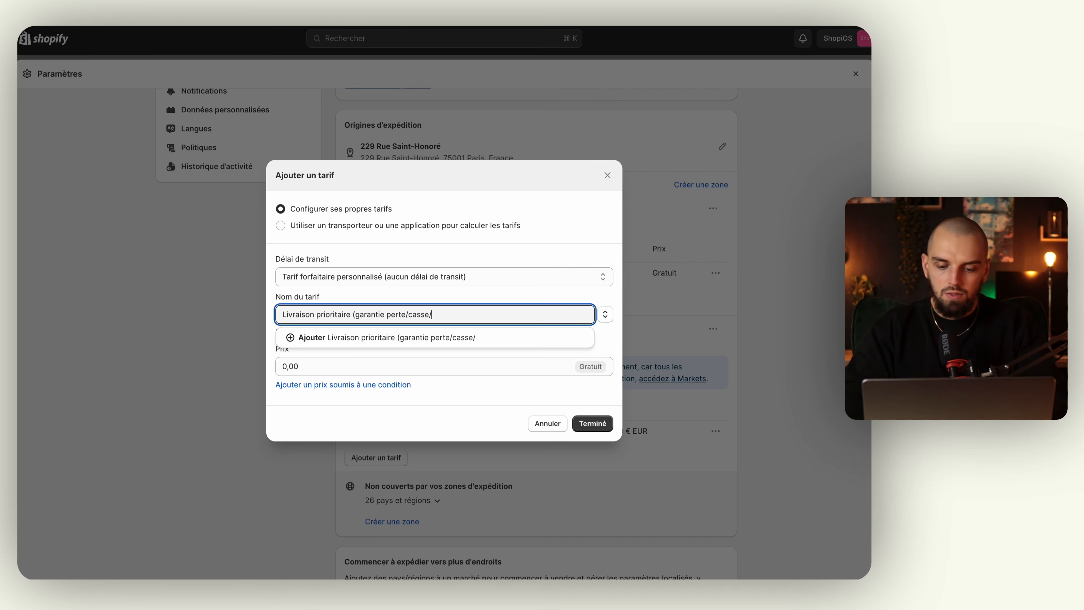
text(vol))
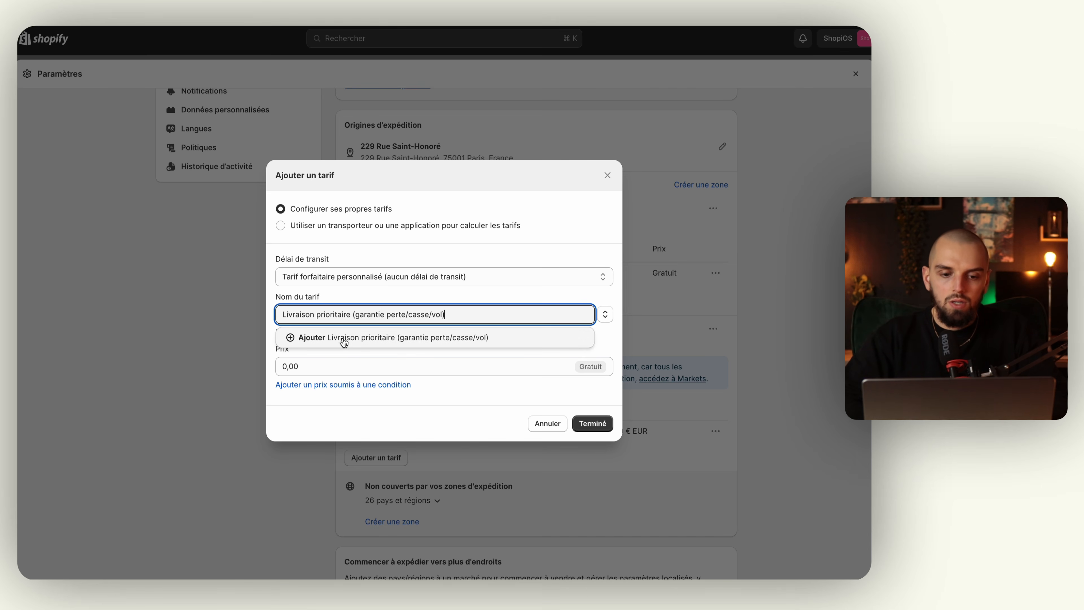
click(344, 337)
click(333, 368)
text(4)
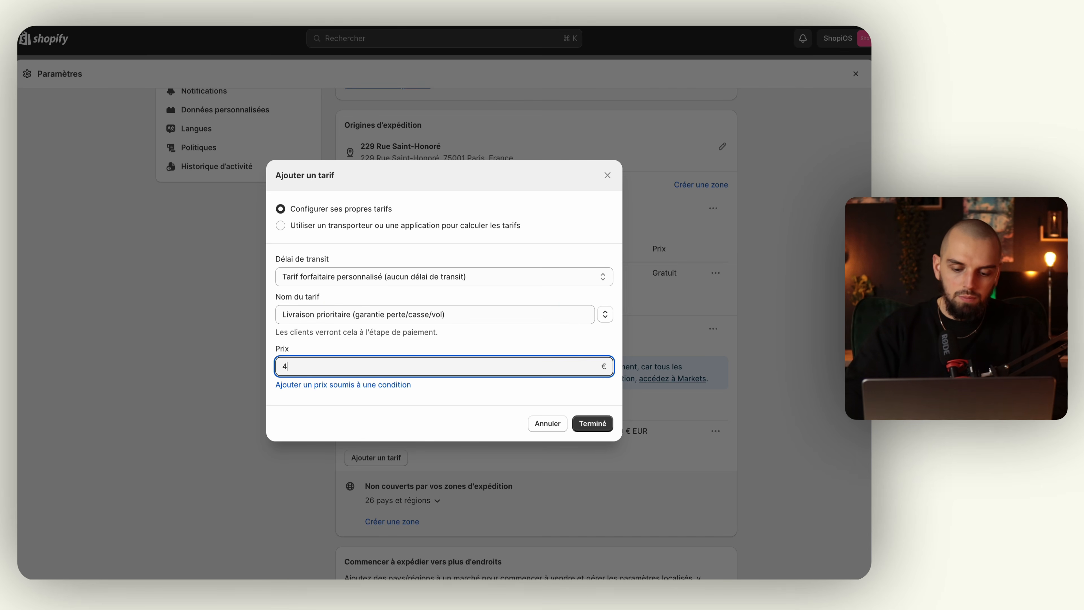
text(,90)
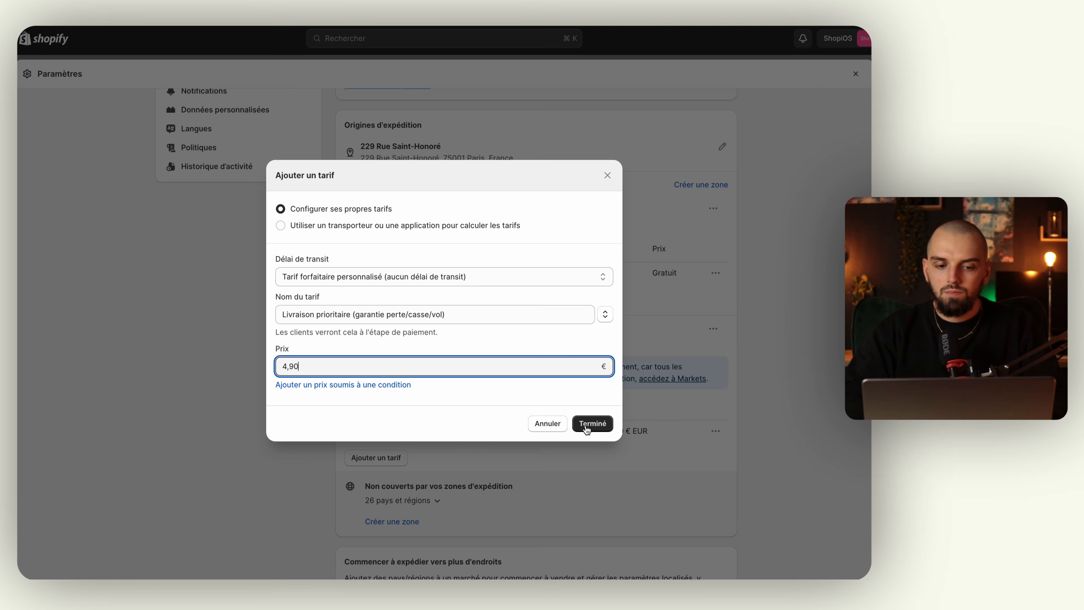
click(587, 424)
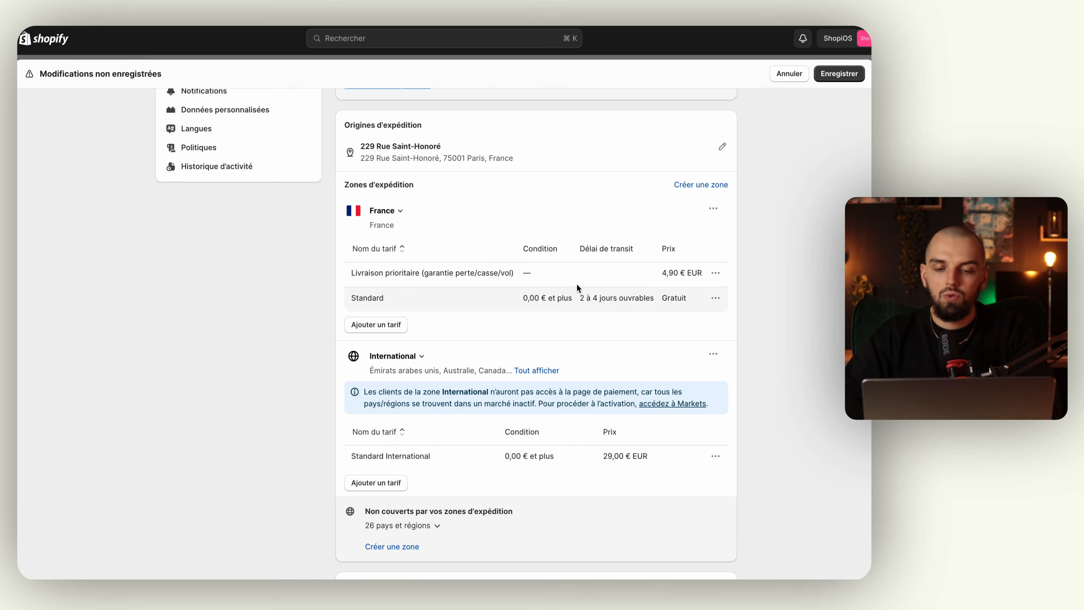
Save the general shipping profile, then check the Afficher la date de livraison topic in the mind map.
scroll(566, 332, down, 2)
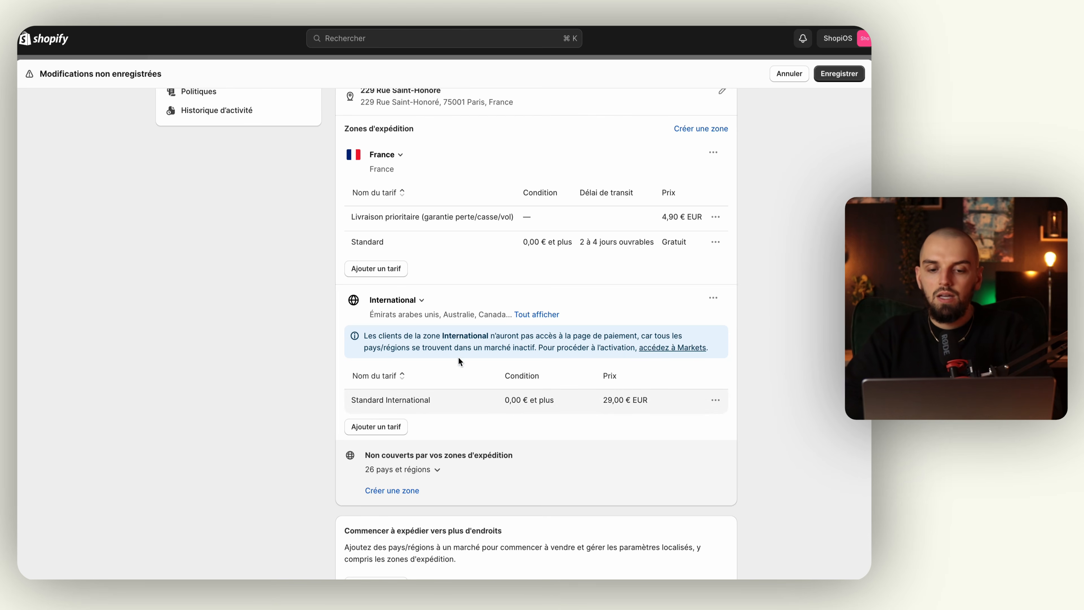
scroll(499, 349, down, 5)
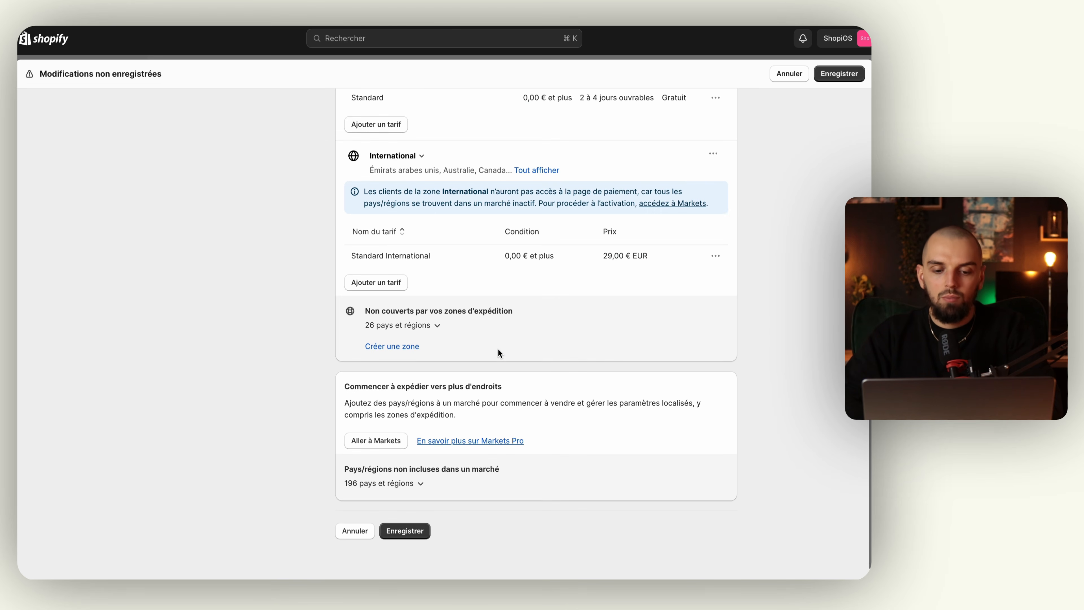
click(413, 529)
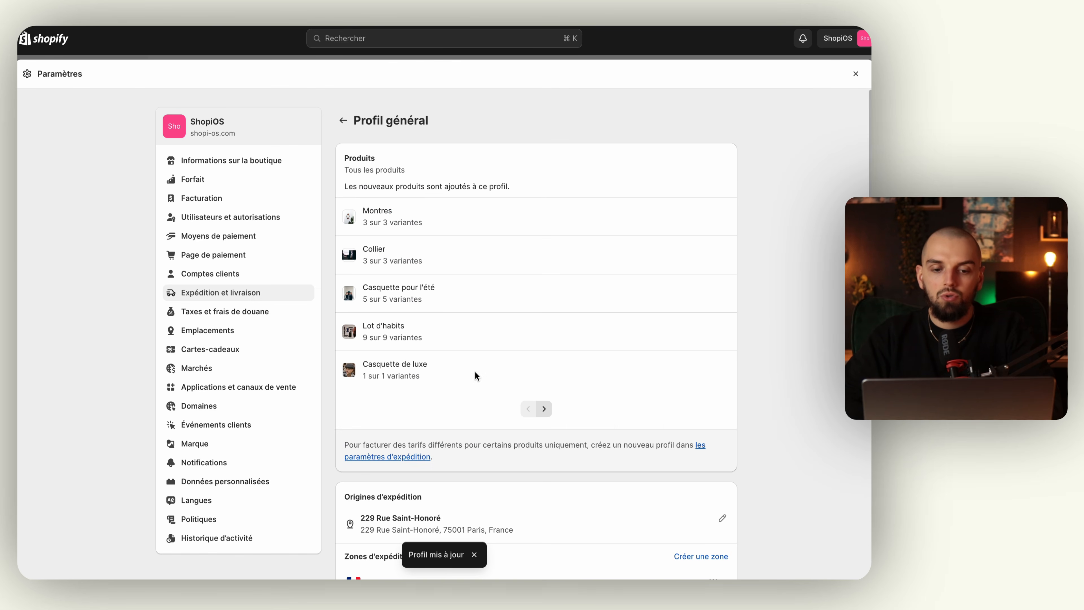
key(ctrl+Left)
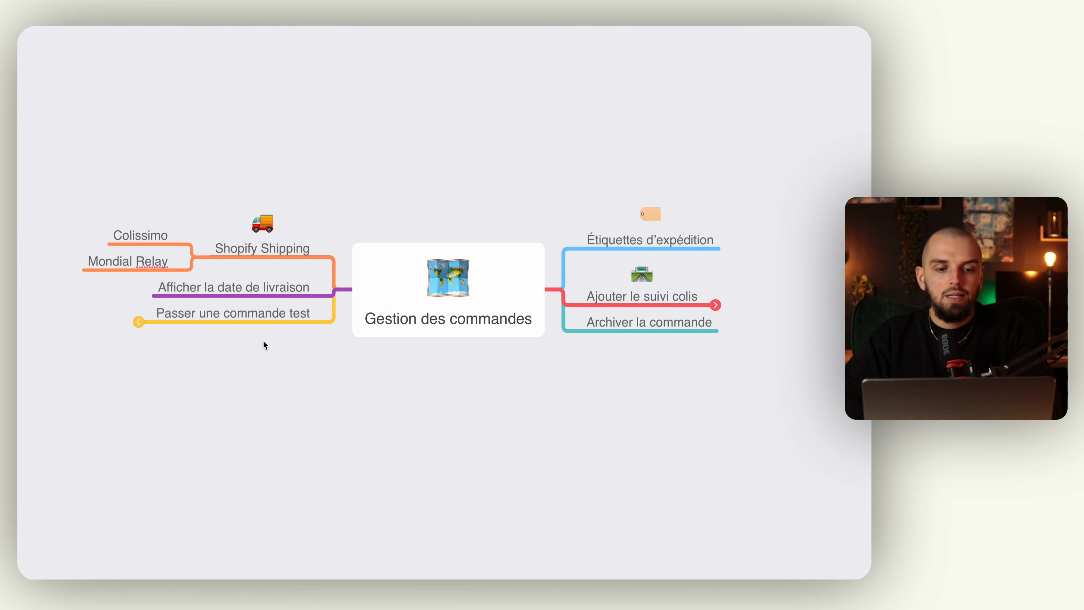
click(262, 294)
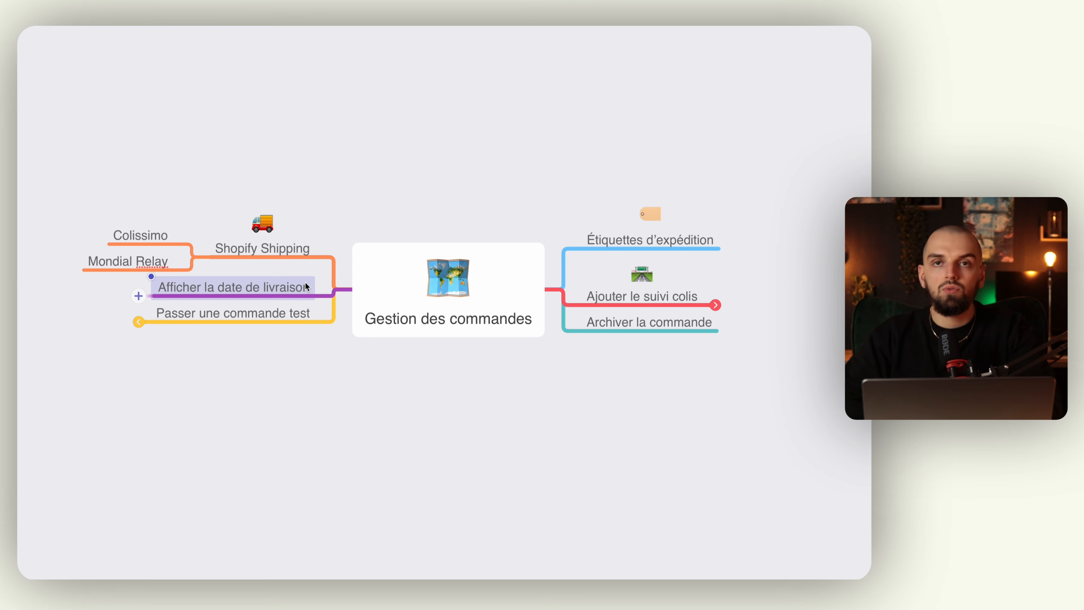
key(ctrl+Right)
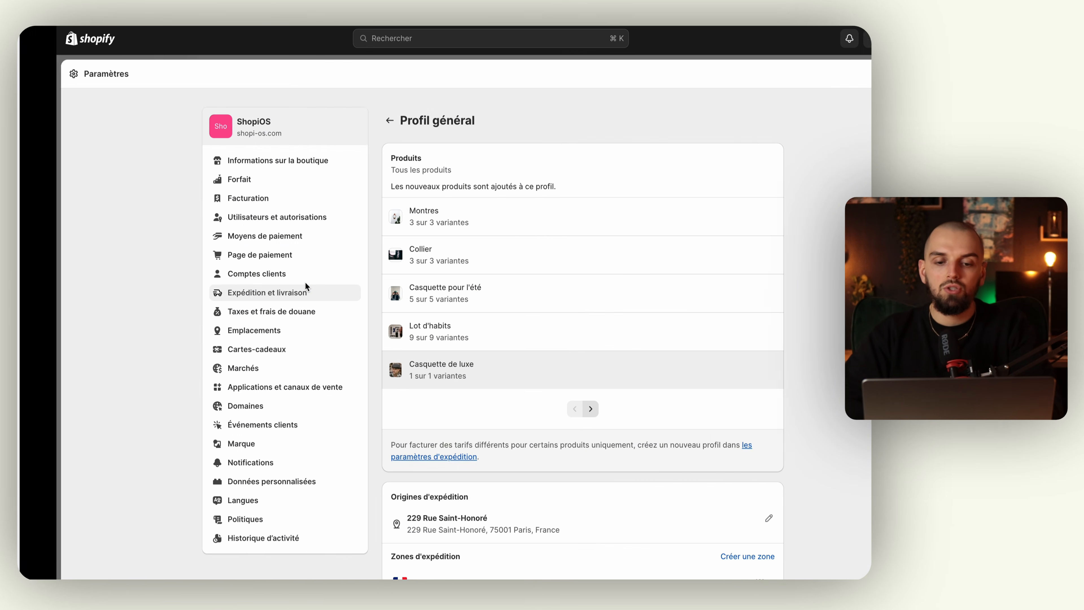
Open Dates de livraison prévues and set order processing time to Jour ouvrable suivant.
click(232, 294)
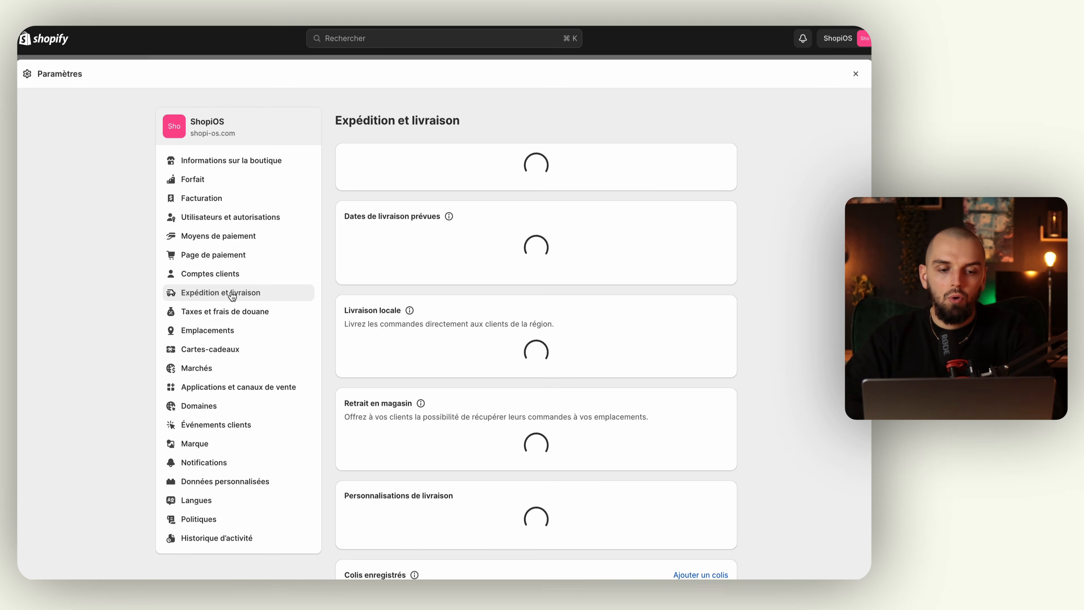
scroll(466, 314, down, 3)
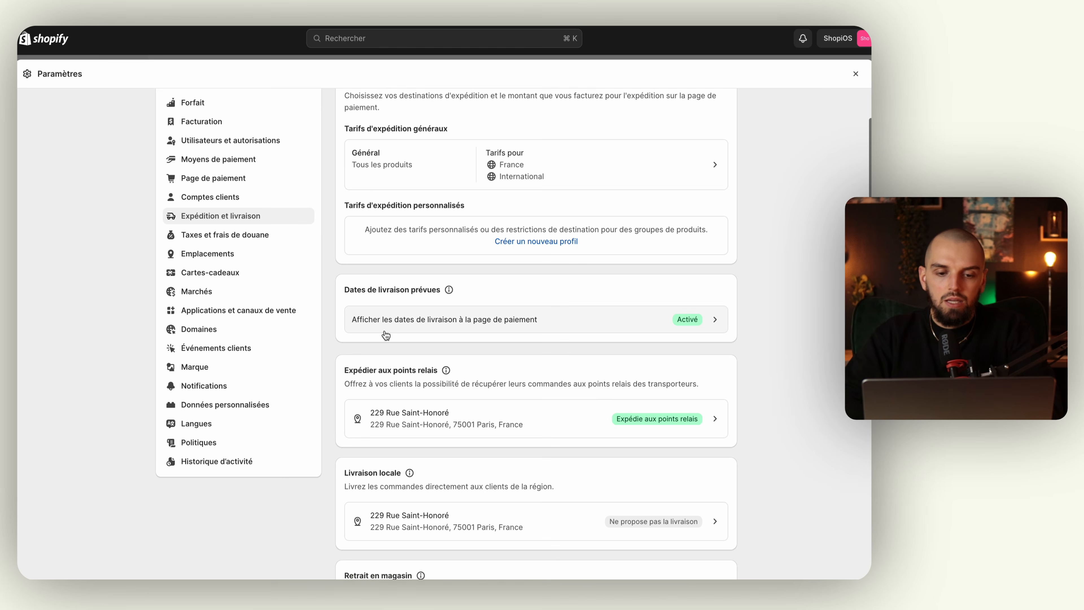
click(514, 322)
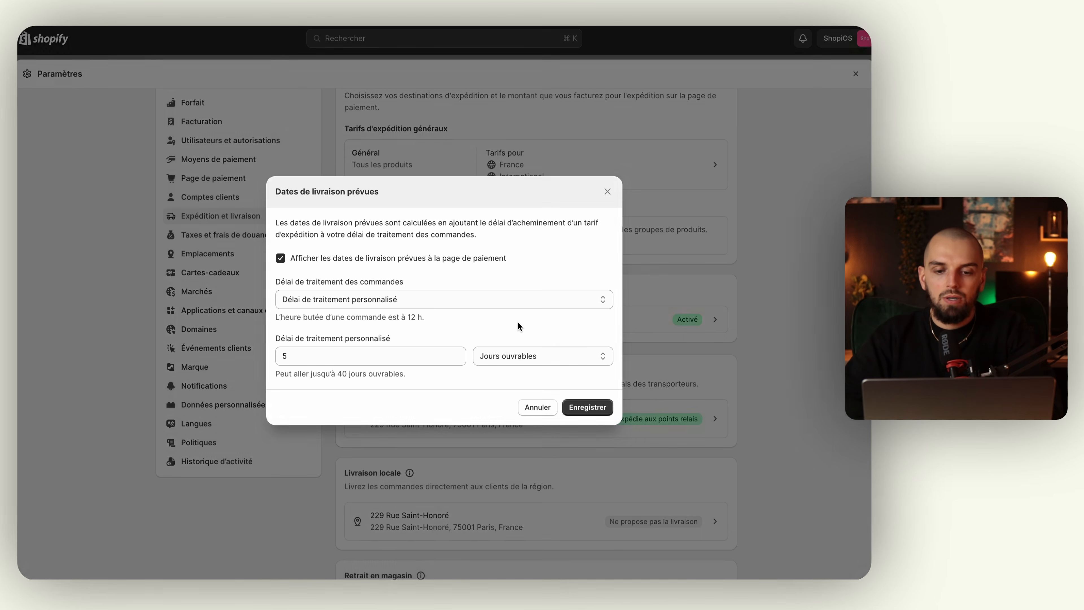
click(410, 304)
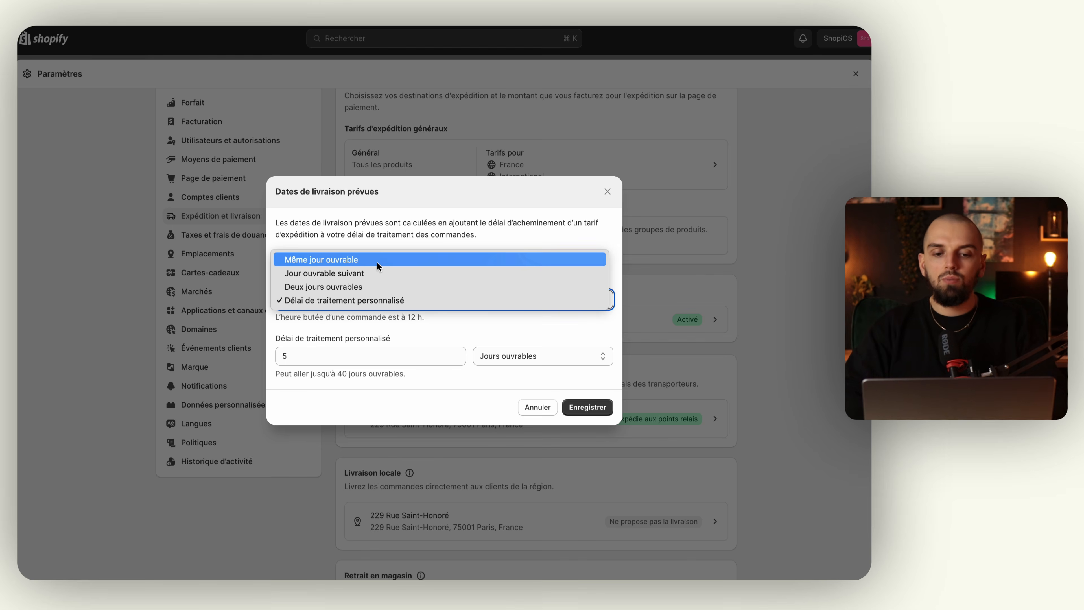
click(378, 273)
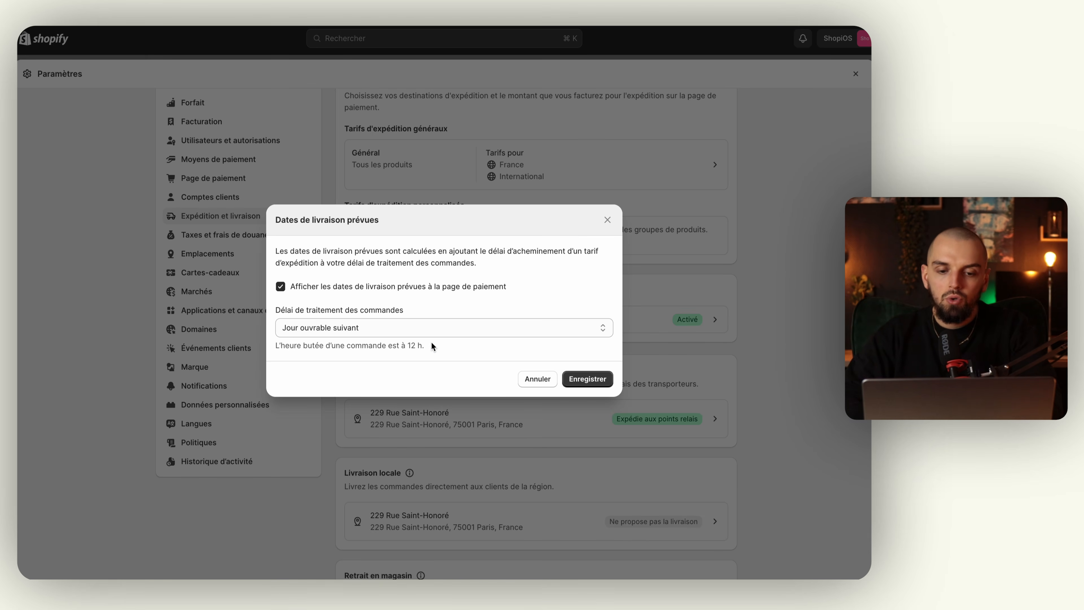
Set a custom order processing time of 7 Jours ouvrables and save the delivery dates.
click(440, 327)
click(410, 340)
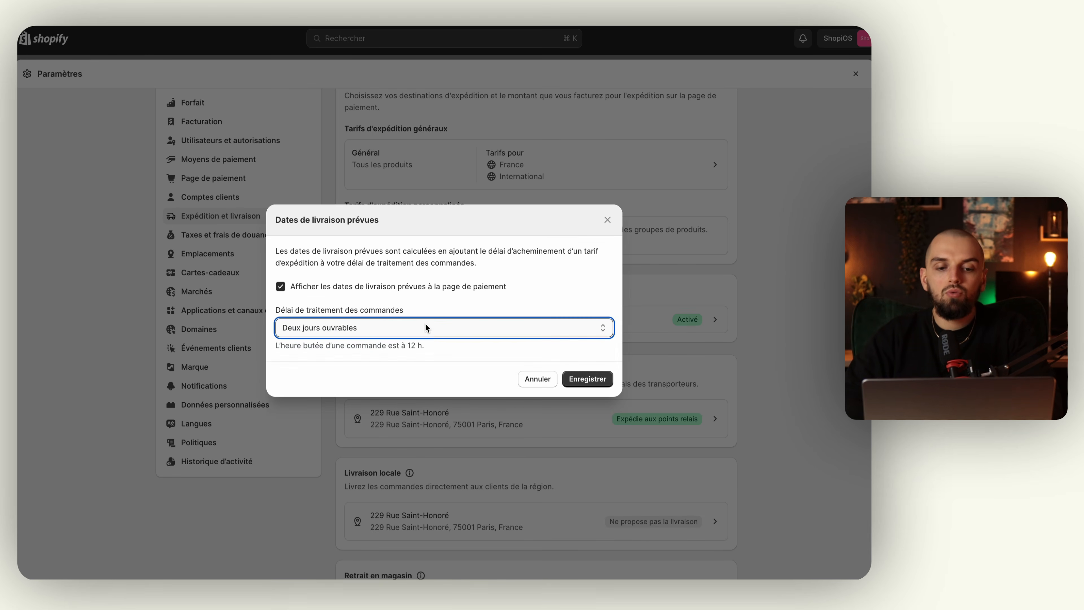
click(425, 325)
click(410, 342)
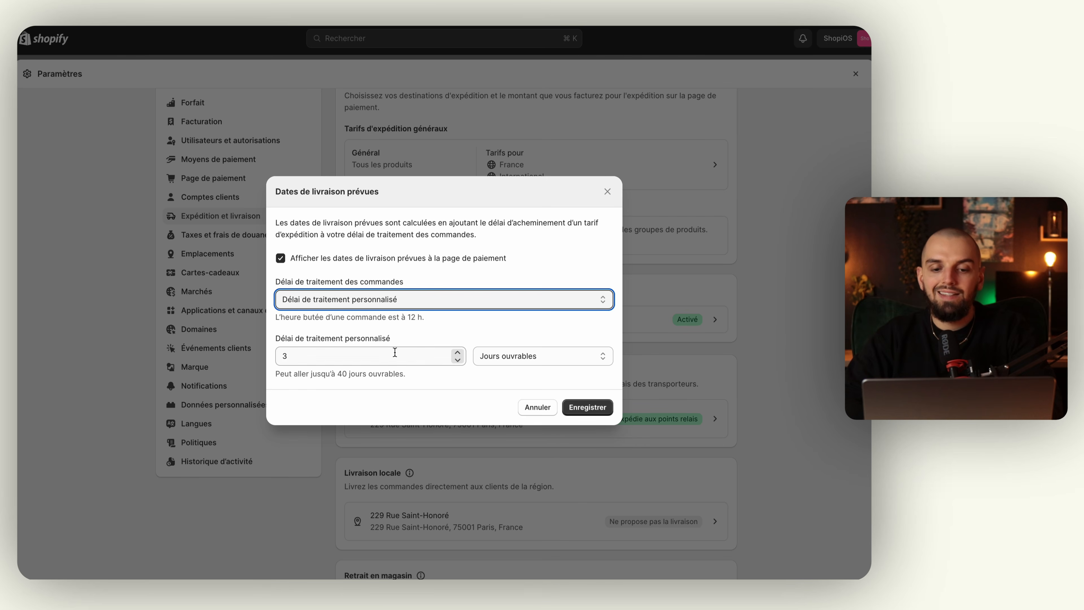
click(458, 353)
click(458, 353)
click(458, 353)
click(458, 353)
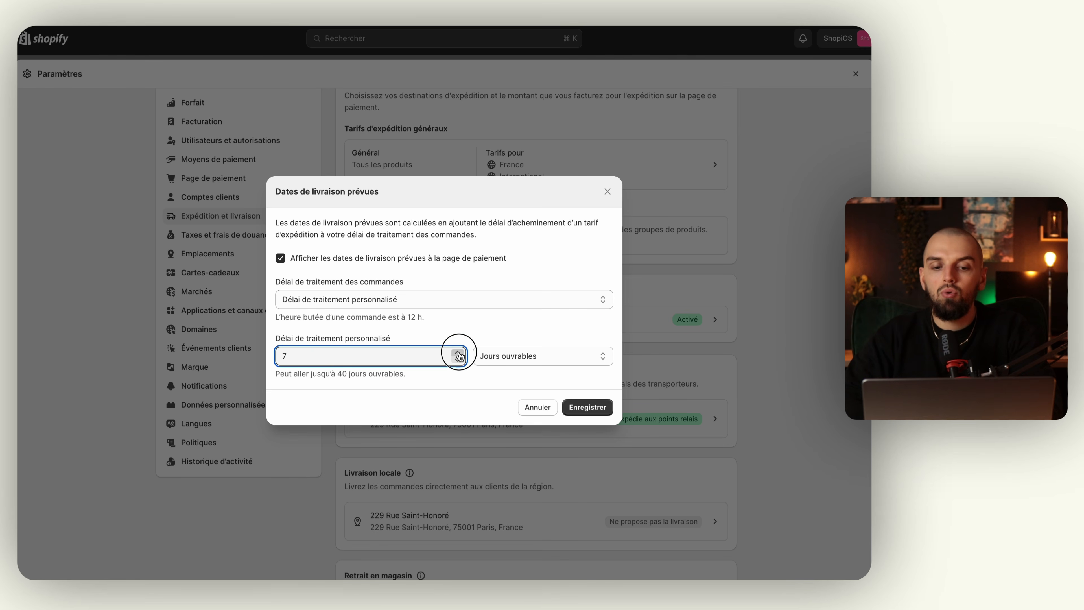
click(459, 351)
click(459, 359)
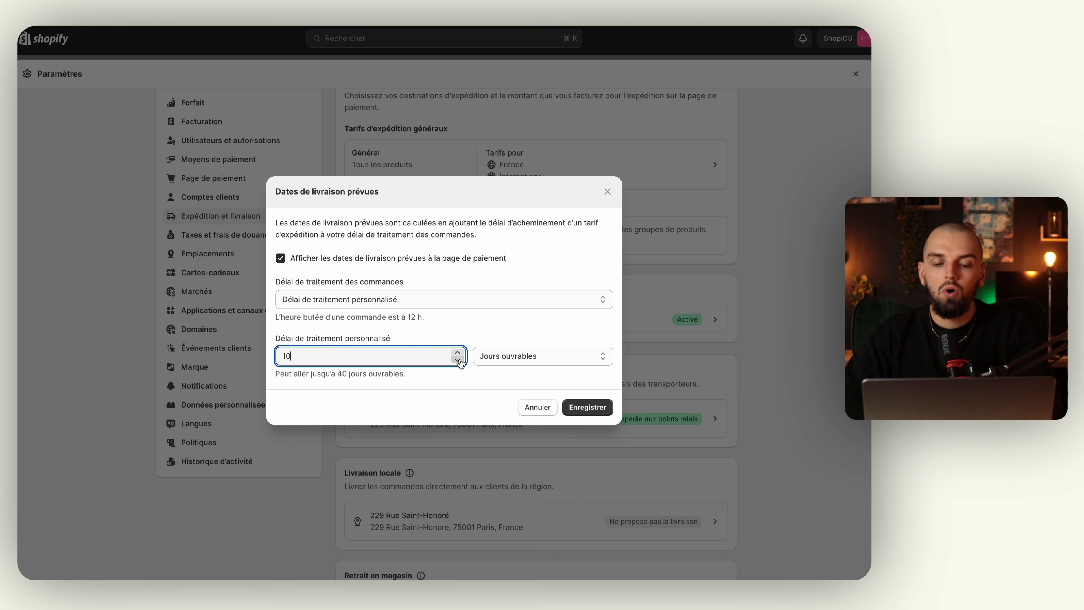
click(478, 325)
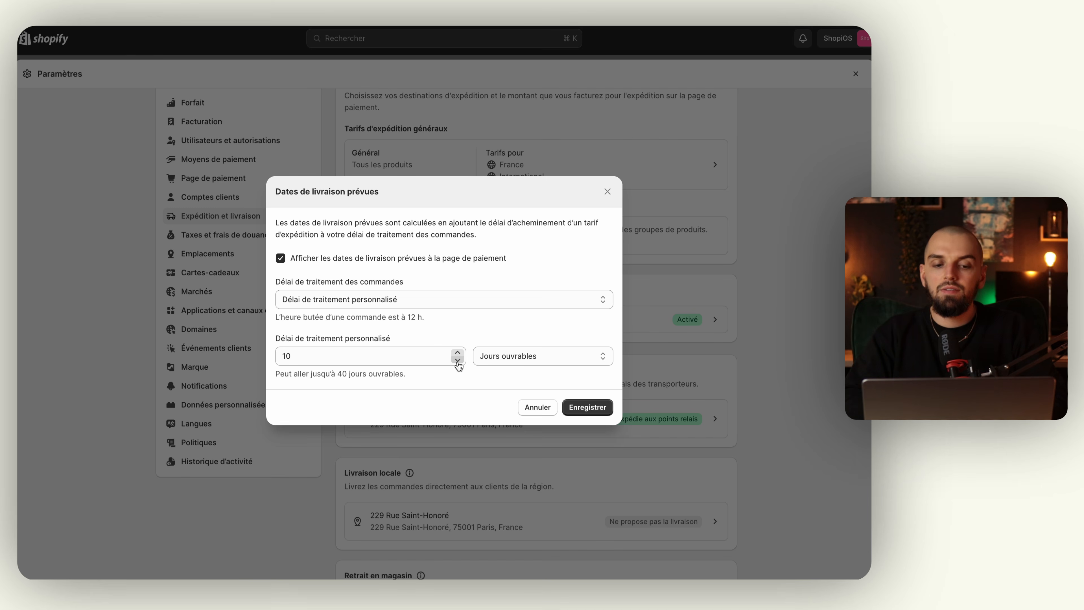
click(458, 361)
click(458, 361)
click(458, 361)
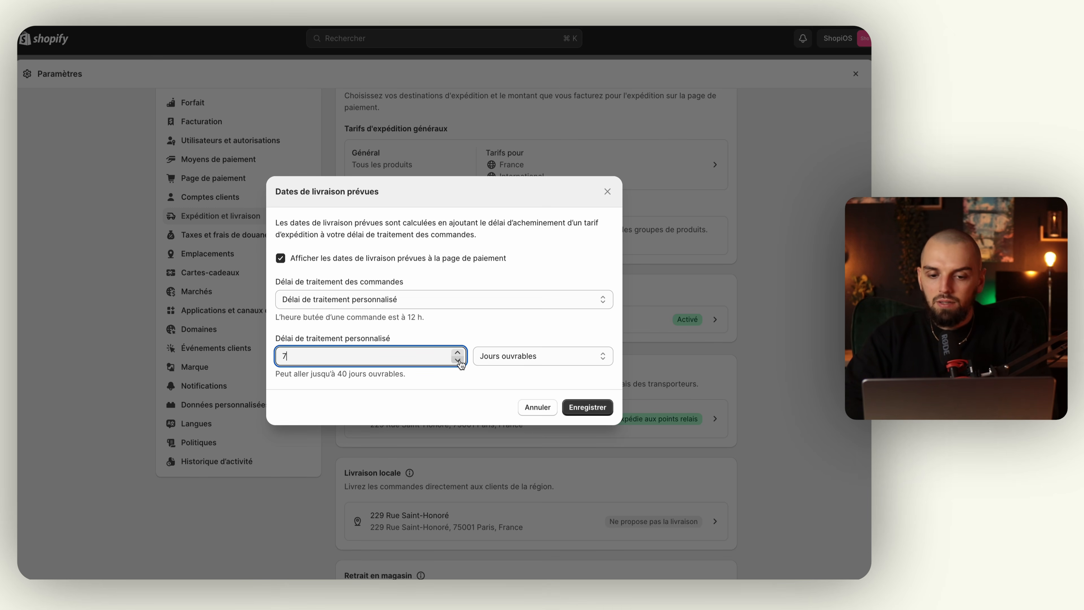
click(525, 361)
click(528, 358)
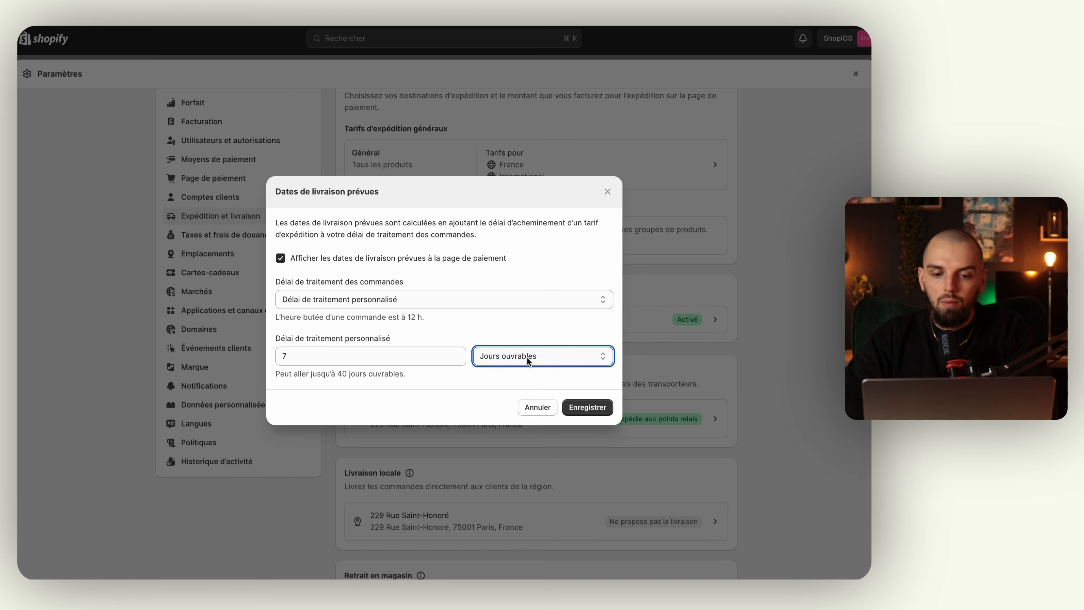
click(588, 407)
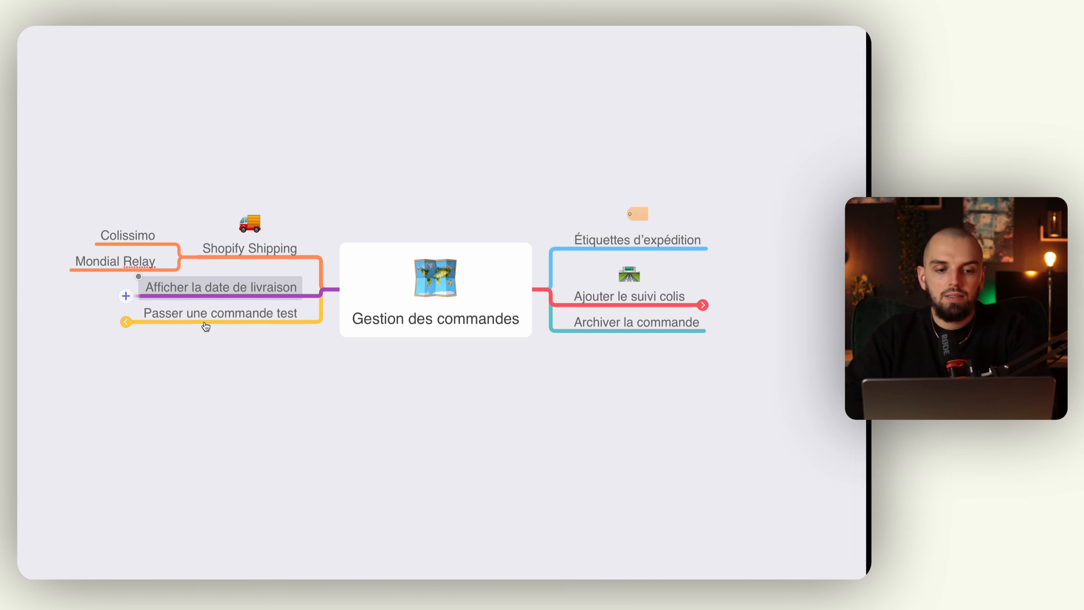
Expand 'Passer une commande test' to show Désactiver Shopify Payments and Tester la commande, then return to Shopify.
click(238, 315)
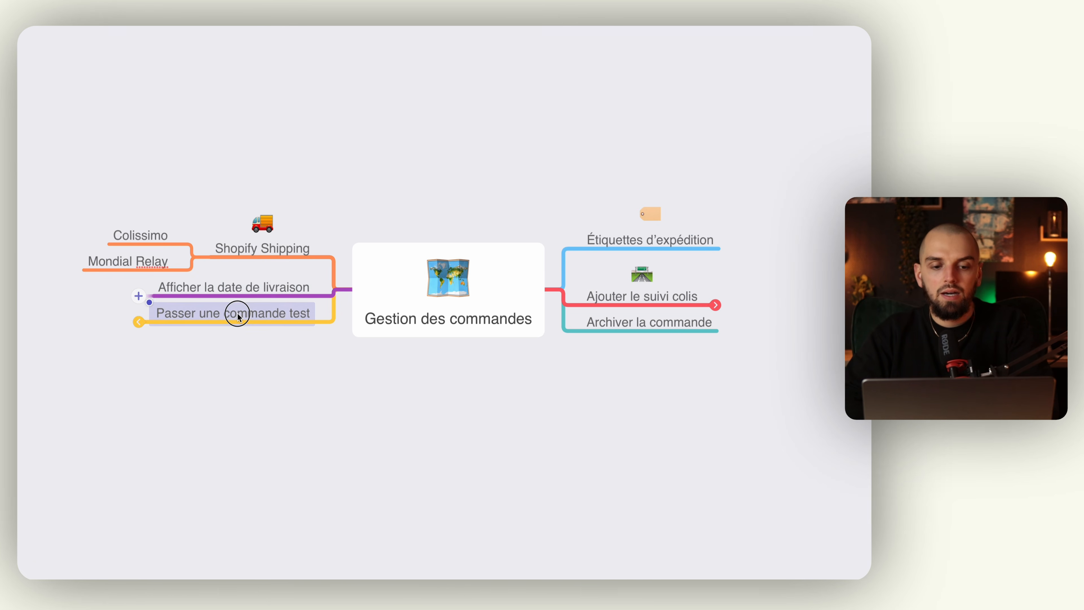
click(136, 321)
scroll(206, 362, left, 5)
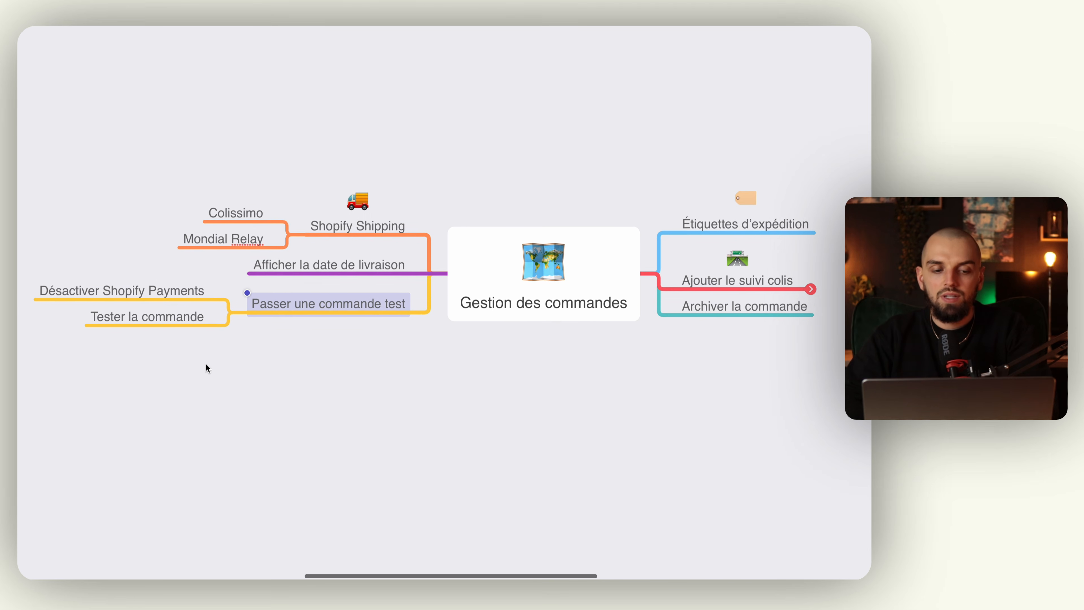
click(173, 351)
key(ctrl+Right)
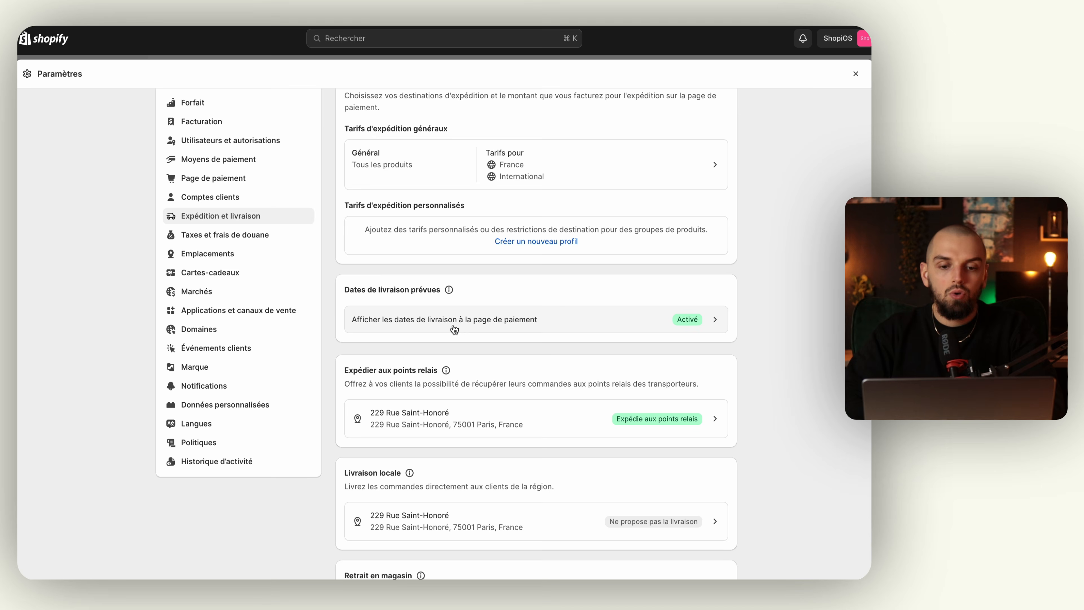
Go to Moyens de paiement and open the Shopify Payments management page.
scroll(414, 314, up, 3)
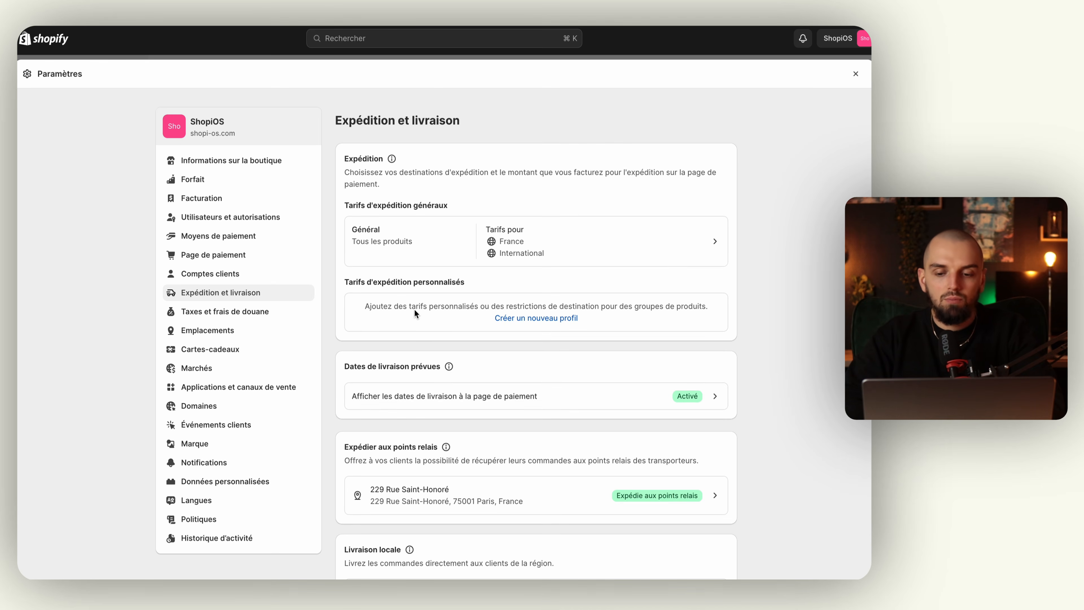
scroll(415, 311, down, 2)
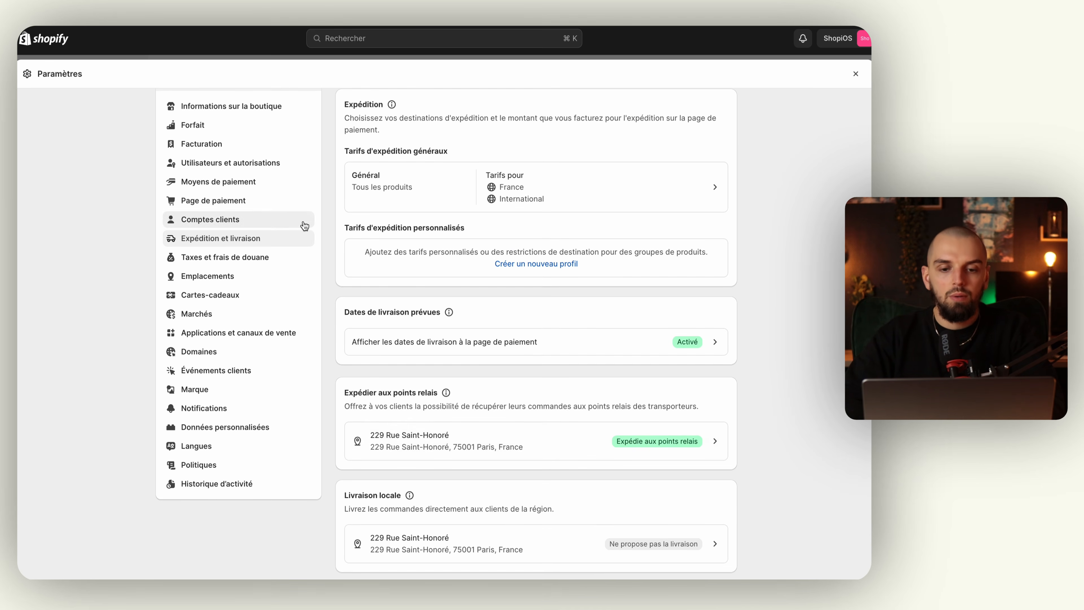
key(ctrl+Left)
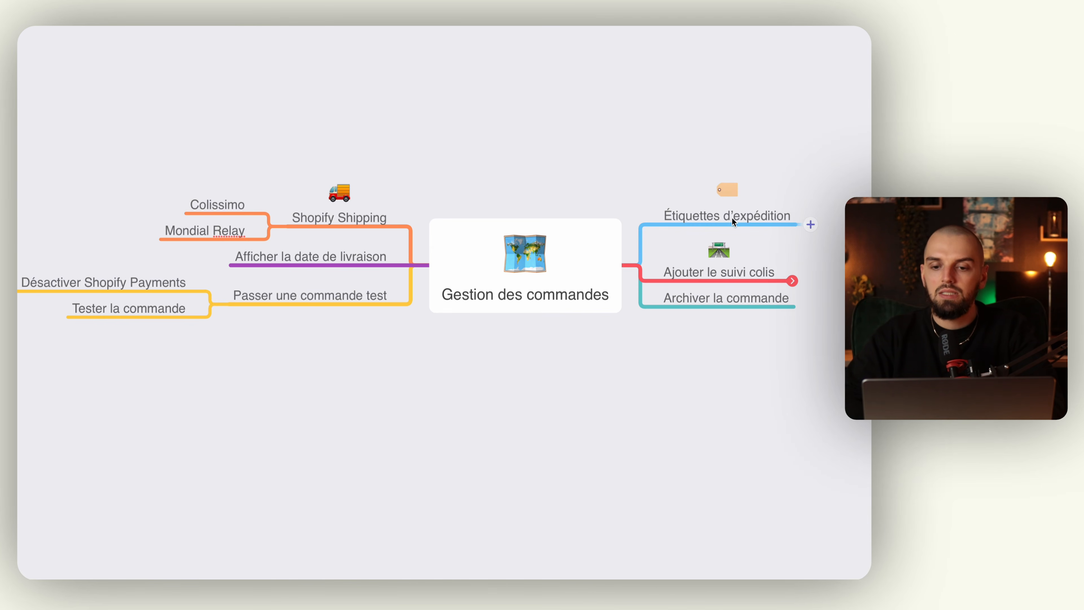
key(ctrl+Right)
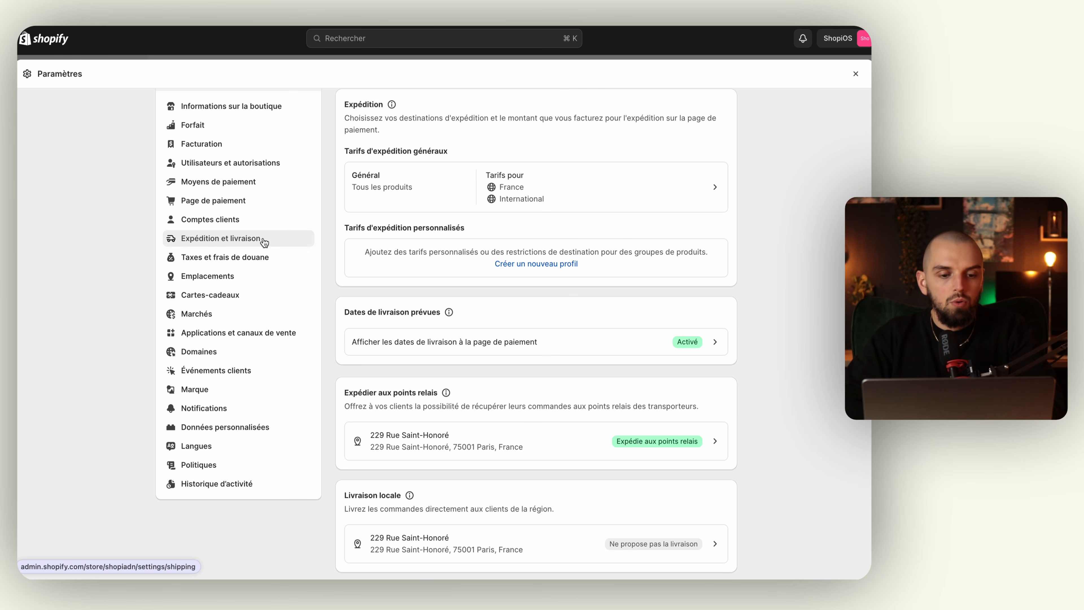
click(248, 183)
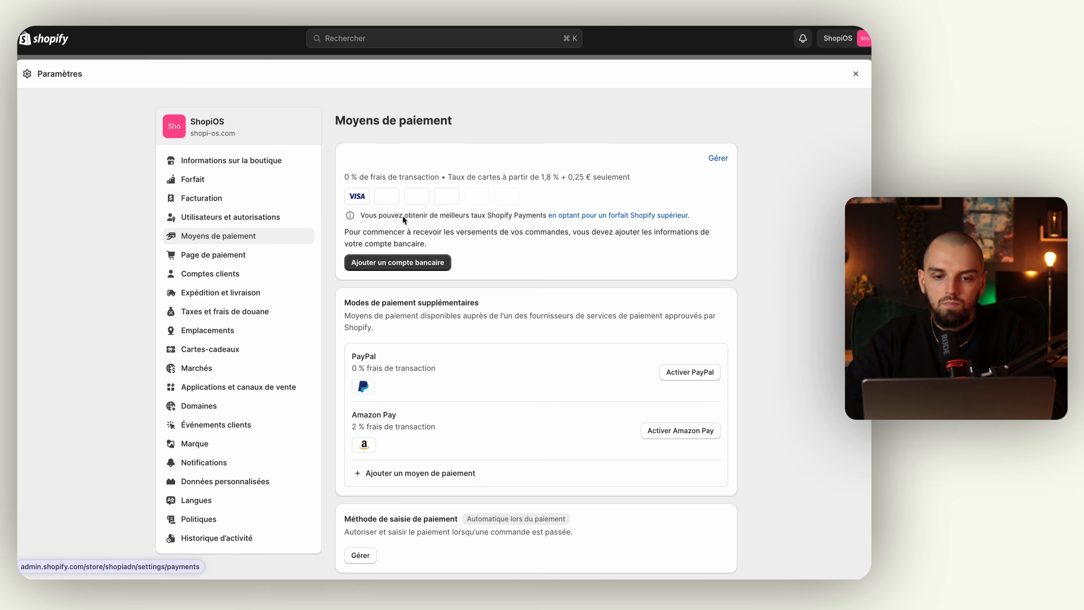
click(719, 163)
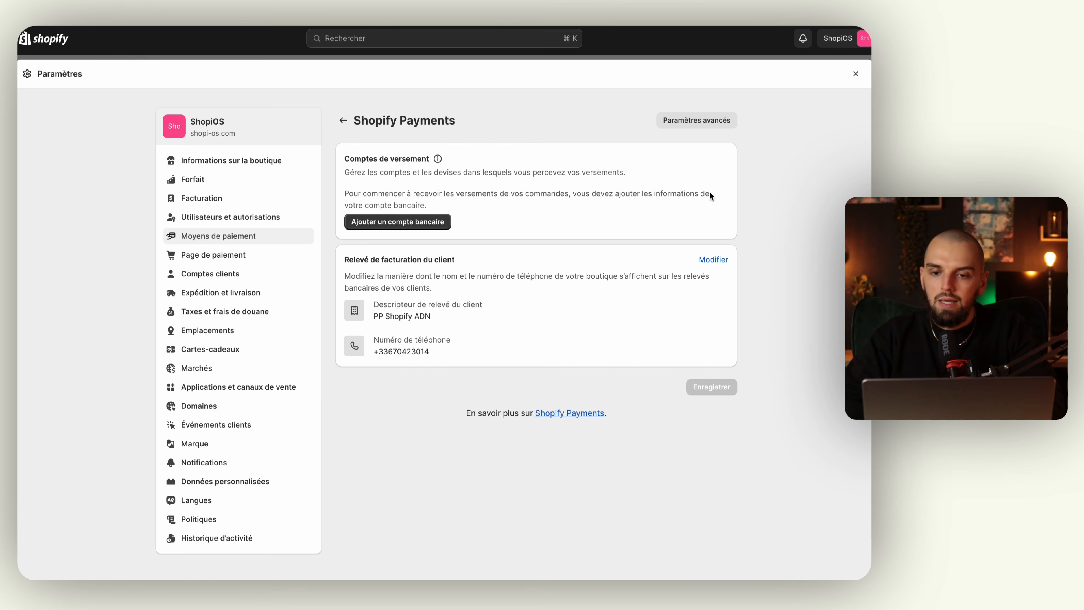
In the advanced Shopify Payments settings, start switching to a third-party payment provider.
click(692, 122)
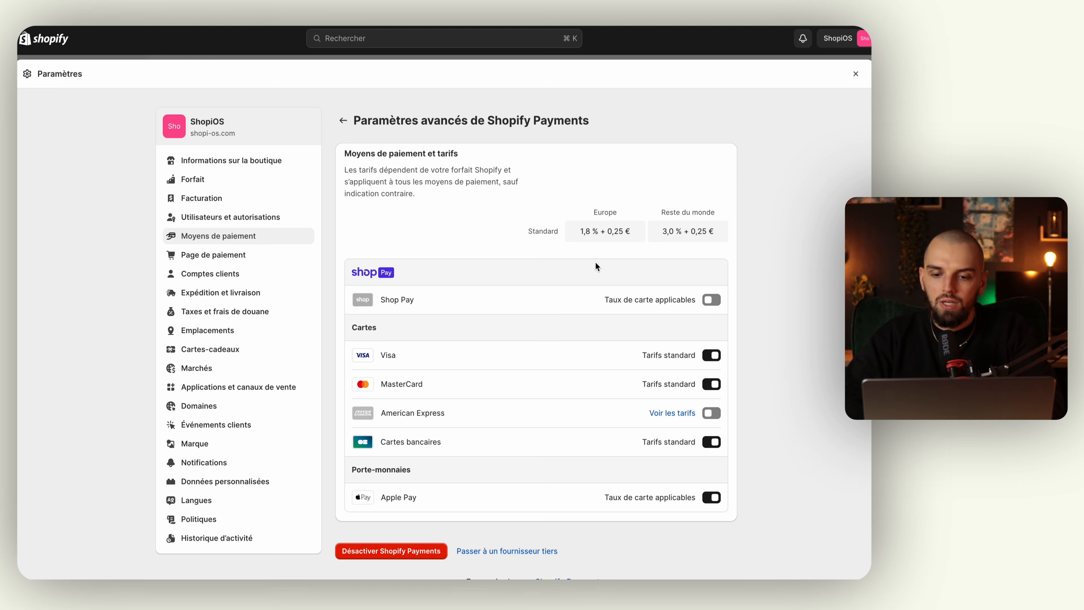
scroll(596, 265, down, 3)
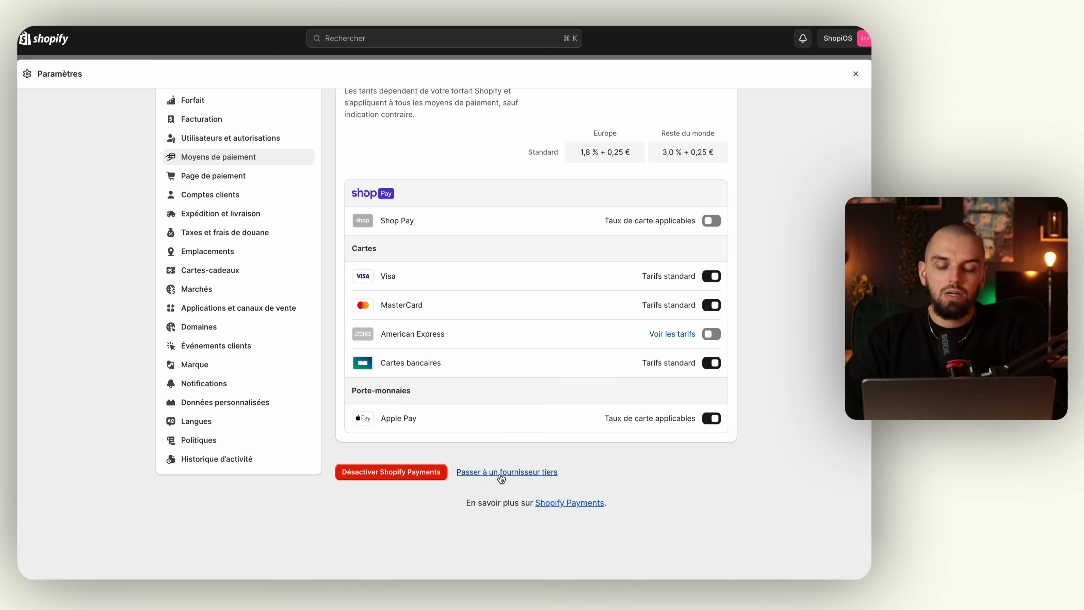
click(515, 471)
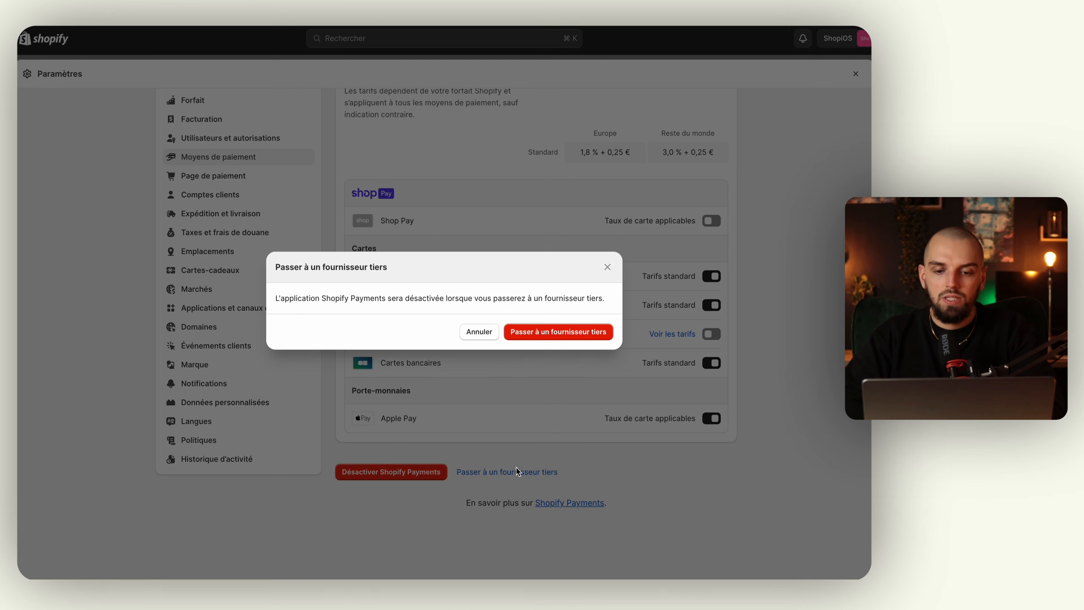
Confirm the switch and choose the '(for testing) Bogus Gateway' provider.
click(554, 341)
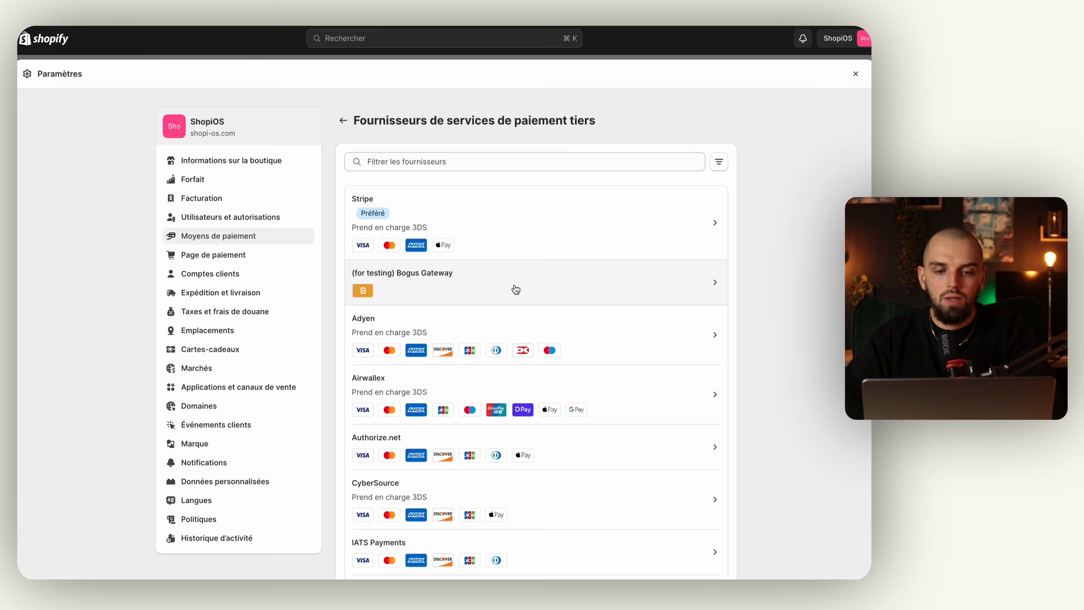
click(607, 285)
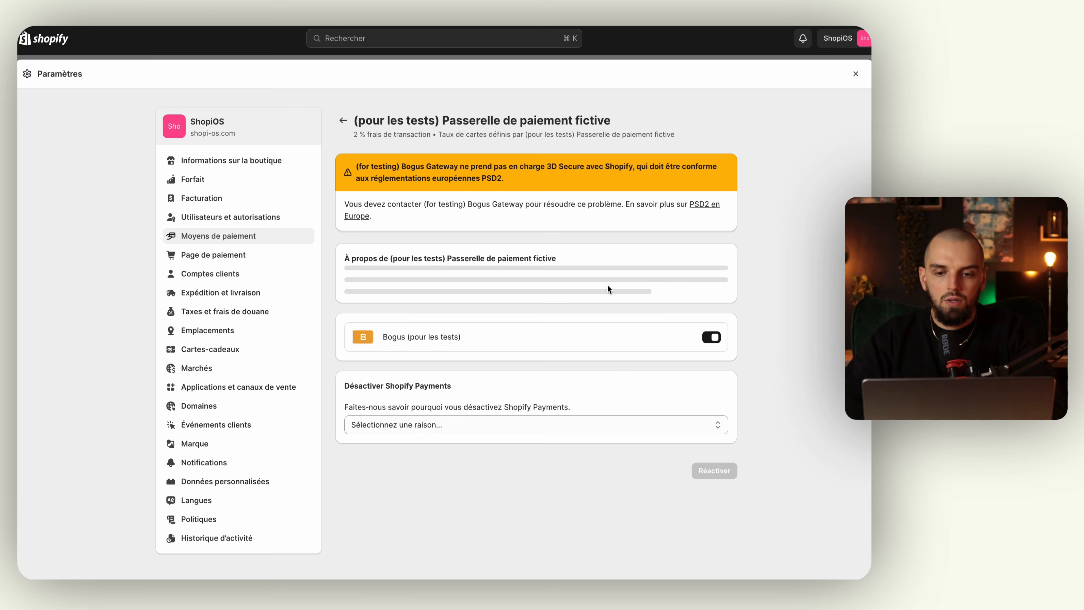
scroll(609, 286, down, 3)
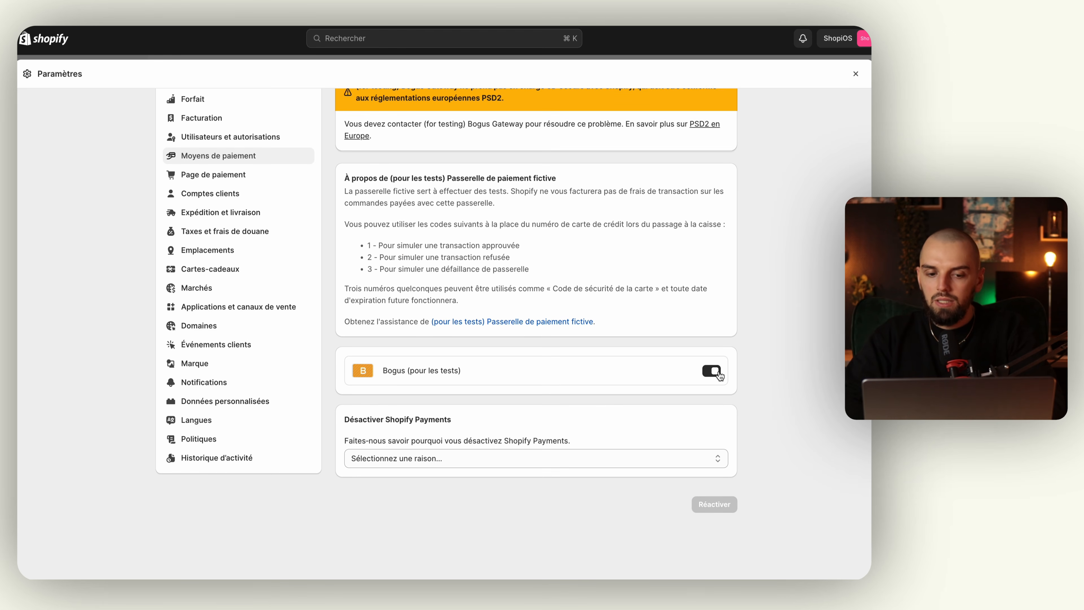
Give 'Autre' as the deactivation reason with comment 'Test' and activate the Bogus gateway.
click(474, 458)
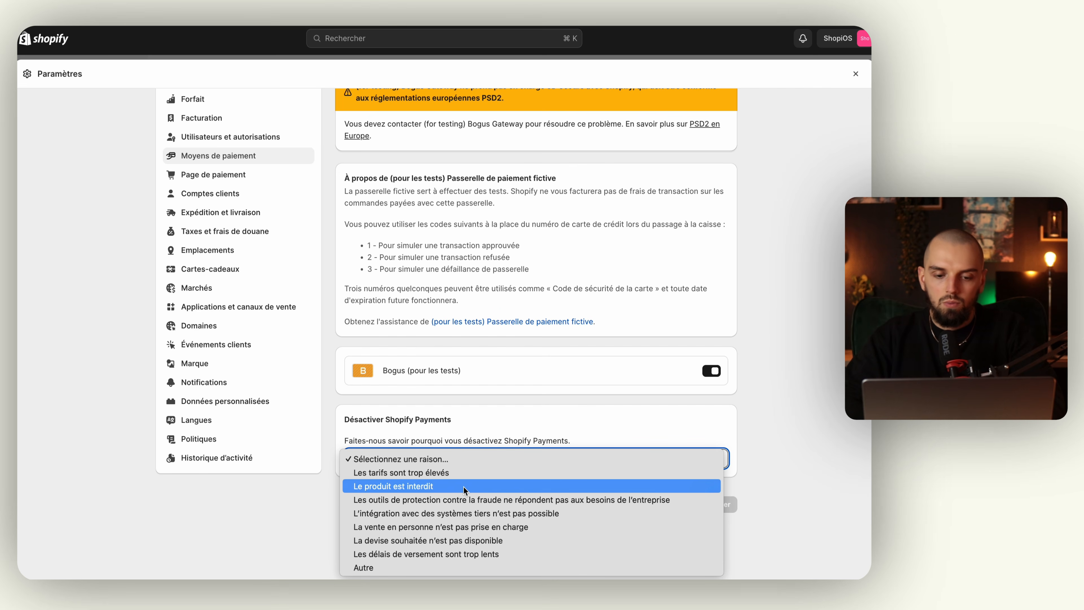
click(424, 565)
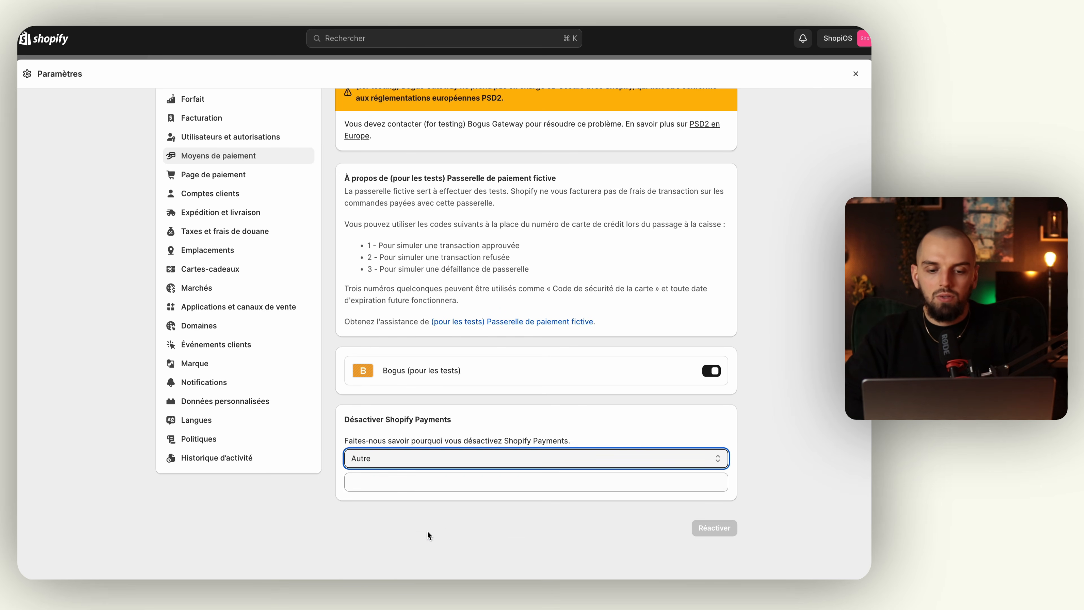
click(411, 485)
text(Test)
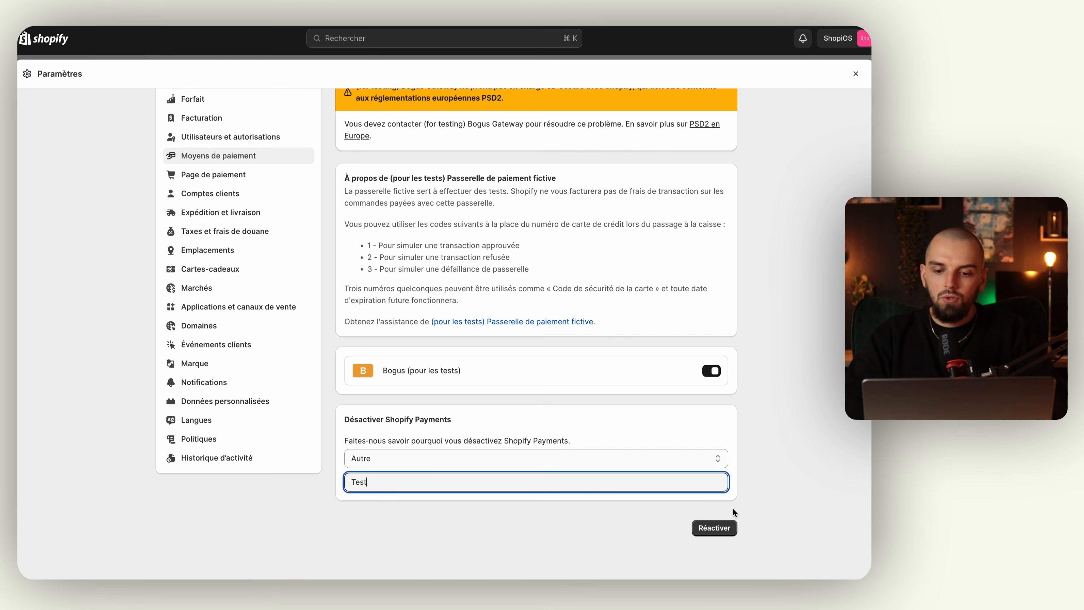
click(721, 529)
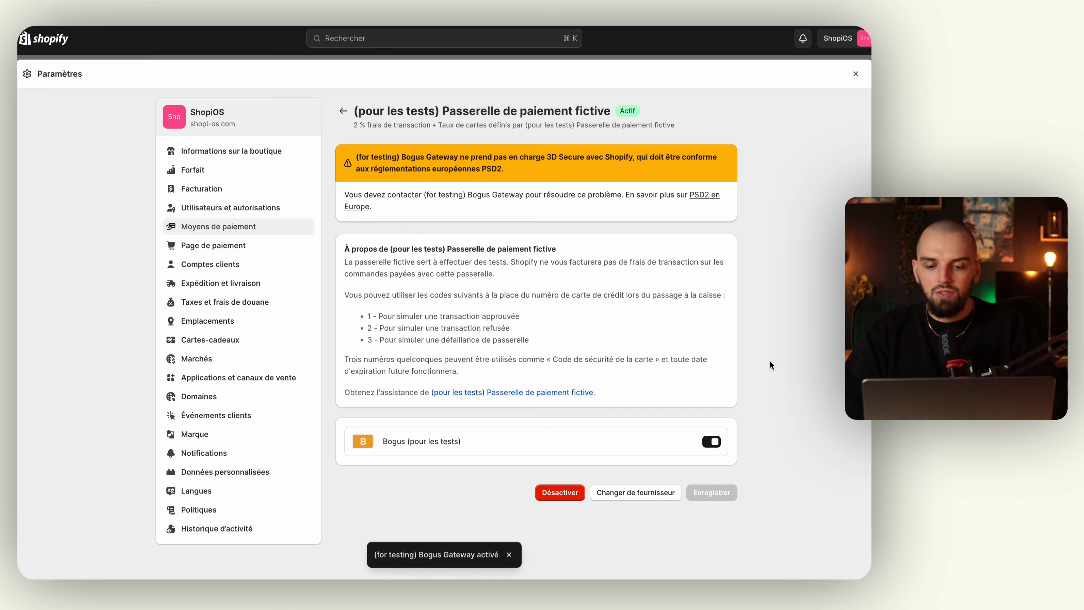
scroll(767, 268, up, 1)
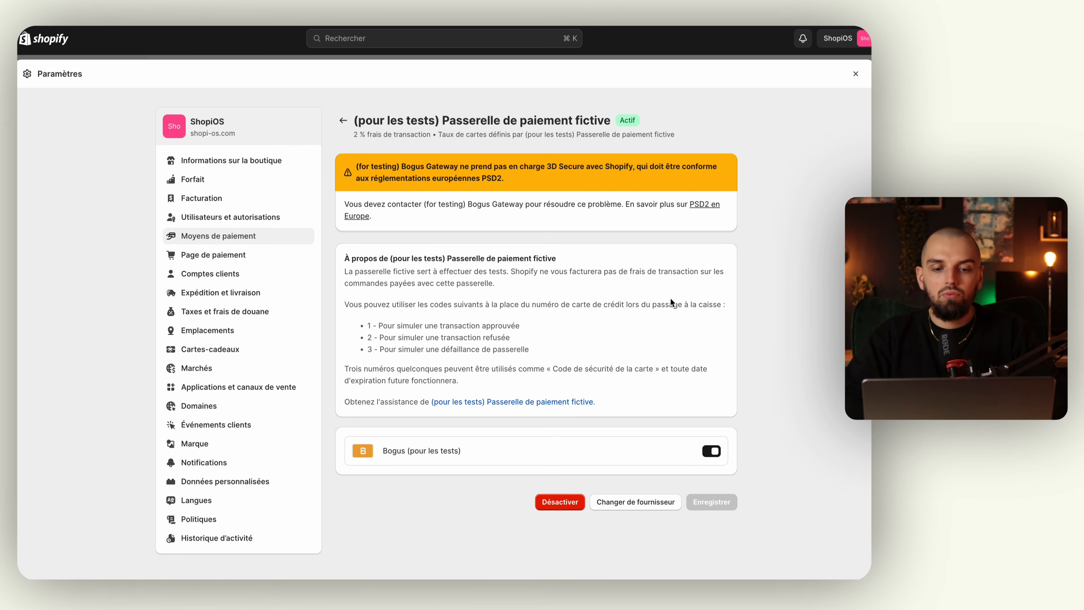
Leave the settings and open the live online store at its product address.
click(855, 74)
mouse_move(133, 253)
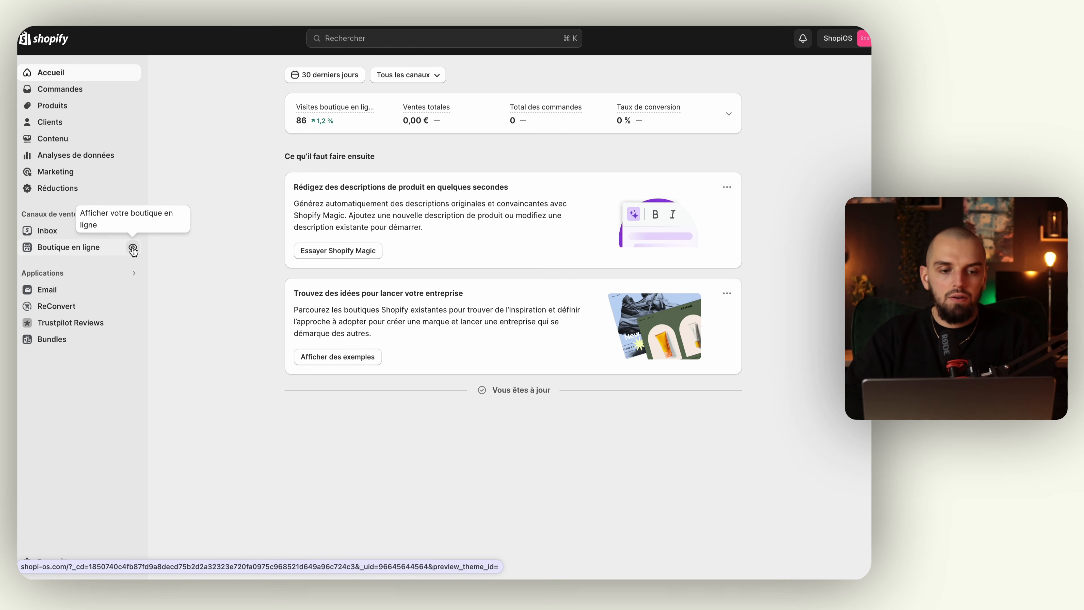
click(133, 249)
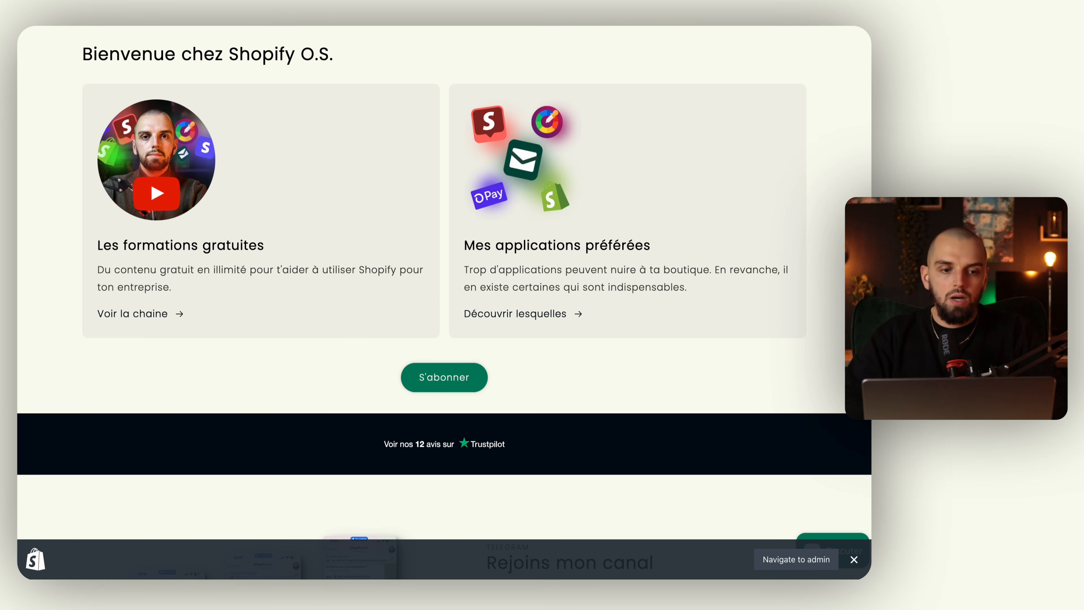
mouse_move(66, 114)
click(81, 64)
click(136, 69)
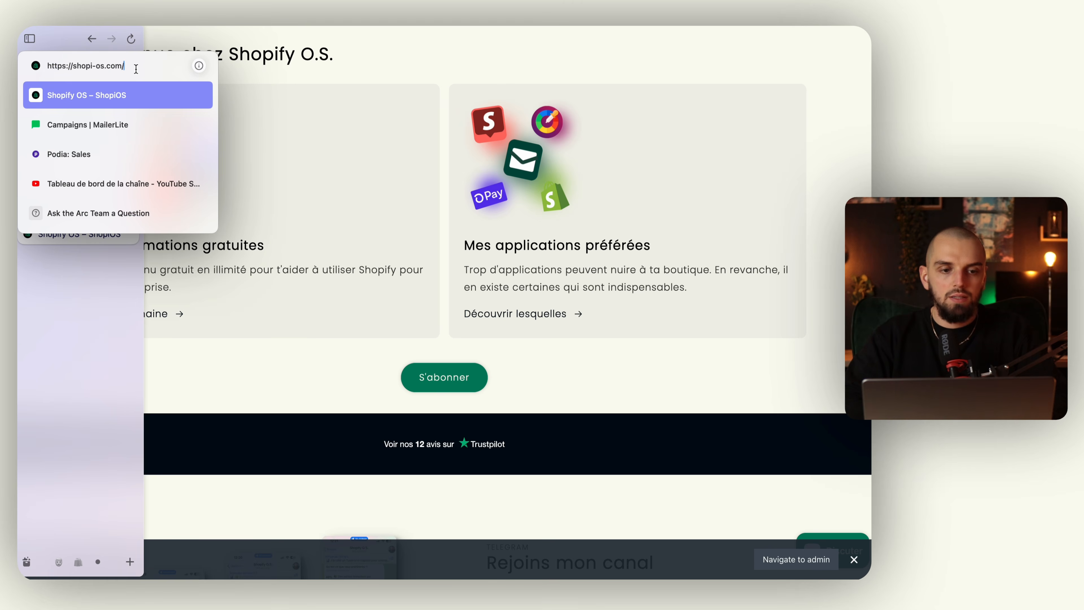
text(product)
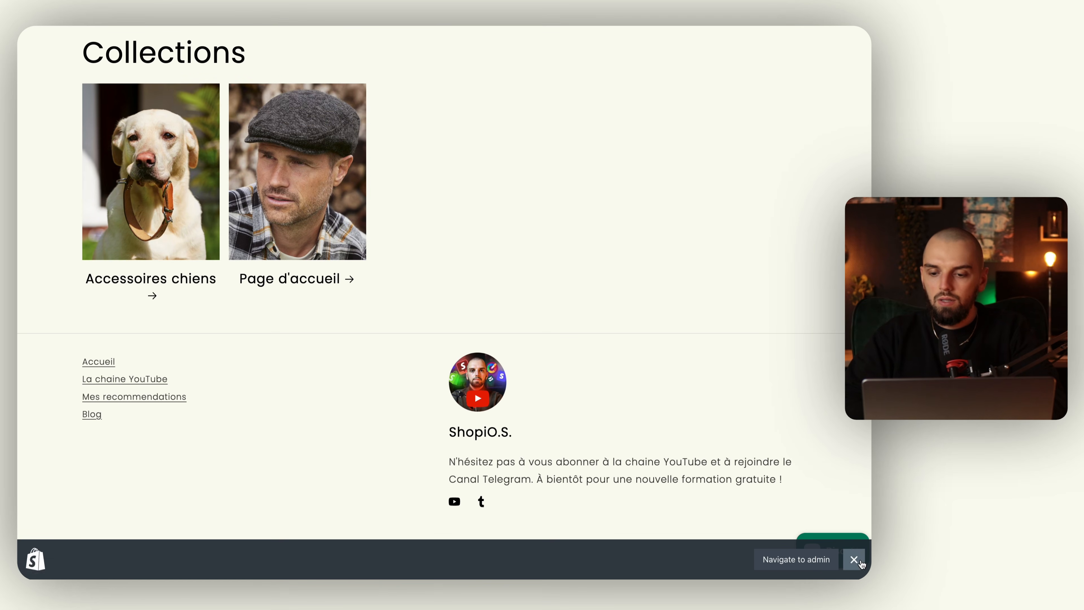
Add the Collier pour chien from Accessoires chiens to the cart and proceed to checkout.
click(854, 560)
click(164, 189)
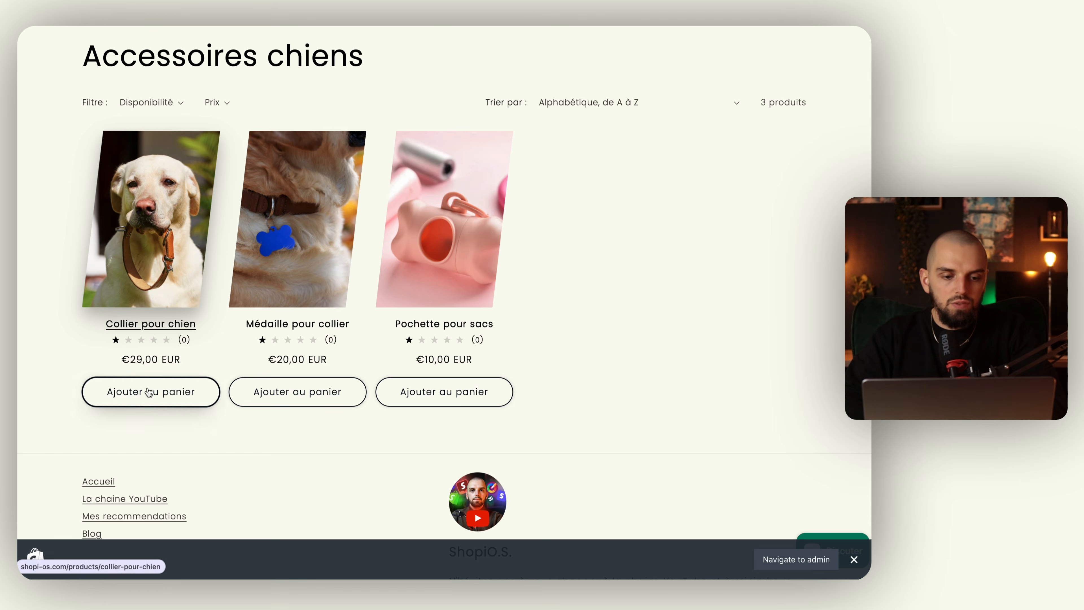
click(151, 392)
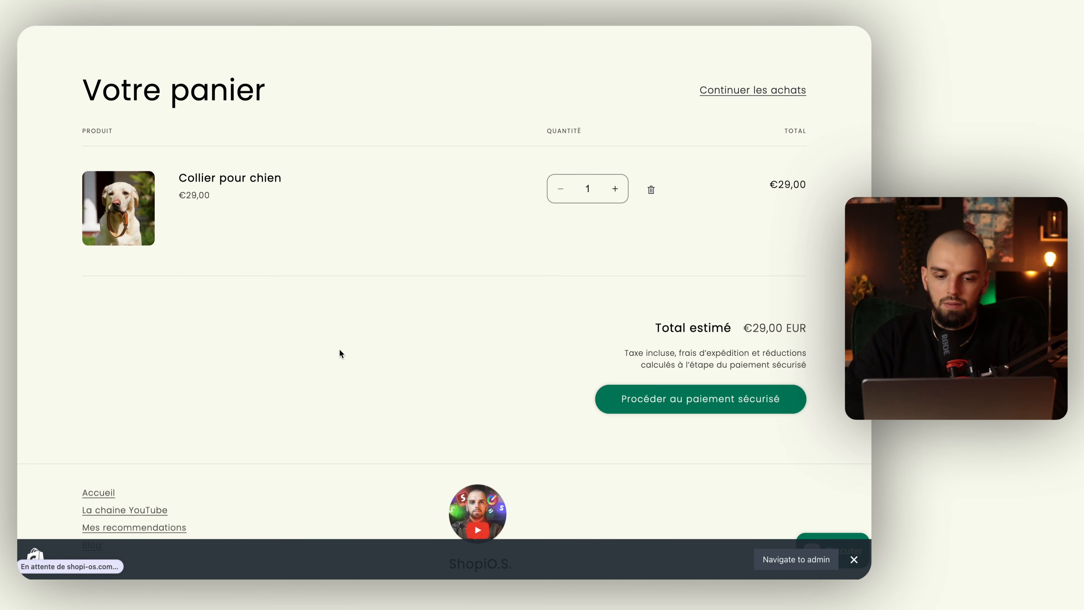
click(711, 402)
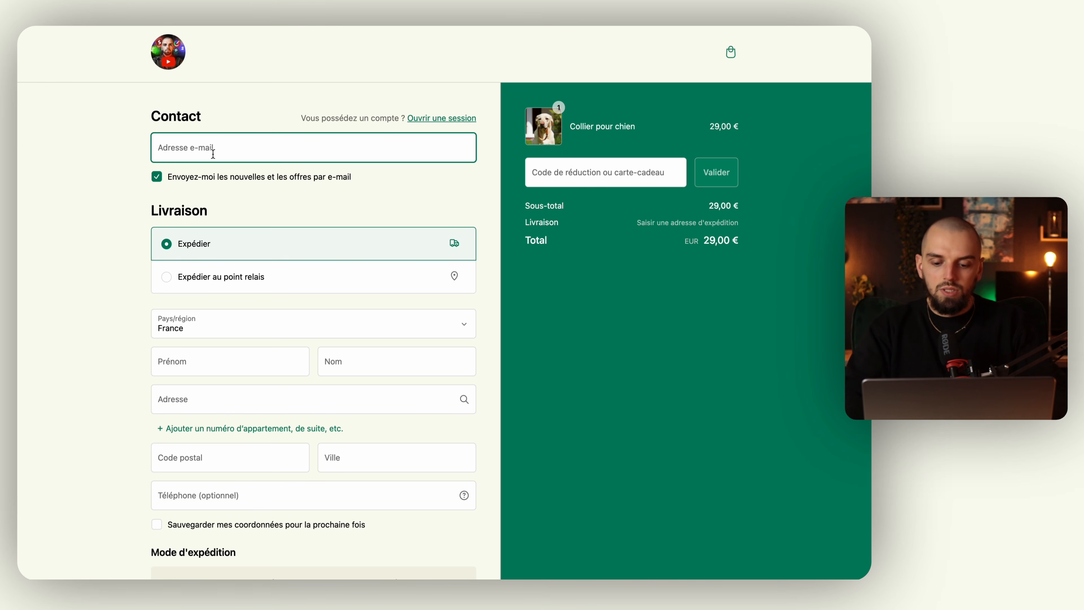
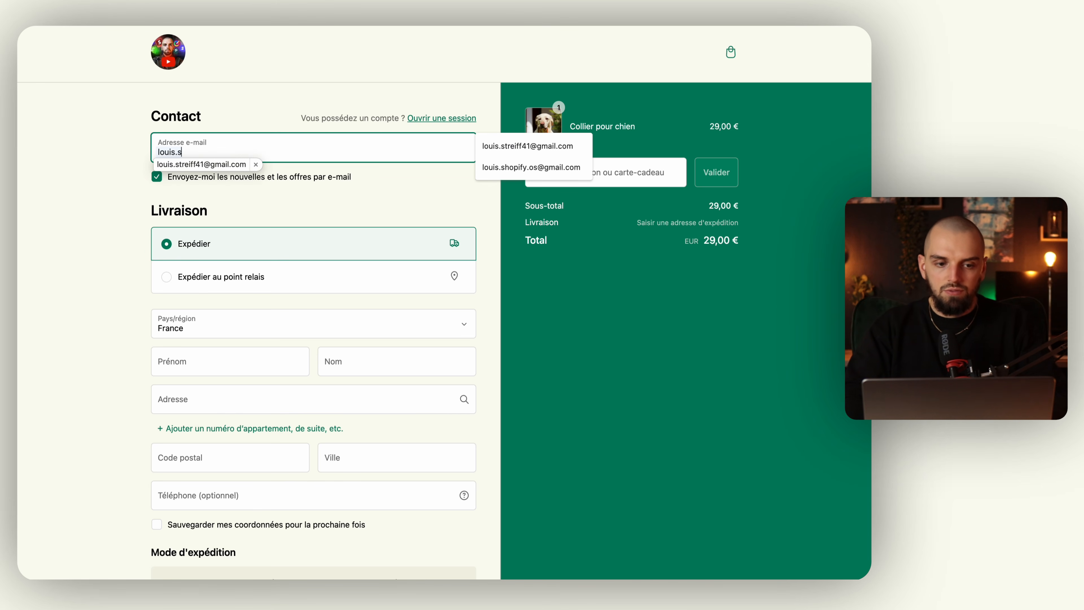
Fill the contact e-mail from the saved suggestion and choose relay-point delivery.
key(Down)
key(Down)
key(Return)
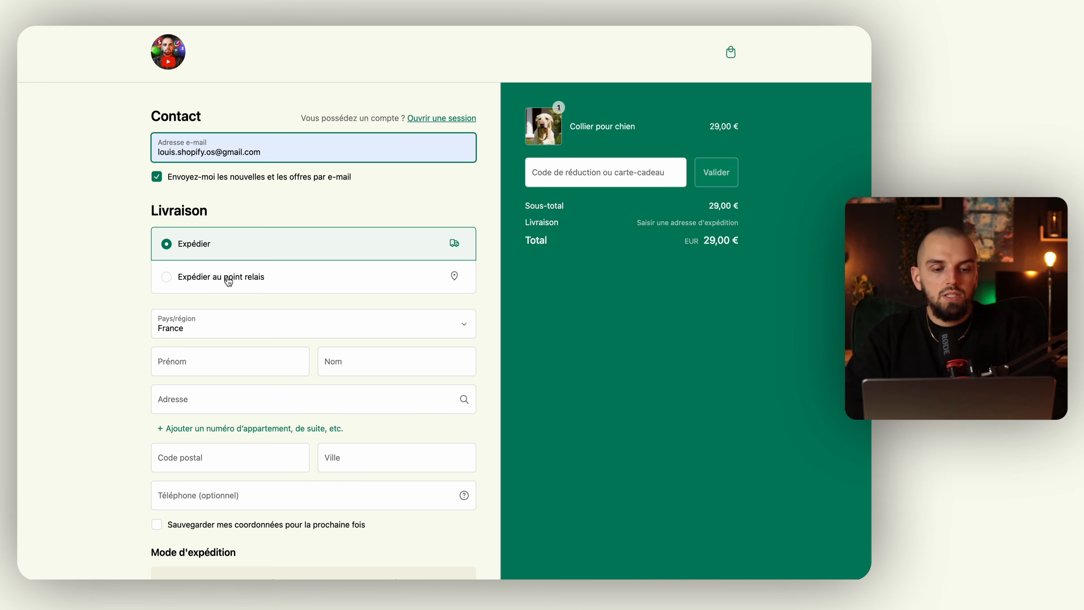
click(236, 279)
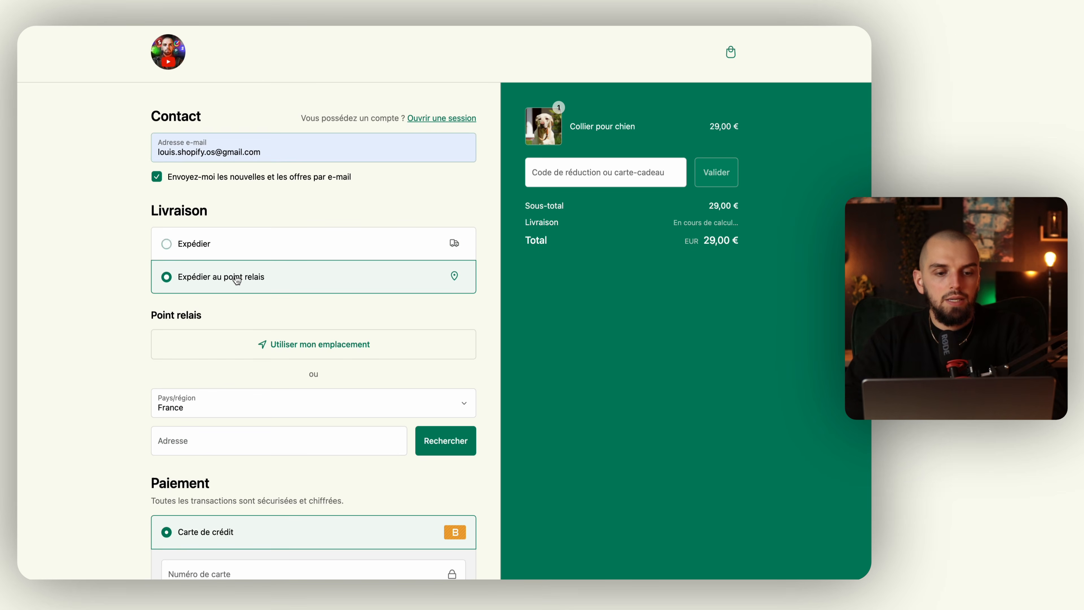
click(238, 250)
click(236, 285)
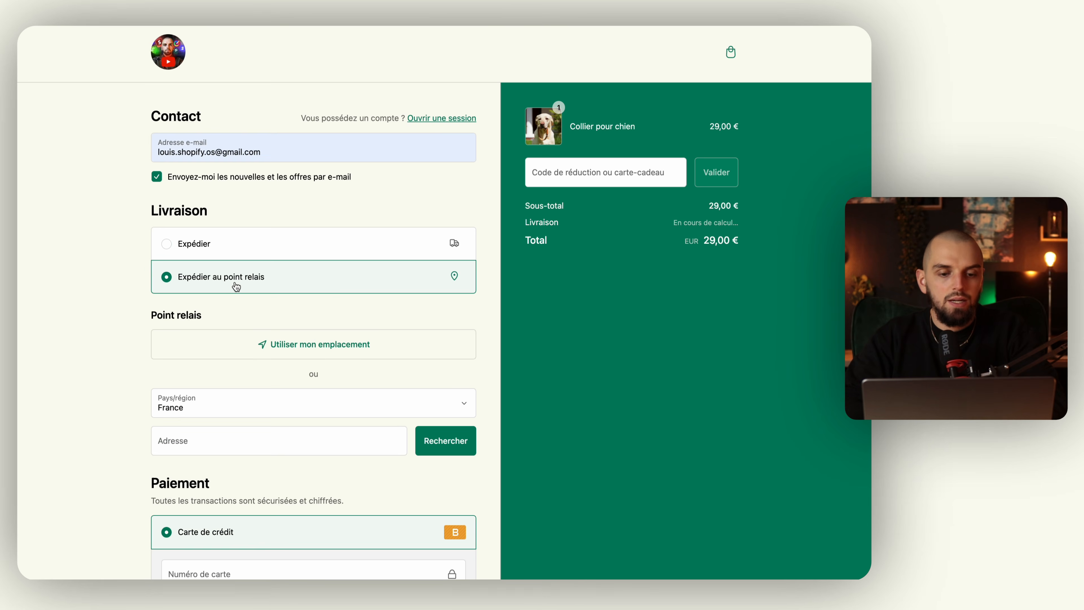
scroll(246, 315, down, 2)
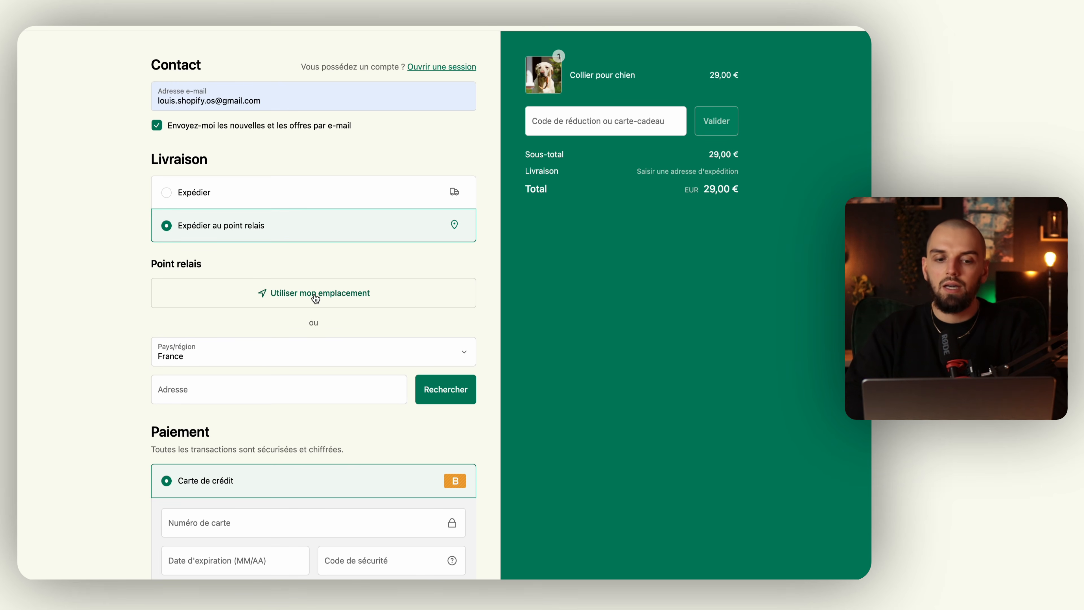
Search relay points near a Paris street address and select the Blue Access point from the list.
click(280, 395)
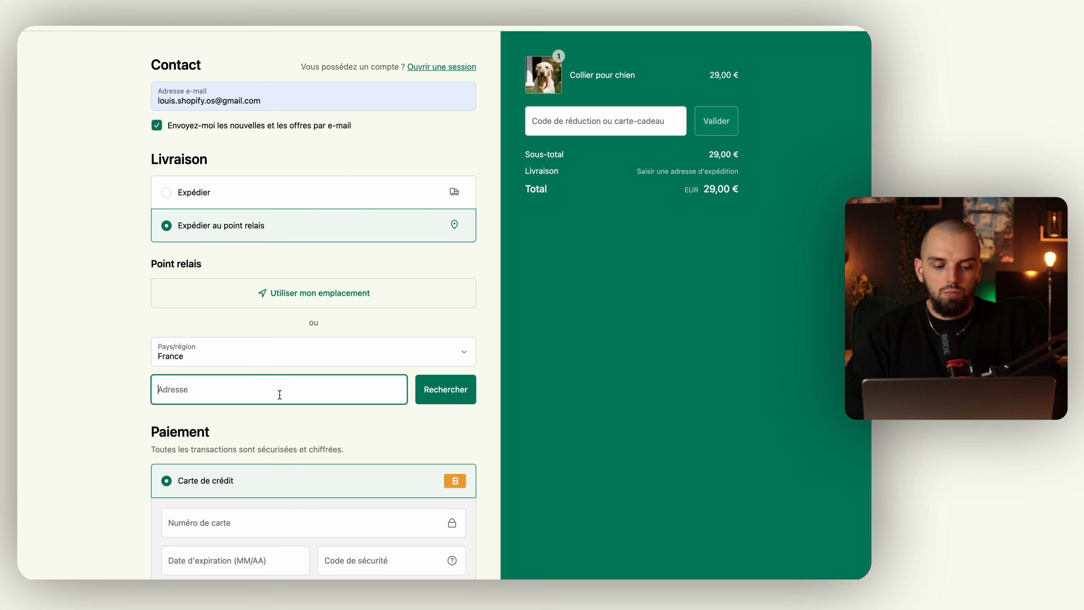
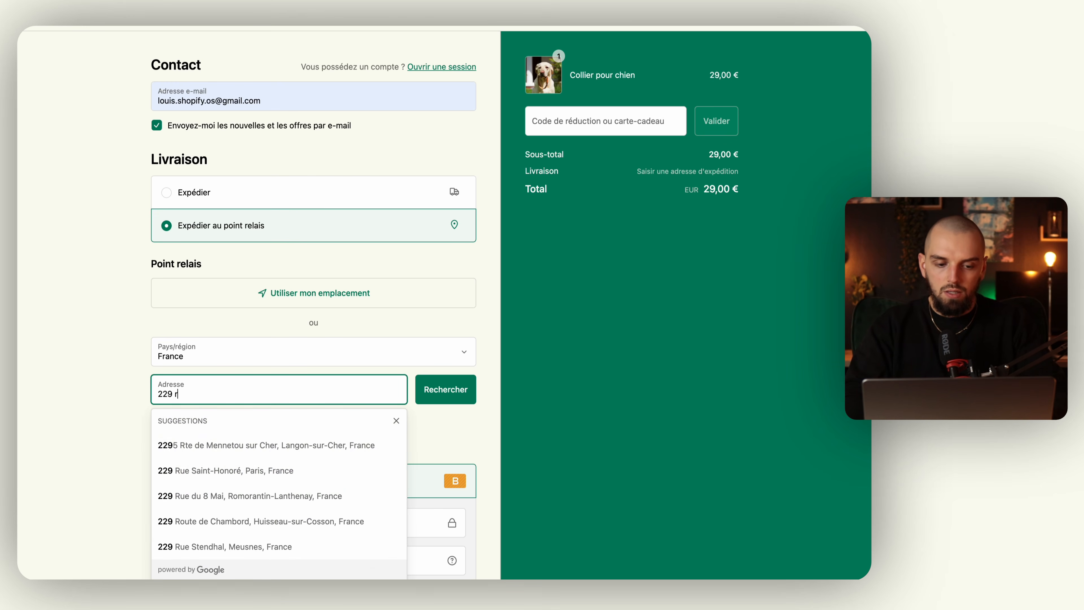
click(227, 445)
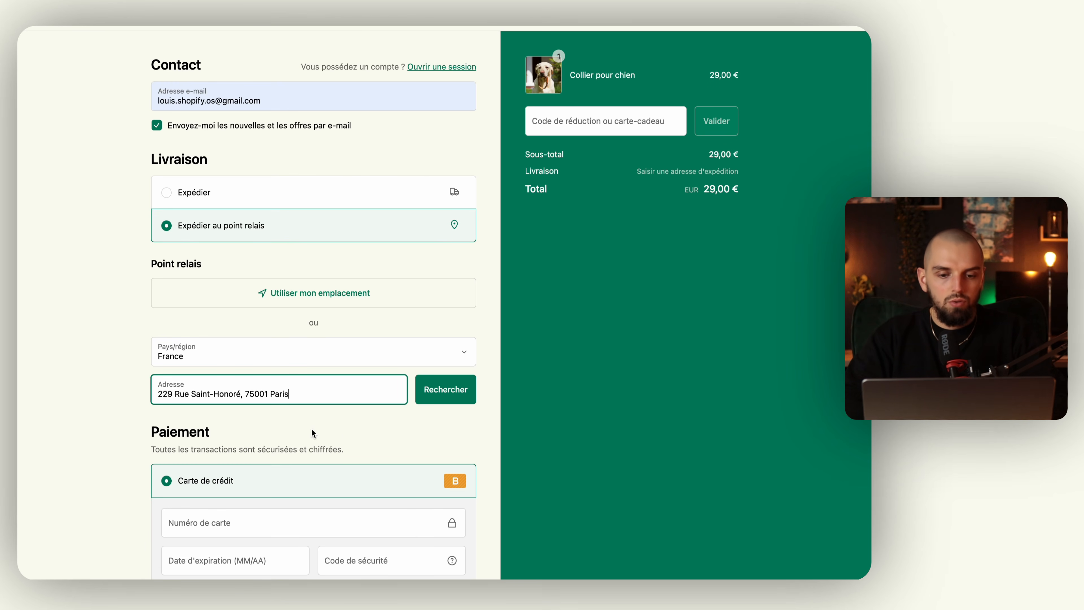
click(436, 397)
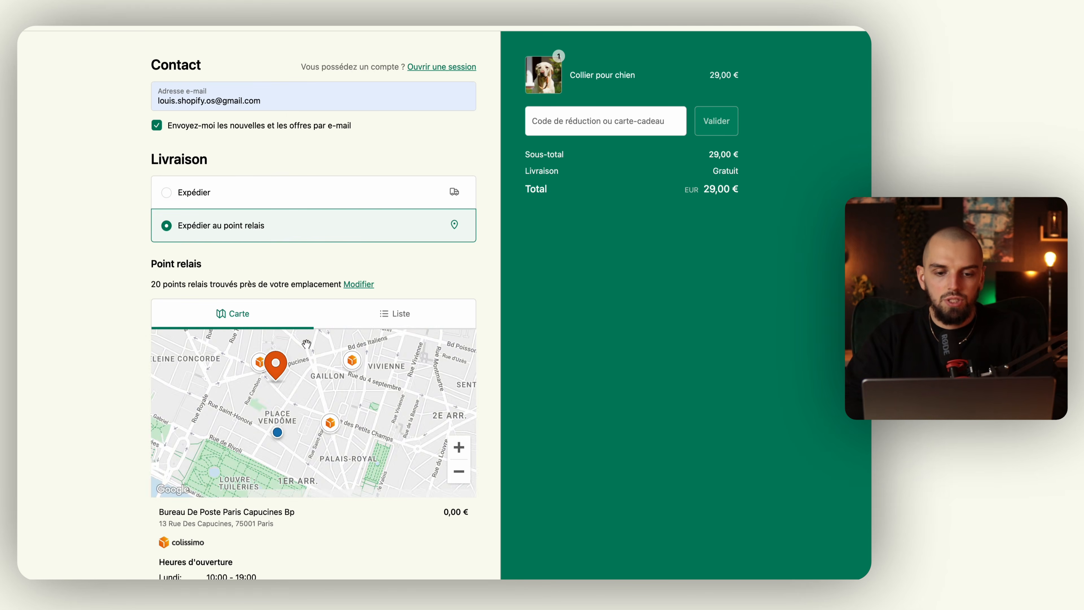
click(378, 321)
scroll(302, 431, down, 3)
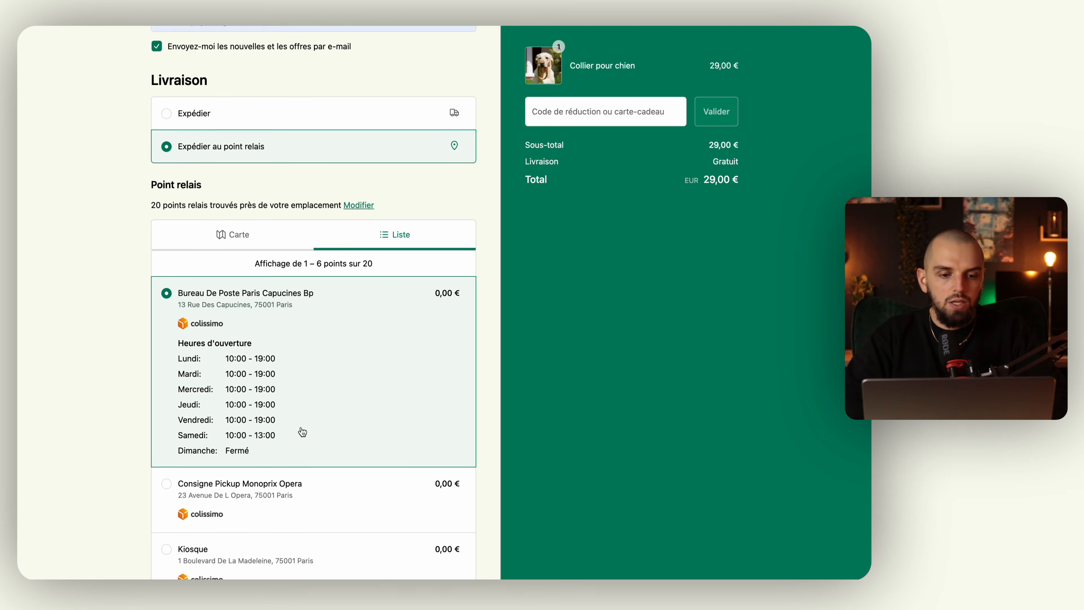
scroll(315, 313, down, 3)
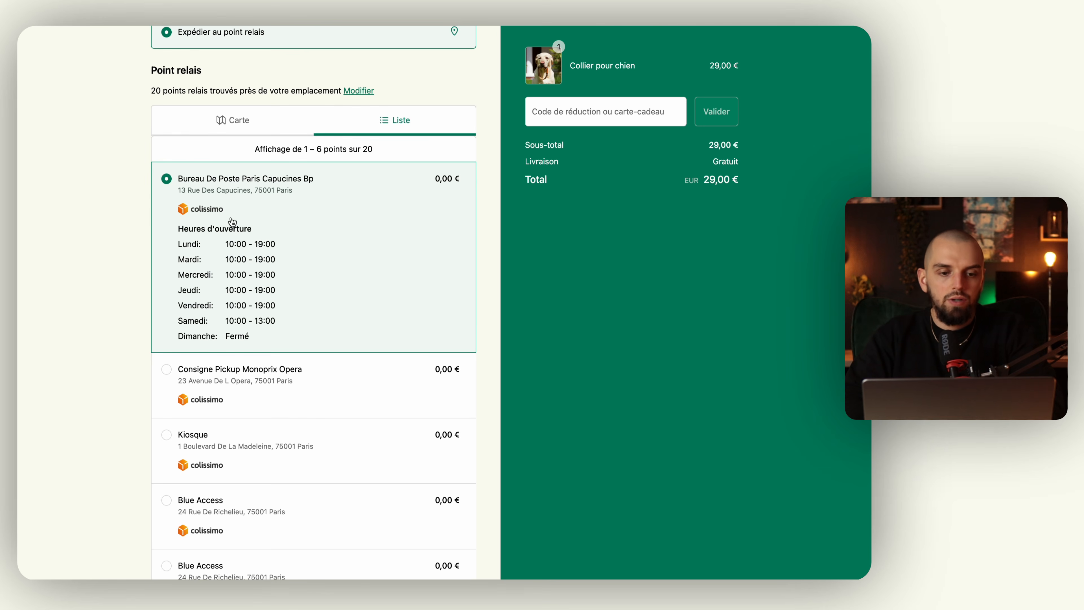
scroll(192, 220, down, 10)
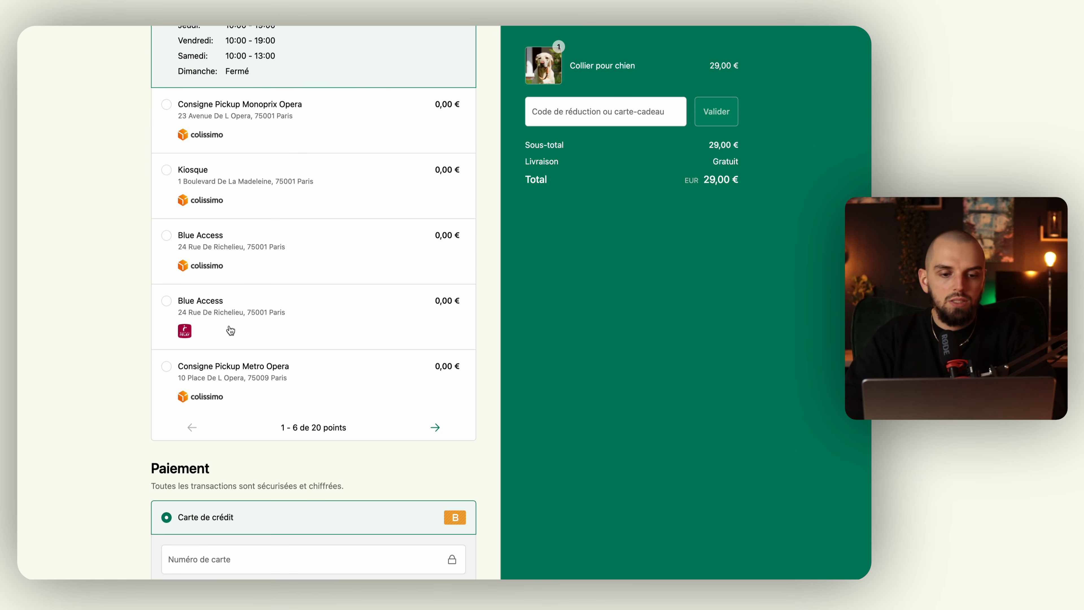
click(230, 329)
scroll(218, 249, down, 1)
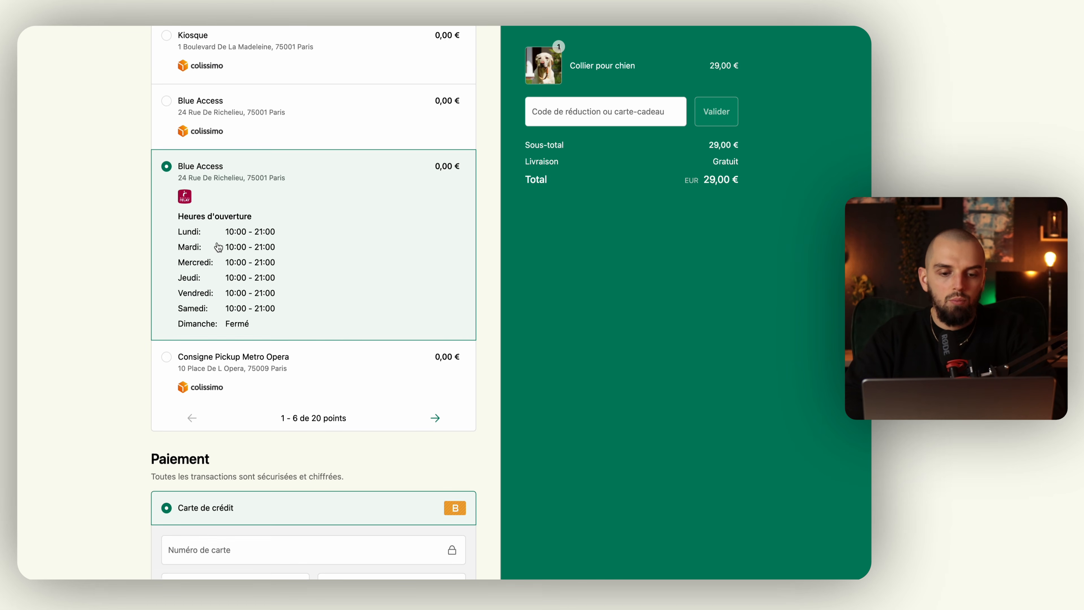
scroll(126, 262, down, 8)
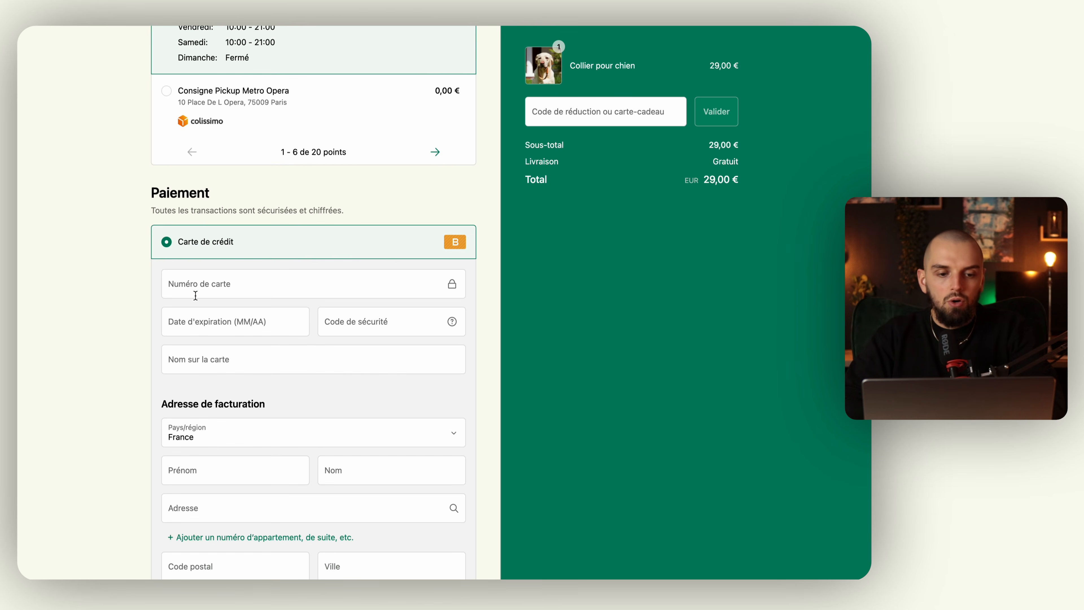
Enter the Bogus test card (number 1, code 11) with expiry and the cardholder's name.
click(226, 288)
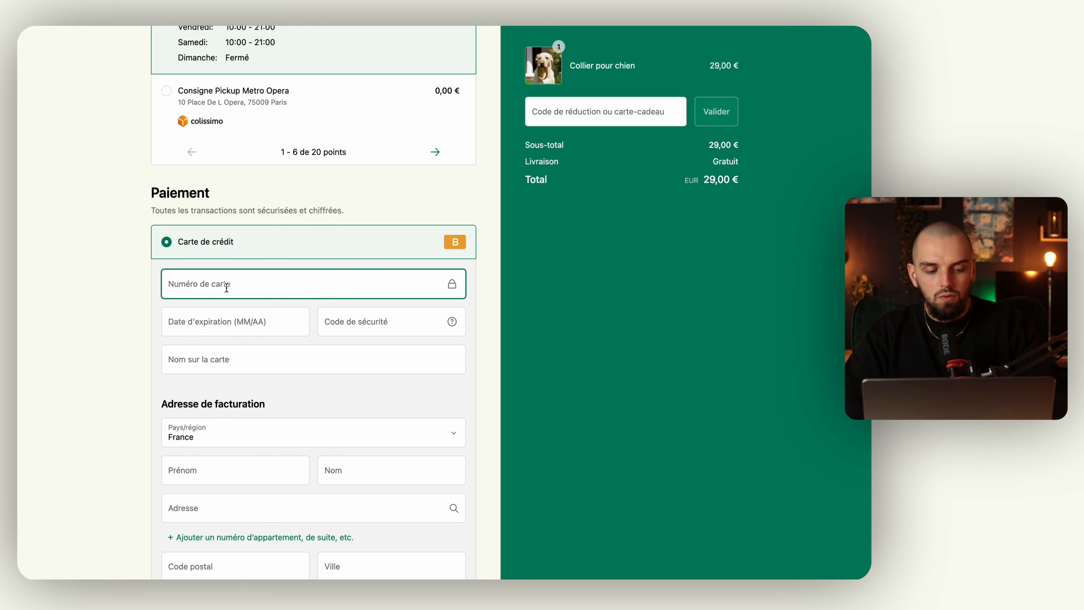
text(1)
click(223, 331)
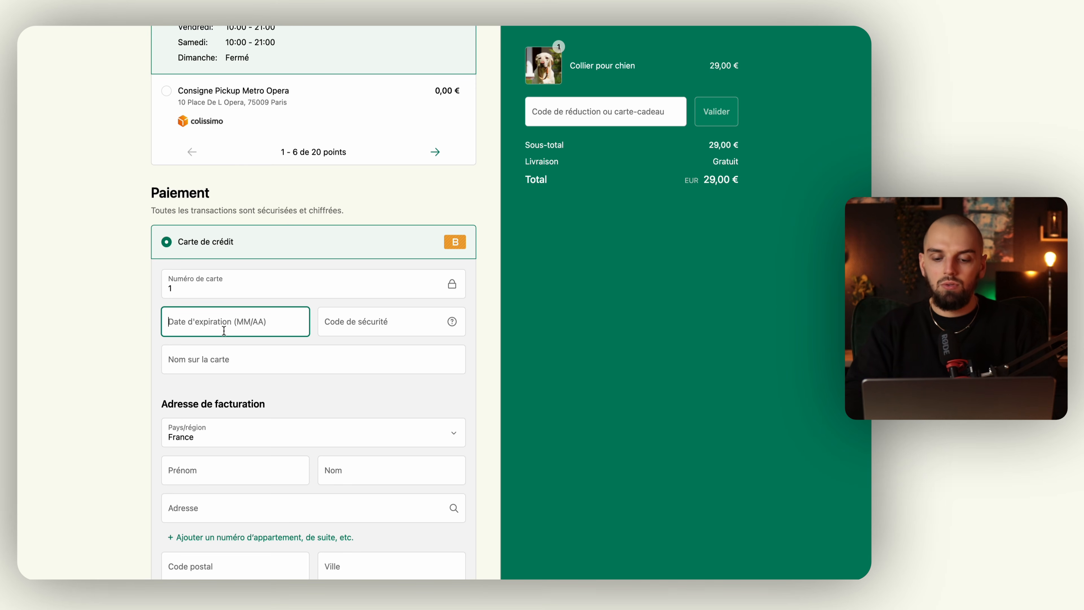
text(09 / 28)
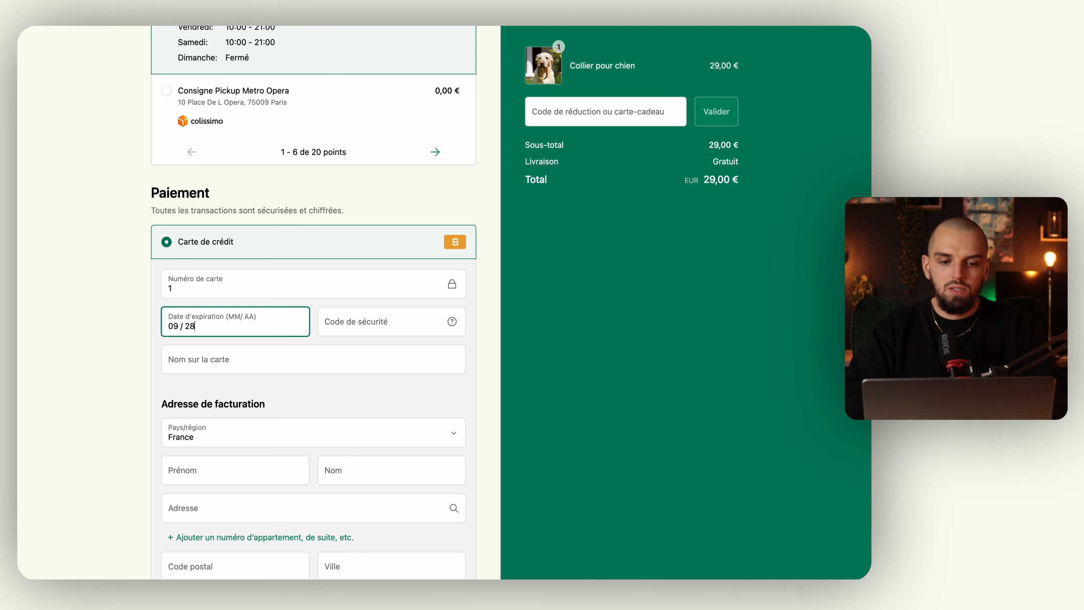
click(379, 322)
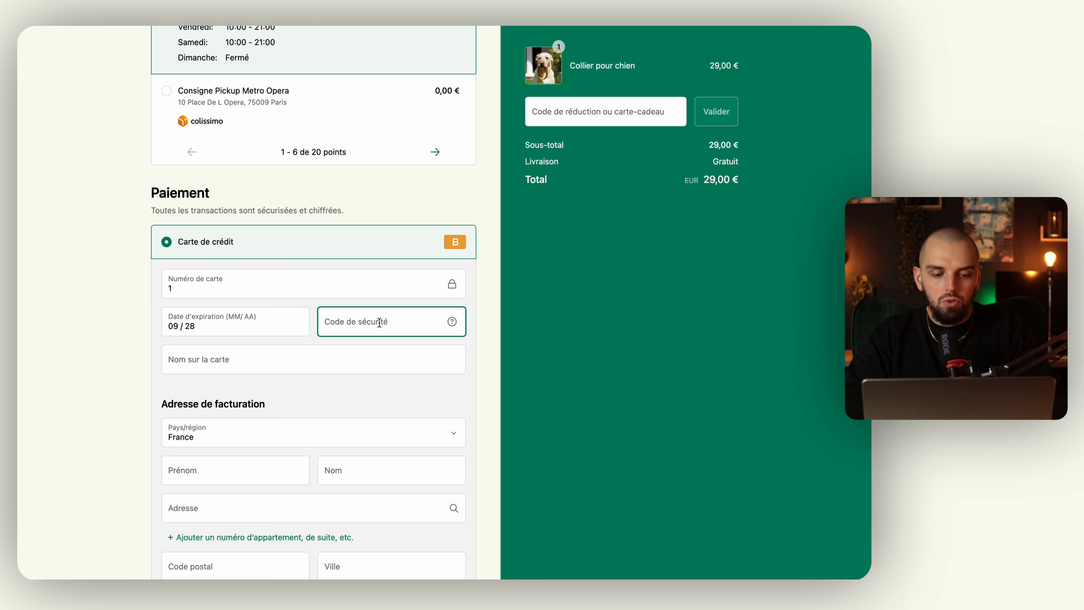
text(111)
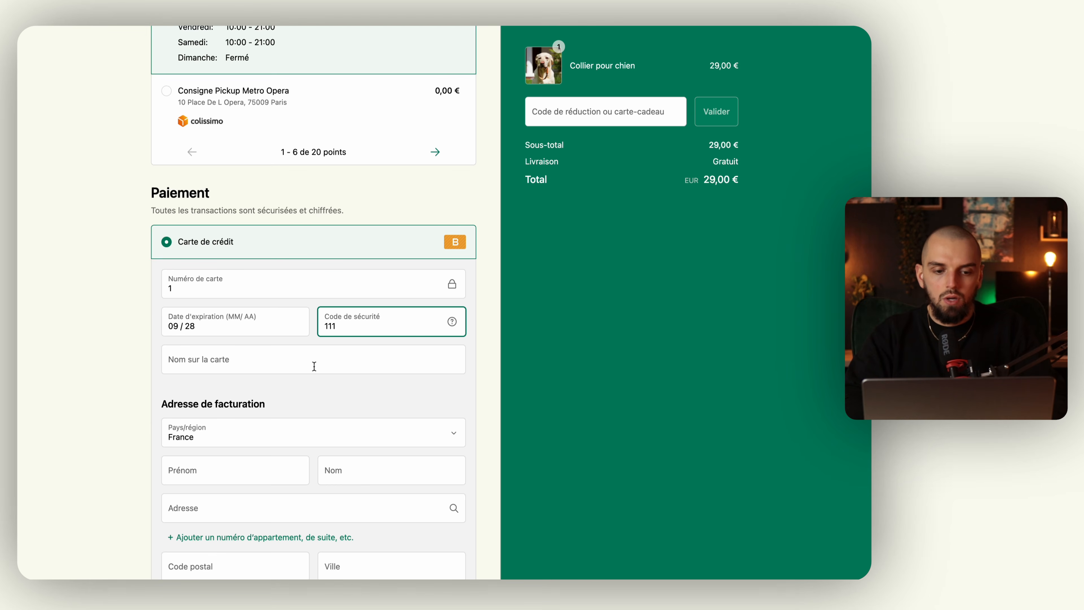
click(314, 366)
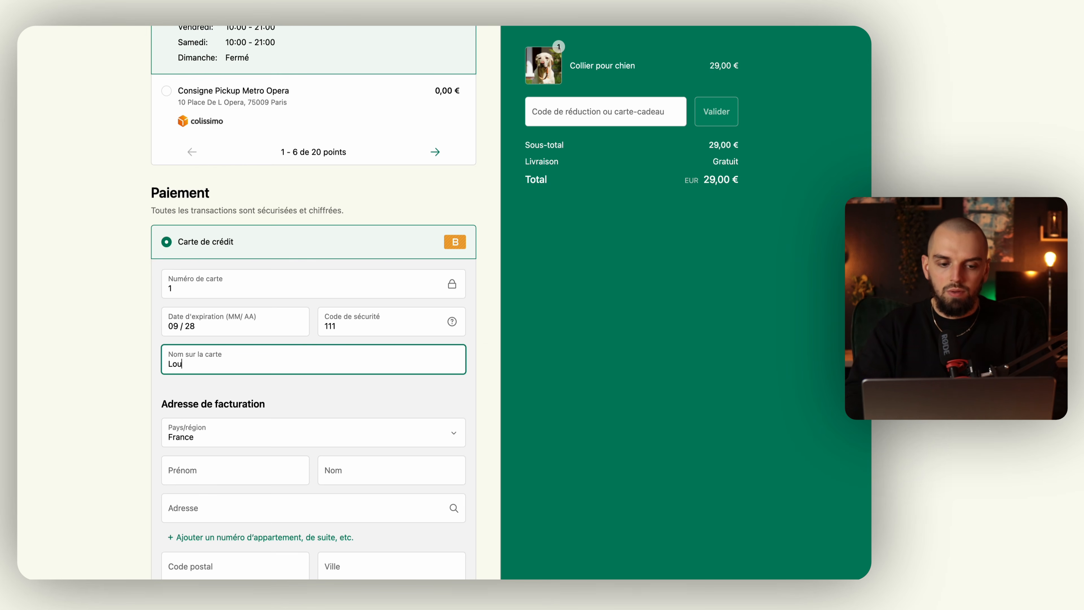
click(130, 368)
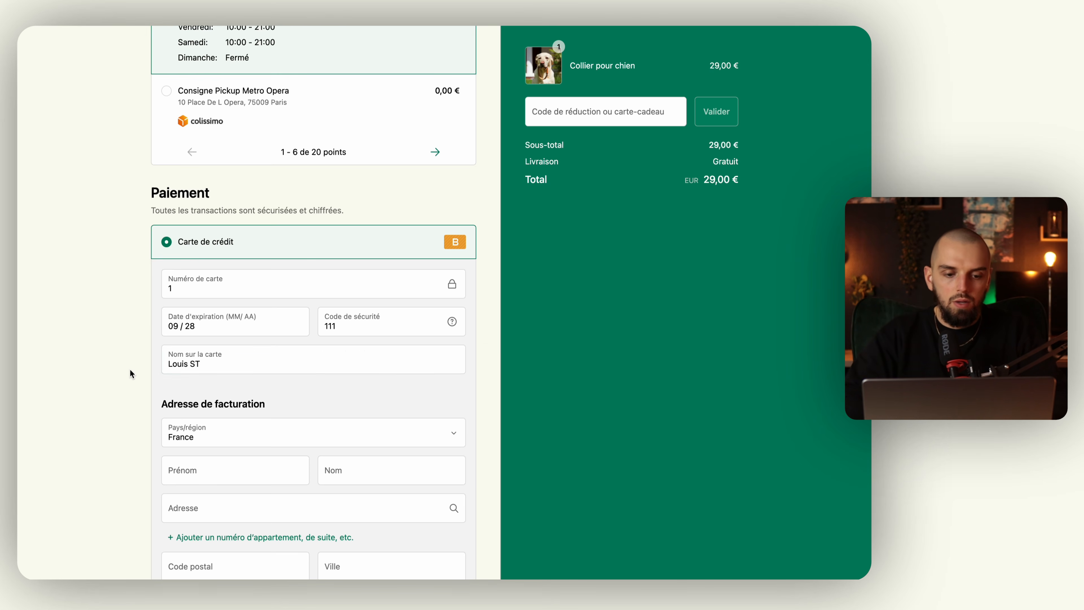
scroll(130, 369, down, 3)
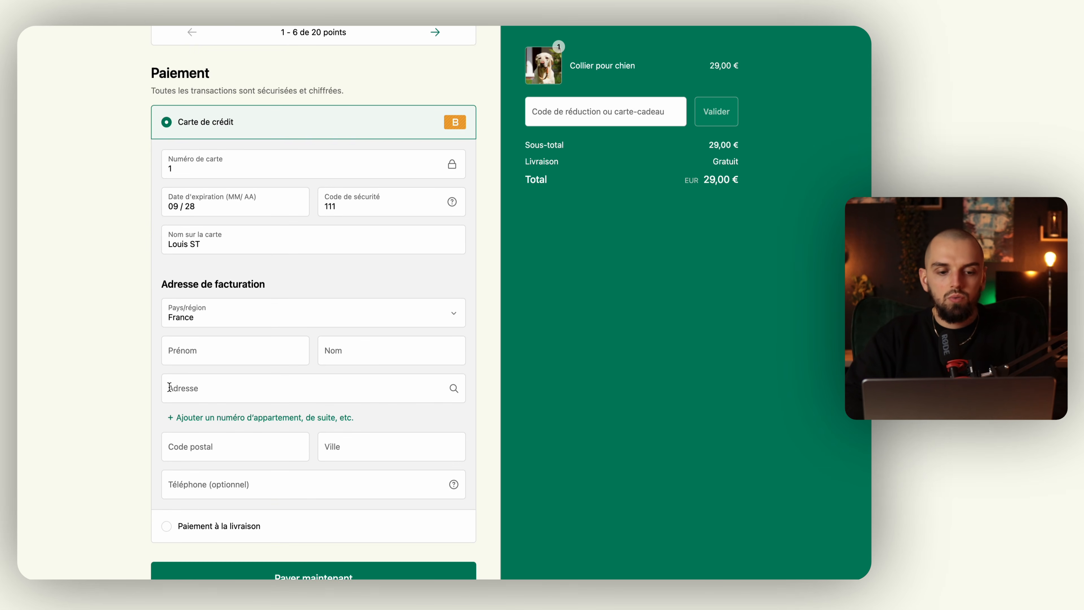
scroll(205, 344, up, 10)
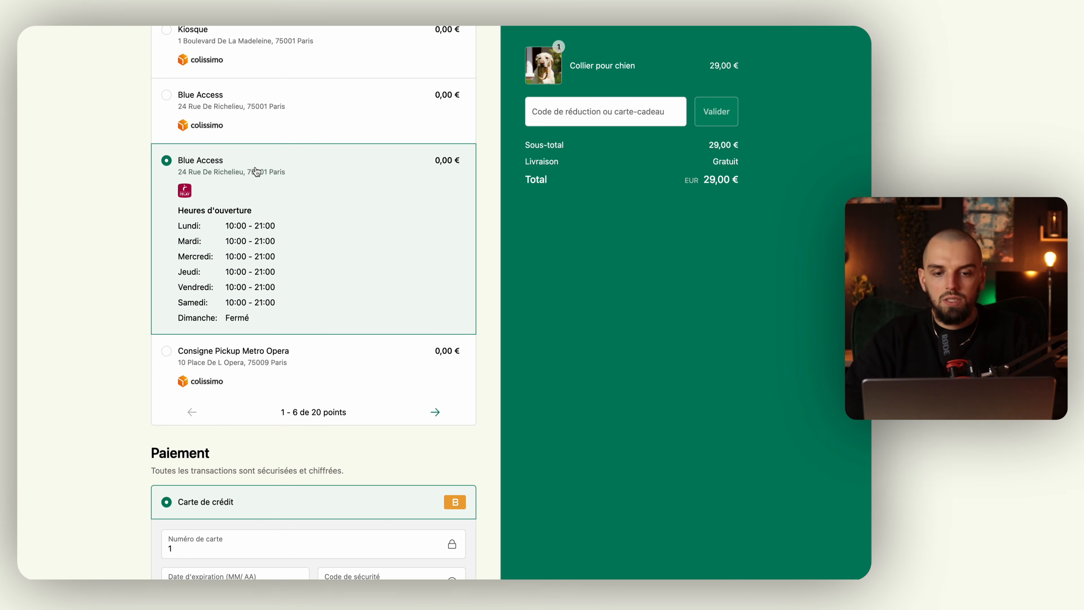
scroll(205, 229, down, 10)
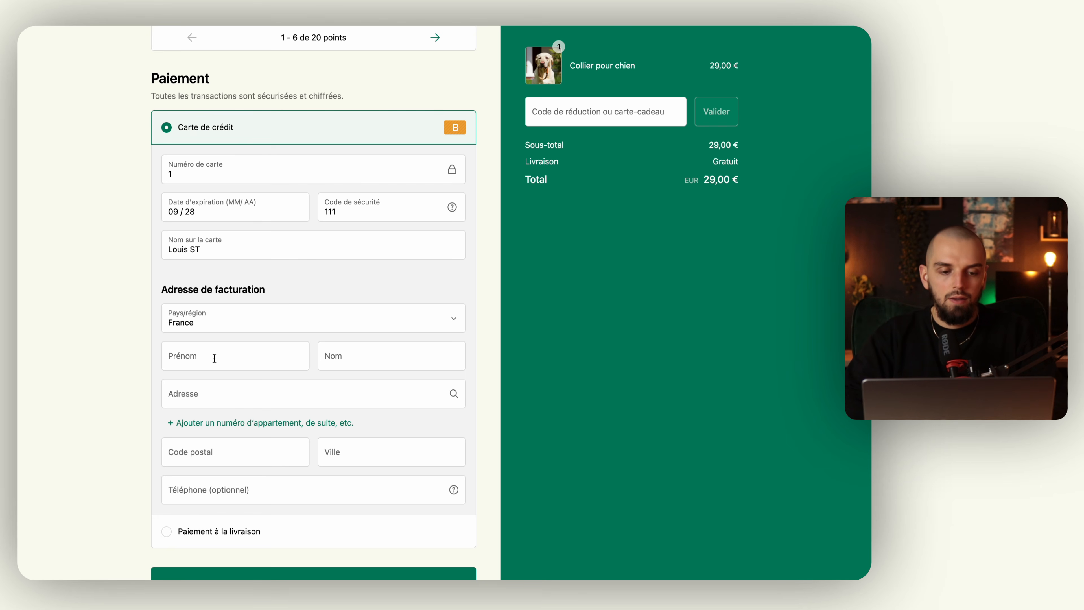
Fill in the billing name and street address, then pay the 29,00 € test order.
click(215, 358)
text(Lo)
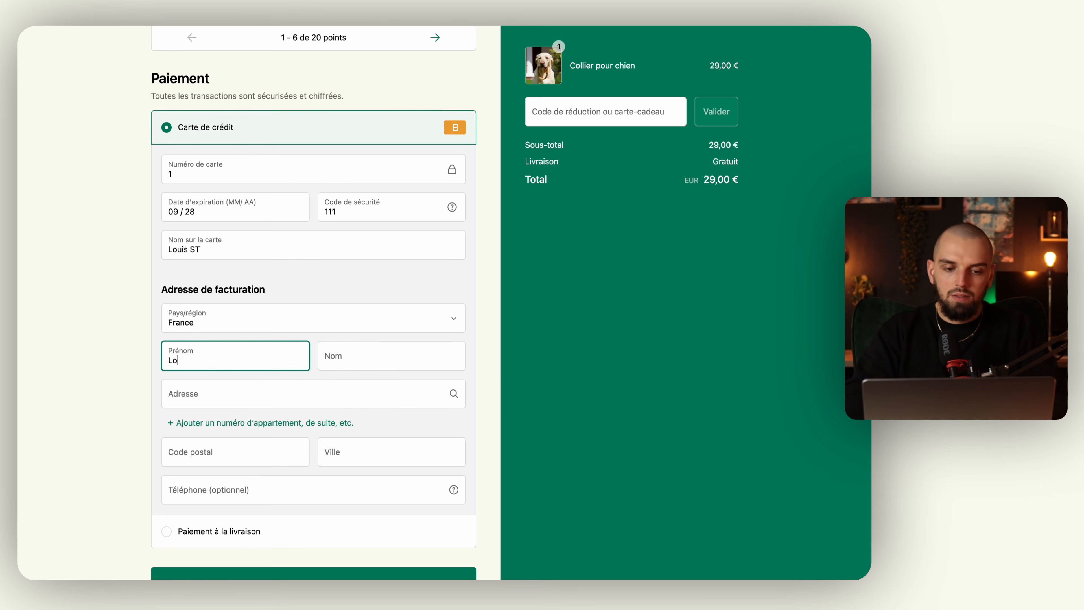
text(uis)
click(397, 355)
text(ST)
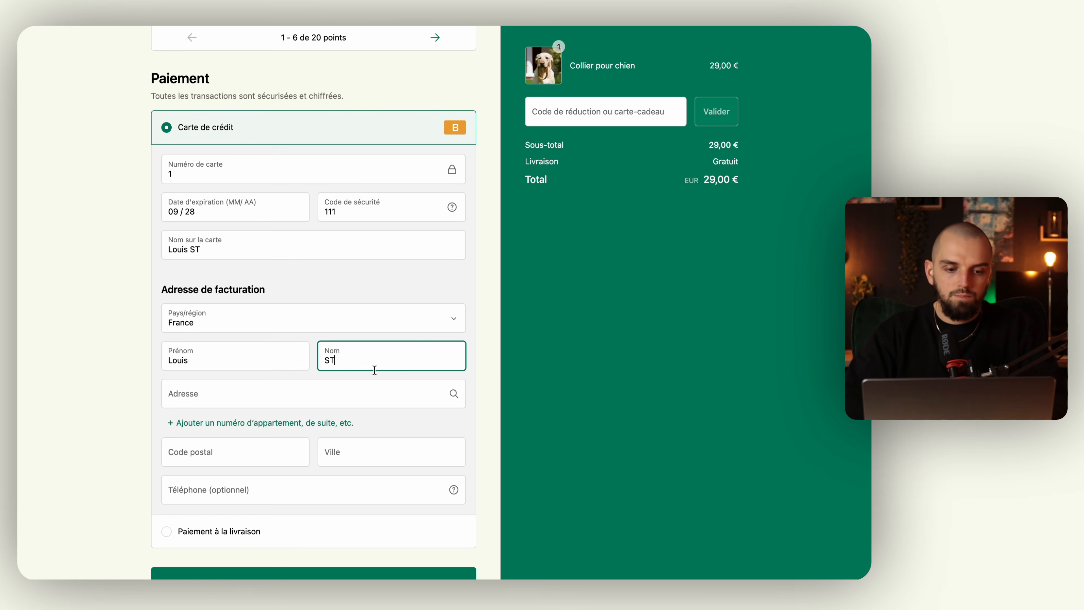
scroll(300, 395, down, 2)
click(242, 365)
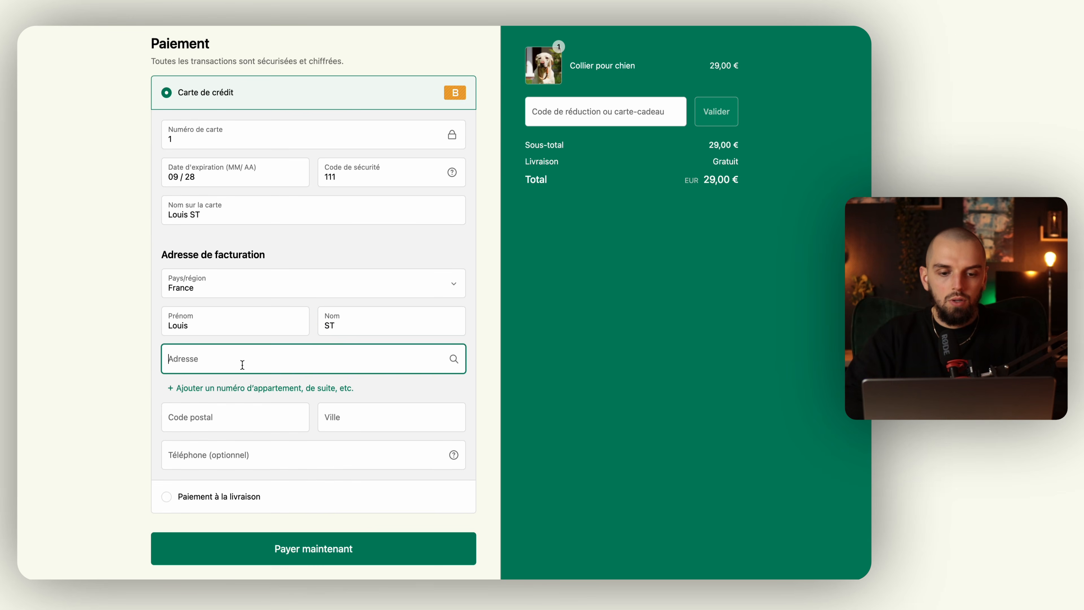
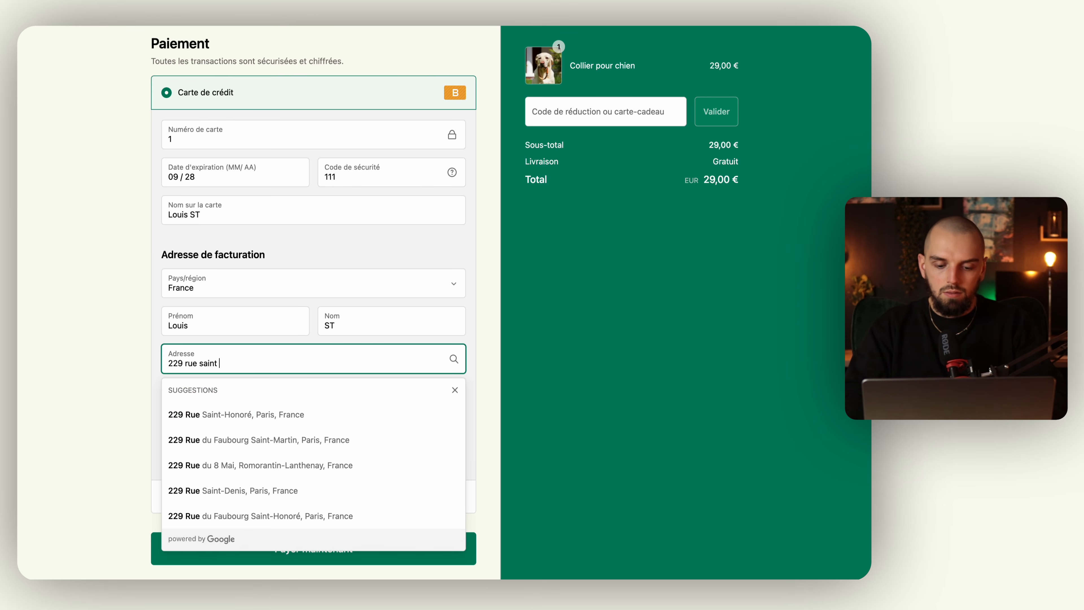
click(234, 414)
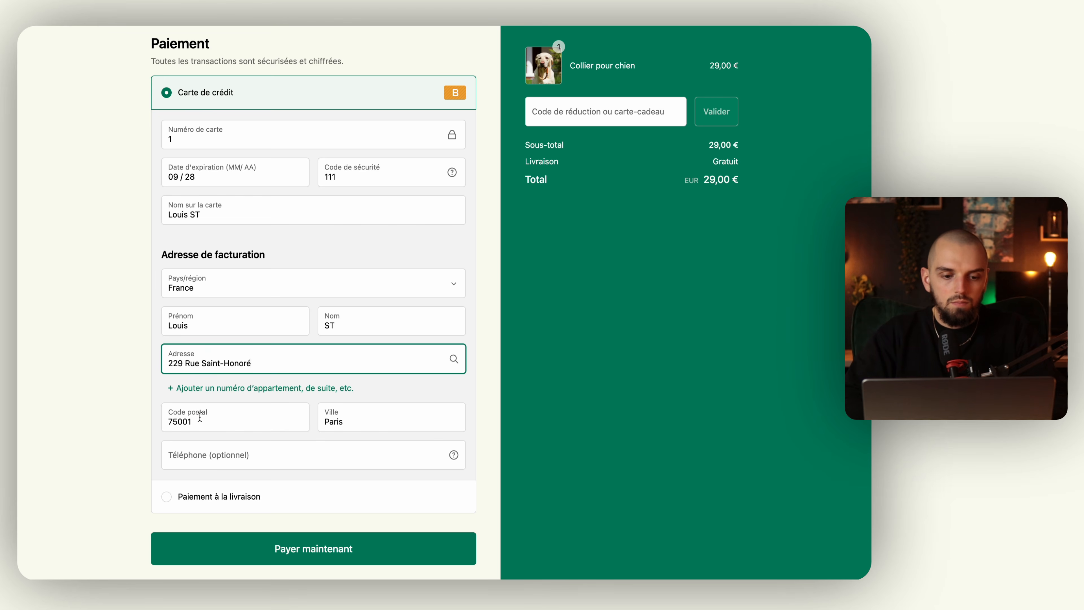
scroll(217, 472, down, 2)
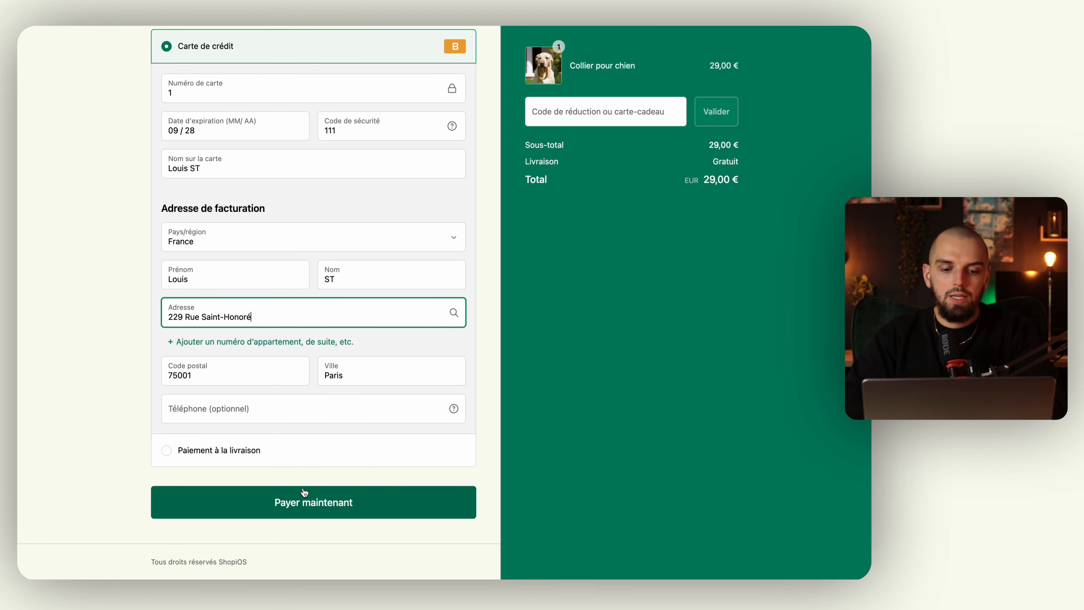
click(320, 506)
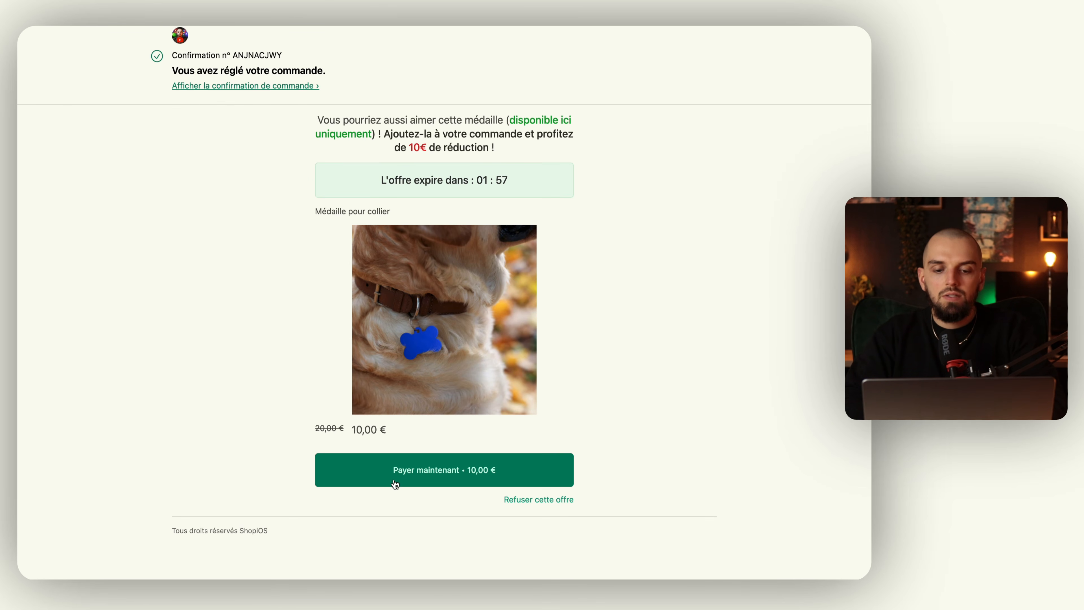
Buy the Médaille pour collier upsell for 10,00 € and decline the Pochette pour sacs offer.
click(423, 471)
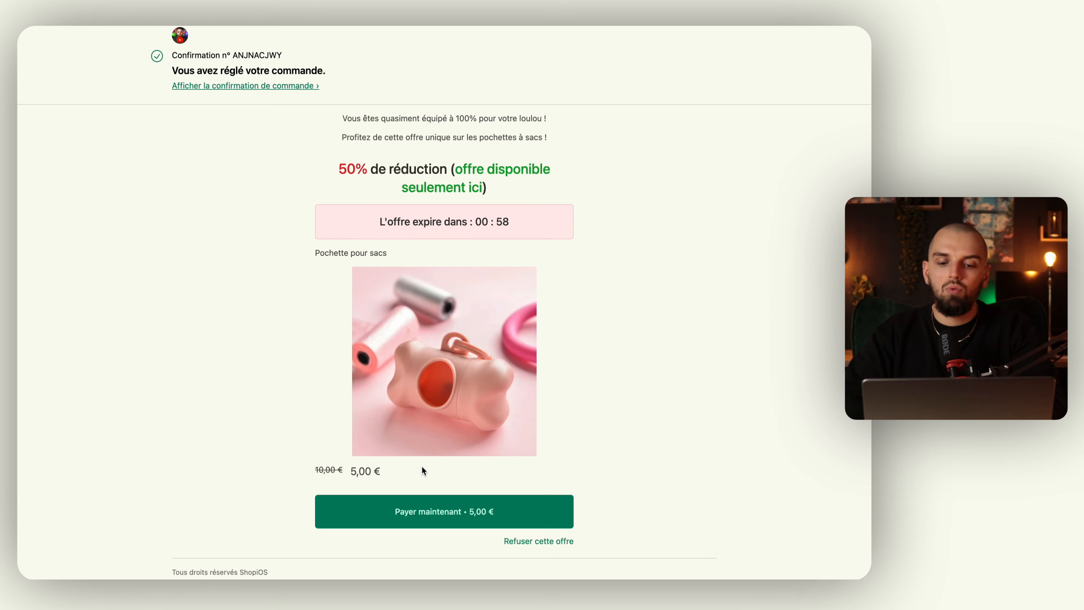
scroll(423, 470, down, 1)
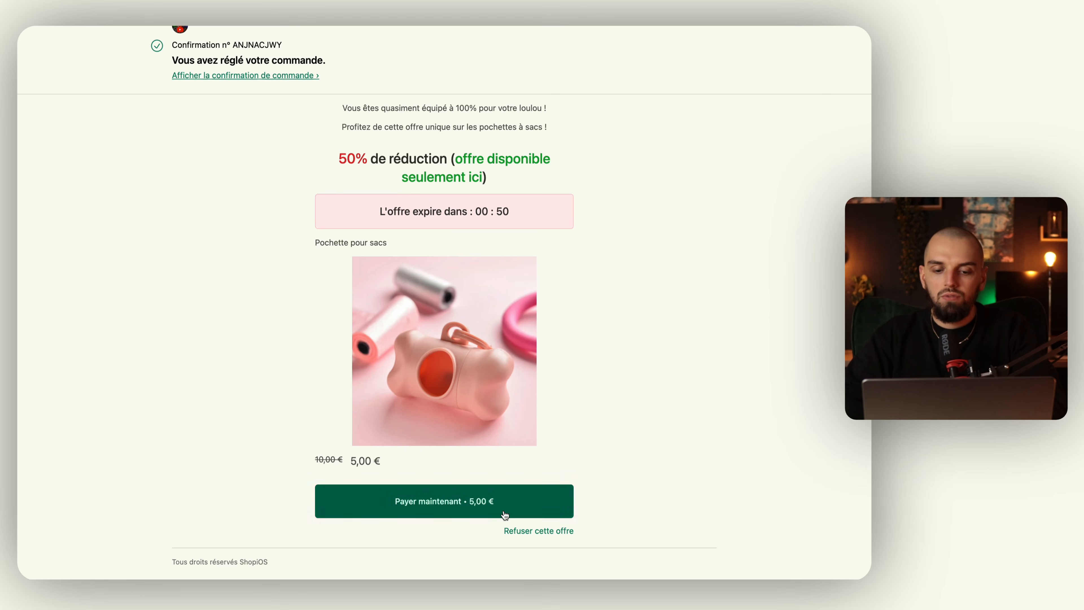
click(511, 530)
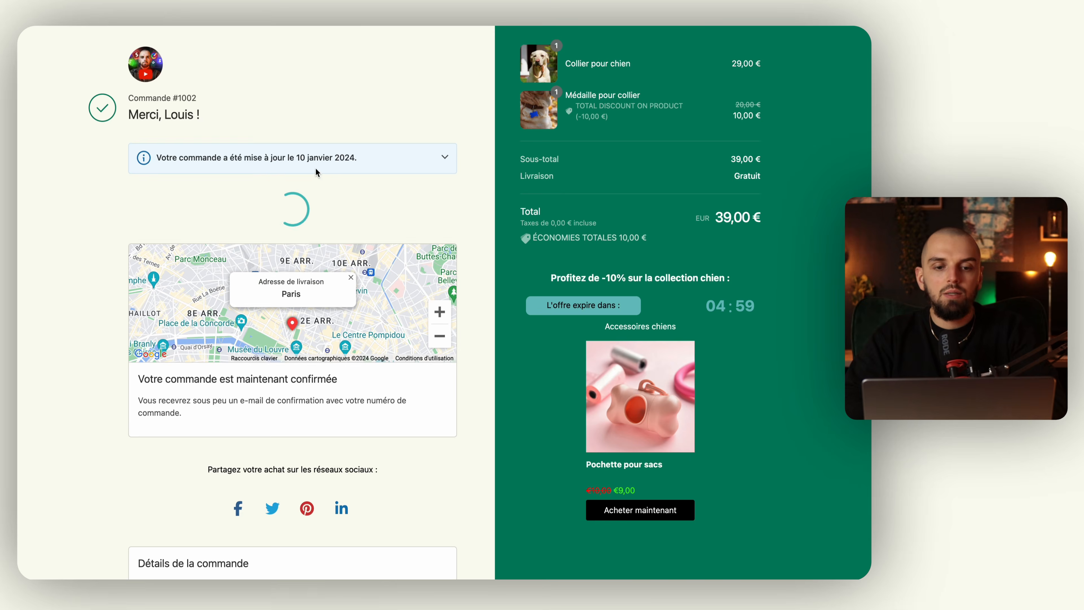
Dismiss the one-time offer popup on the order confirmation page.
scroll(383, 169, down, 1)
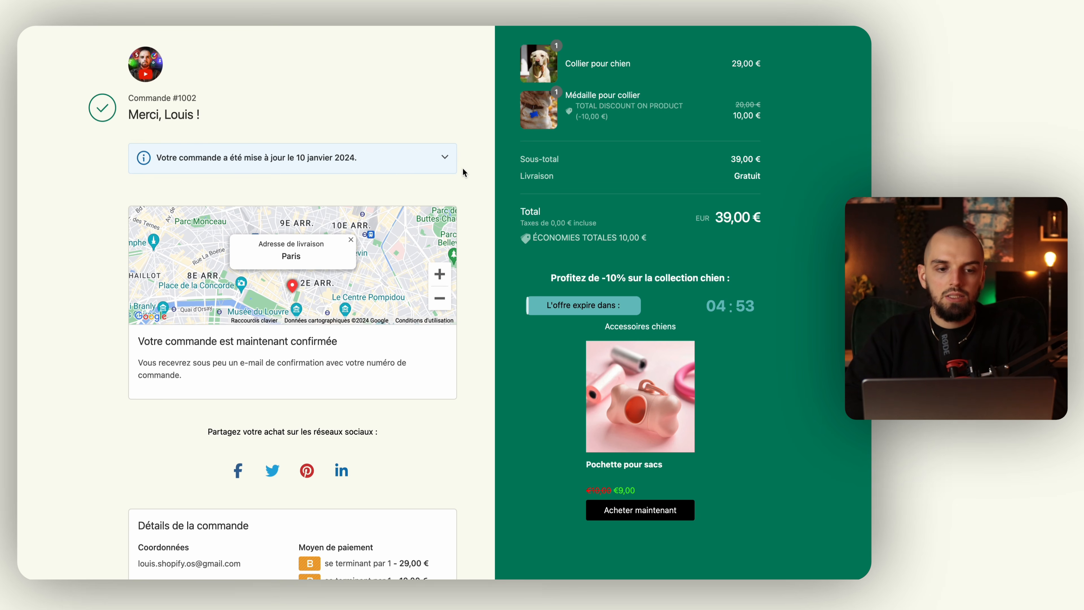
scroll(249, 121, down, 6)
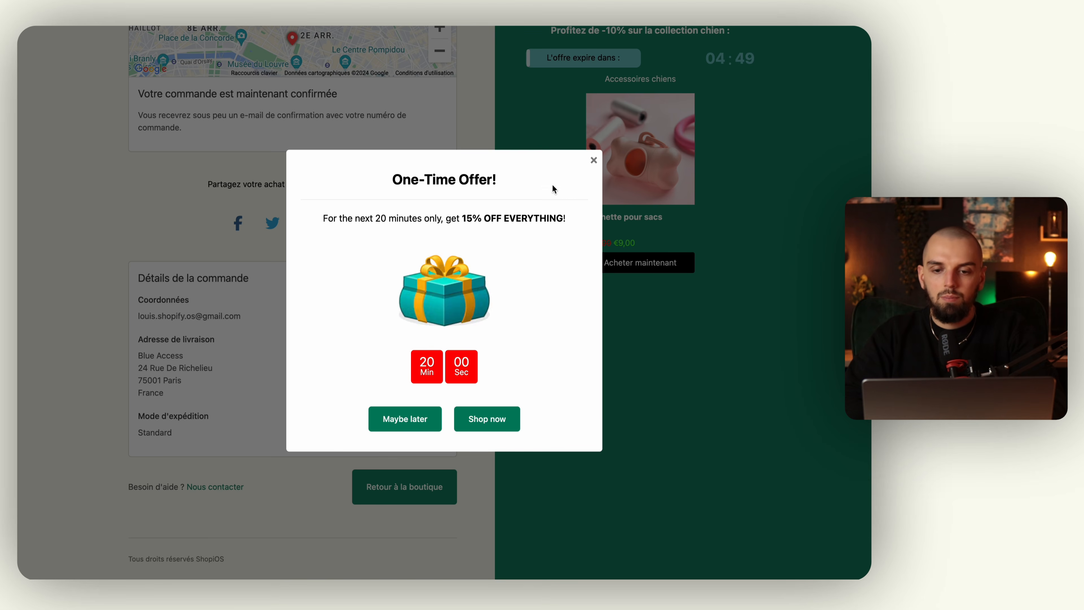
click(594, 162)
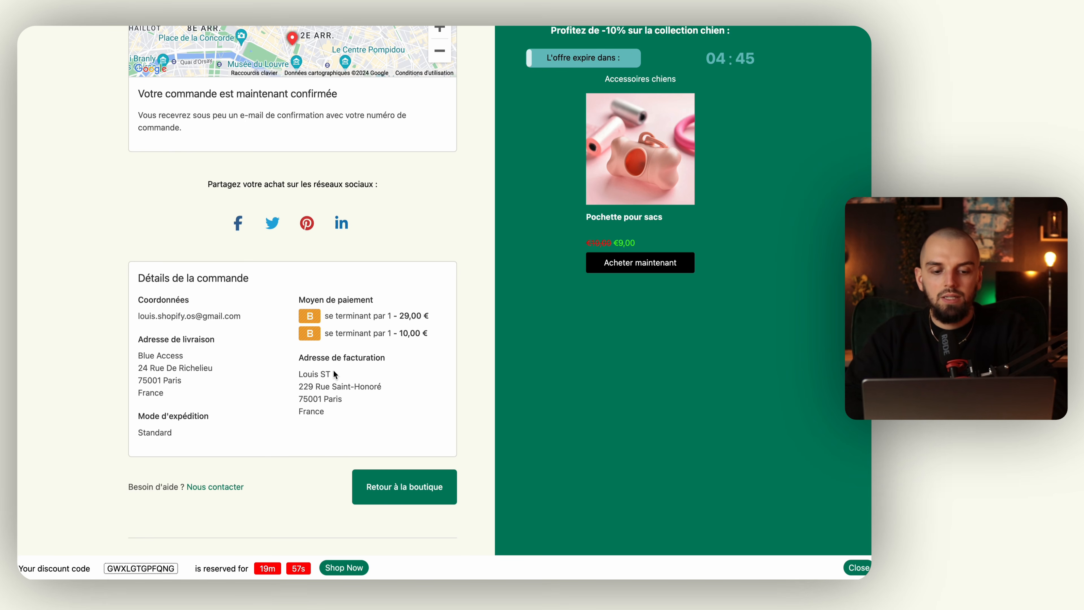
scroll(336, 347, up, 6)
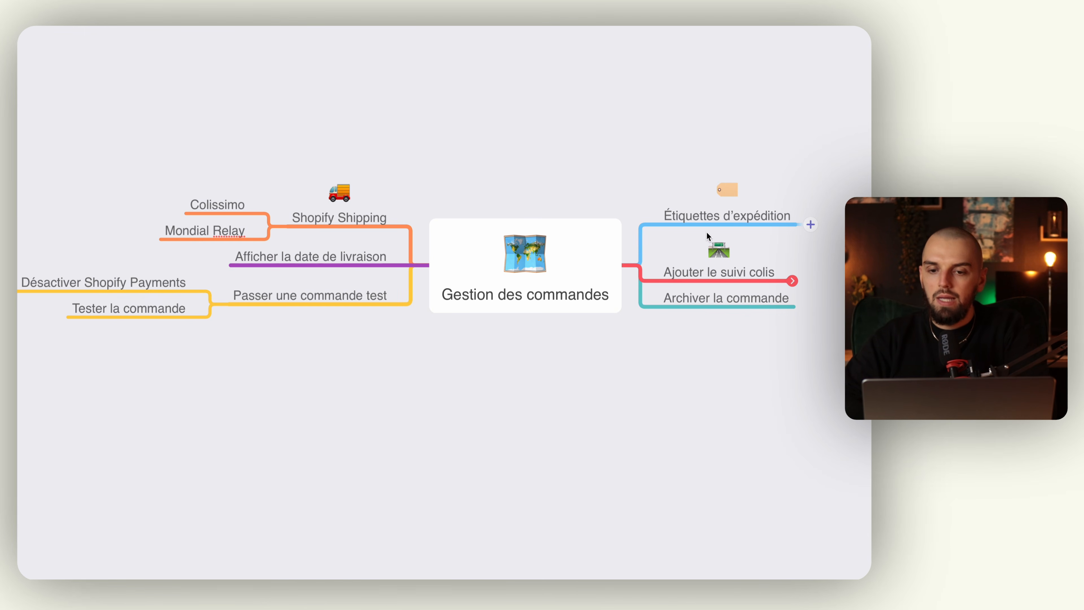
click(714, 221)
key(ctrl+Right)
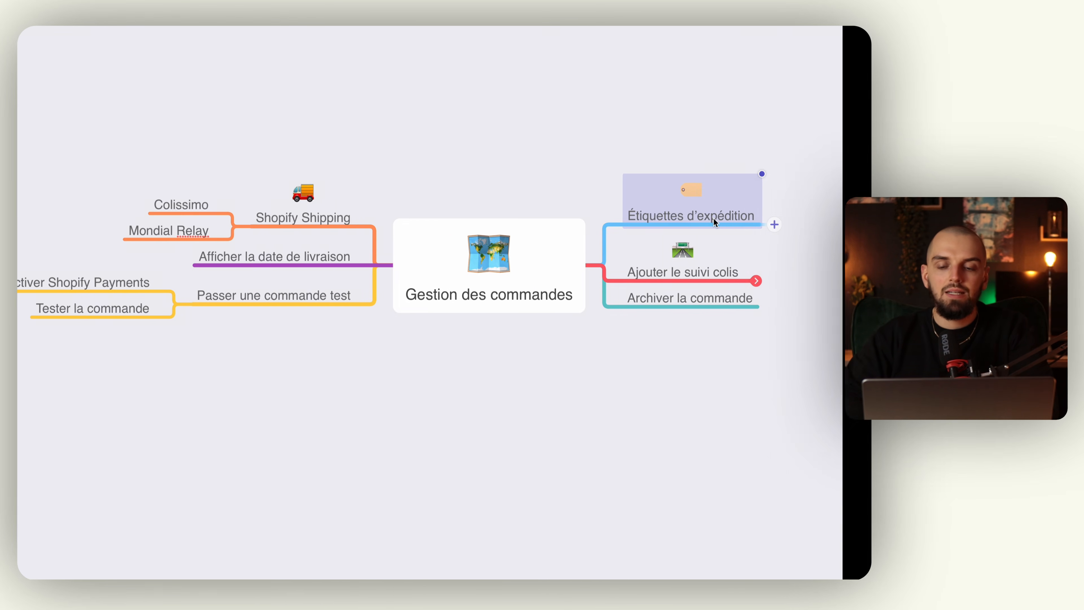
In the Shopify admin, open order #1002 from the Commandes list.
mouse_move(19, 233)
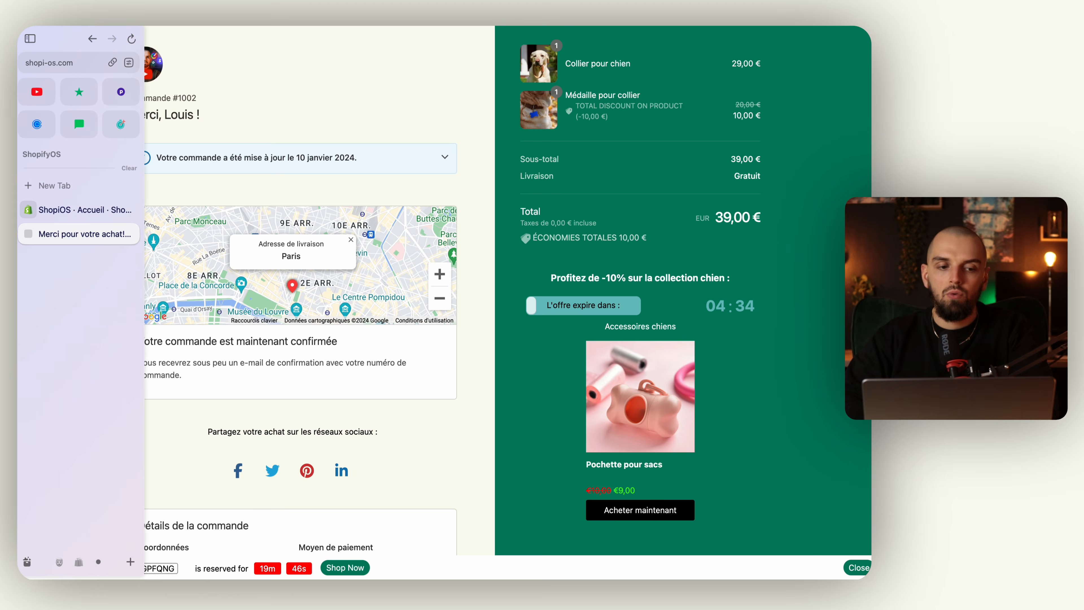
click(52, 210)
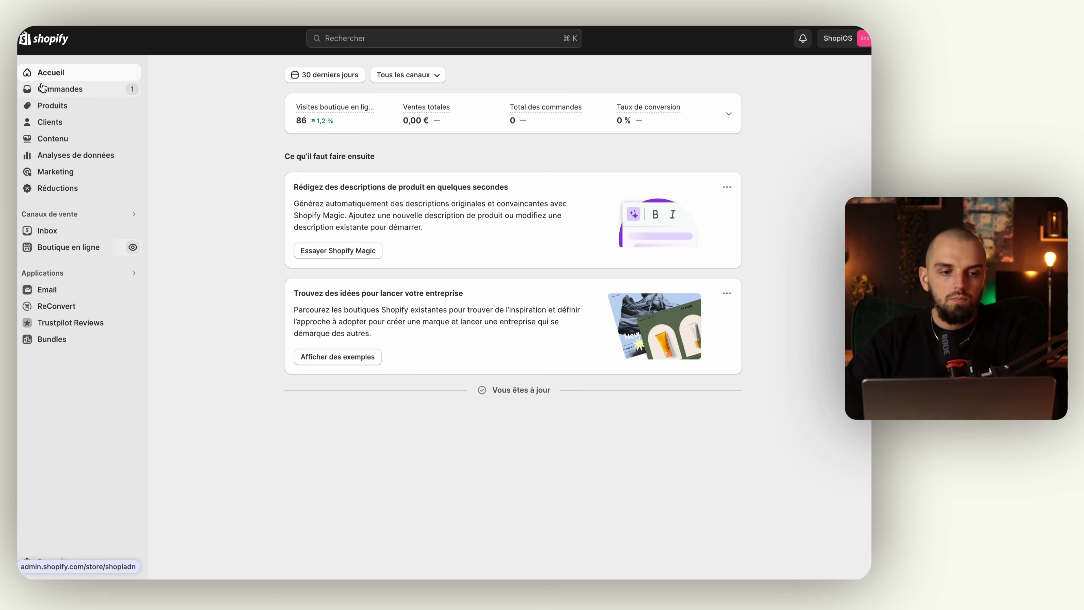
click(45, 92)
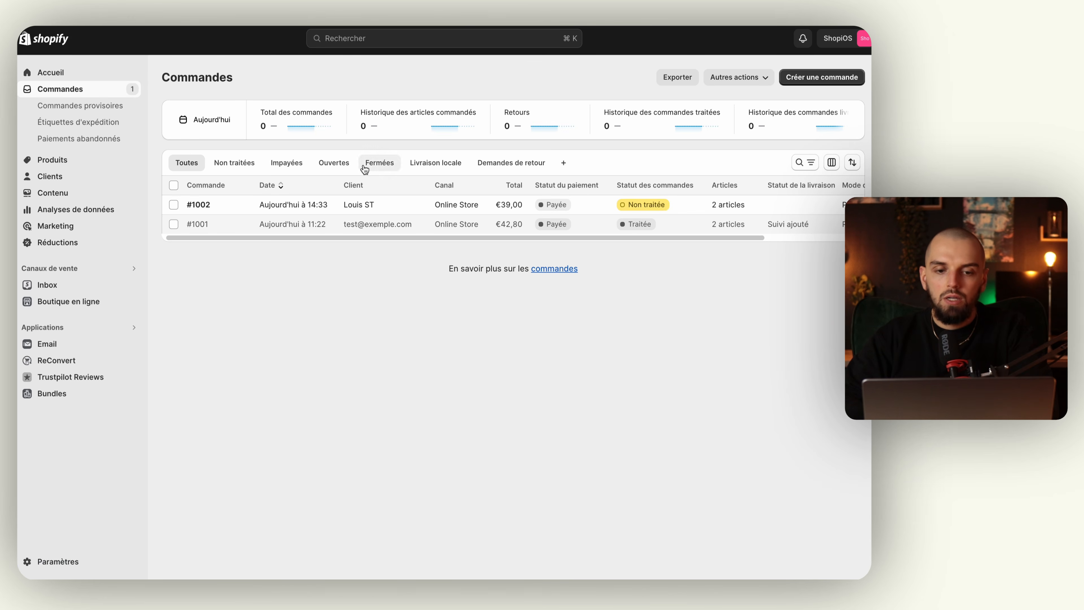
click(236, 209)
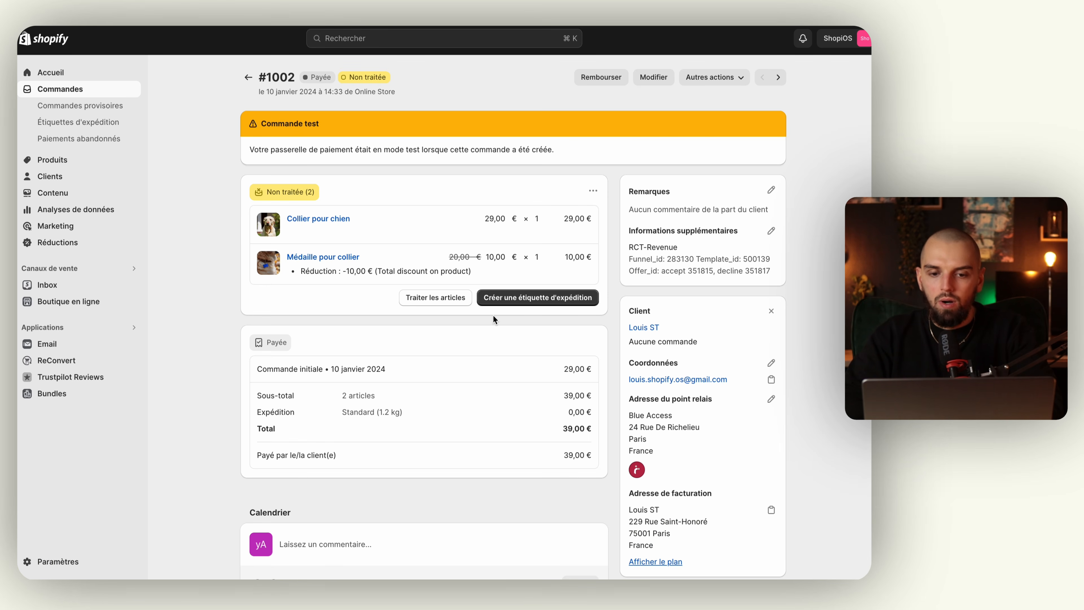
Start a shipping label for order #1002, entering 800 and switching the weight unit to grams.
click(531, 299)
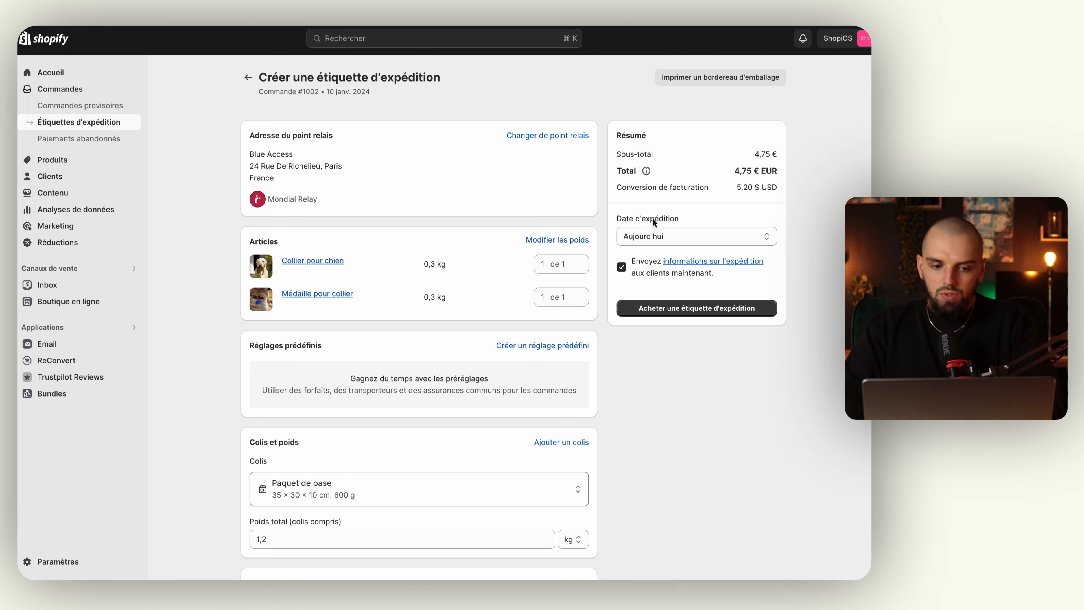
scroll(374, 427, down, 3)
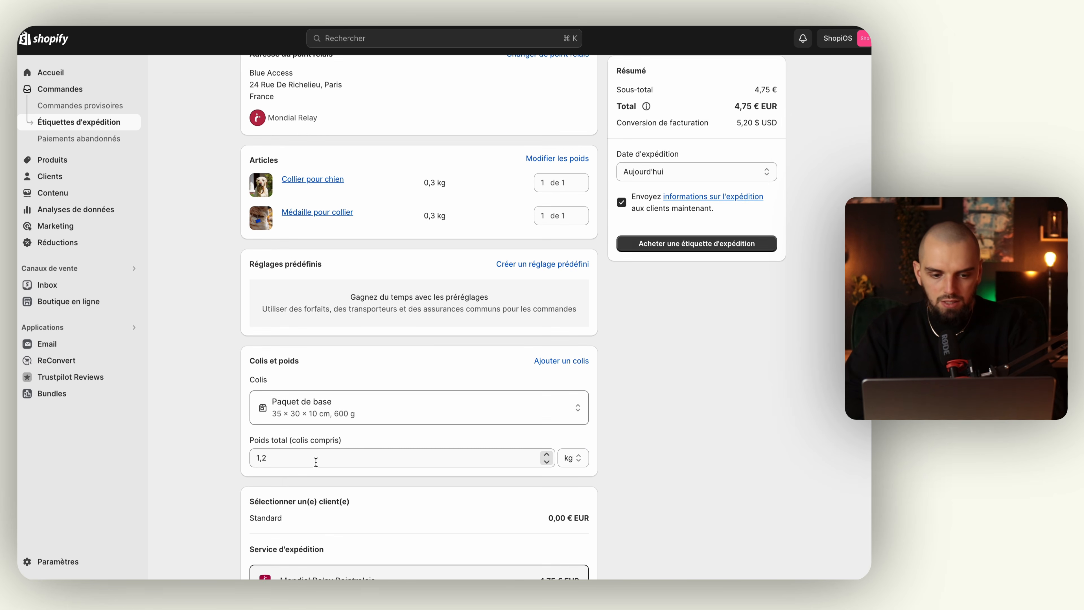
click(363, 460)
text(80)
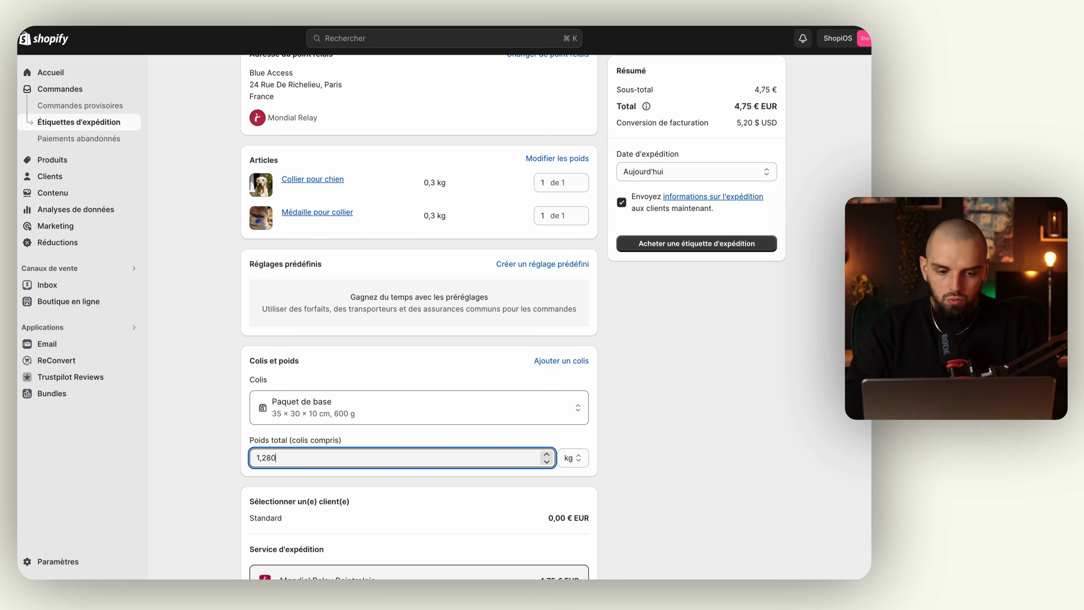
text(0)
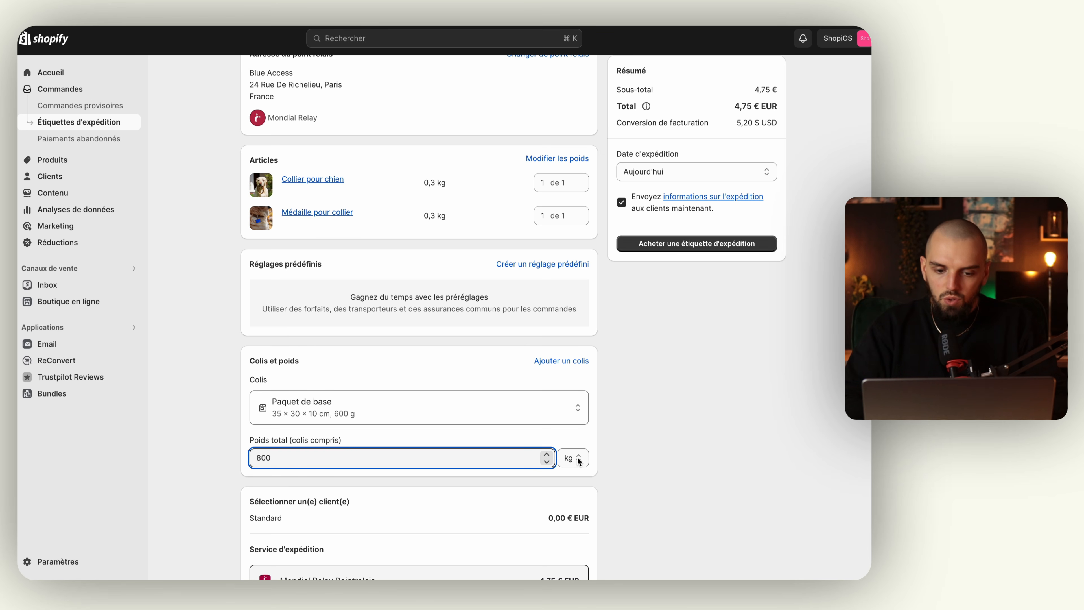
click(579, 461)
click(572, 442)
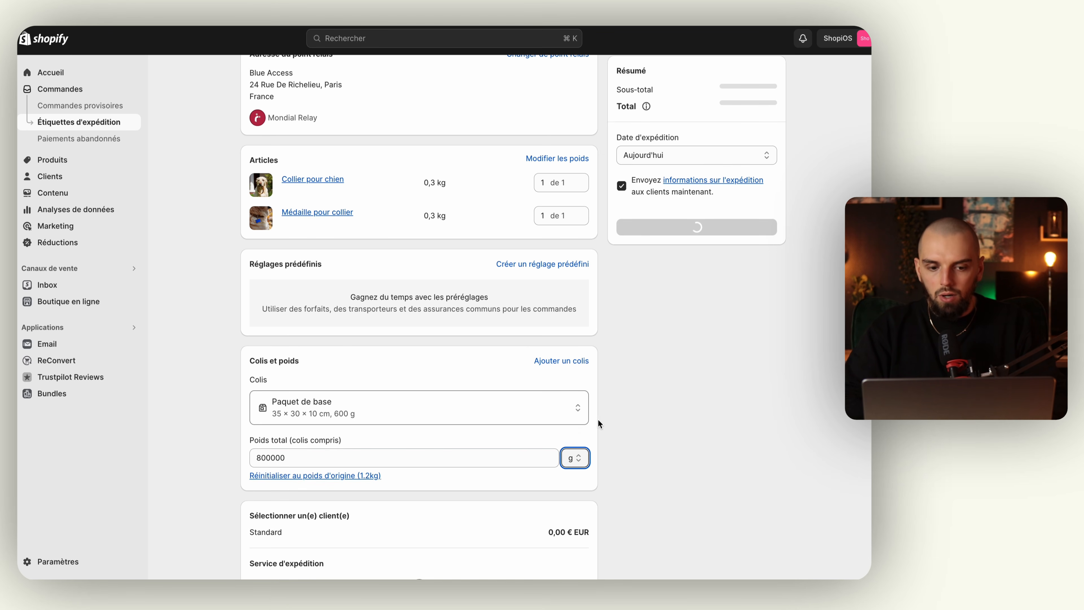
Re-enter the total weight as 800 g, review the 3,59 € Mondial Relay quote, then return to the order.
scroll(554, 401, up, 1)
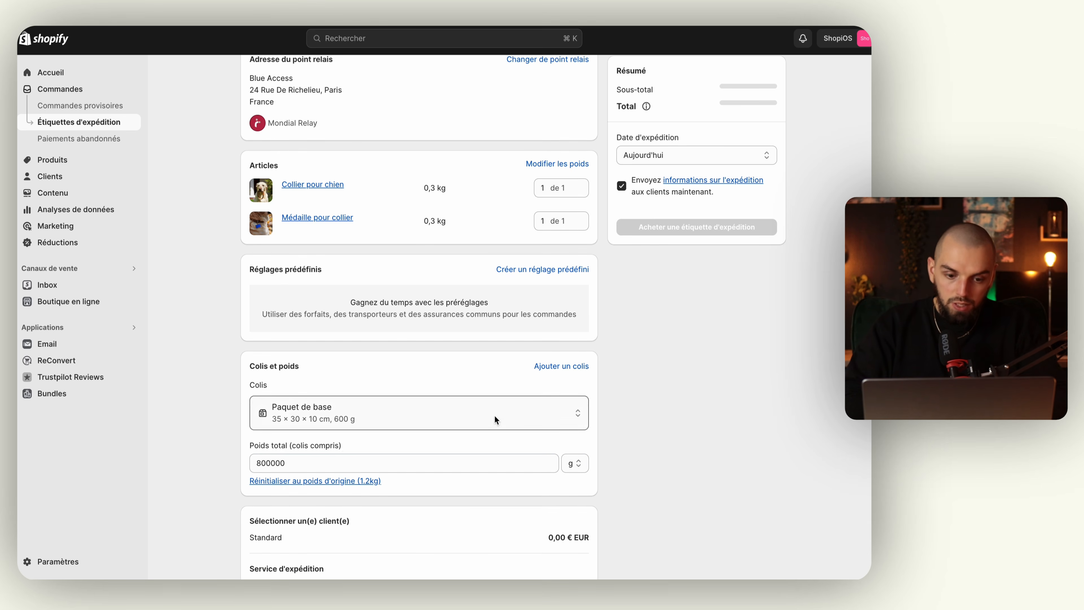
click(345, 463)
key(super+a)
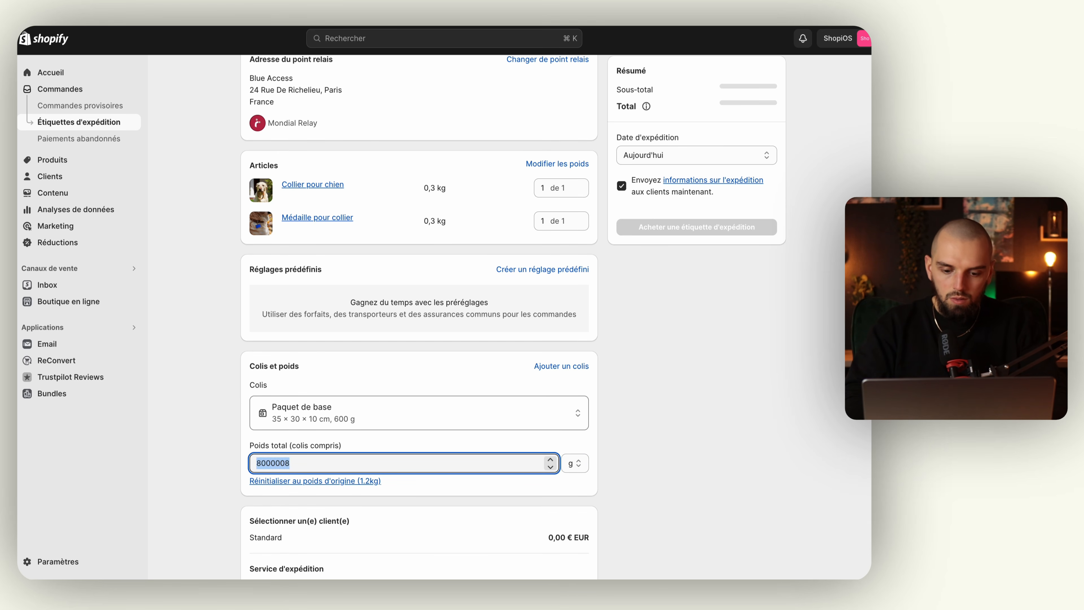
text(78)
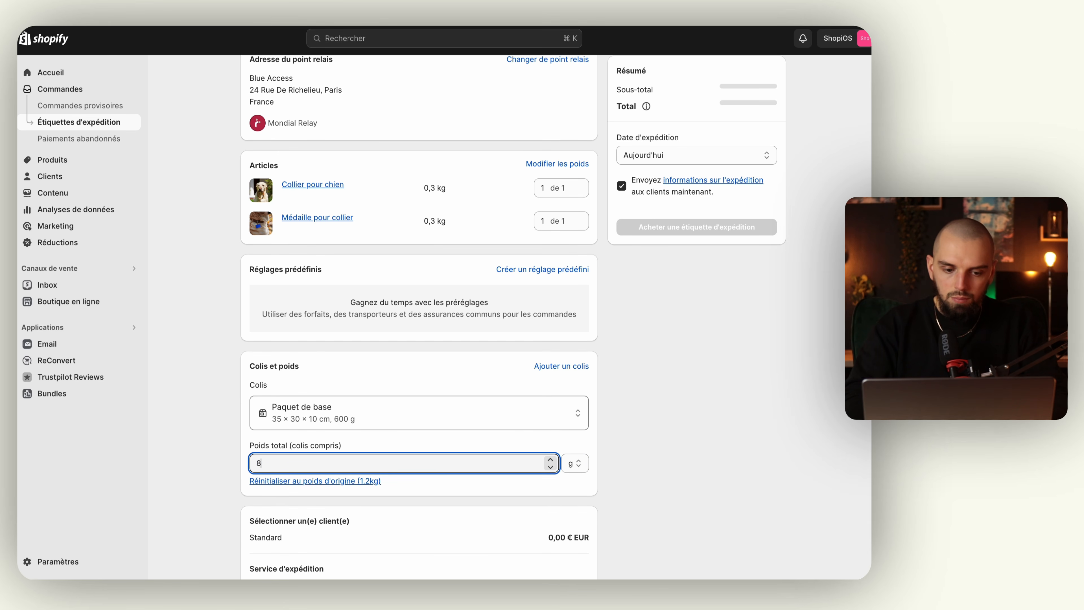
click(205, 435)
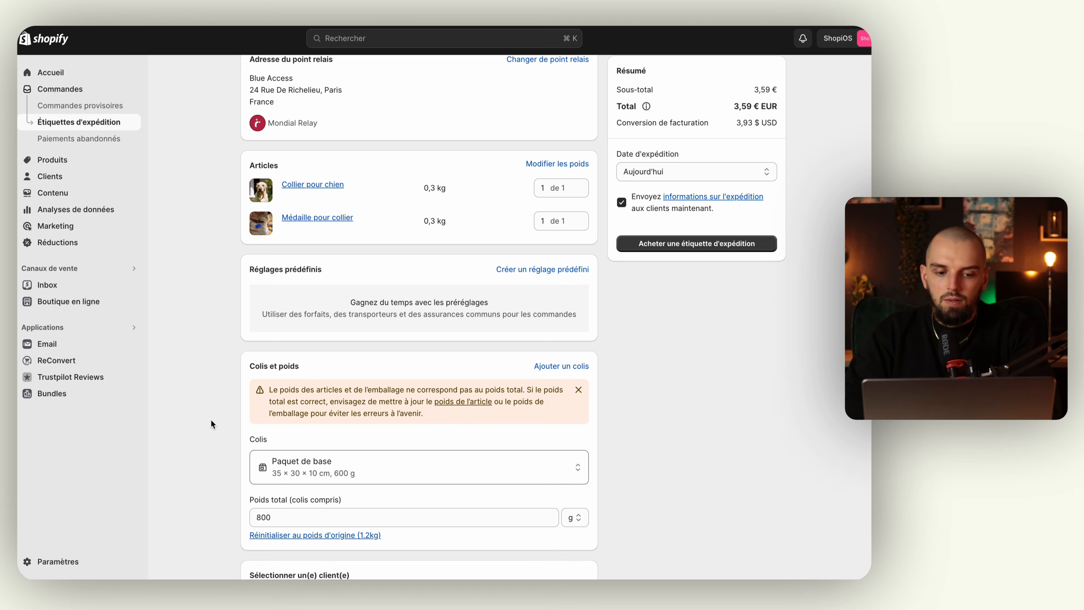
scroll(211, 424, up, 3)
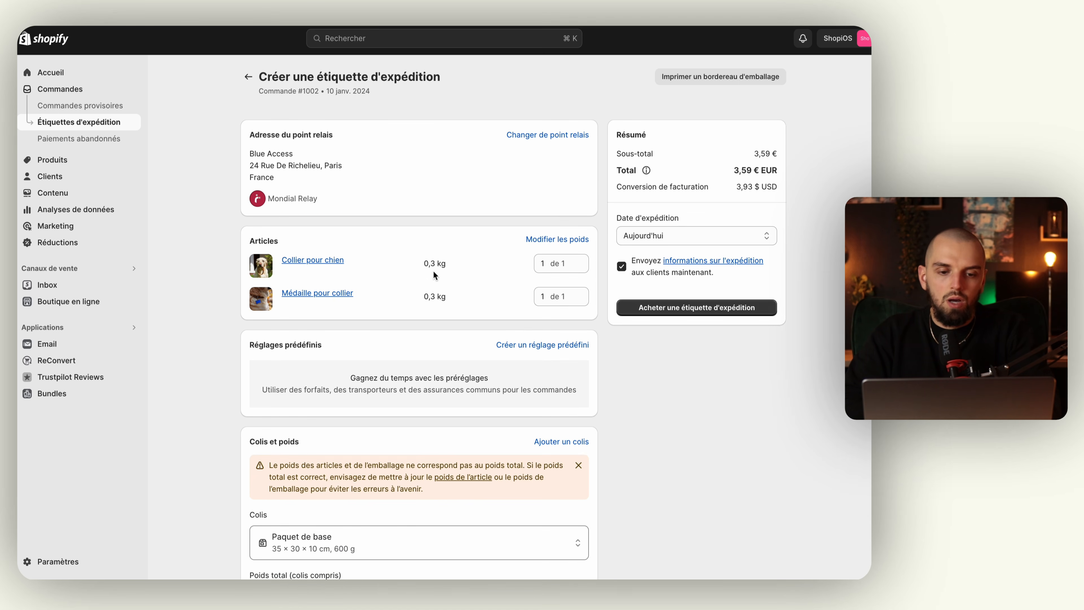
scroll(399, 308, down, 5)
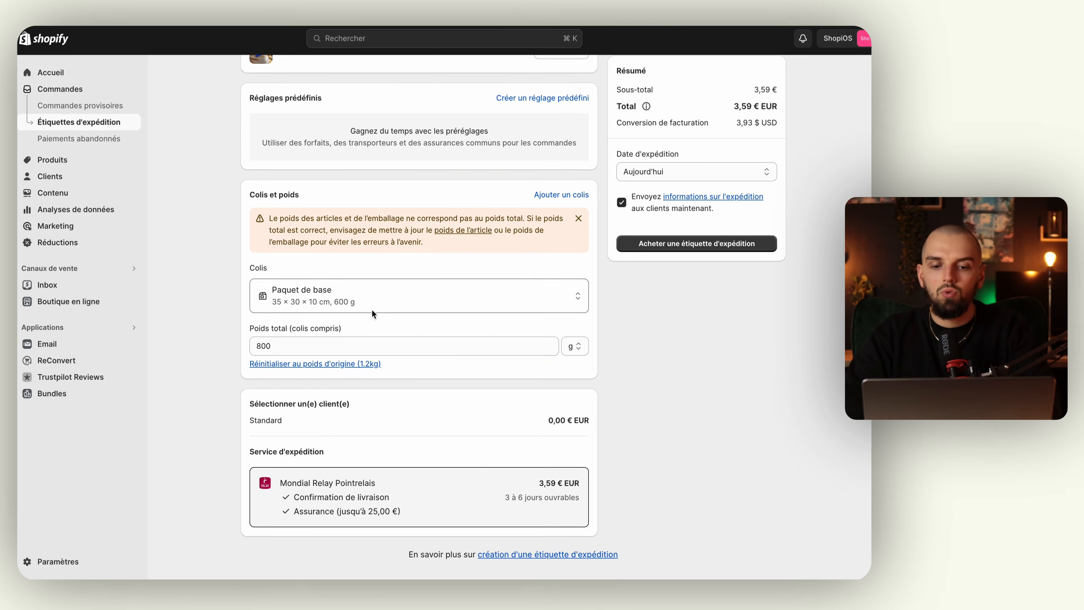
scroll(372, 309, up, 5)
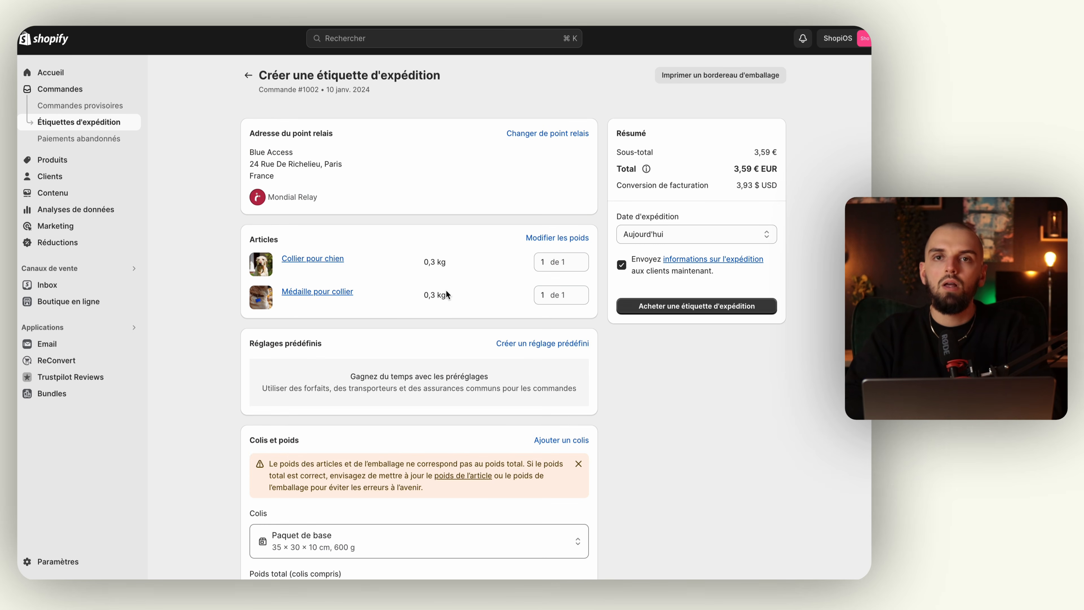
scroll(434, 290, down, 1)
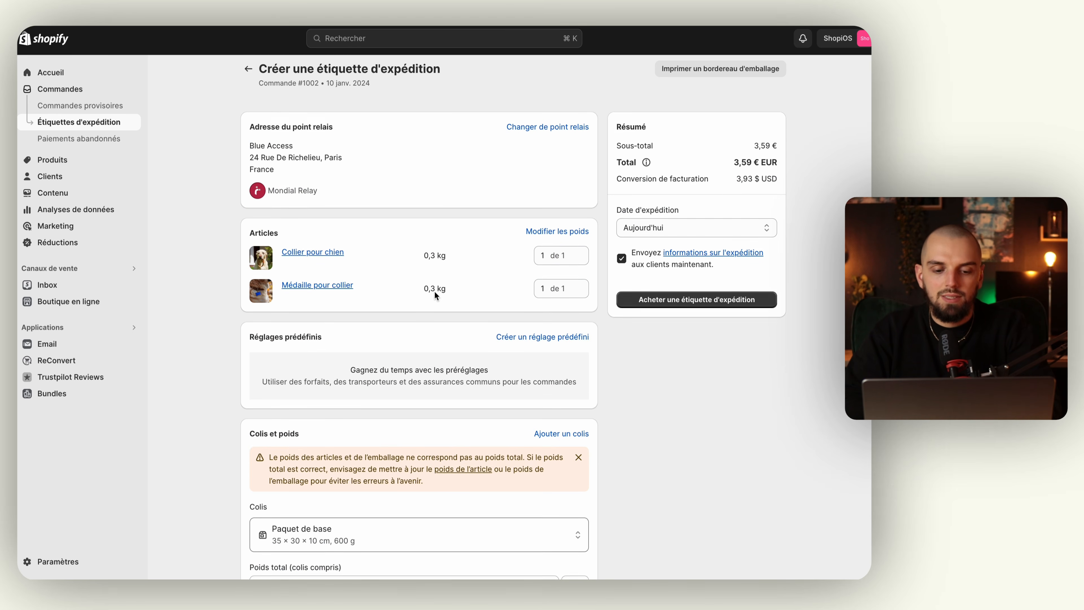
scroll(435, 291, up, 1)
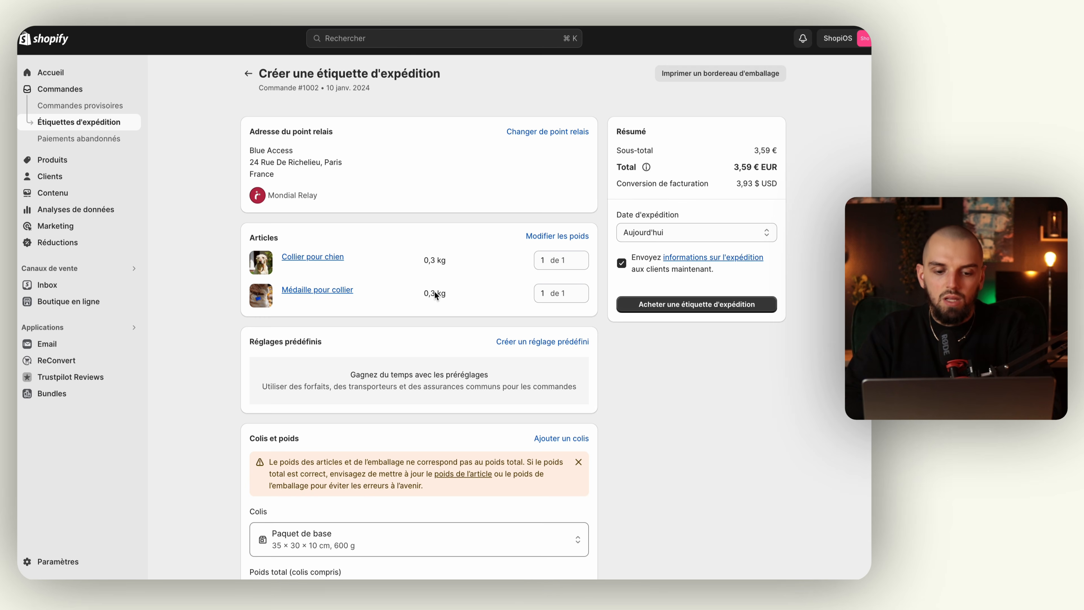
scroll(435, 291, down, 1)
scroll(434, 291, up, 1)
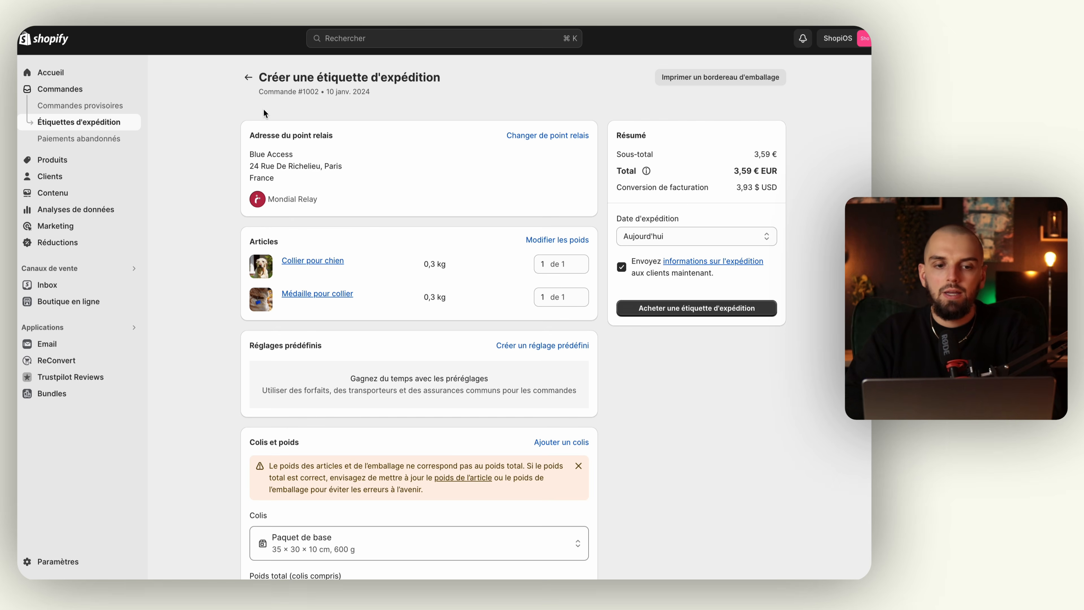
click(248, 77)
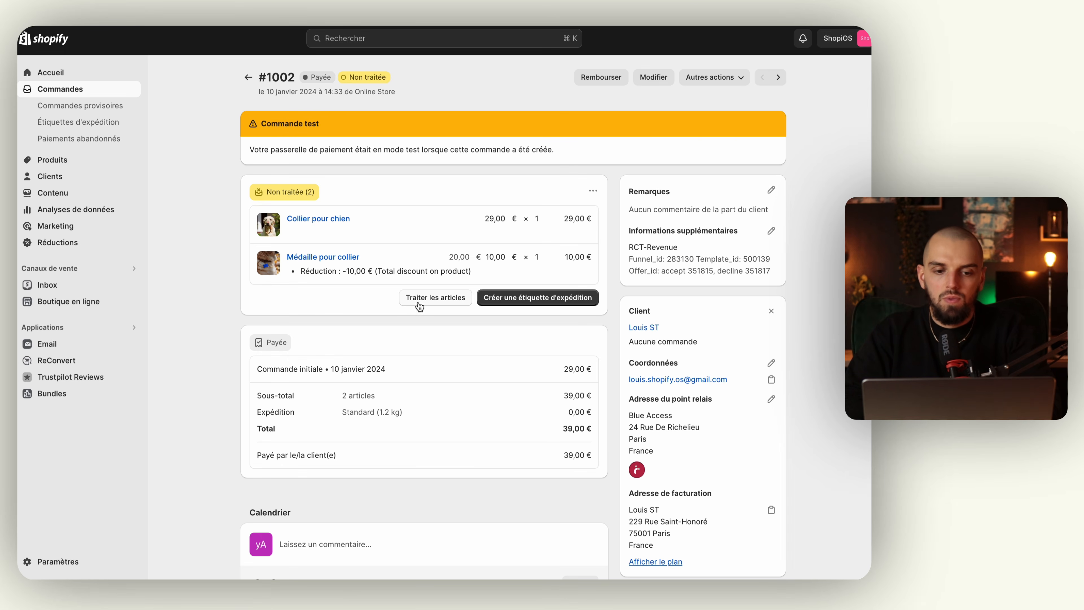
click(439, 297)
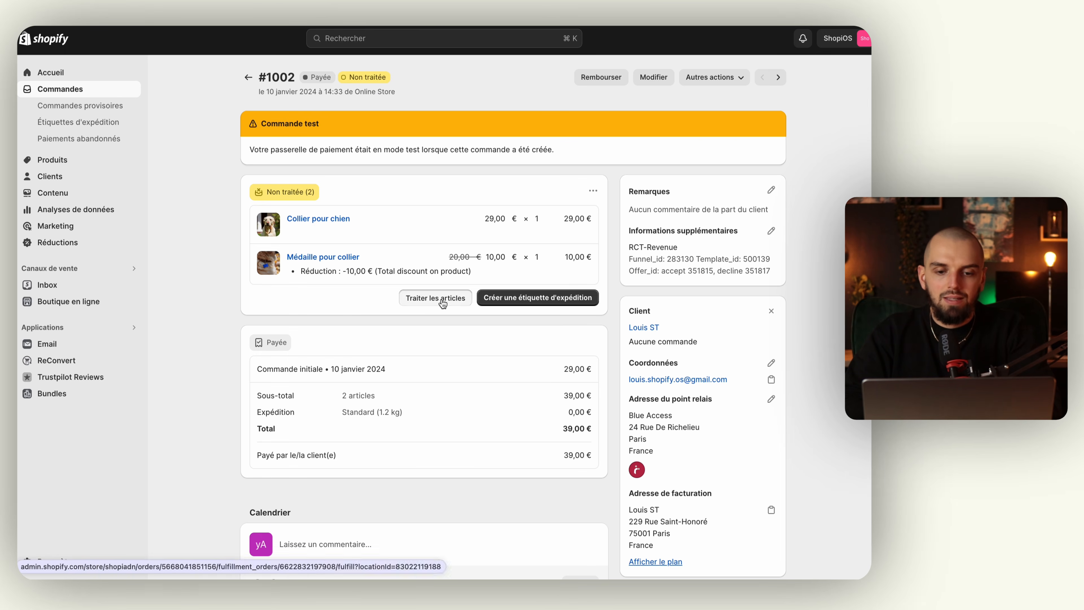
click(281, 335)
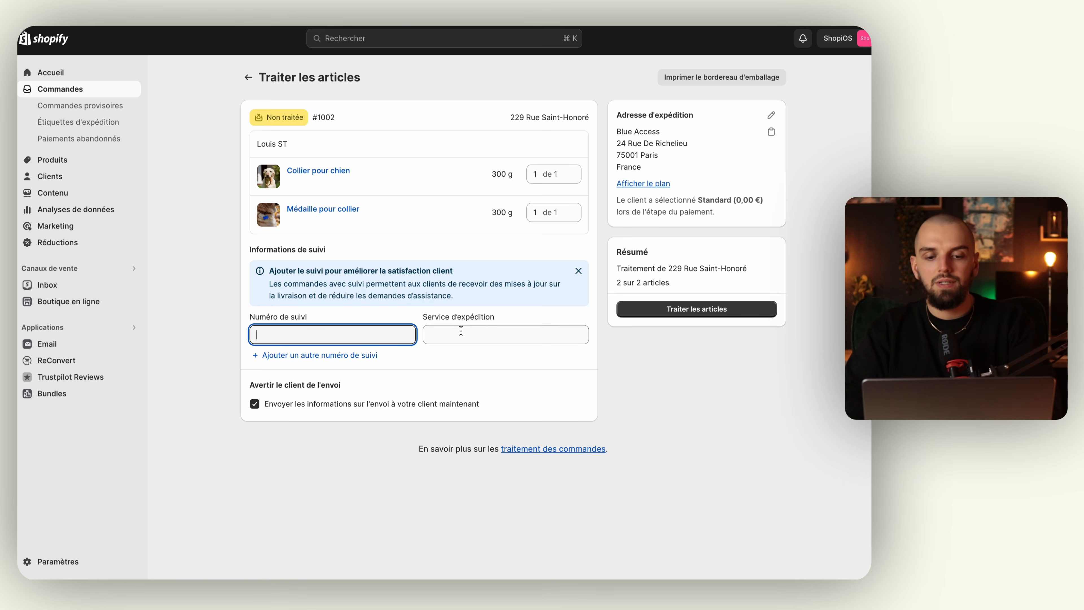
text(009)
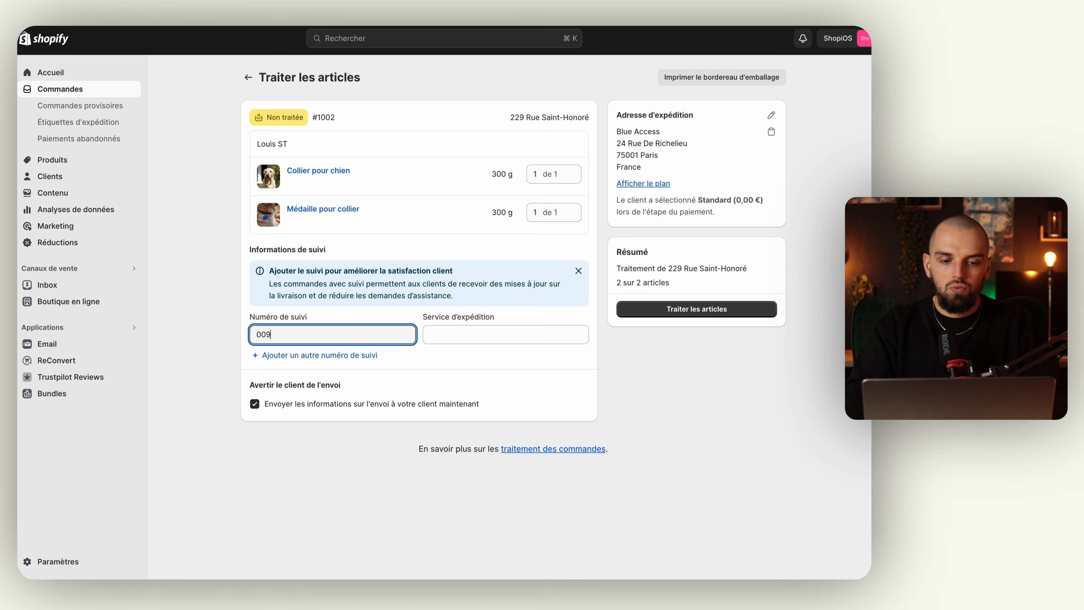
text(0098765)
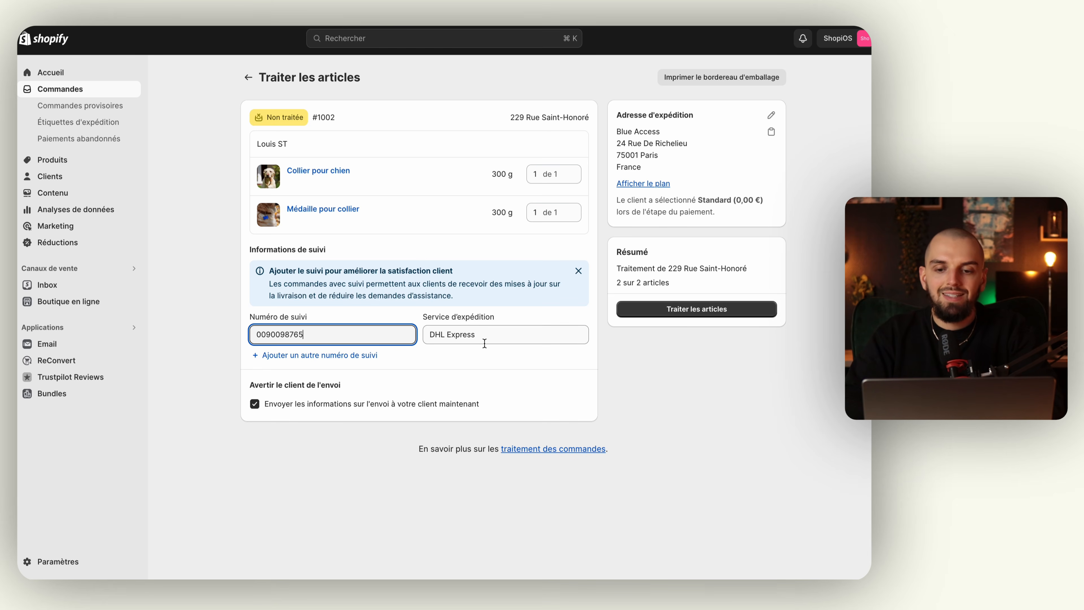
click(468, 362)
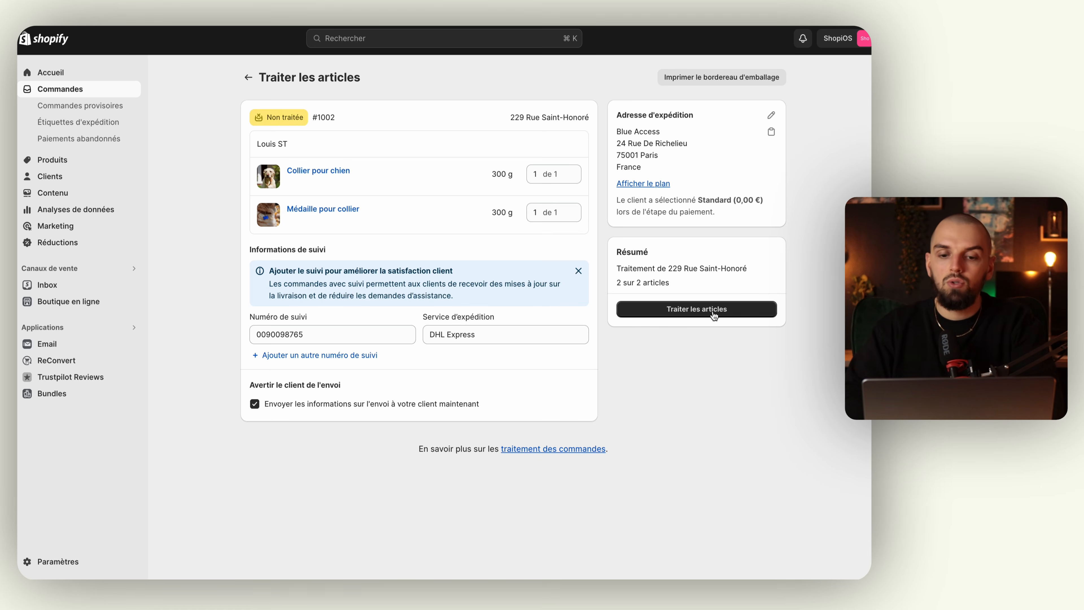
Clear the tracking number and leave the fulfilment form without saving.
double_click(283, 334)
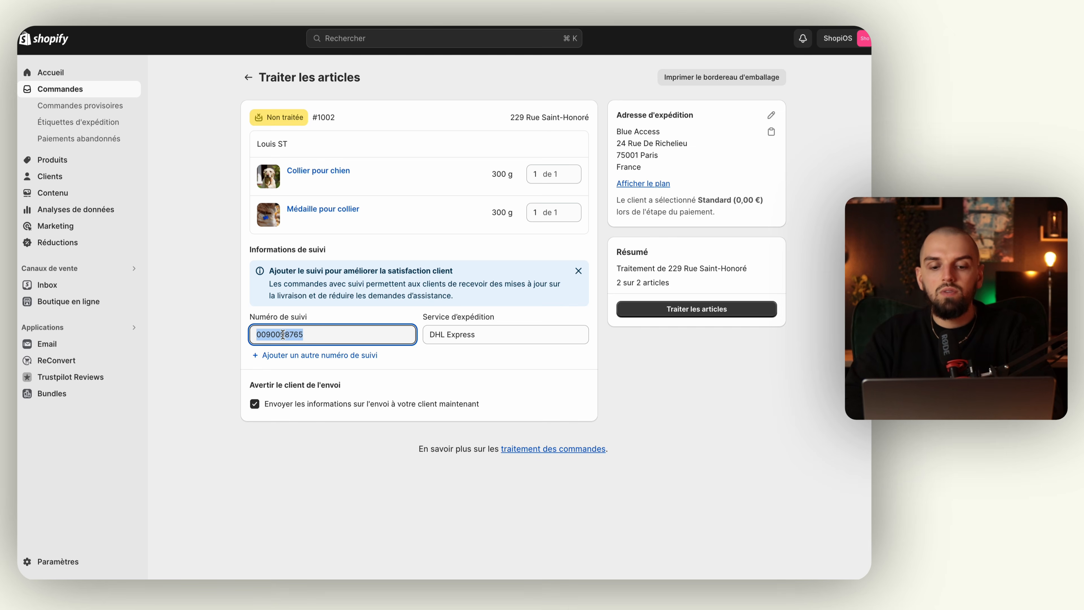
key(BackSpace)
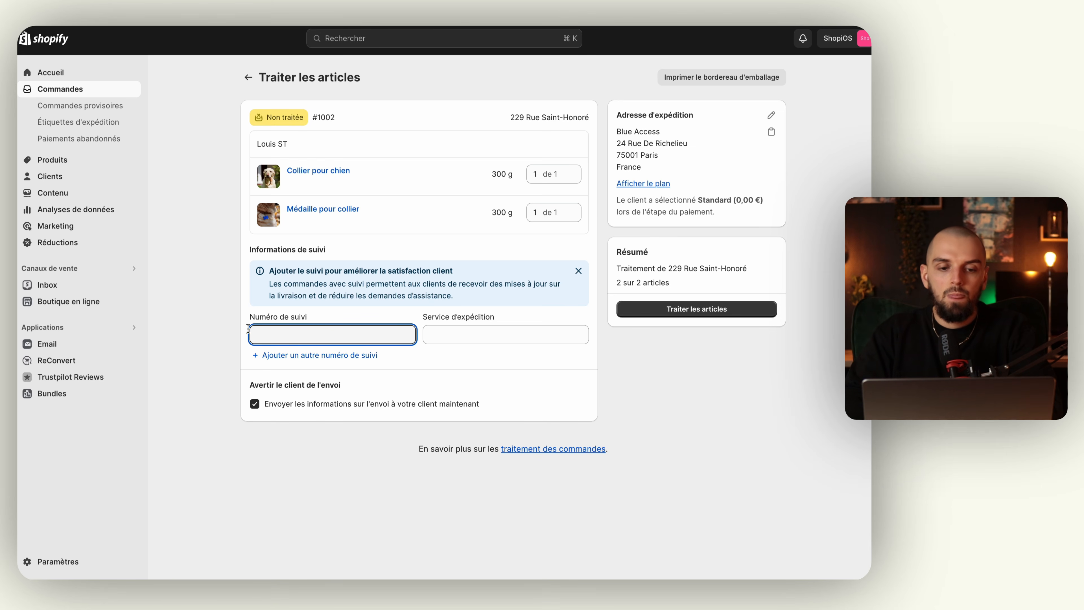
click(208, 304)
click(248, 77)
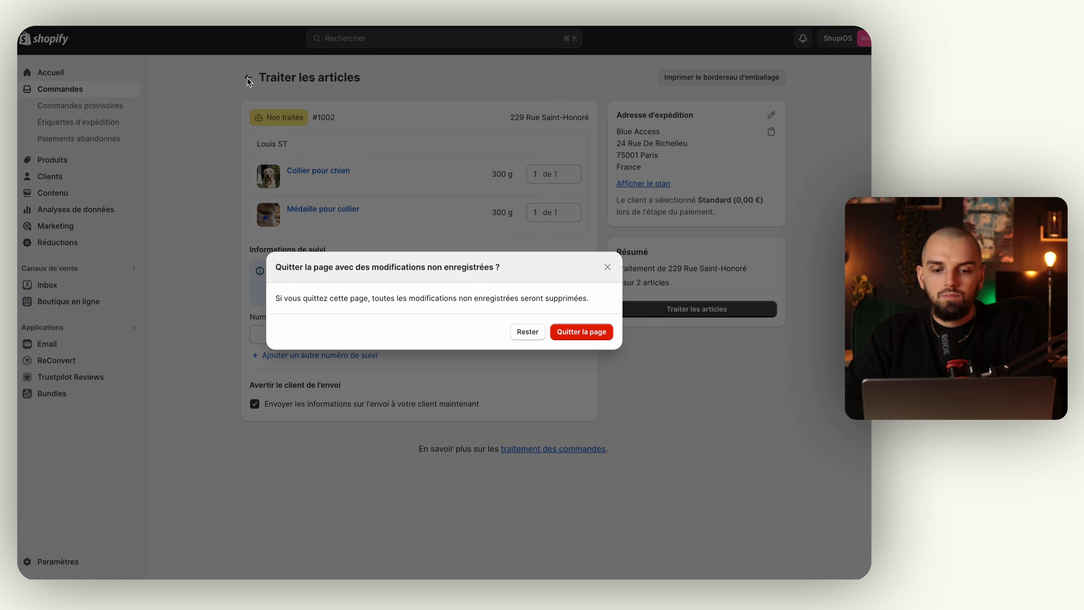
click(580, 333)
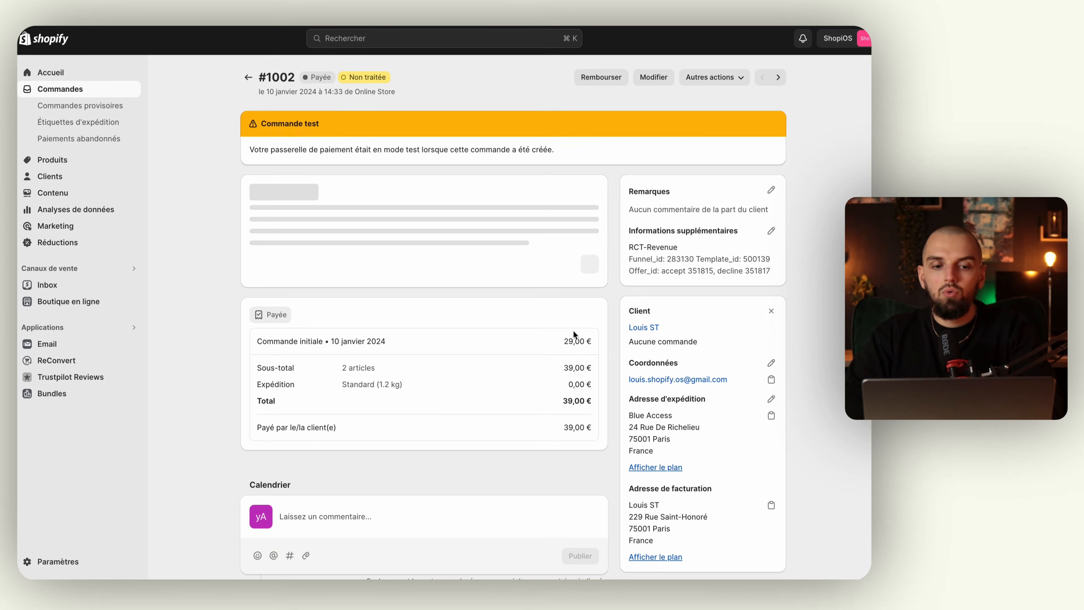
Expand the Ajouter le suivi colis branch in the mind map, then return to order #1002.
key(ctrl+Left)
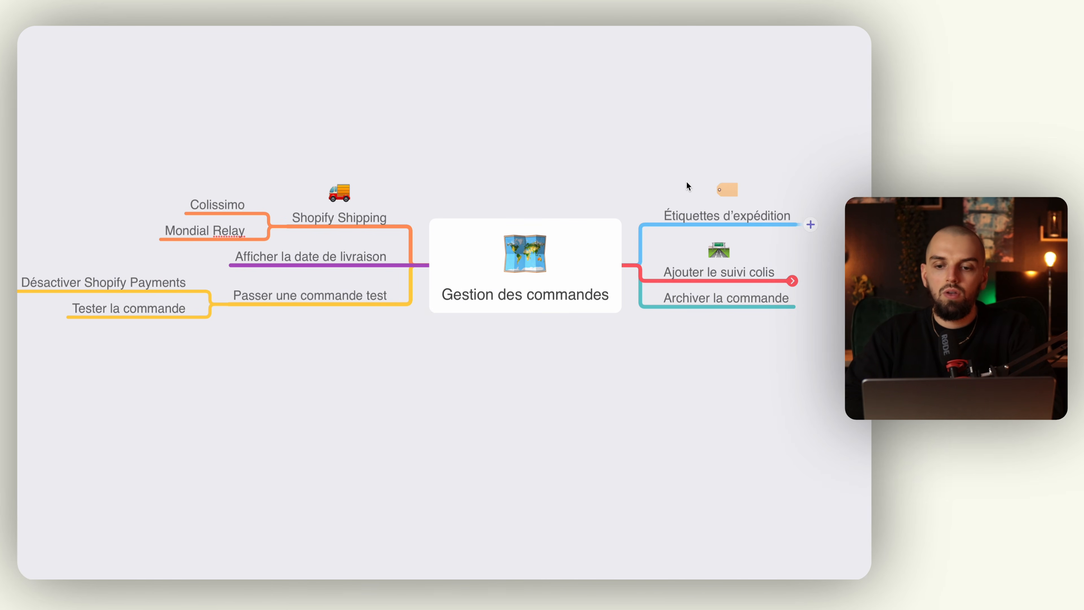
key(ctrl+Right)
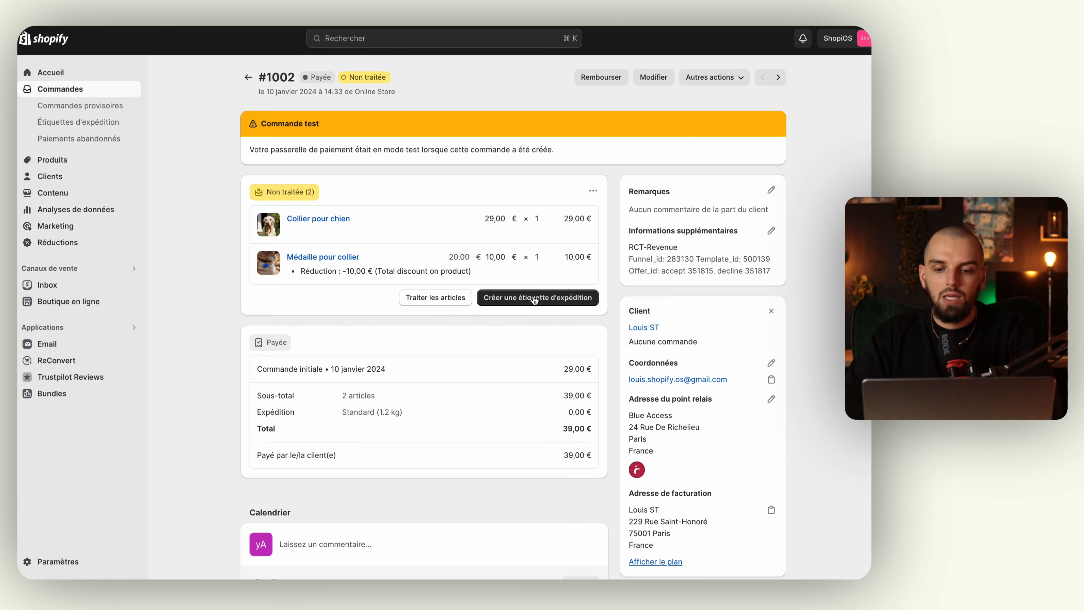
key(ctrl+Left)
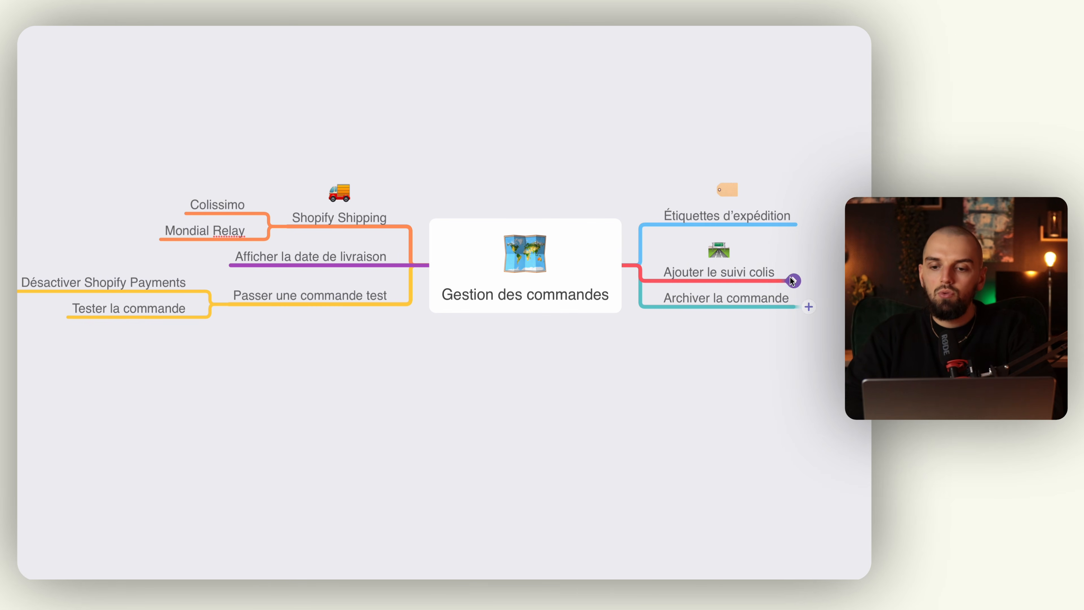
click(789, 278)
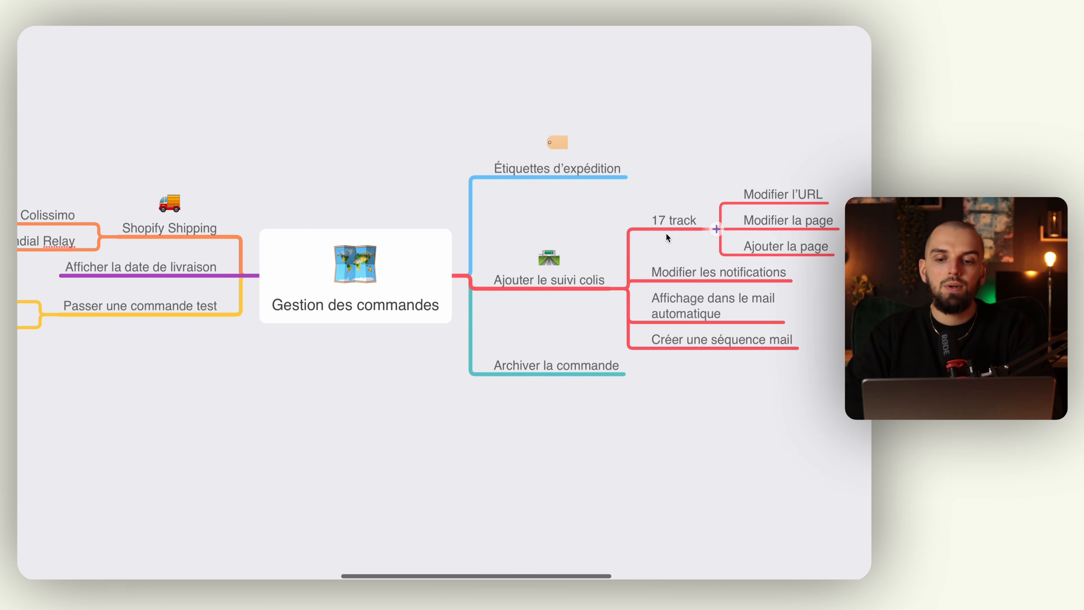
key(ctrl+Right)
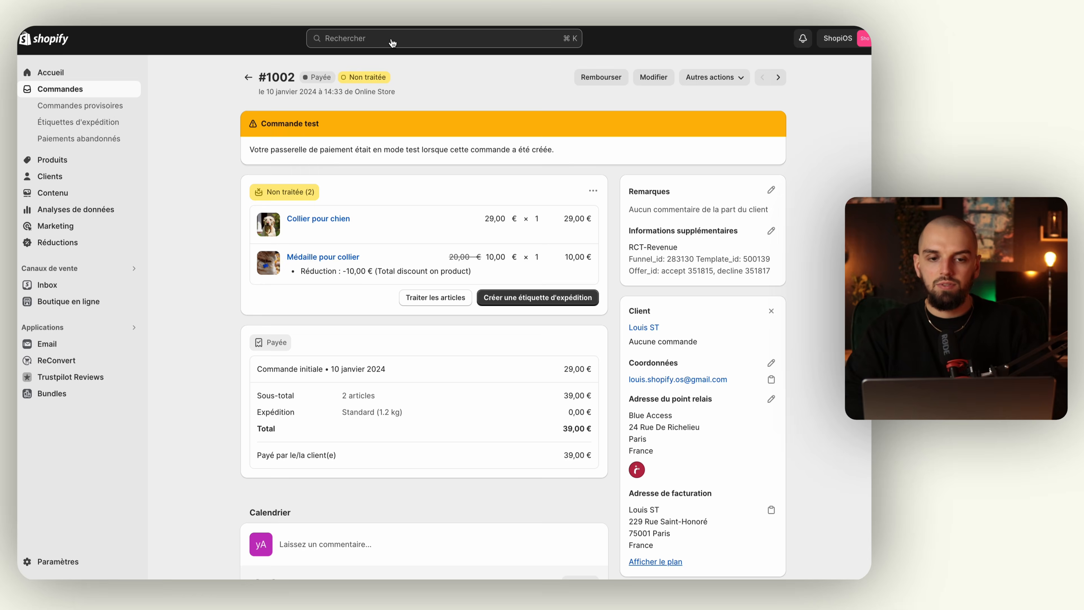
Search the Shopify App Store for '17 track' from the admin search bar.
click(391, 41)
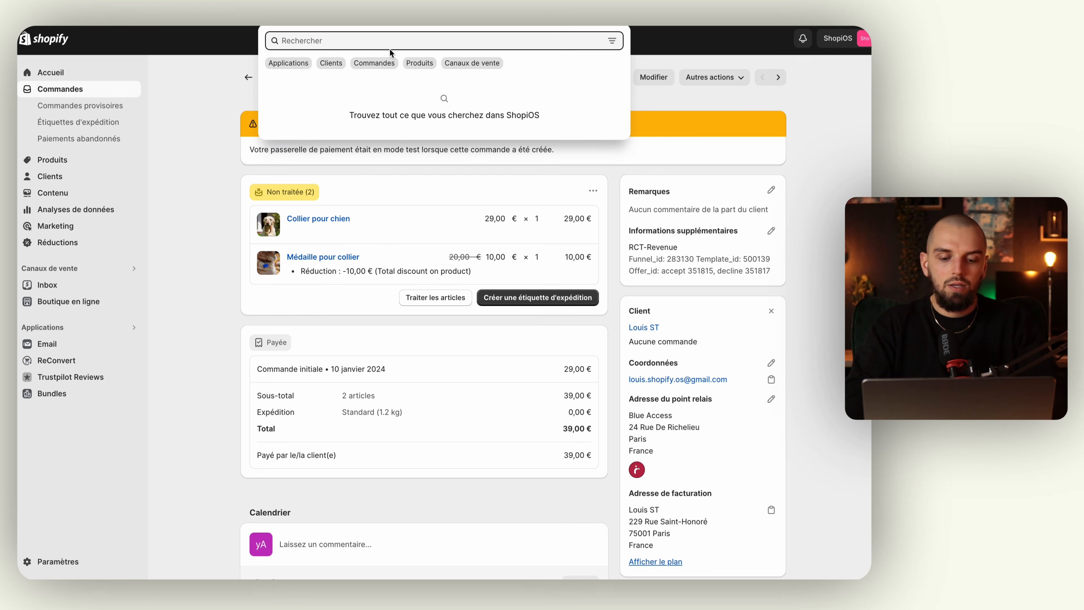
text(17 track)
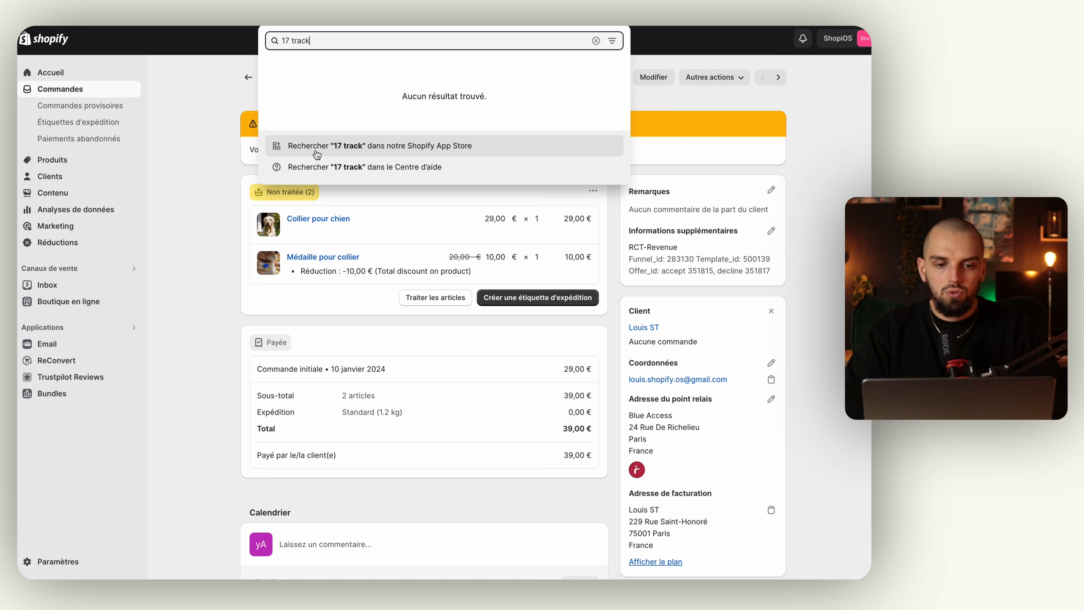
click(422, 146)
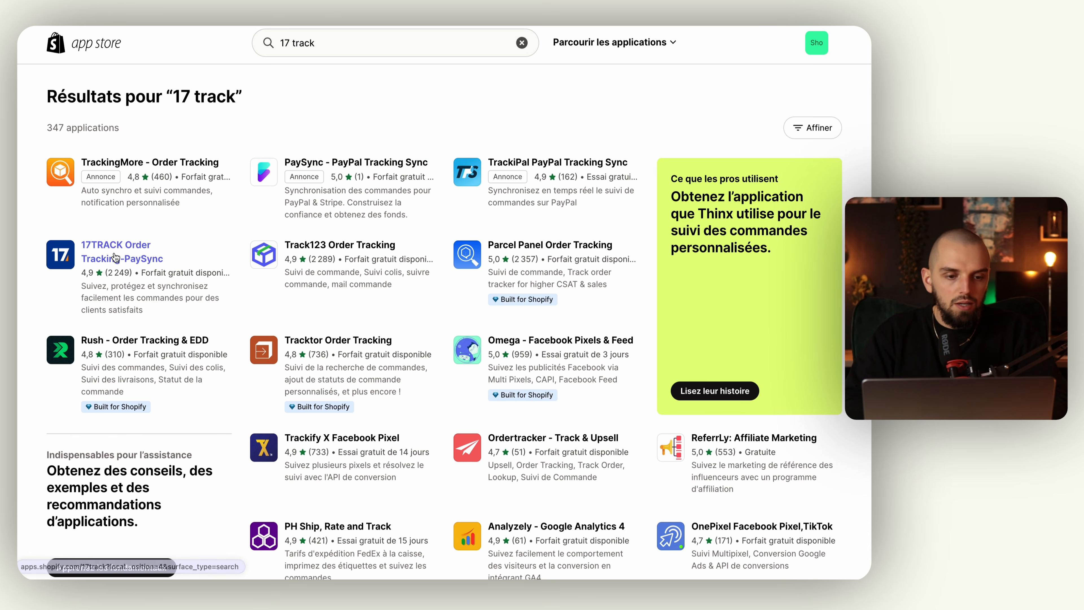
Open the 17TRACK Order Tracking-PaySync listing and start its installation.
click(116, 256)
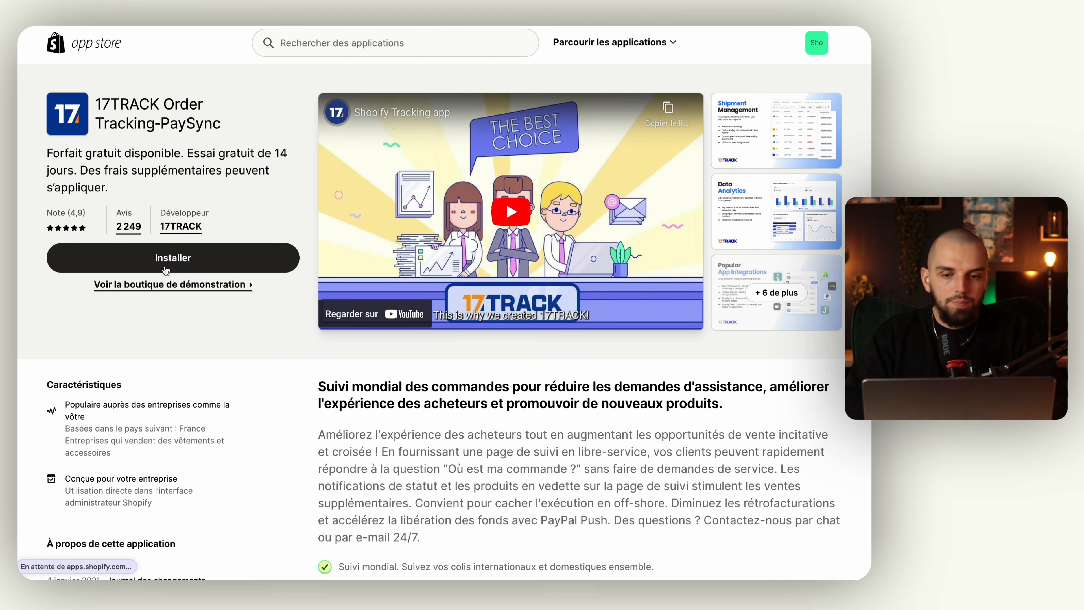
click(179, 267)
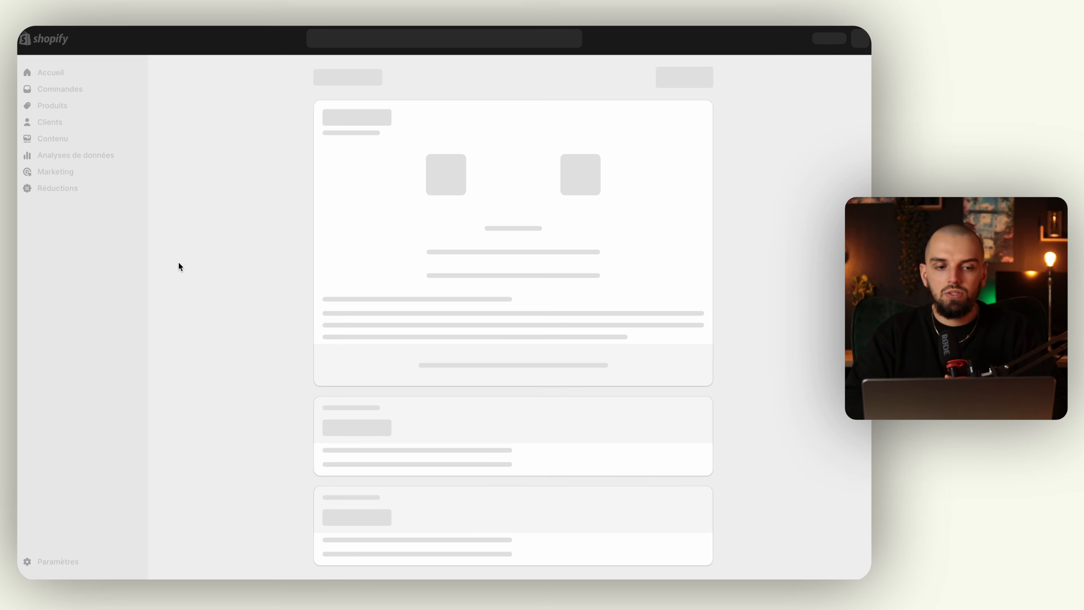
Install the 17TRACK app, pin it to the sidebar, and close the chat popup and notification.
click(673, 78)
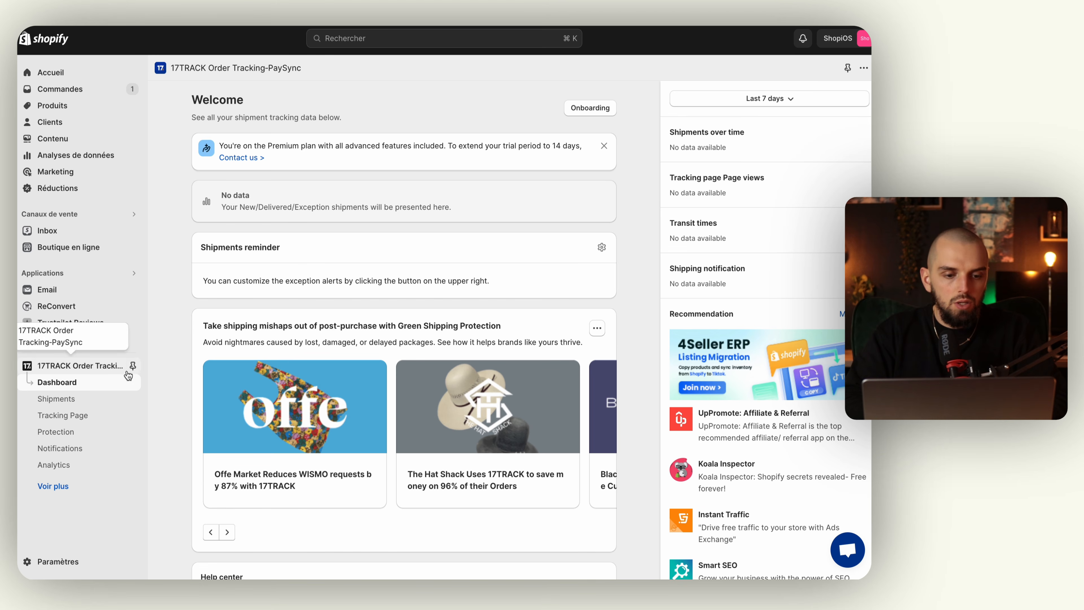
click(133, 367)
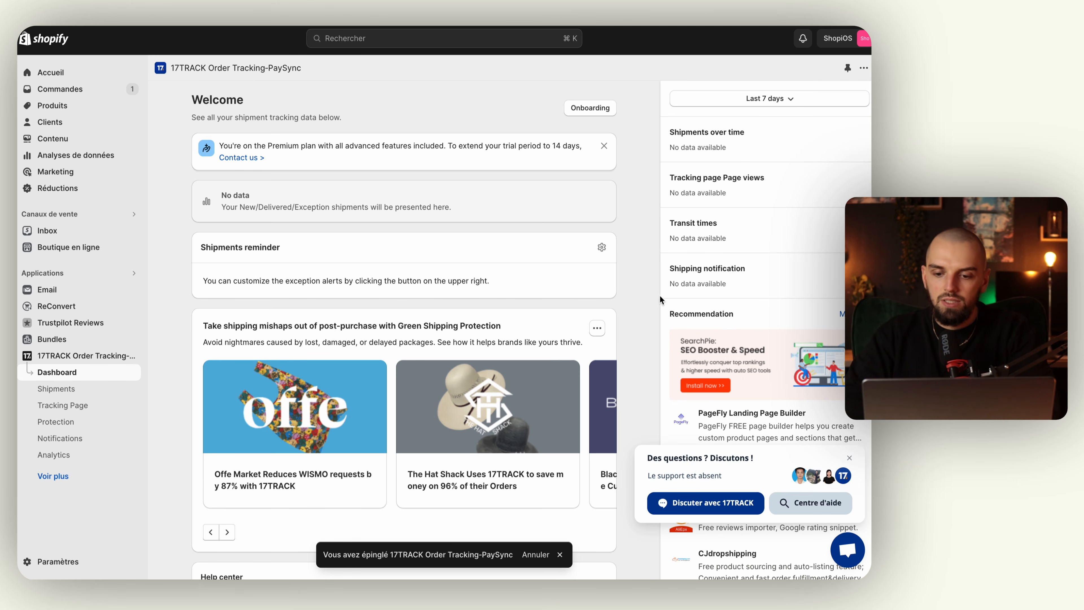
click(855, 456)
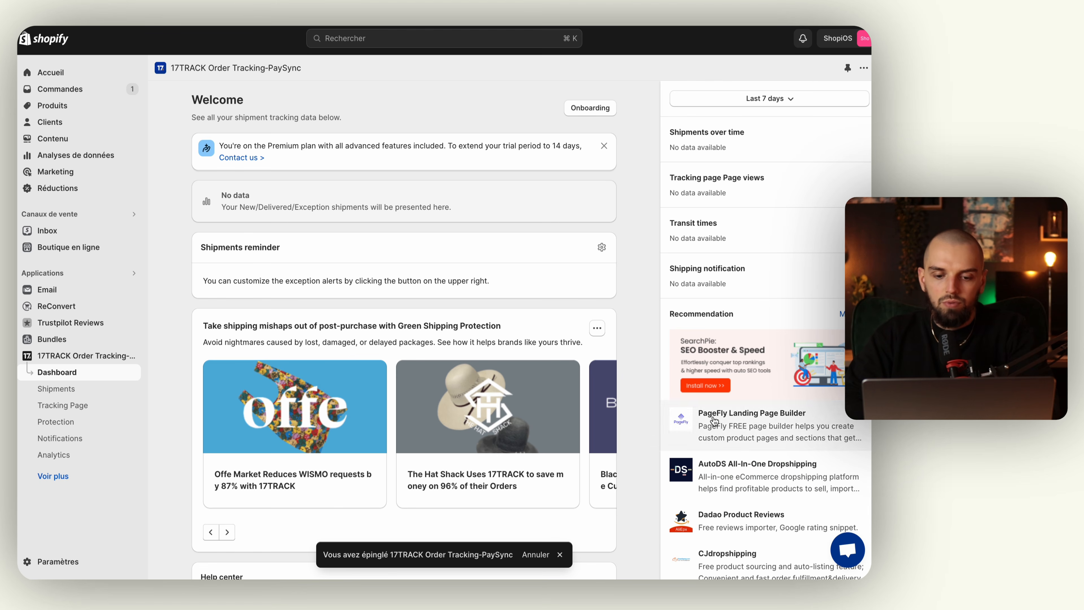
click(560, 556)
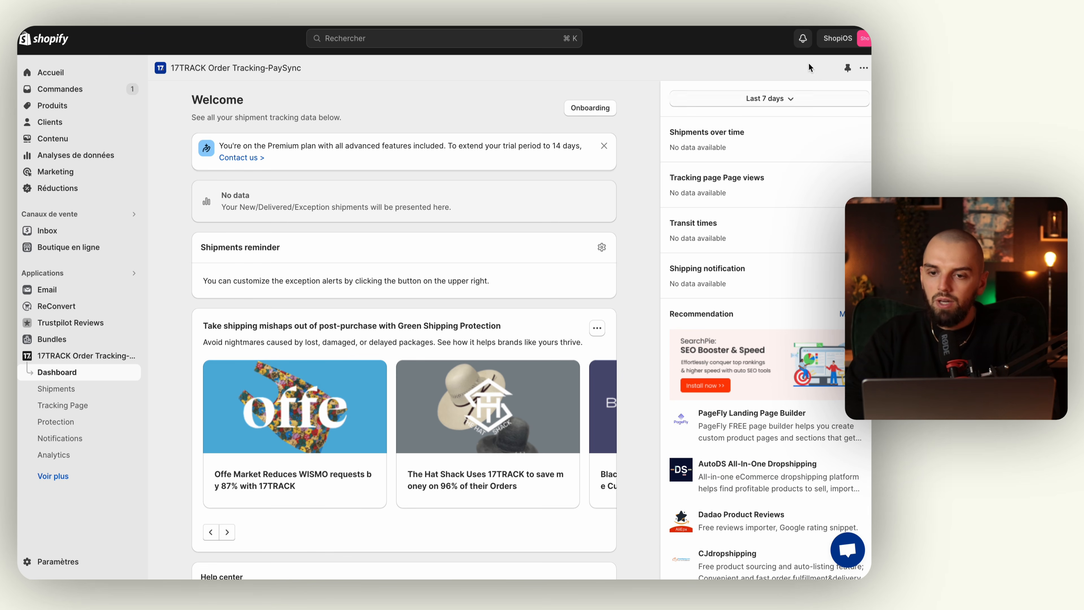
Dismiss the Green Shipping Protection card and close the Premium plan banner.
click(864, 69)
click(865, 71)
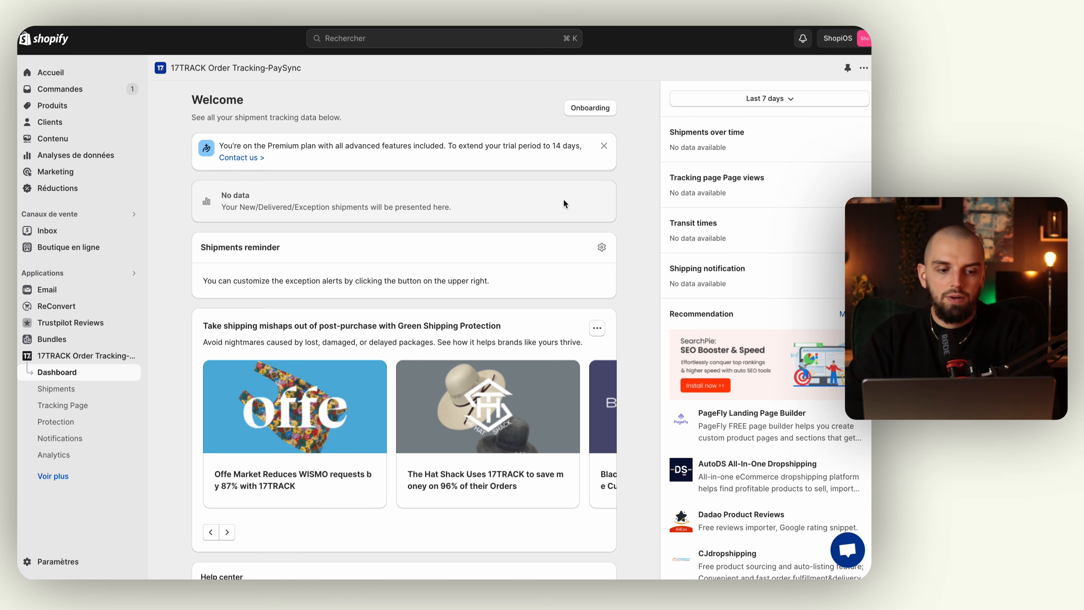
click(597, 329)
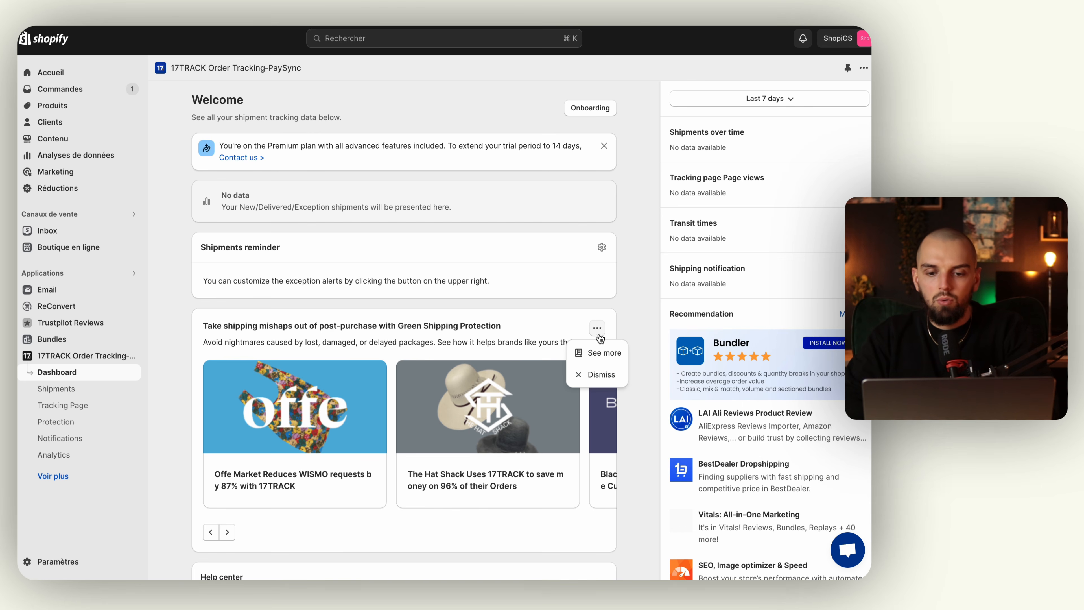
click(600, 376)
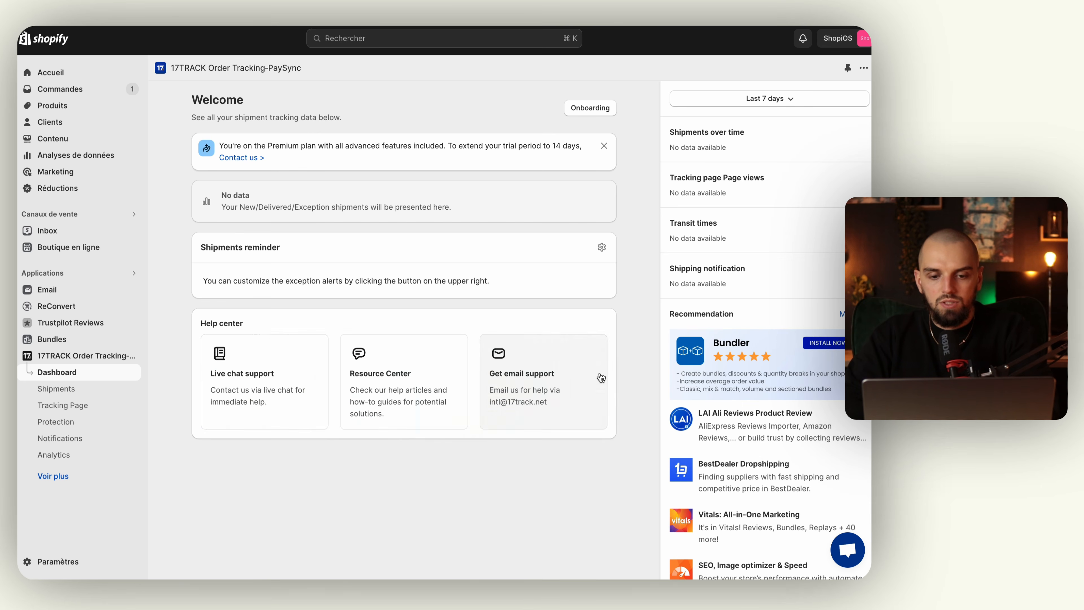
click(607, 147)
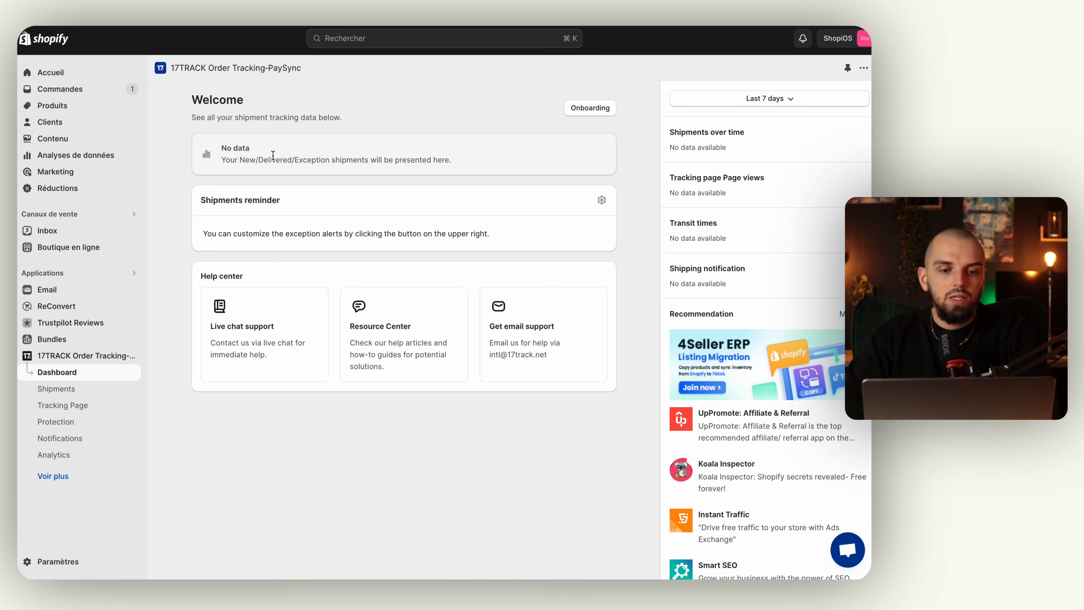
Open 17TRACK's Tracking Page settings, launch Customize, and close the onboarding popup.
click(79, 395)
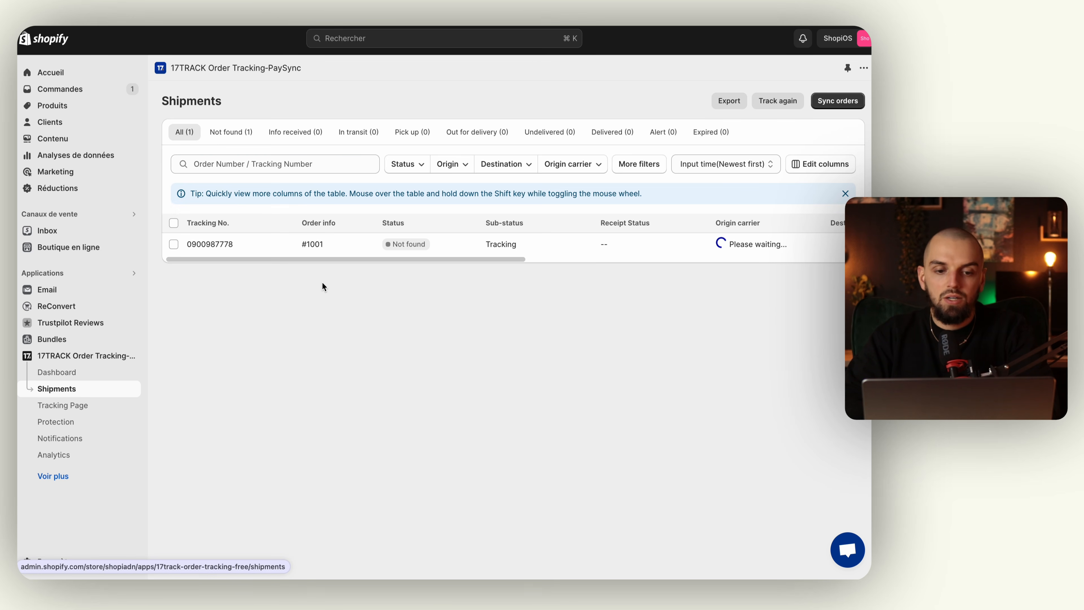
click(85, 410)
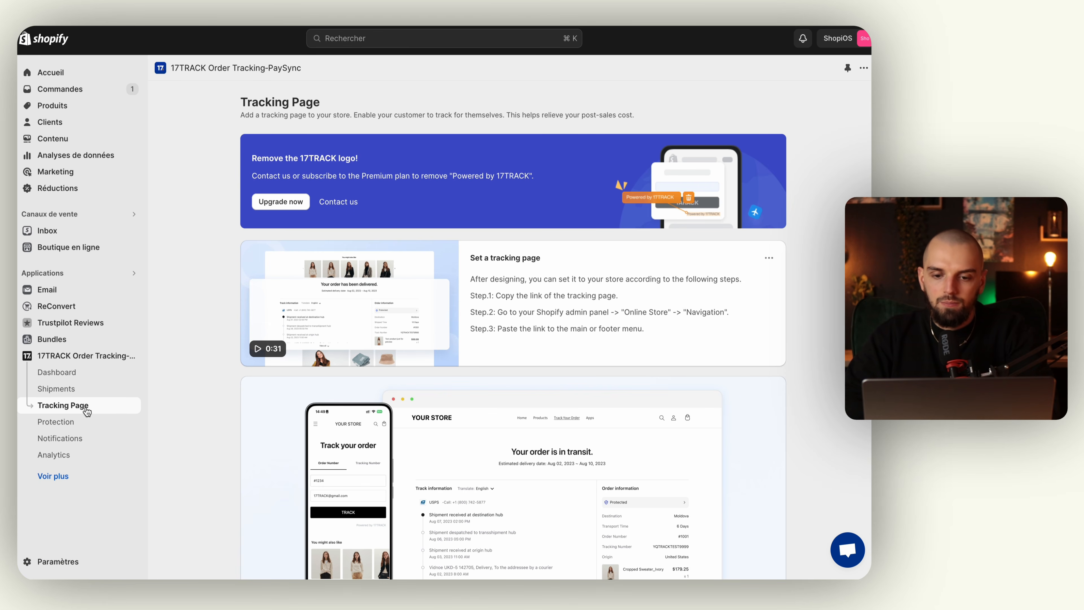
scroll(637, 328, down, 1)
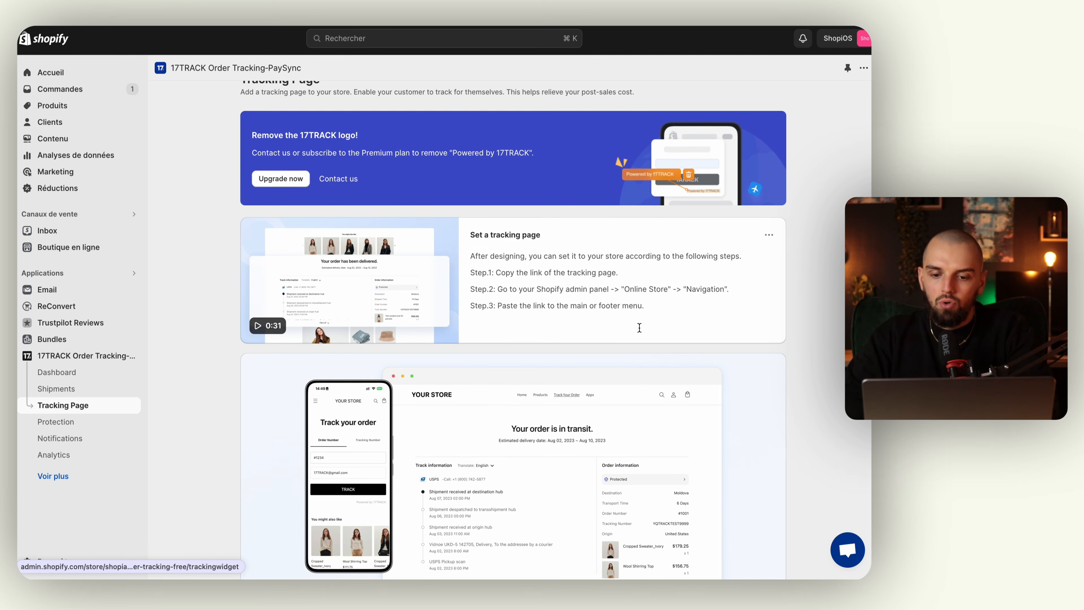
scroll(639, 327, down, 5)
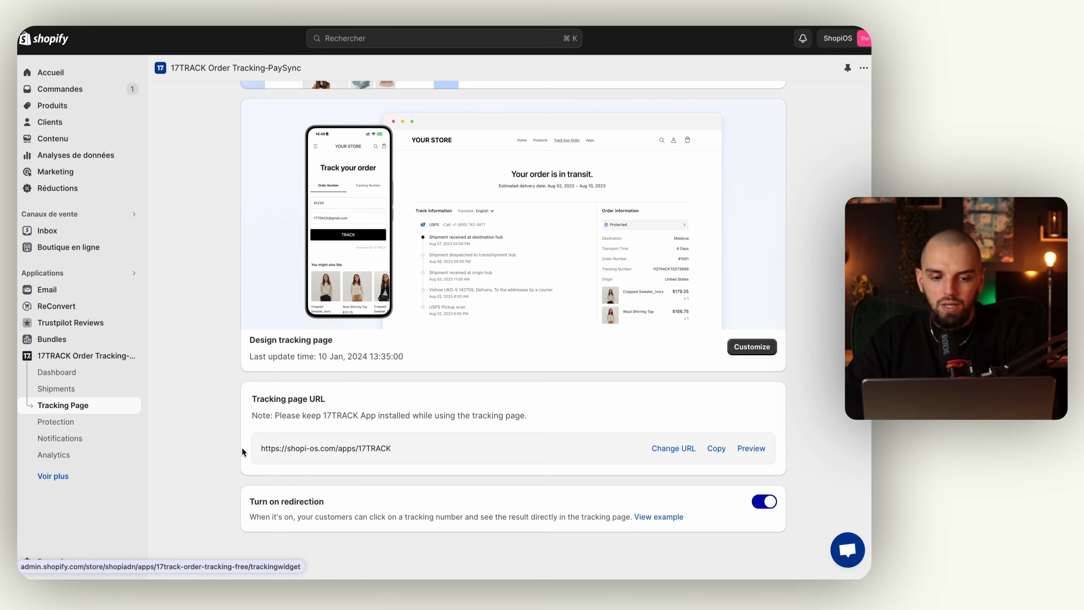
scroll(673, 381, up, 1)
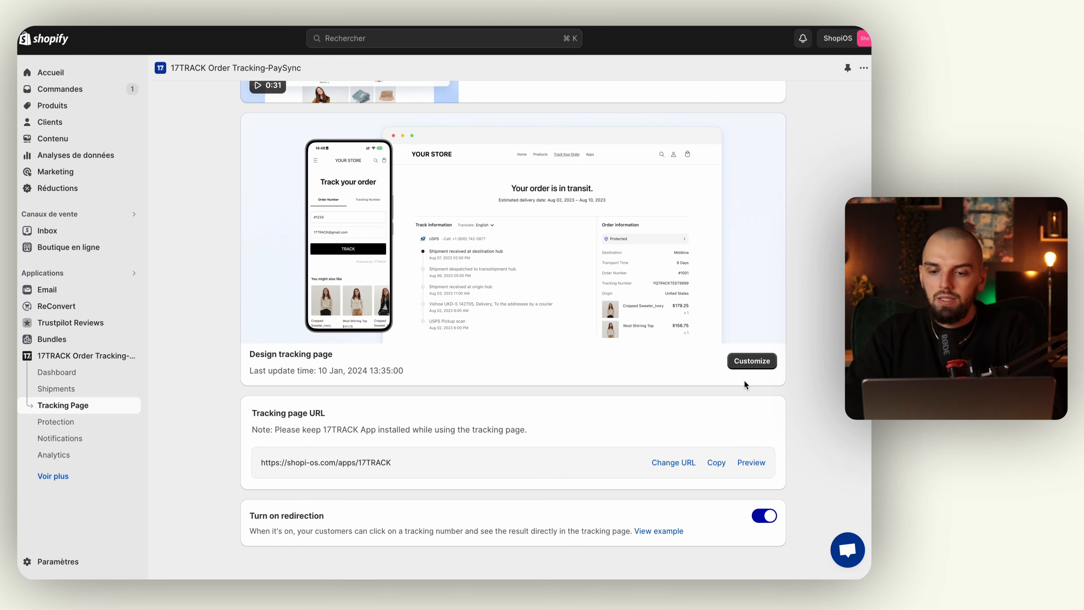
click(750, 365)
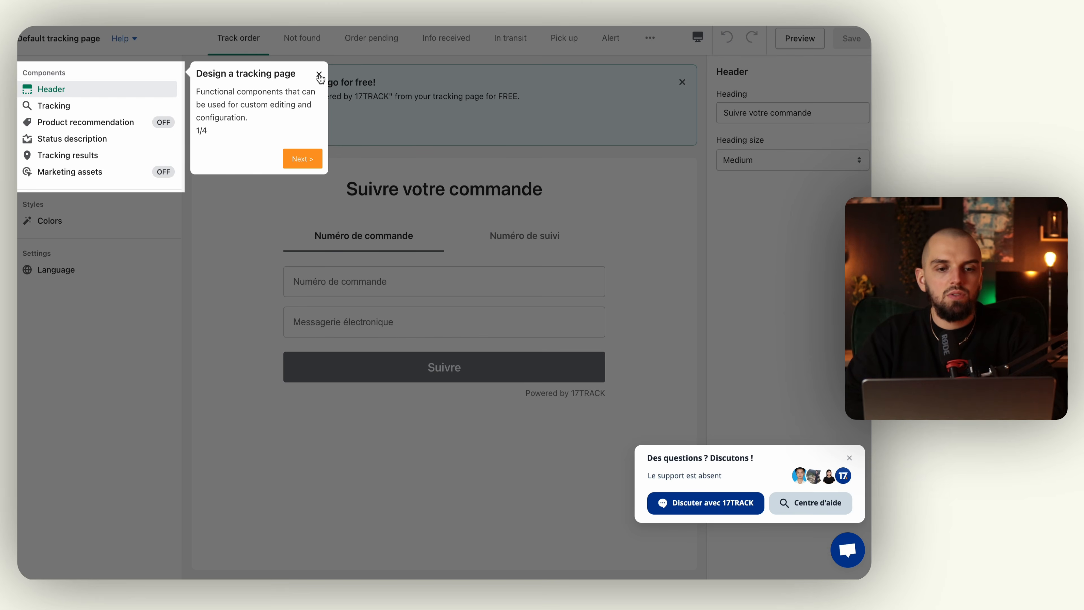
click(319, 76)
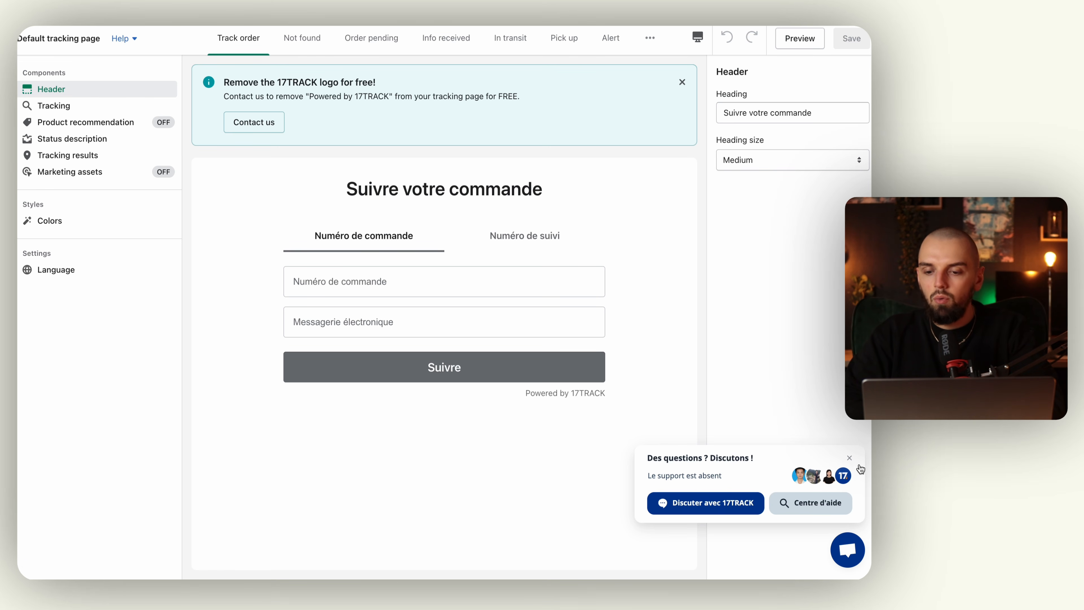
Change the tracking form's track button label to 'Suivre'.
click(849, 458)
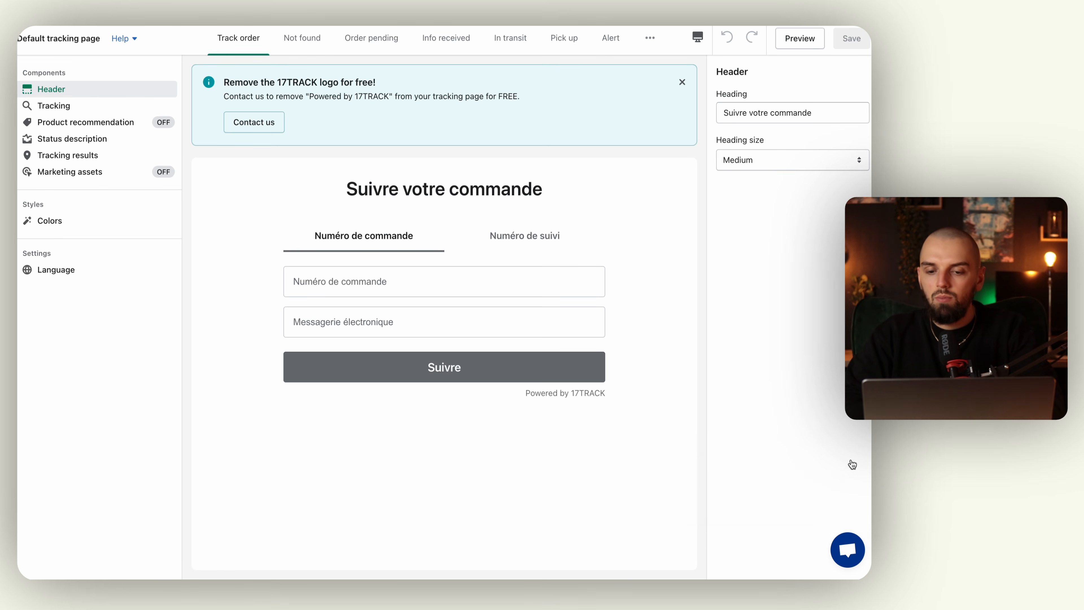
click(98, 110)
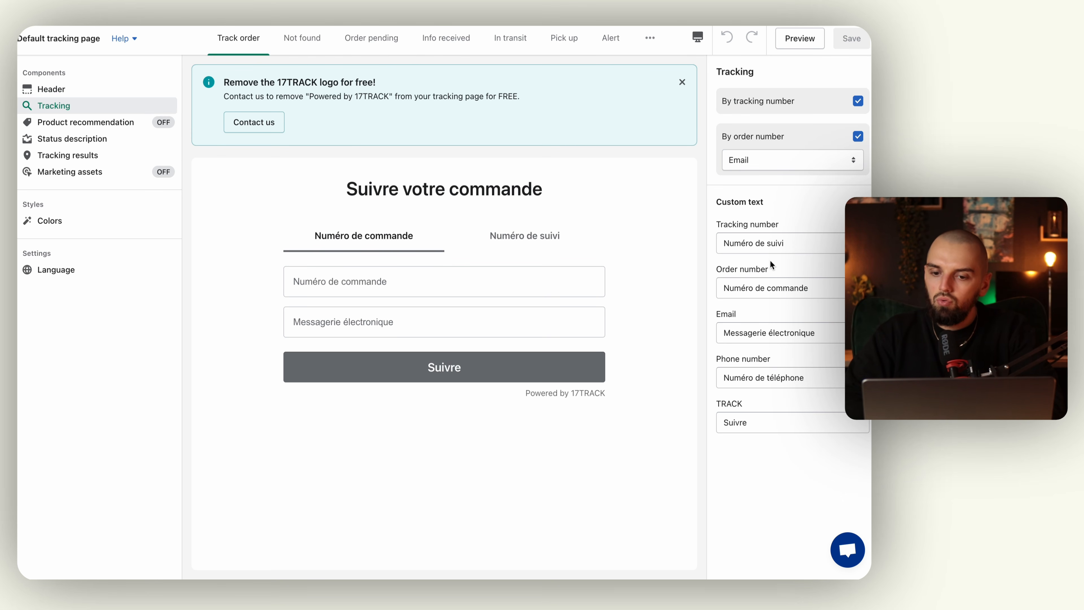
double_click(755, 421)
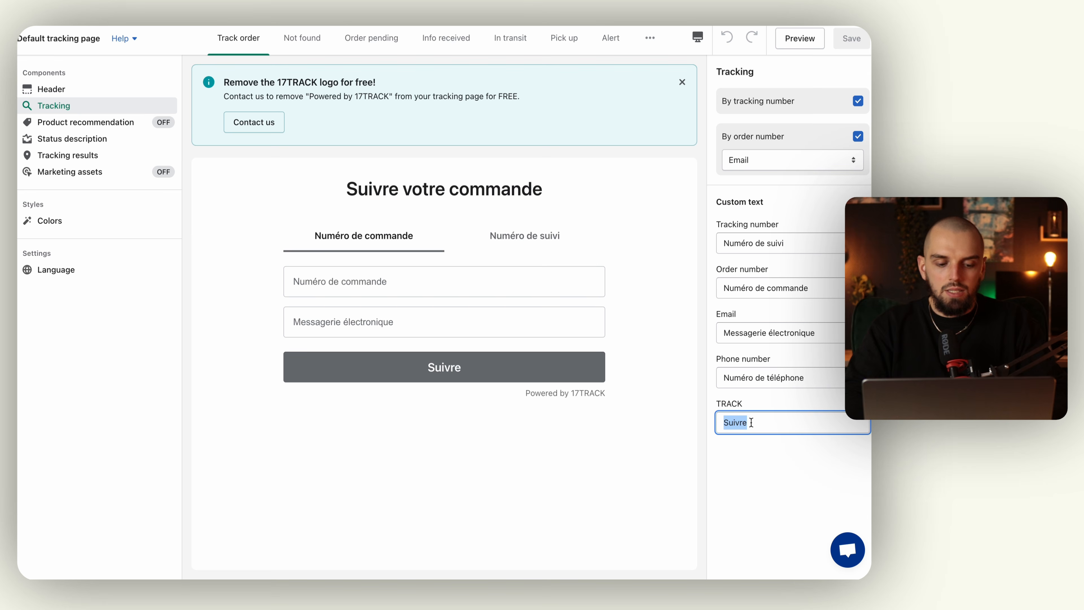
text(Suivre)
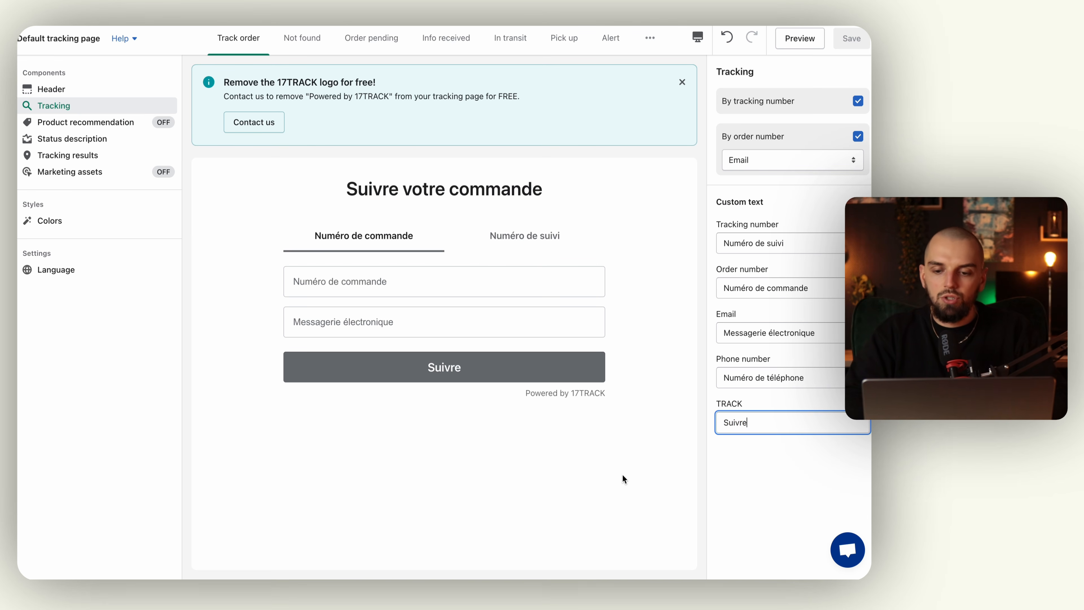
click(623, 474)
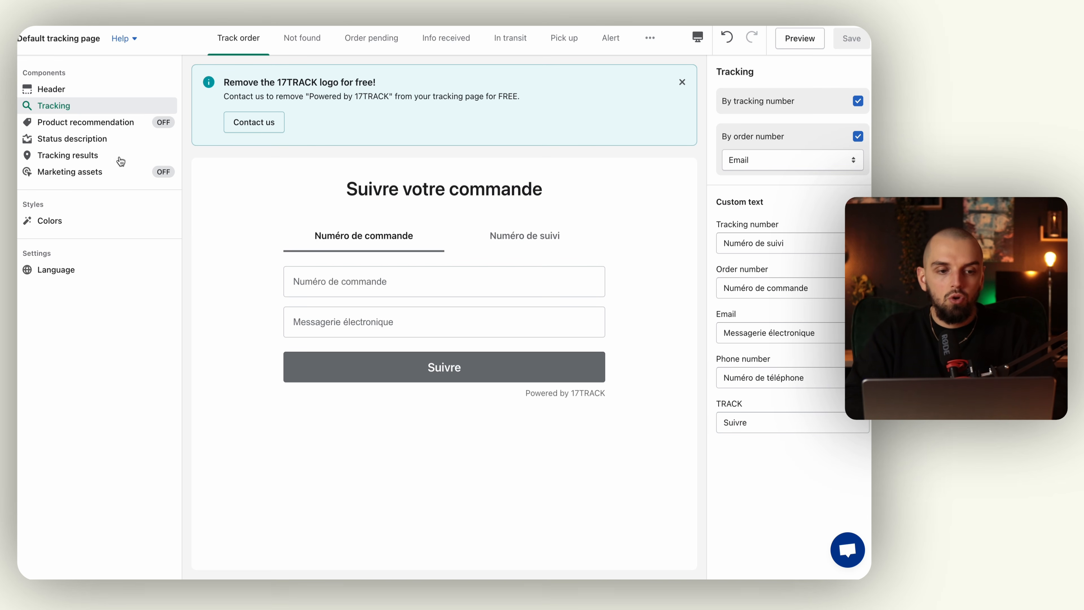
Review the Product recommendation, Status description, Tracking results and Marketing assets panels.
click(133, 126)
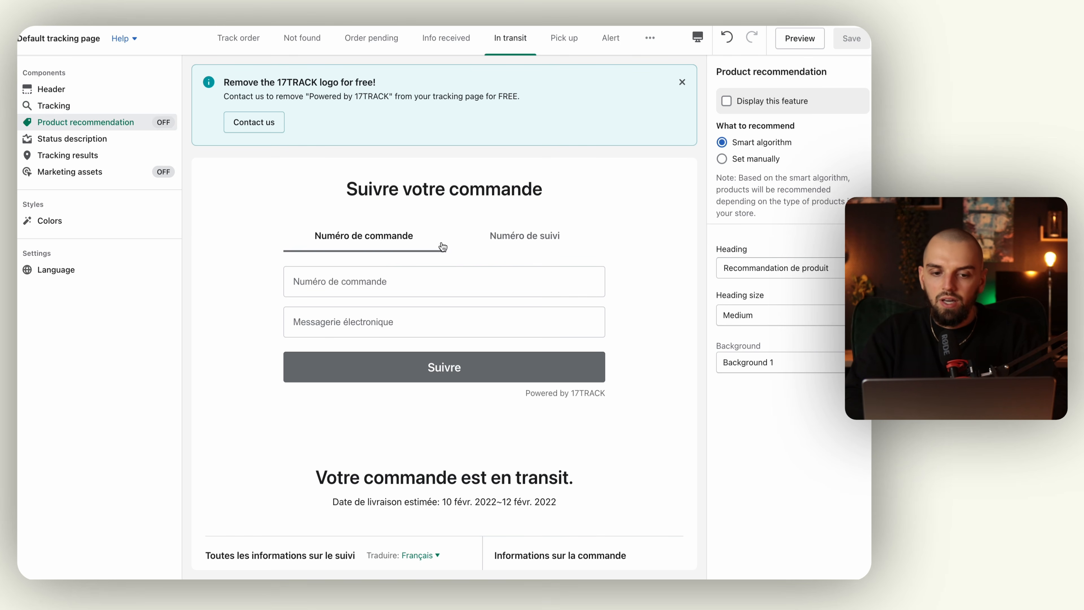
click(68, 139)
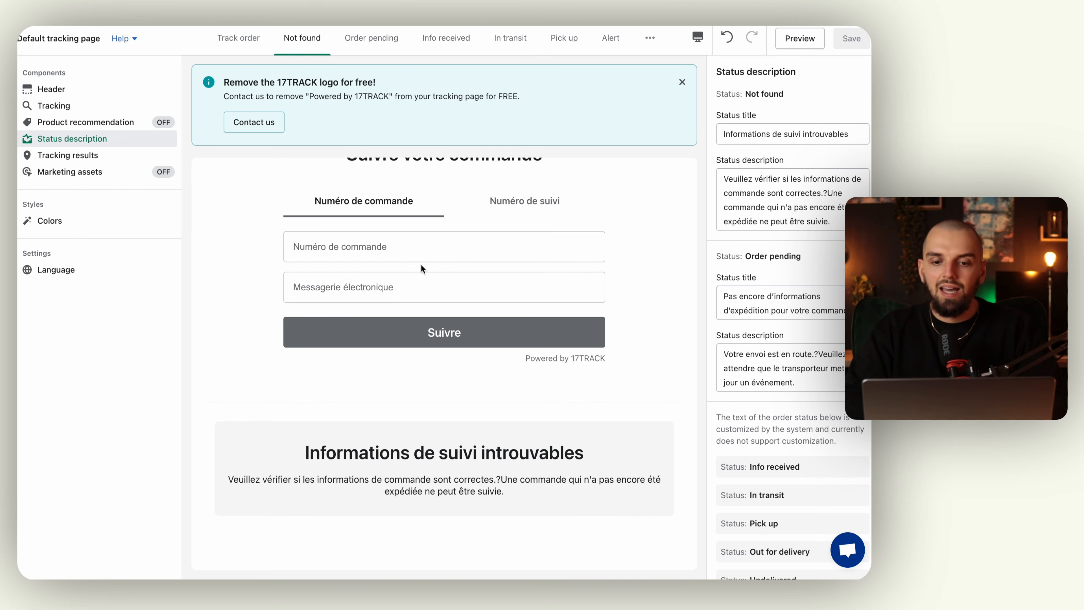
click(138, 157)
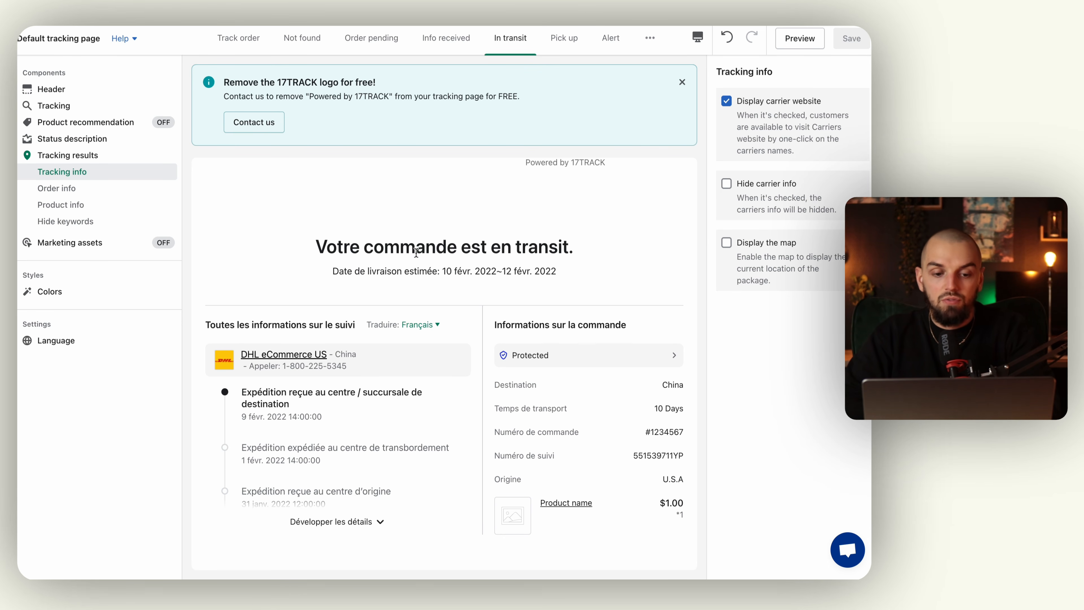
click(107, 188)
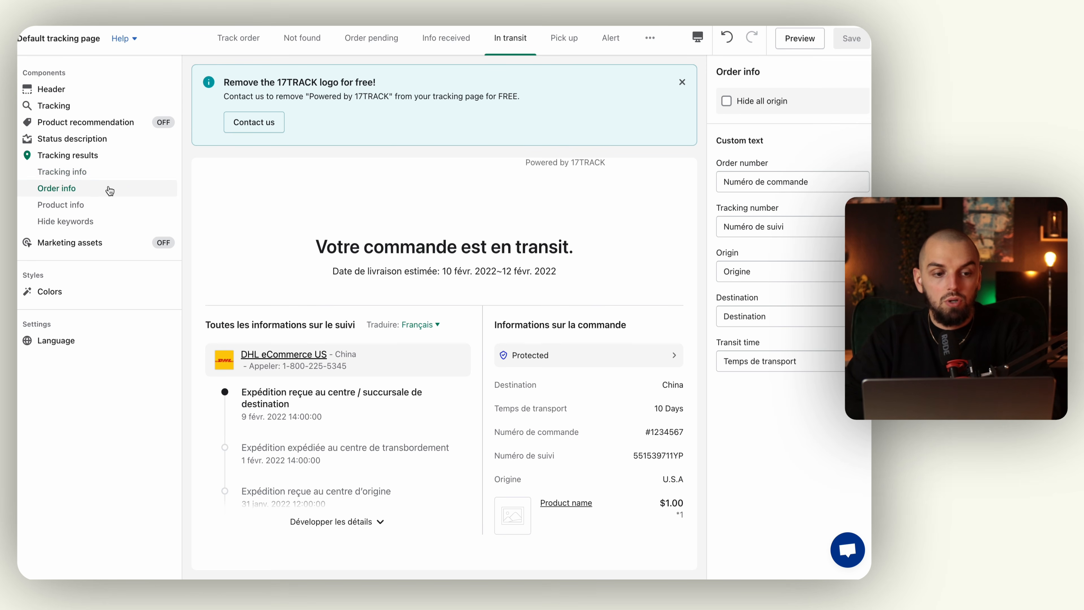
click(107, 211)
click(101, 223)
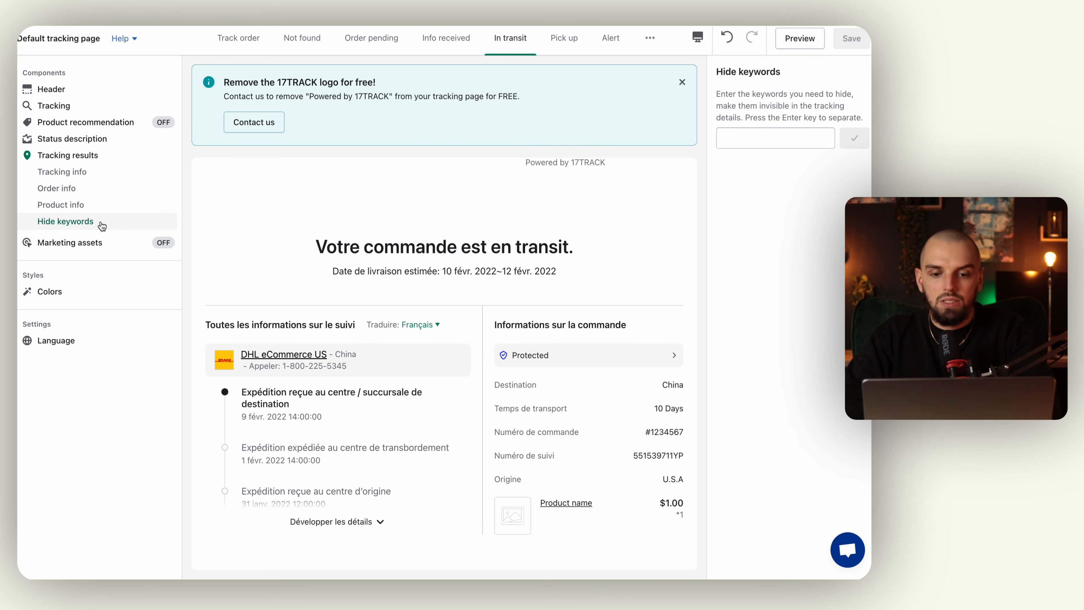
click(101, 242)
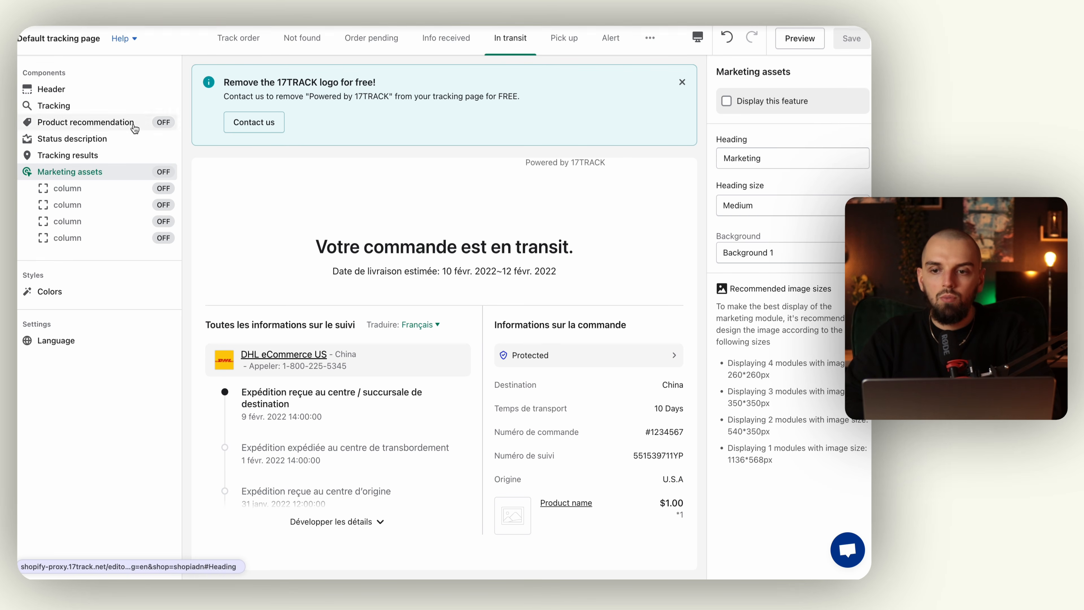
click(107, 196)
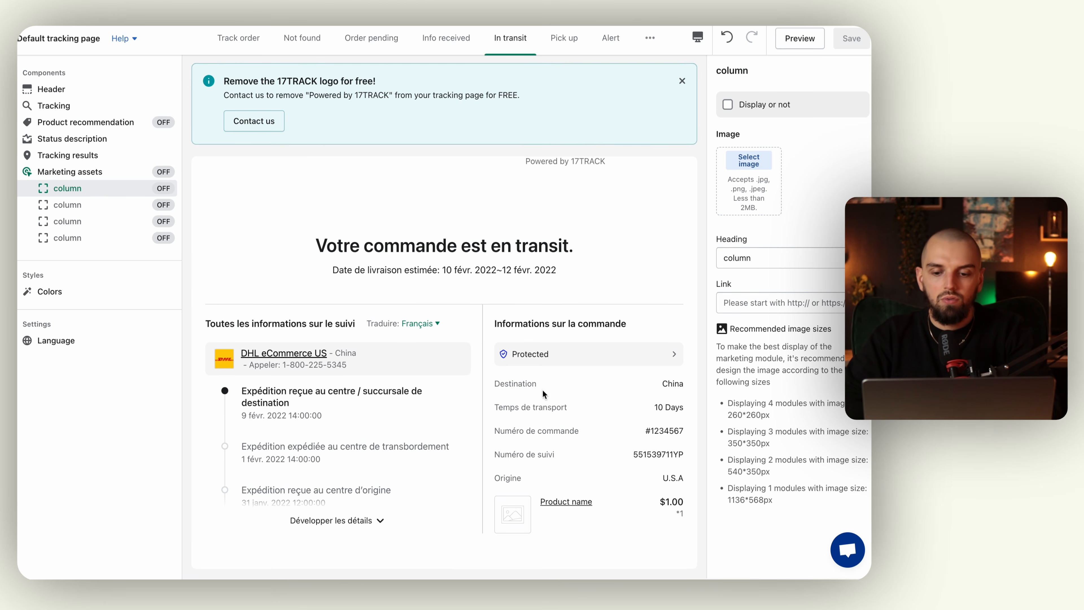
Check the Language and Colors panels, then ask 17TRACK support about removing the logo.
click(67, 346)
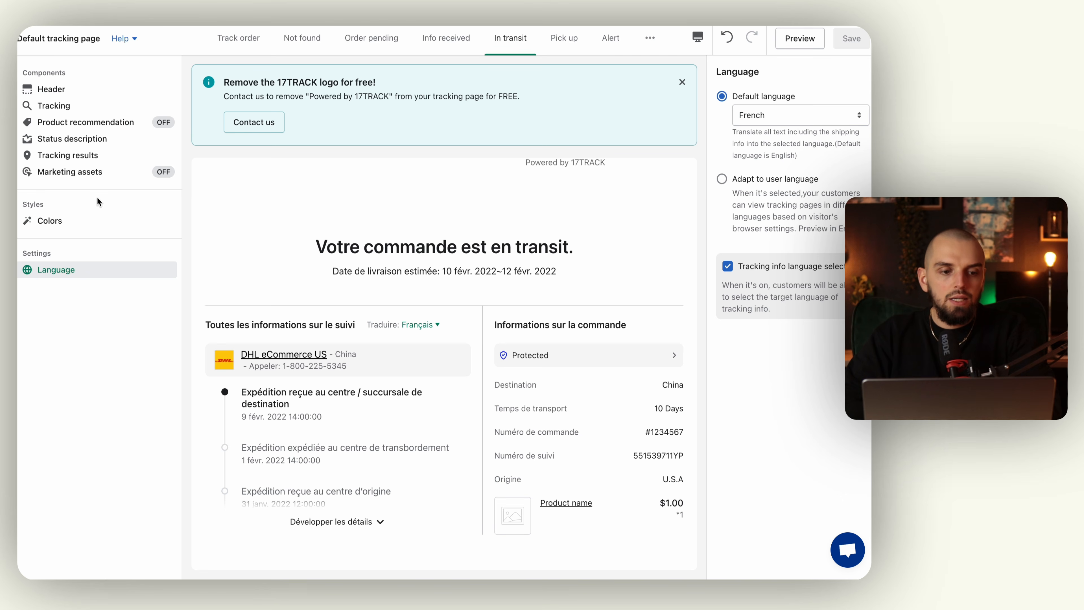
click(80, 221)
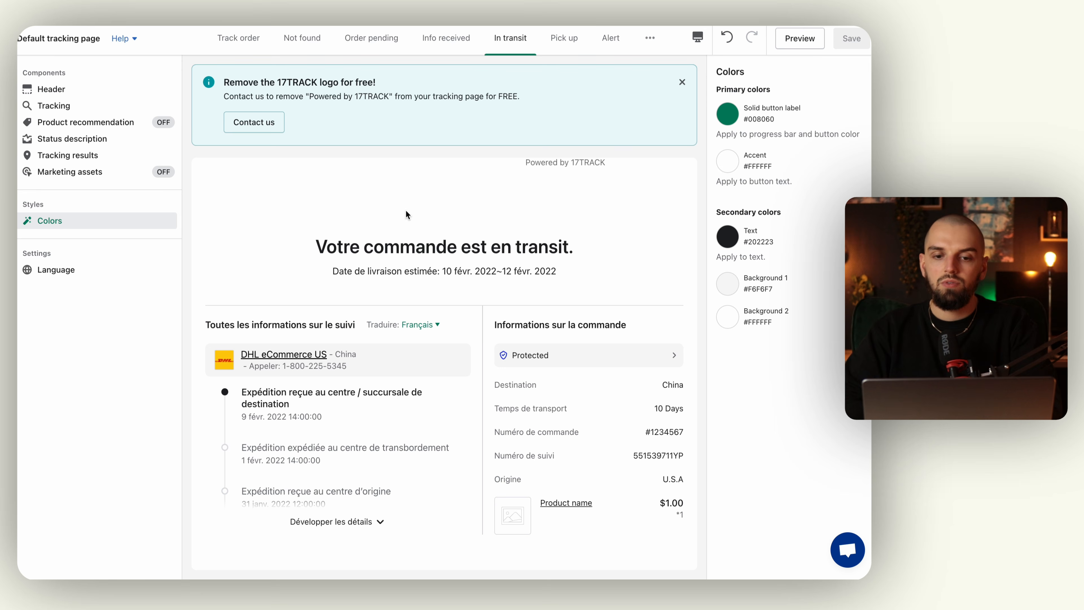
scroll(536, 293, up, 3)
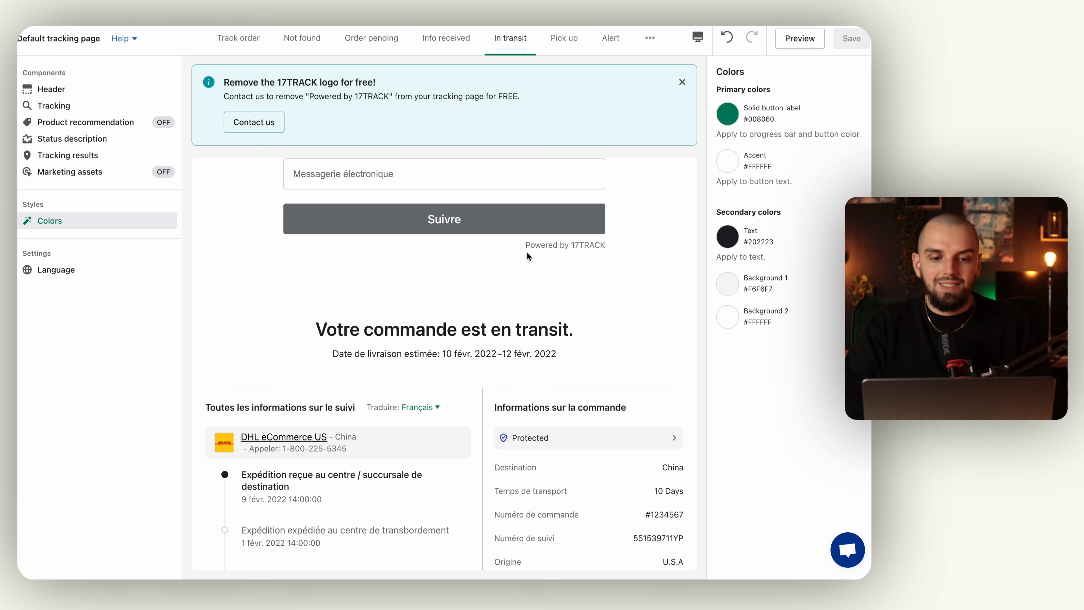
click(258, 131)
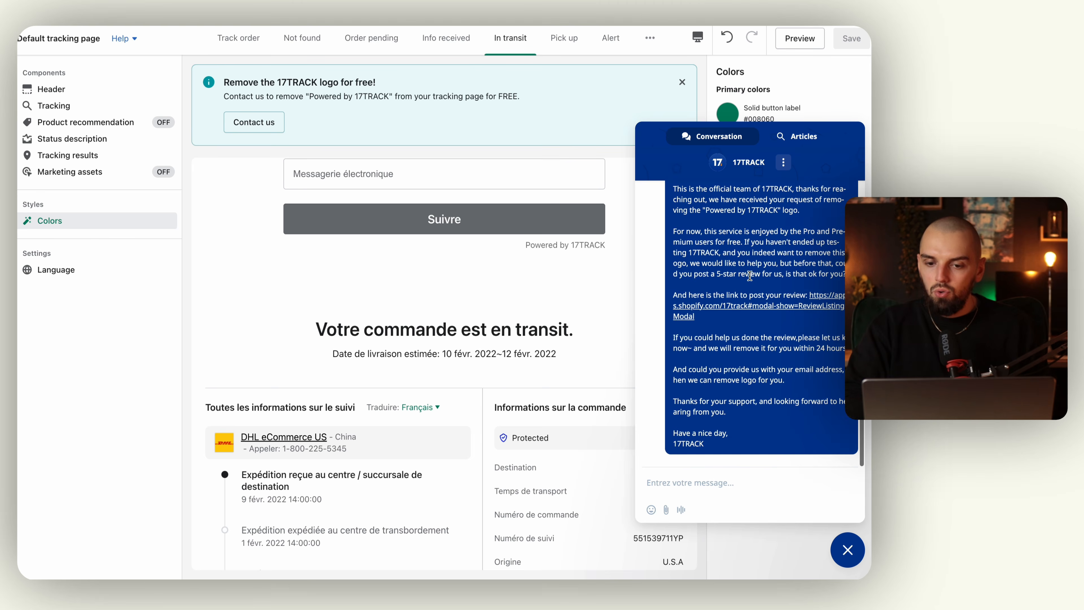
scroll(750, 276, up, 5)
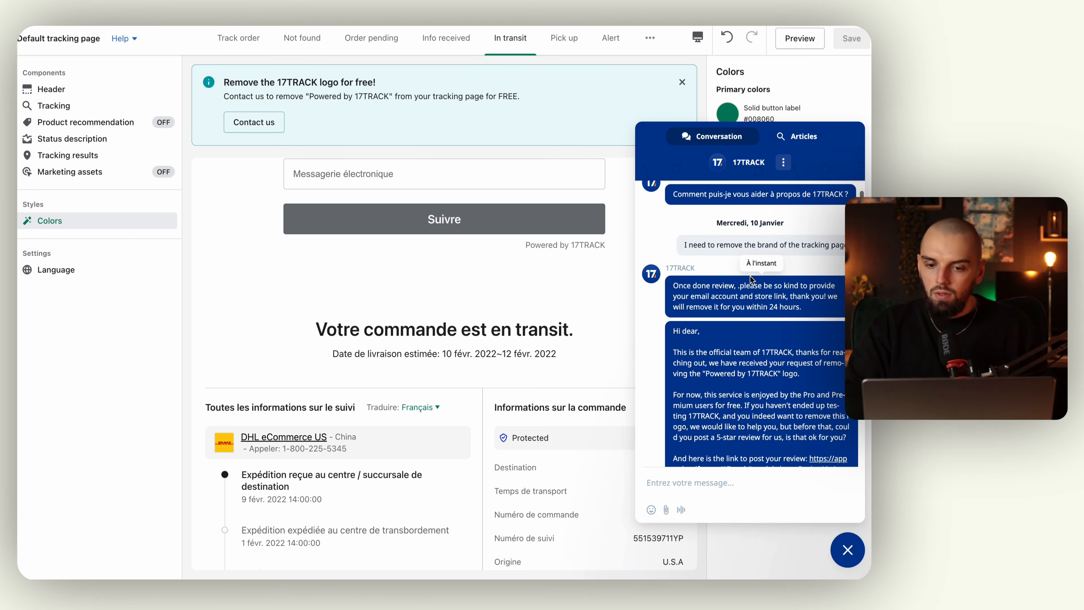
scroll(750, 278, down, 4)
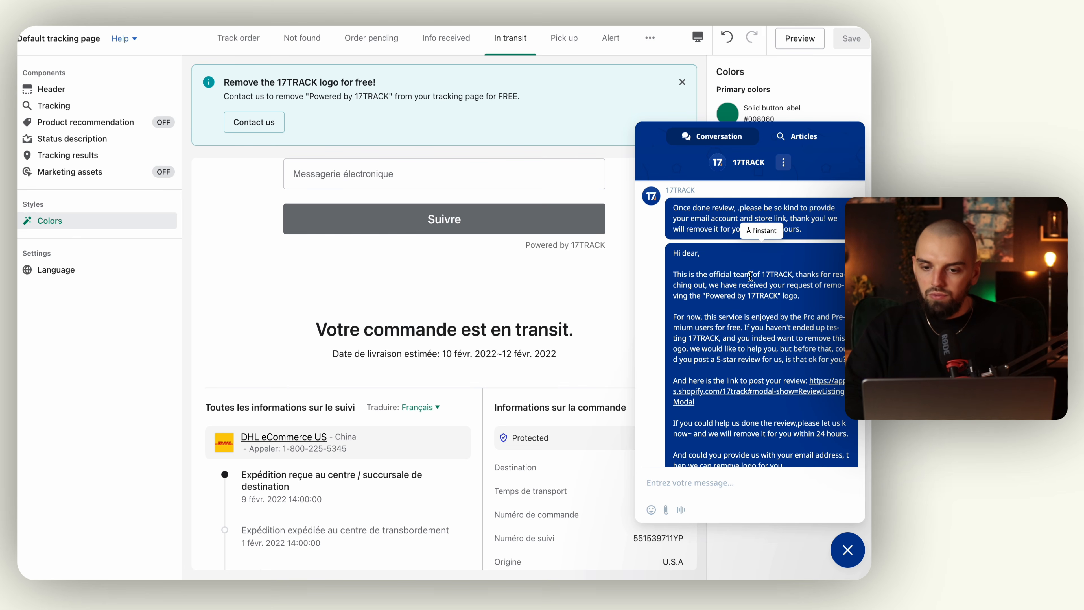
scroll(751, 278, down, 1)
scroll(751, 277, down, 4)
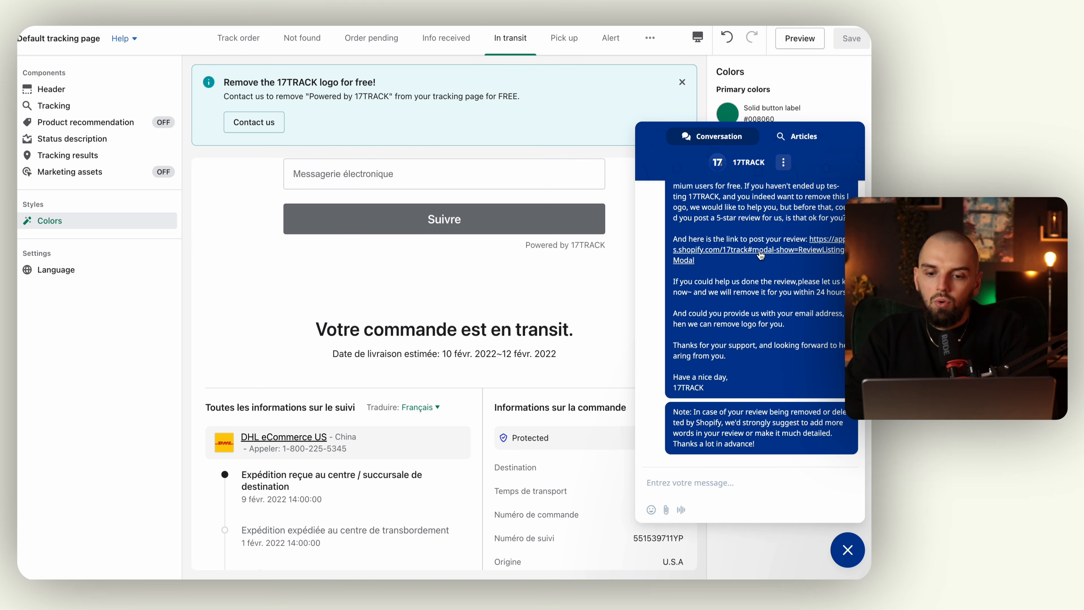
scroll(744, 371, up, 4)
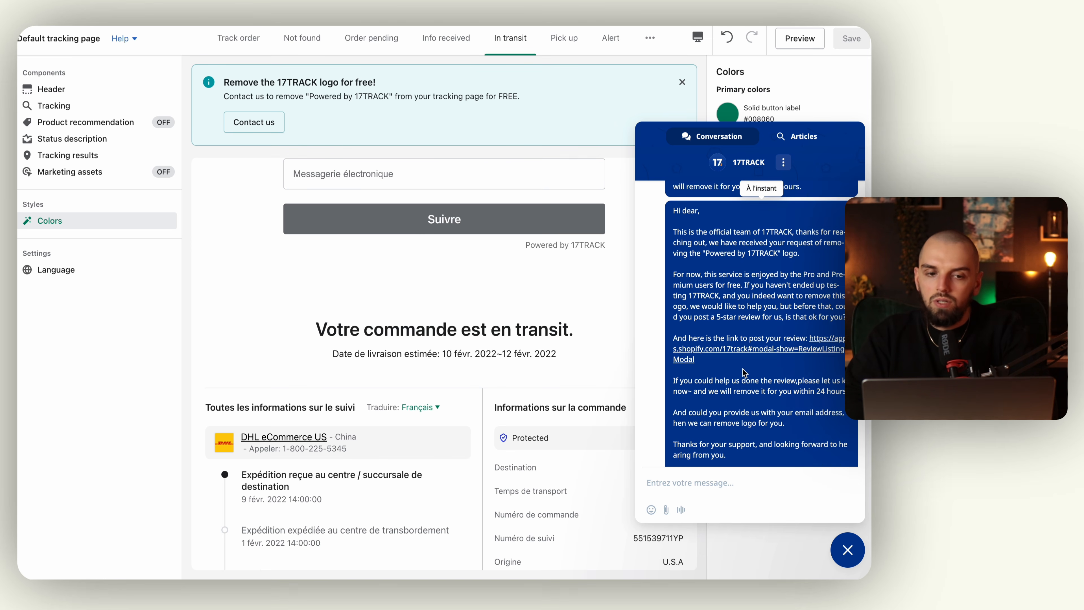
scroll(745, 372, up, 2)
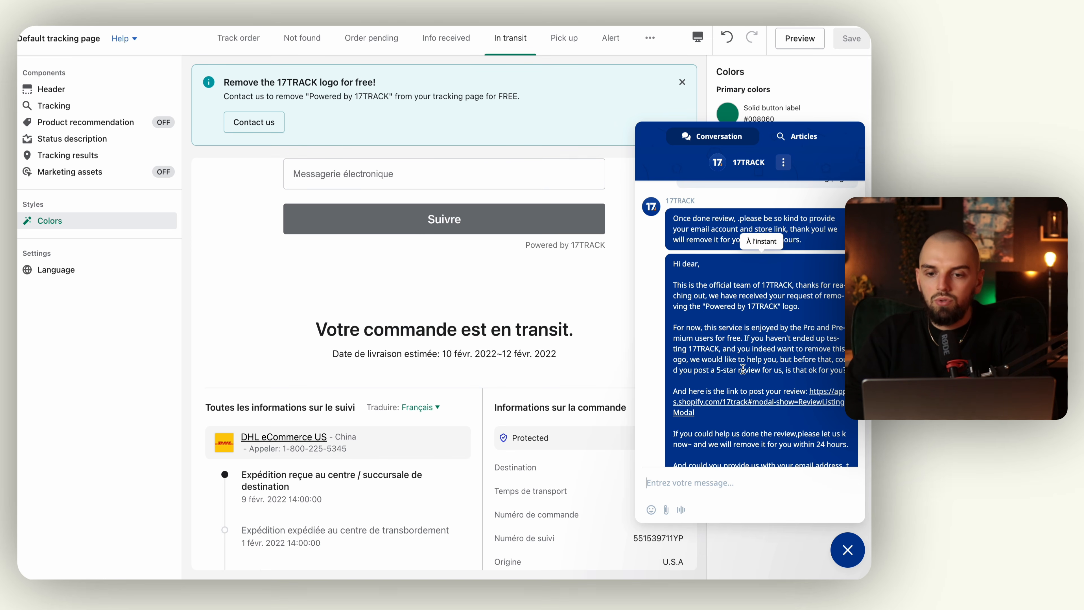
click(846, 553)
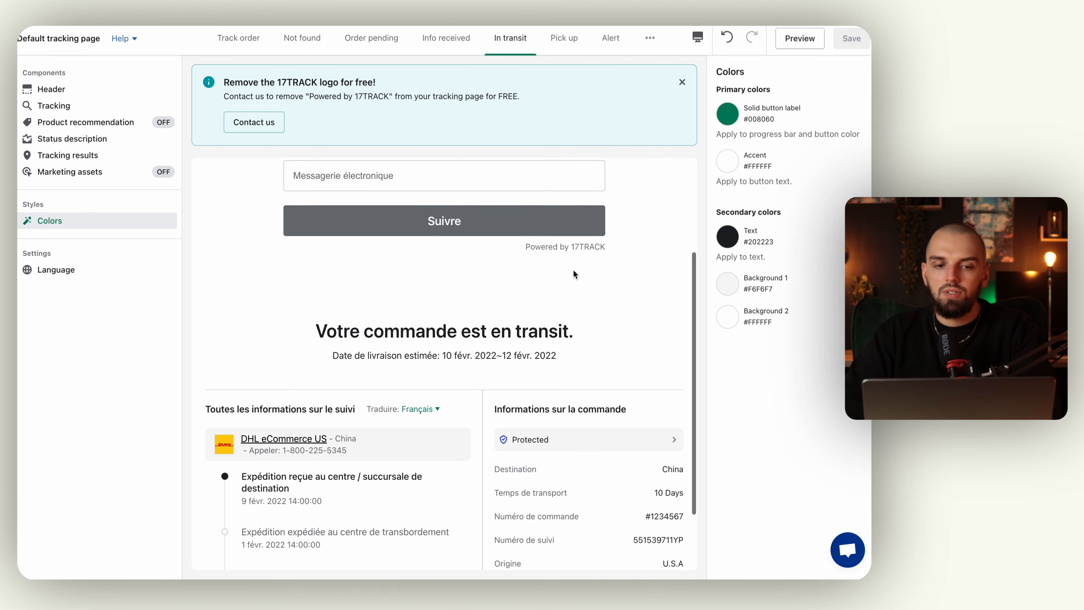
Toggle product recommendations on and back off, and dismiss the remove-logo notice.
scroll(573, 270, up, 5)
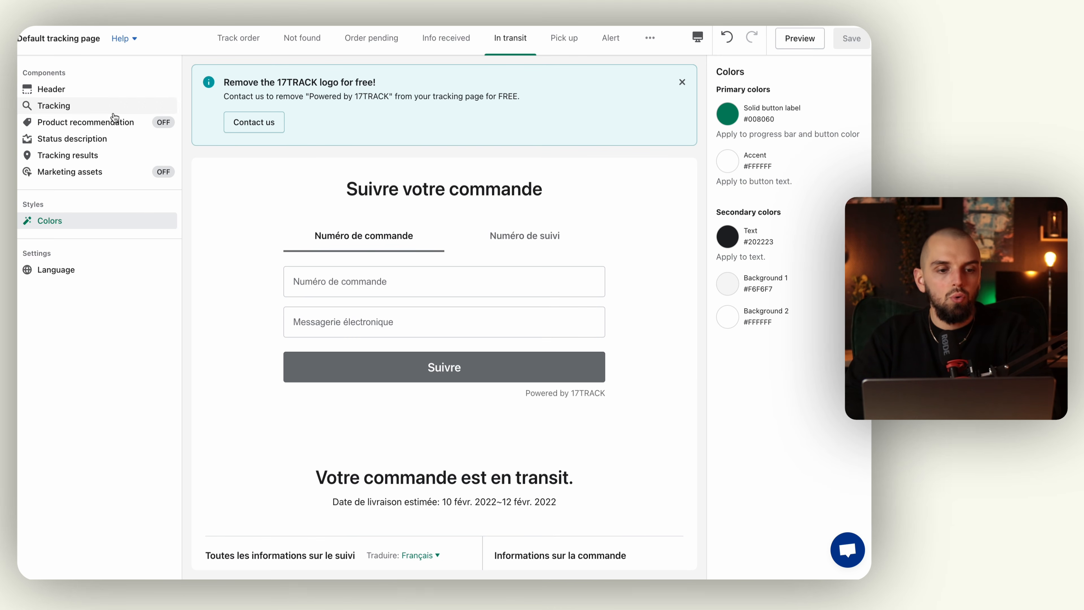
click(108, 123)
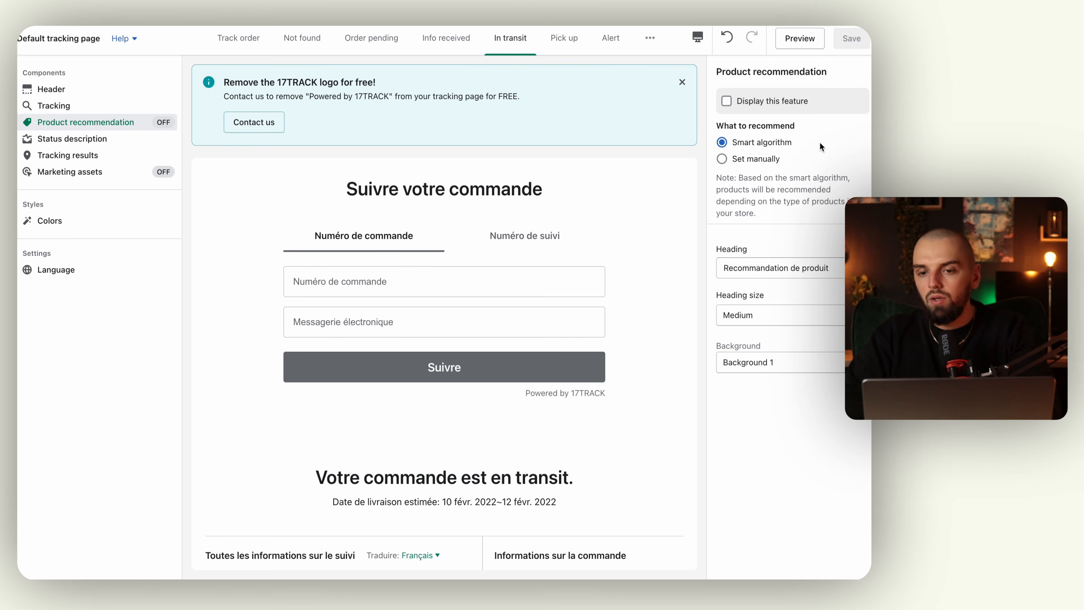
click(728, 103)
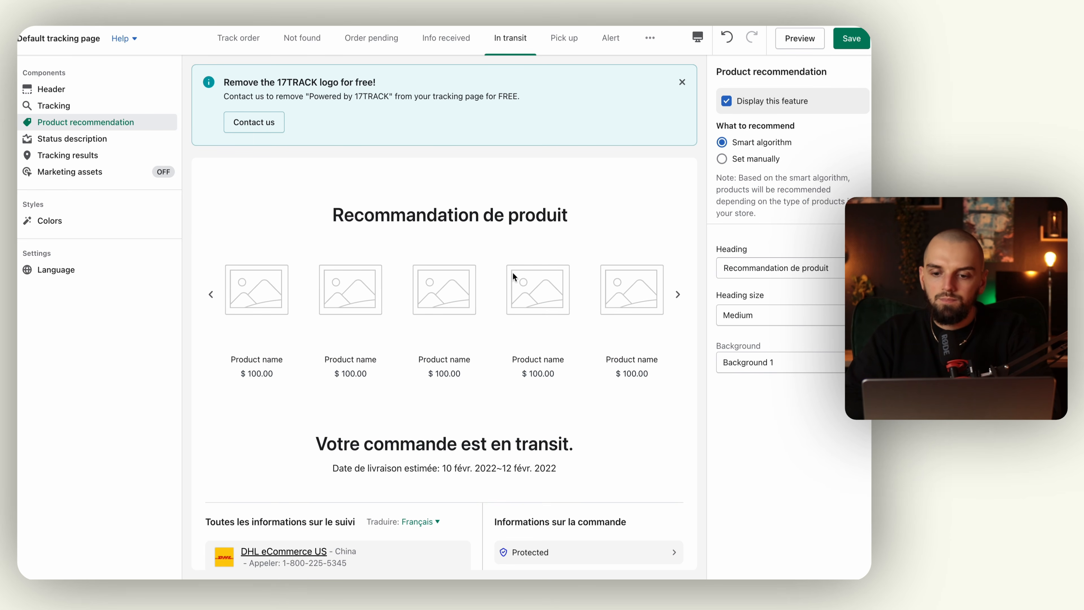
click(731, 104)
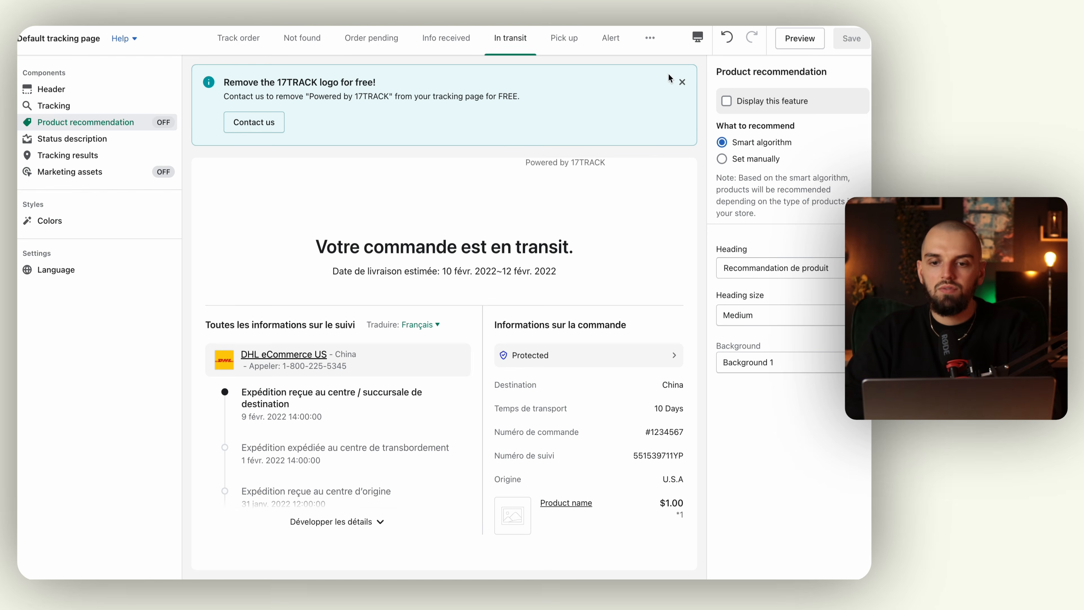
click(682, 83)
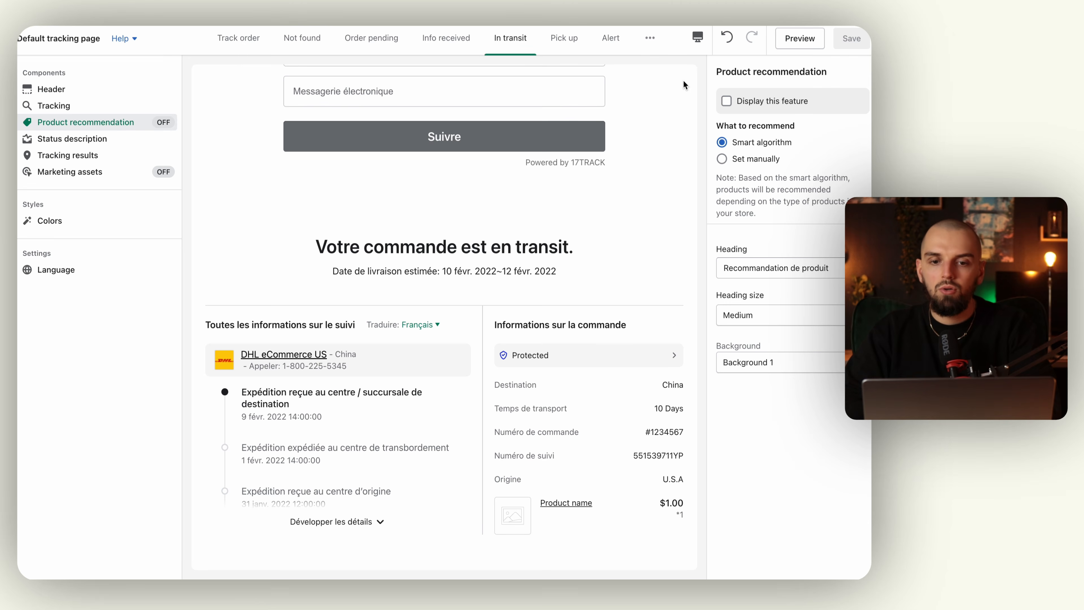
Preview each status page from Track order through Alert and Expired, then close the editor.
click(238, 40)
click(306, 41)
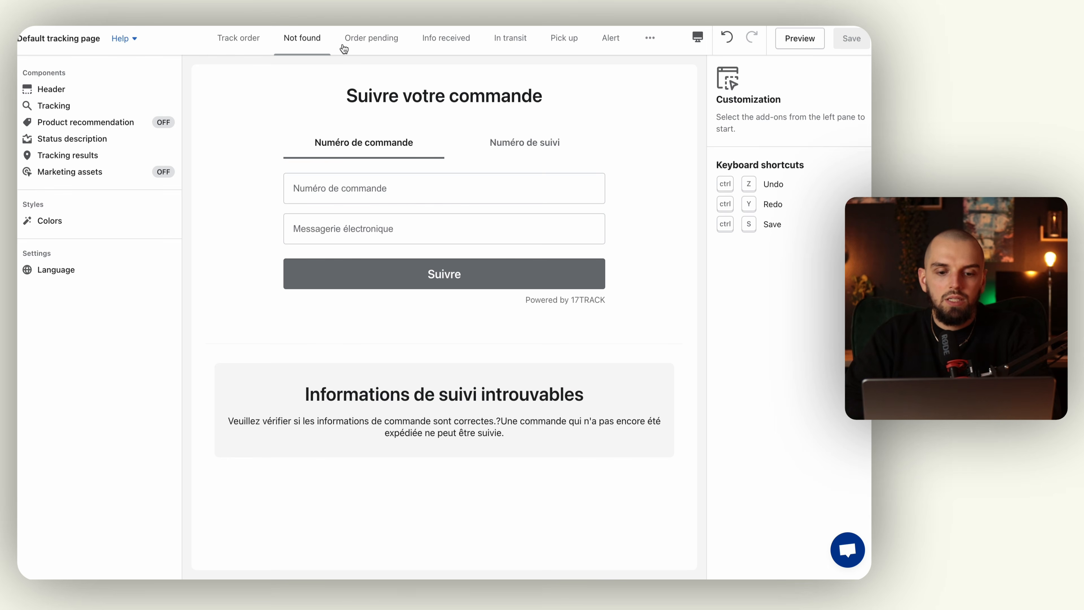
click(372, 42)
scroll(417, 164, down, 4)
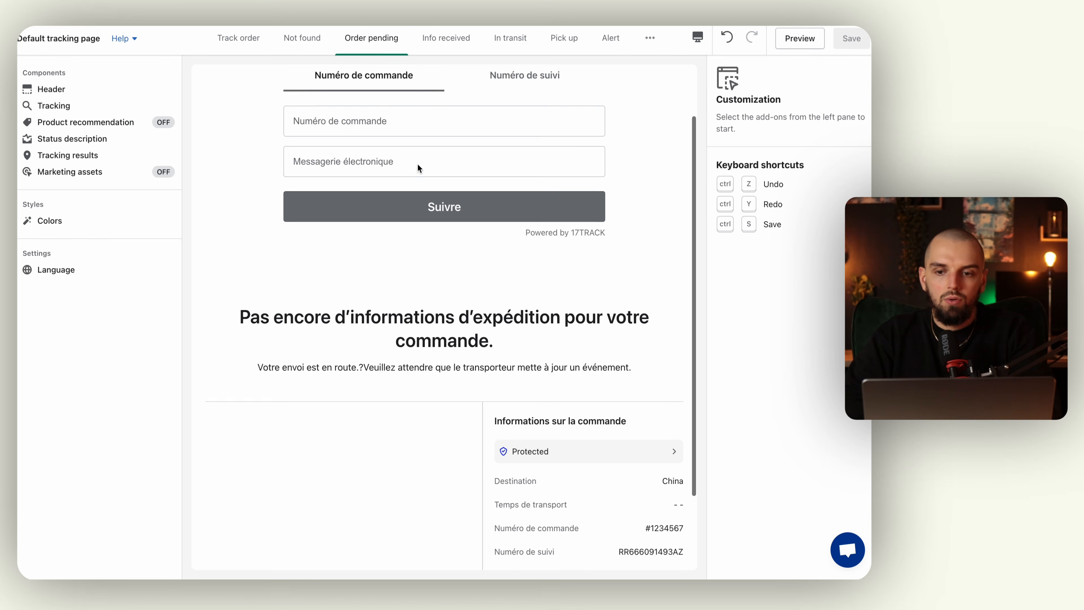
click(443, 46)
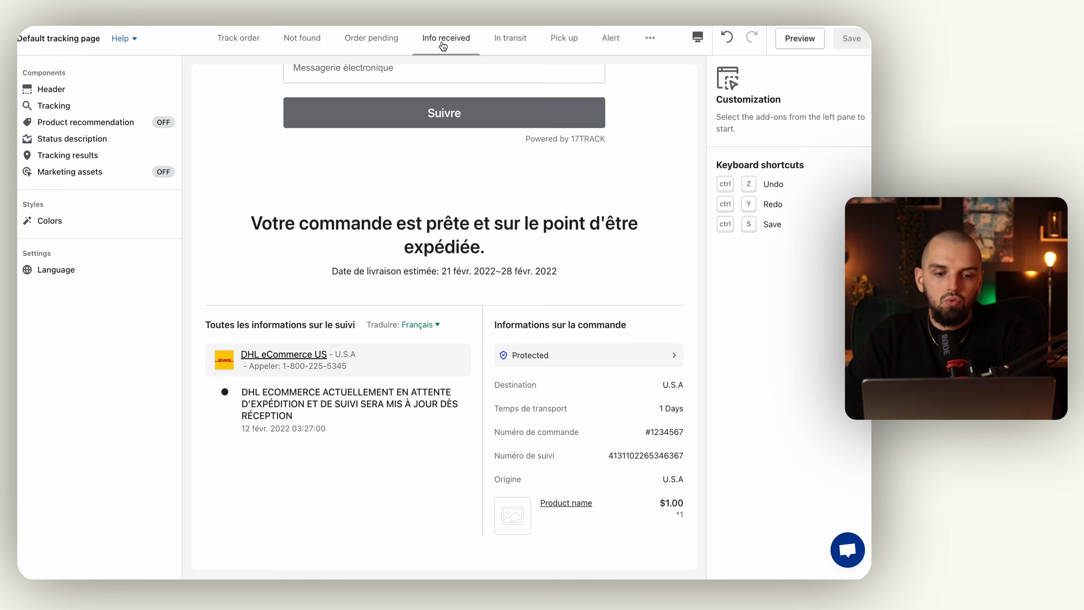
click(515, 42)
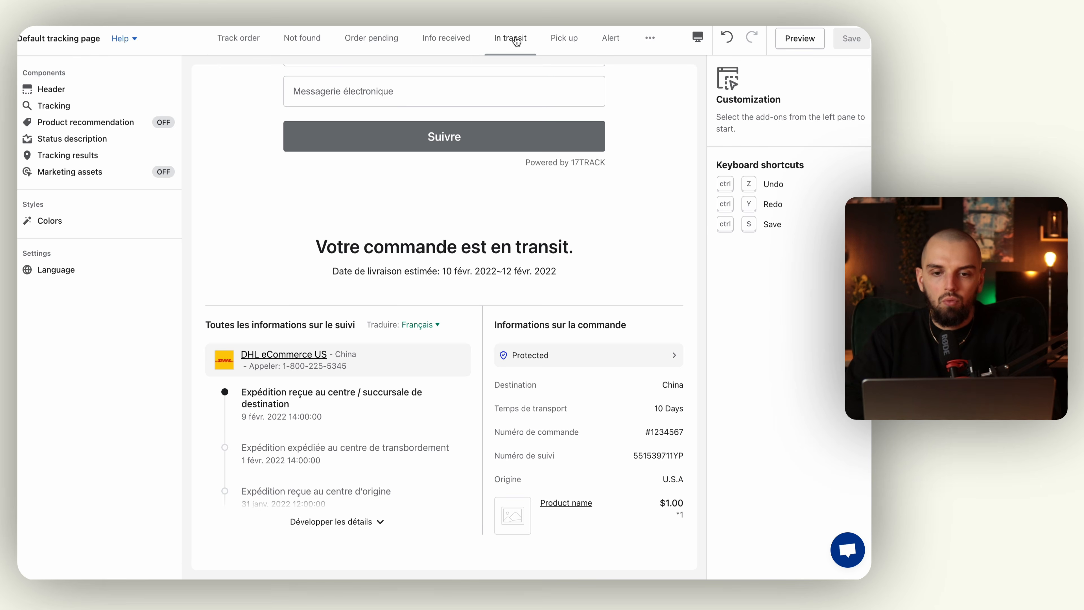
click(570, 43)
click(602, 47)
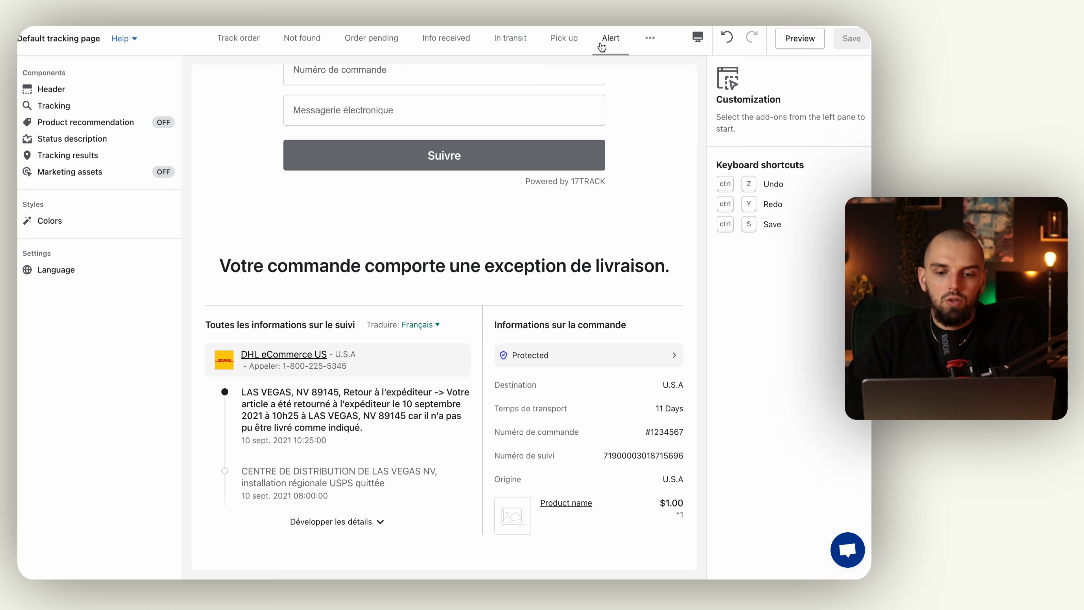
scroll(487, 311, up, 3)
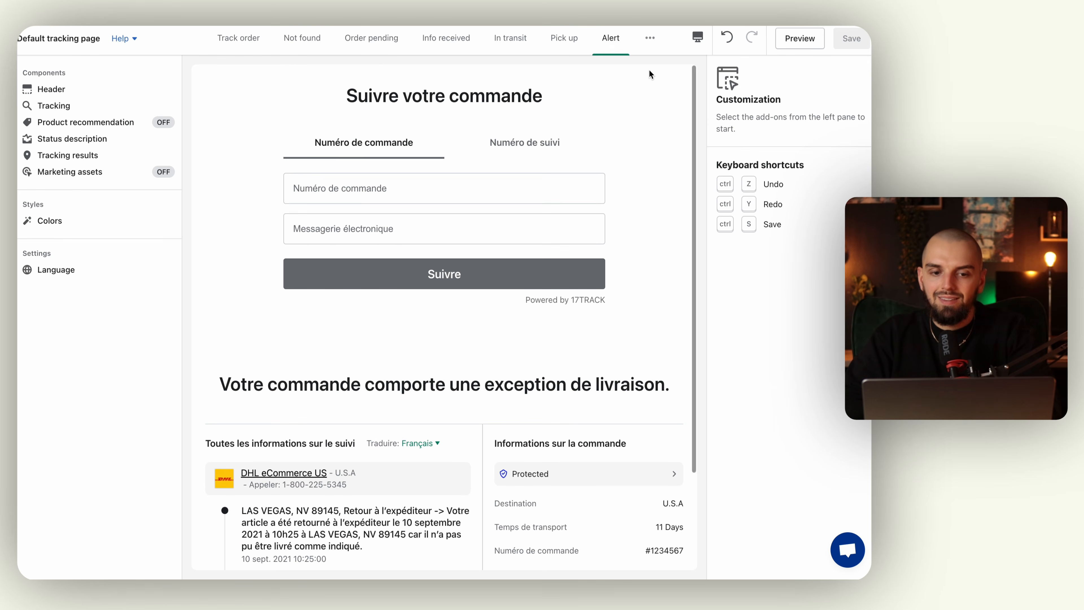
click(650, 37)
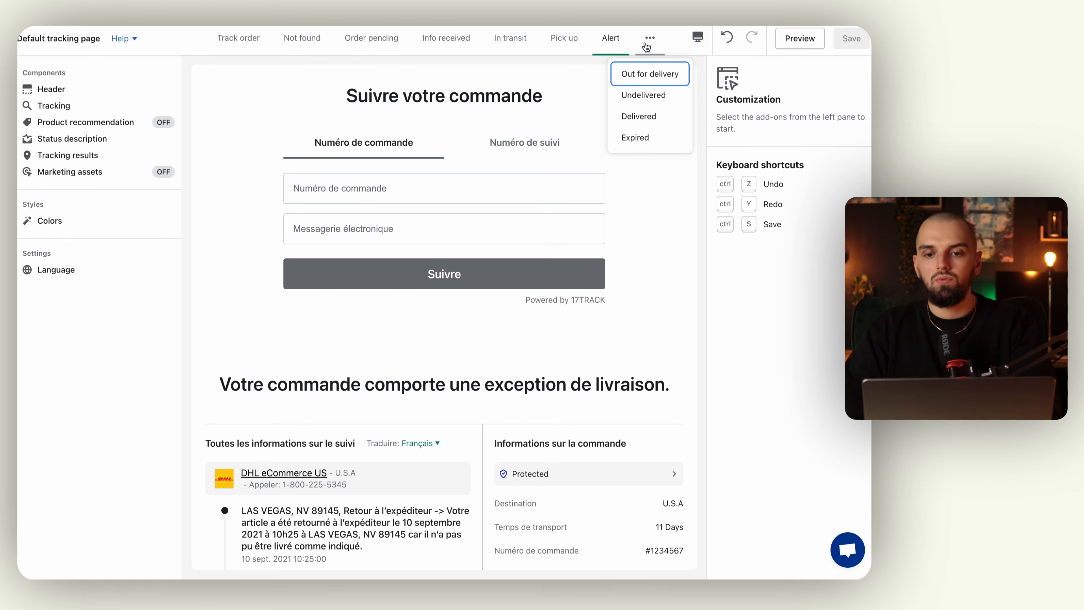
click(645, 139)
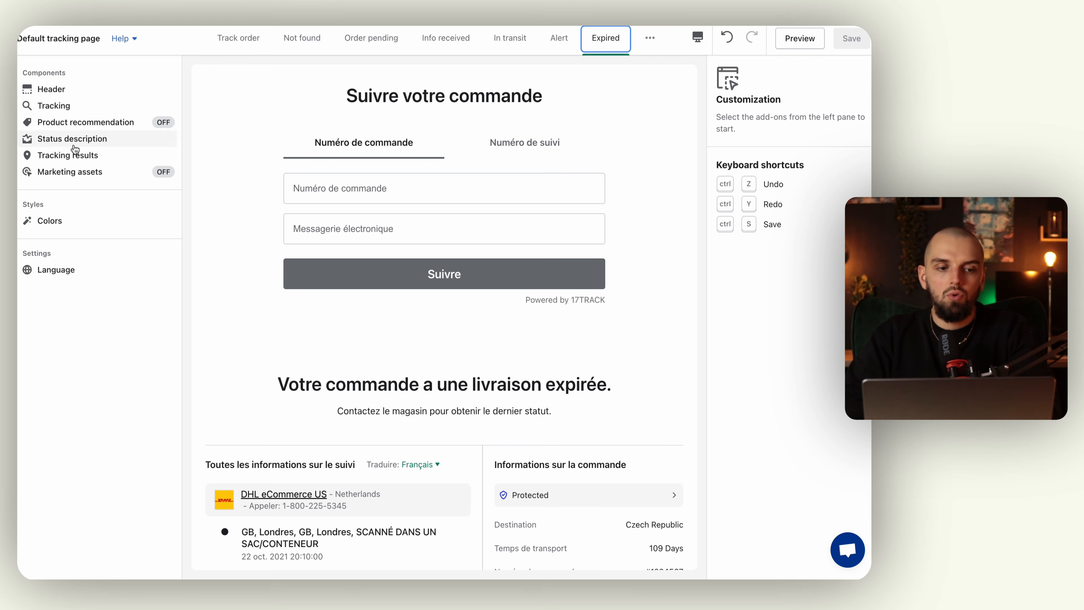
mouse_move(19, 240)
click(128, 282)
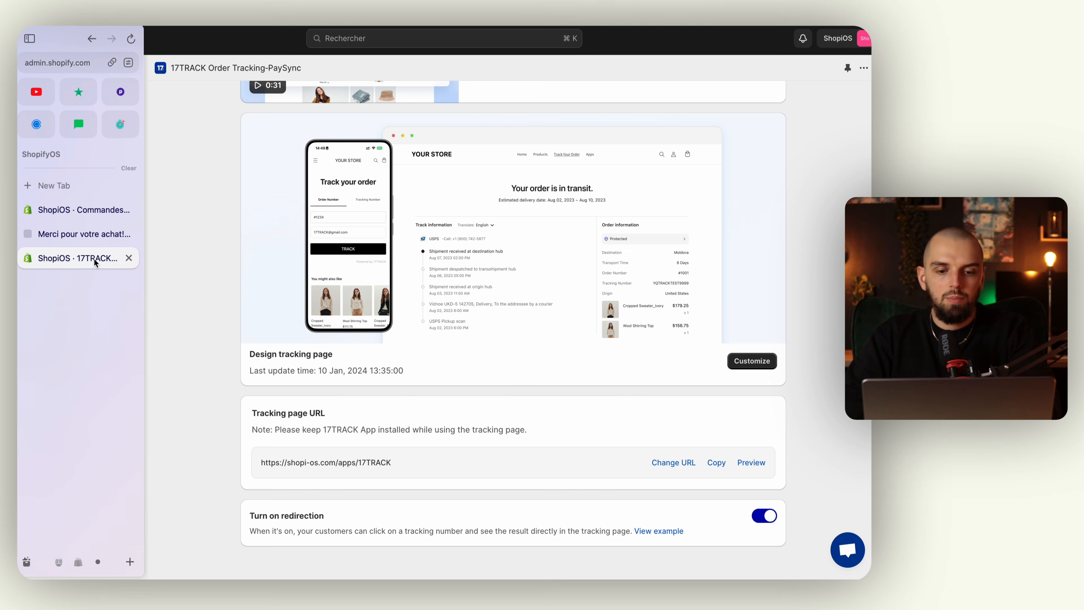
Copy the tracking page URL and add a 'Suivi colis' item linking to it in the Footer menu.
click(717, 463)
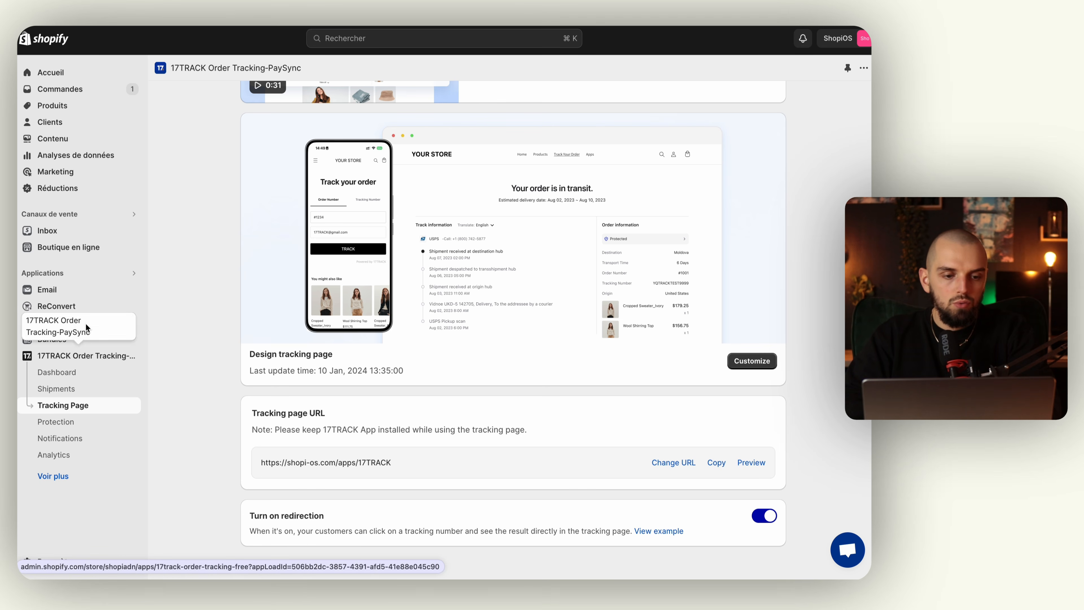
click(80, 247)
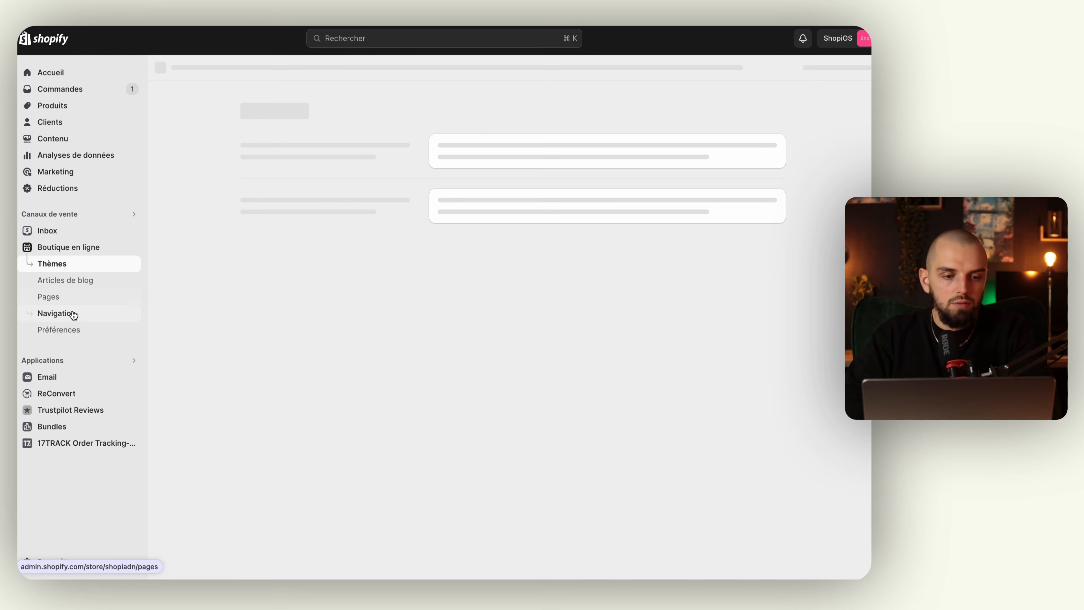
click(73, 317)
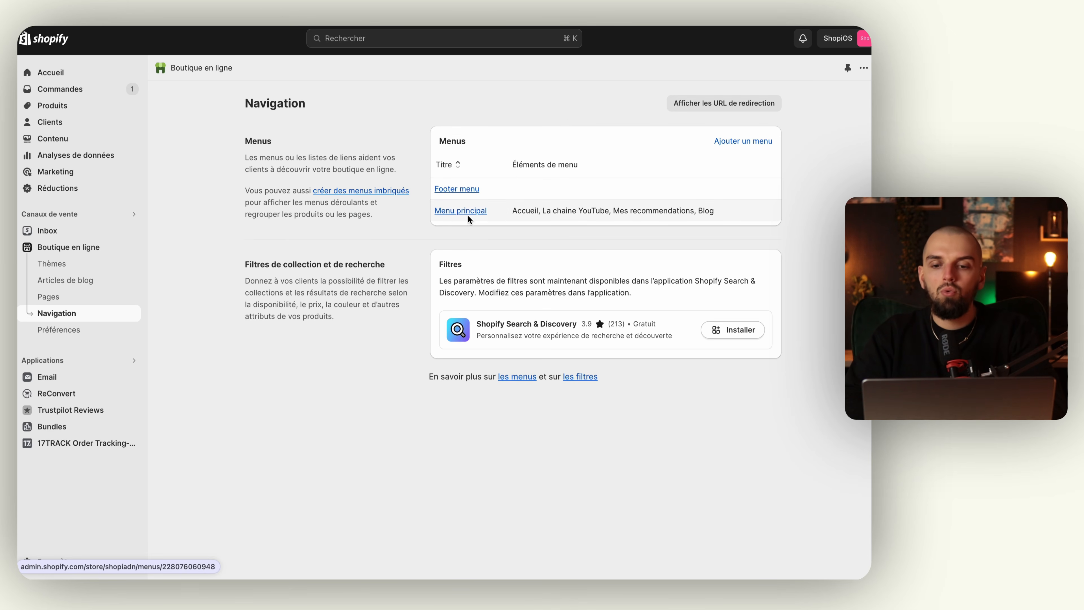
click(463, 191)
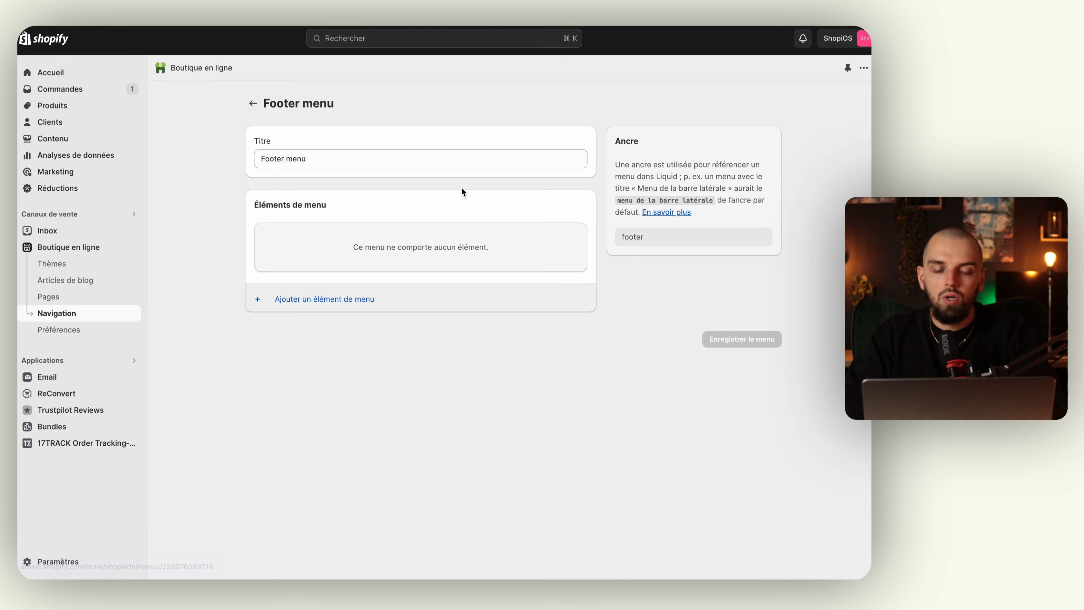
scroll(327, 202, left, 5)
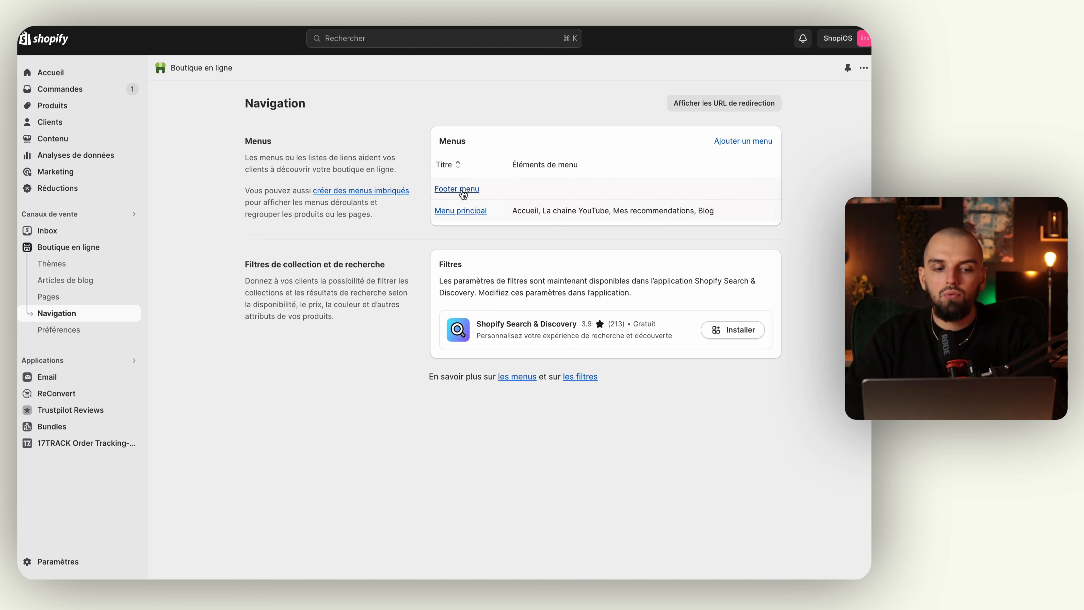
click(471, 191)
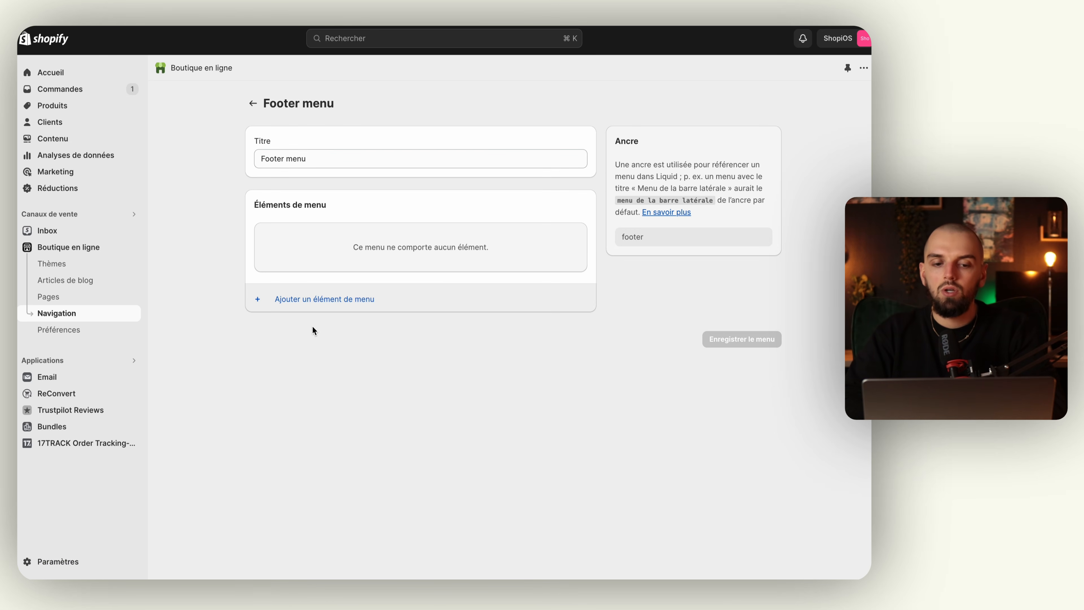
click(310, 300)
text(Suivi colis)
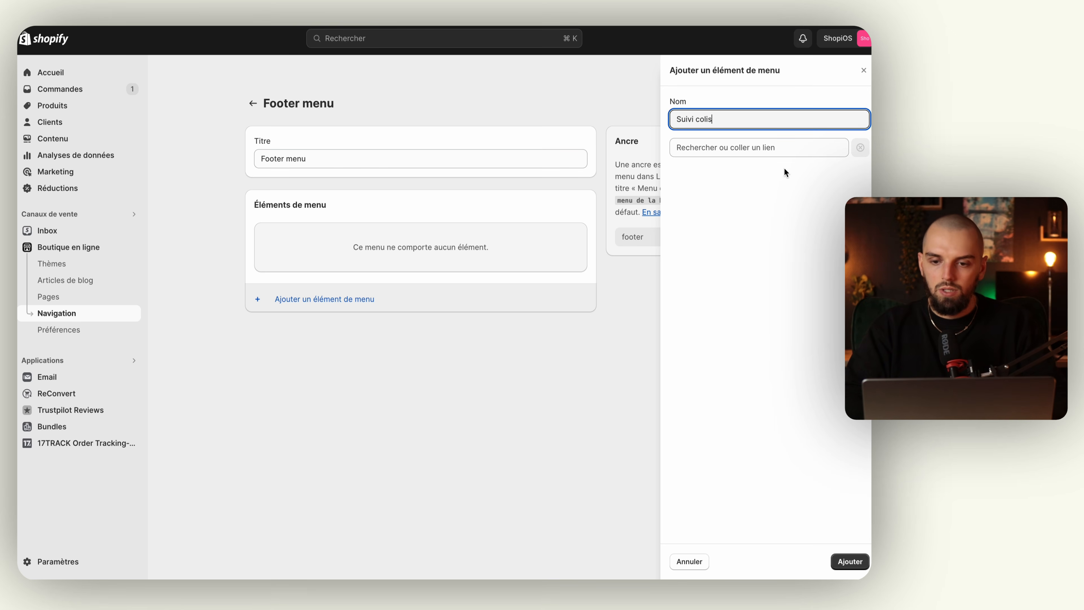
click(781, 149)
text(https://shopi-os.com/apps/17TRACK)
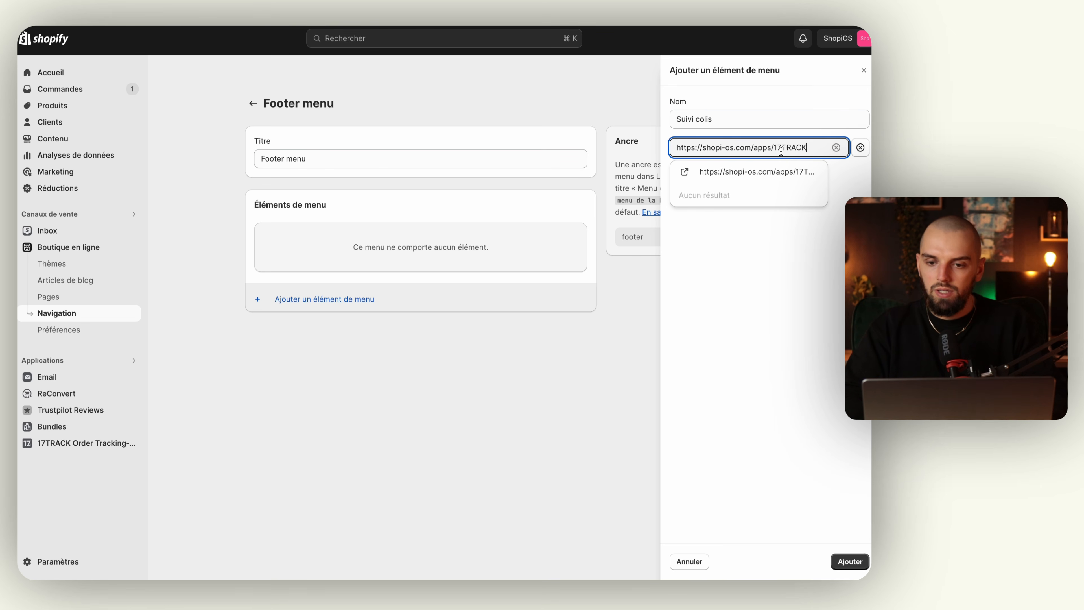
click(775, 172)
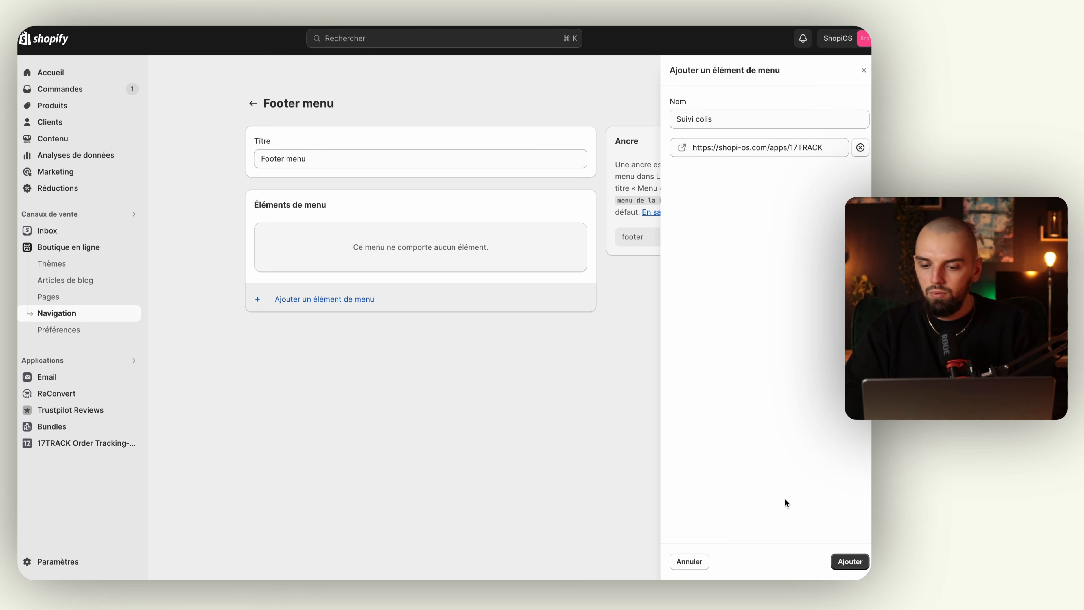
click(839, 570)
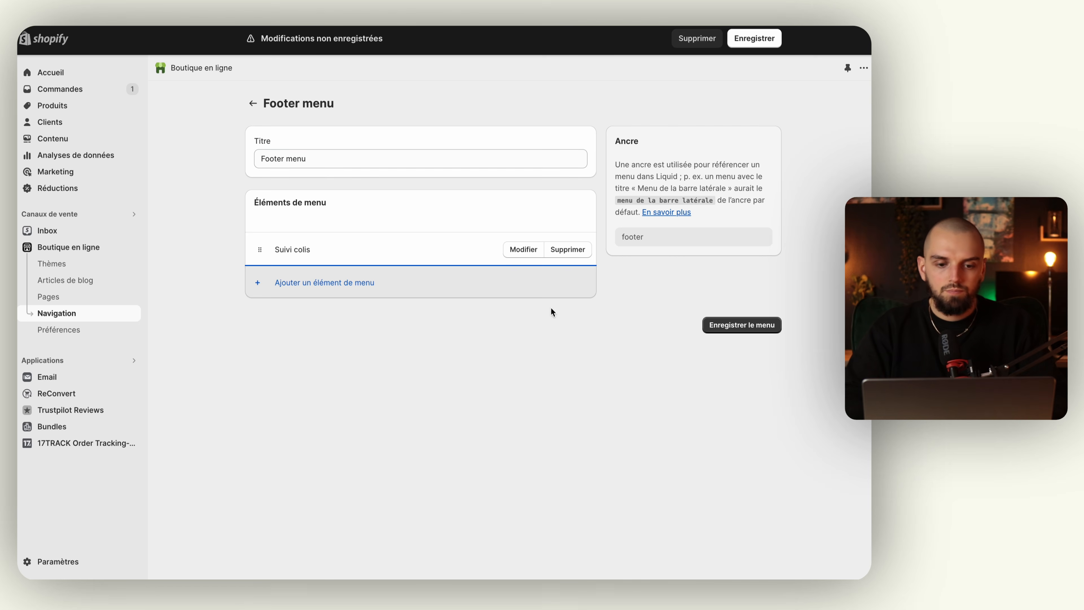
Start a Mentions légales footer item, cancel it, and save the Footer menu.
click(337, 282)
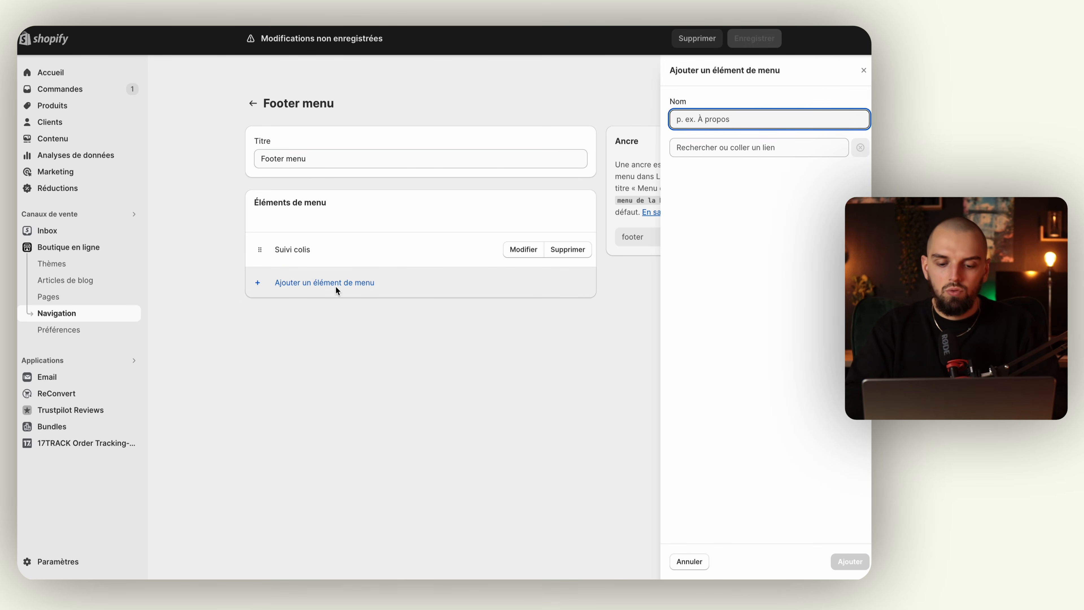
text(P)
text(entions légales)
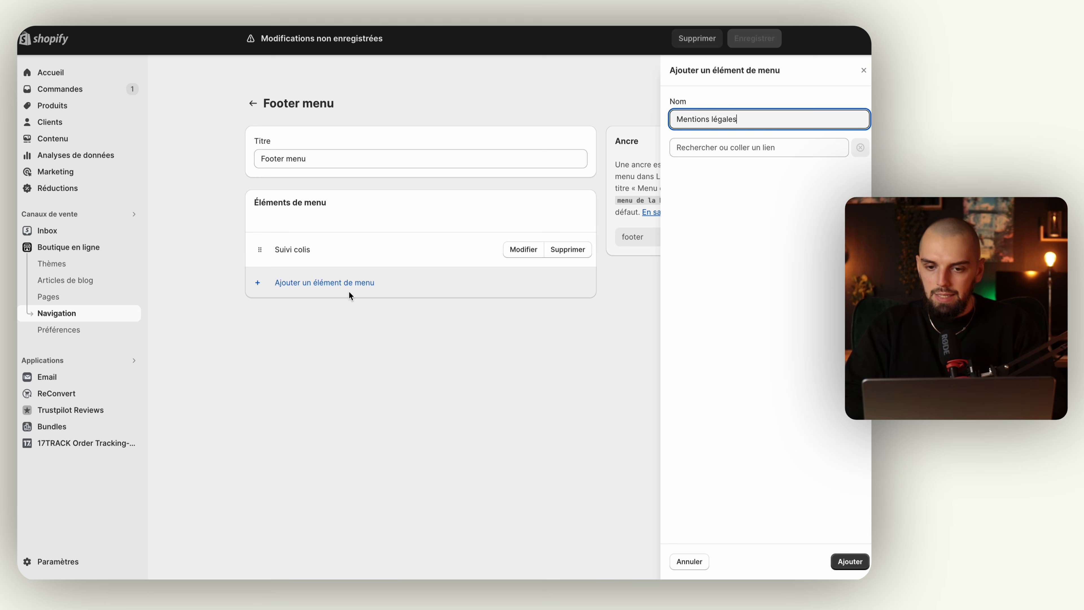
click(778, 147)
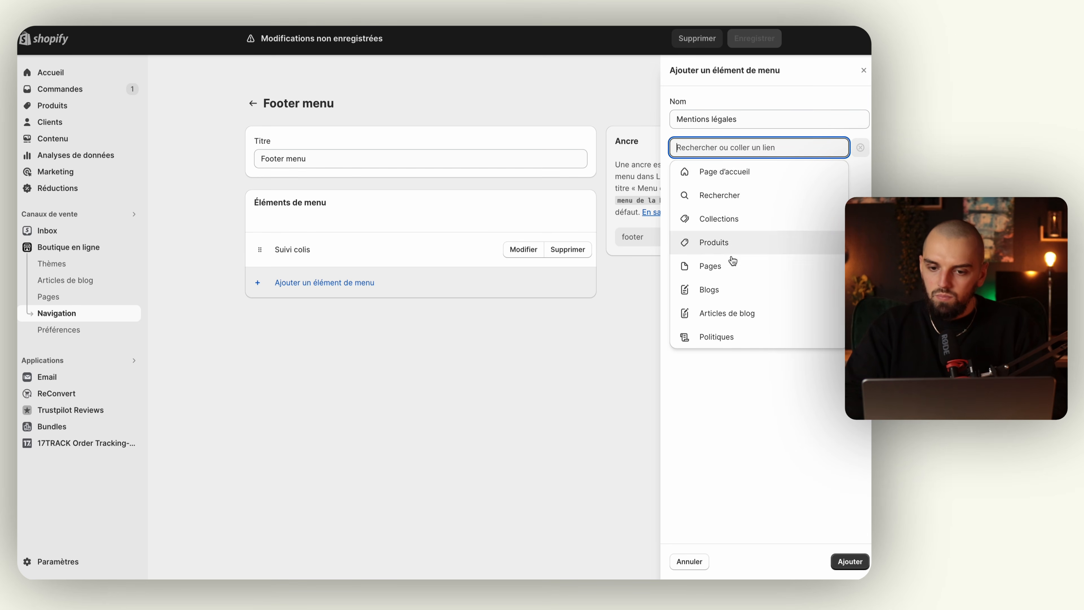
click(727, 273)
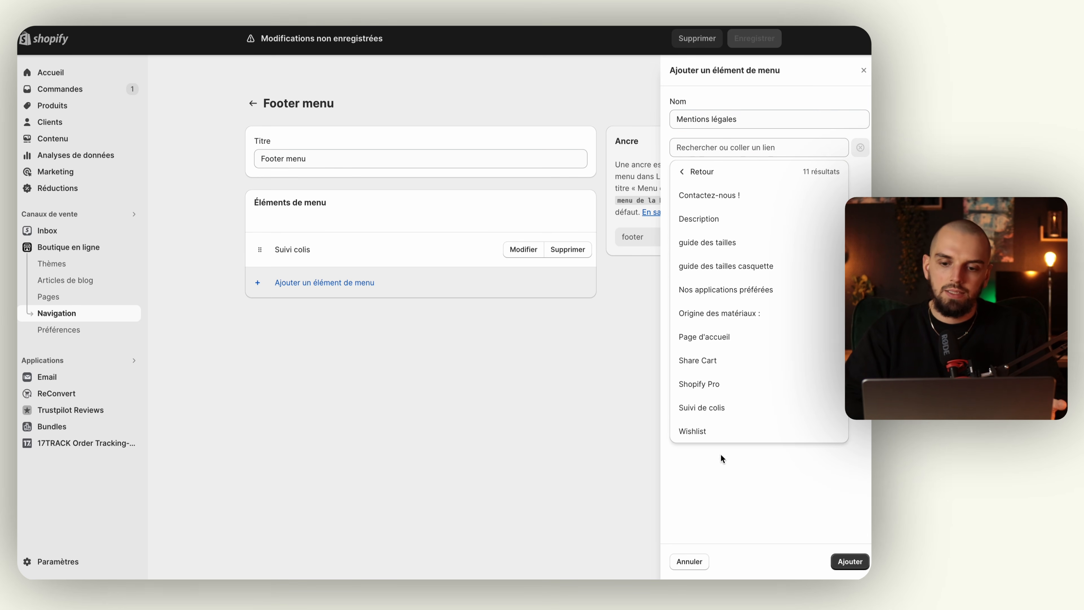
click(725, 467)
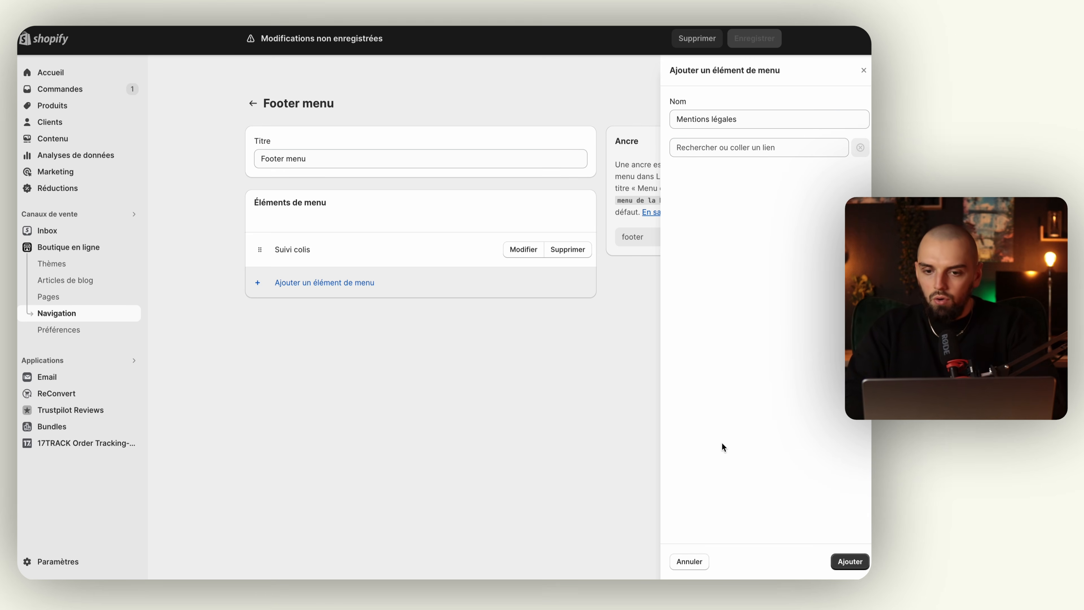
click(700, 563)
click(767, 325)
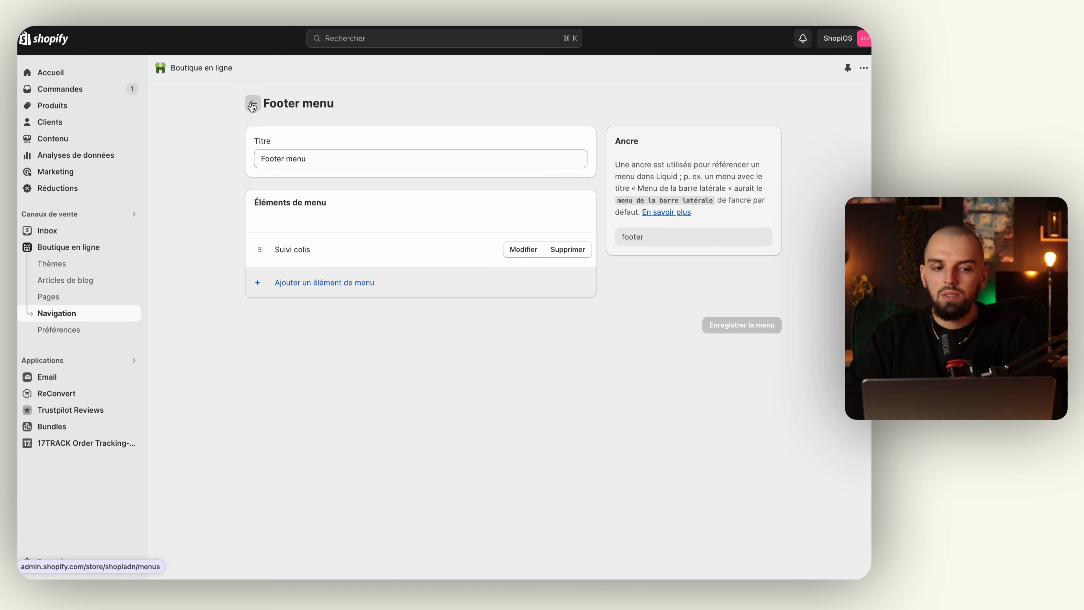
Check the new footer link on the live storefront, then return to the admin menus list.
click(133, 248)
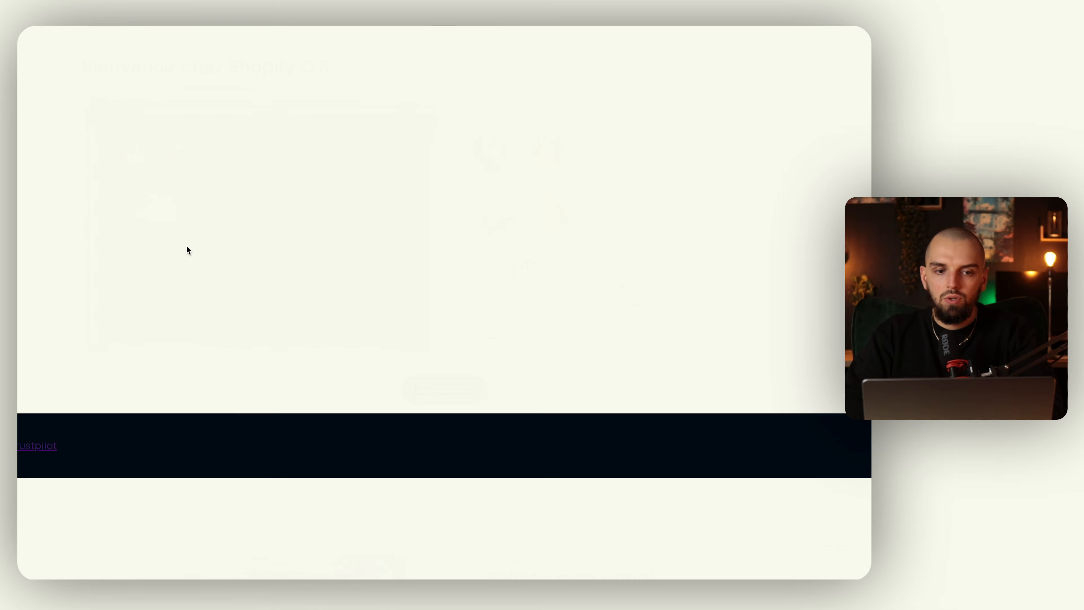
scroll(252, 256, down, 15)
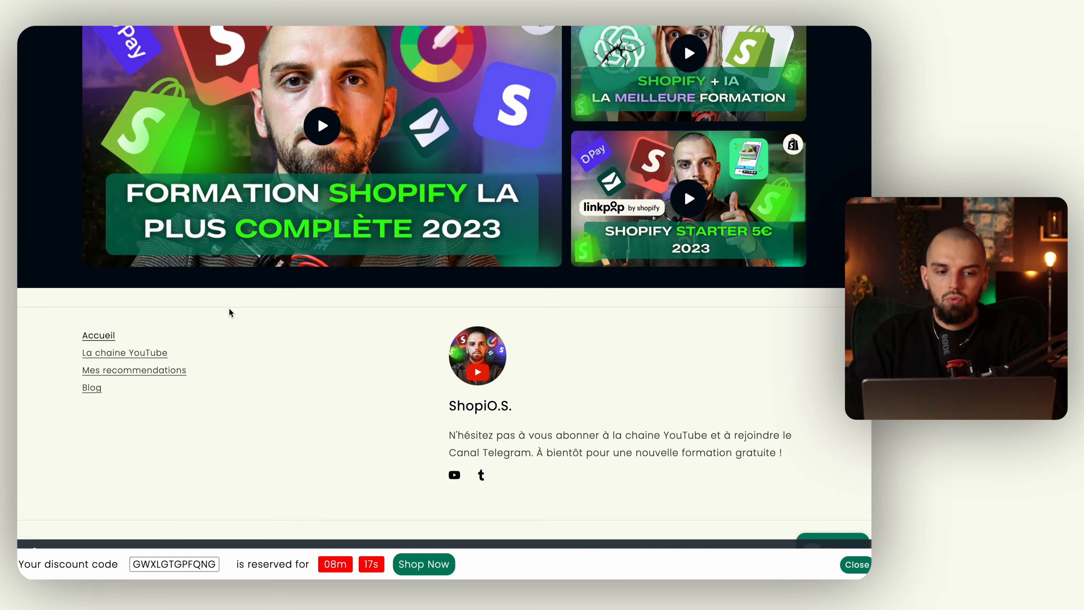
mouse_move(19, 324)
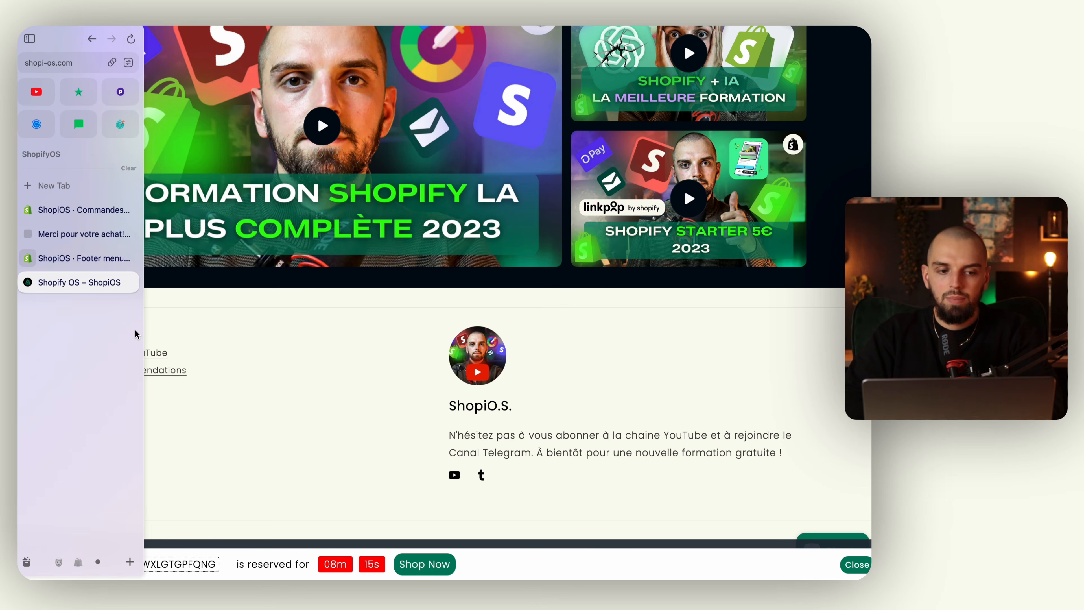
click(64, 258)
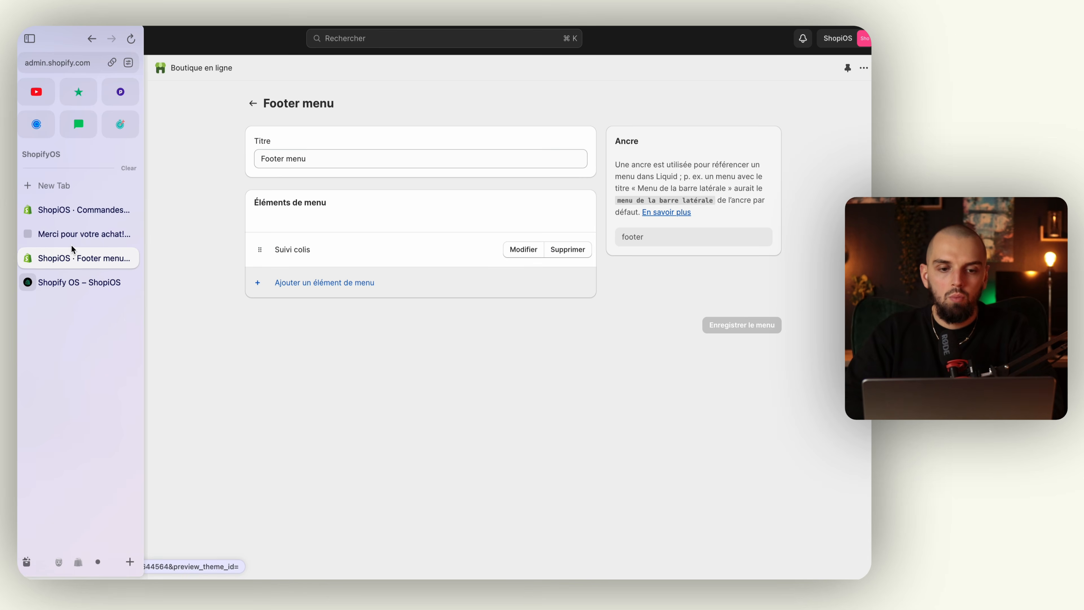
click(252, 103)
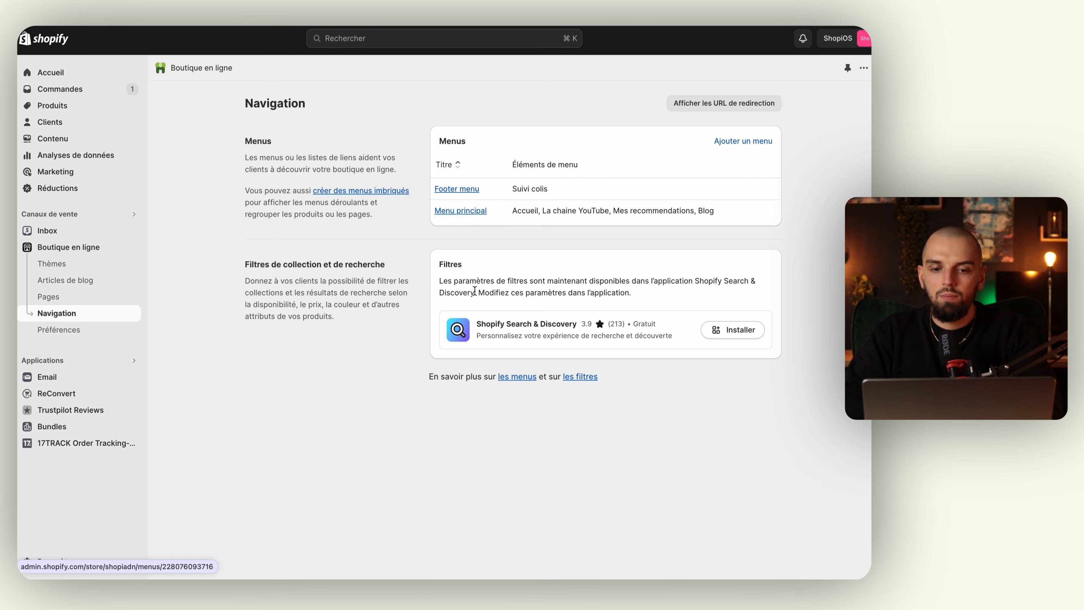
Add a 'Suivi Colis' item with the 17TRACK URL to Menu principal and save it.
click(479, 214)
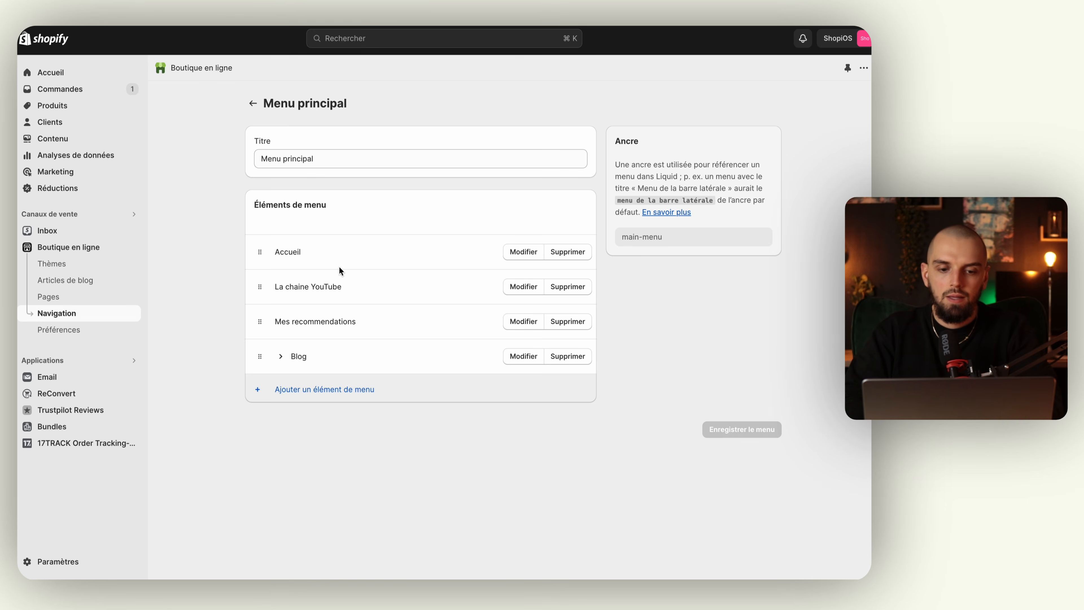
click(305, 384)
text(Suivi Colis)
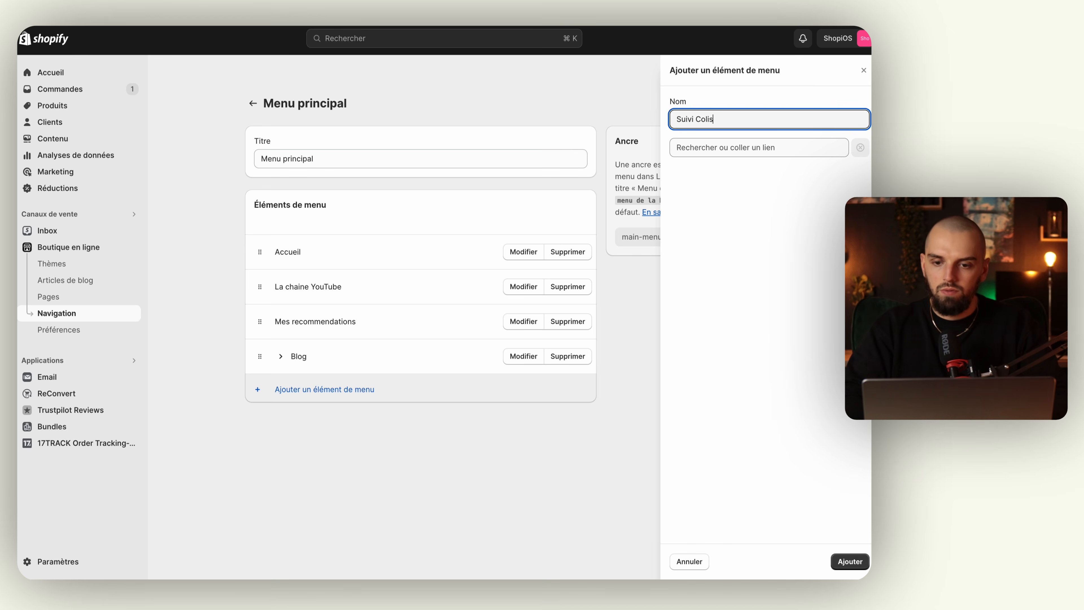
click(796, 148)
text(https://shopi-os.com/apps/17TRACK)
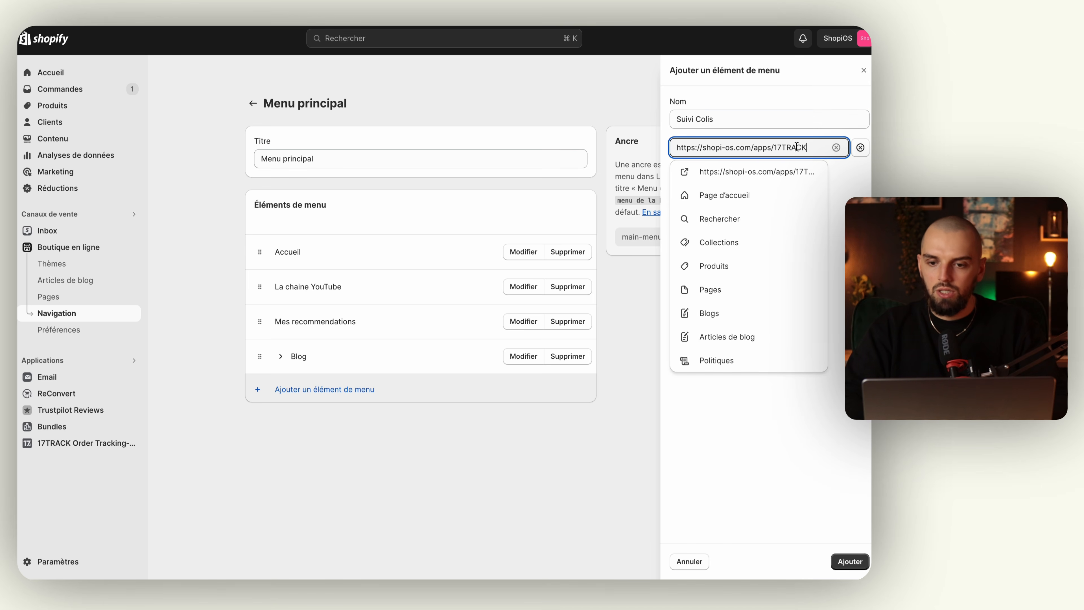
click(784, 183)
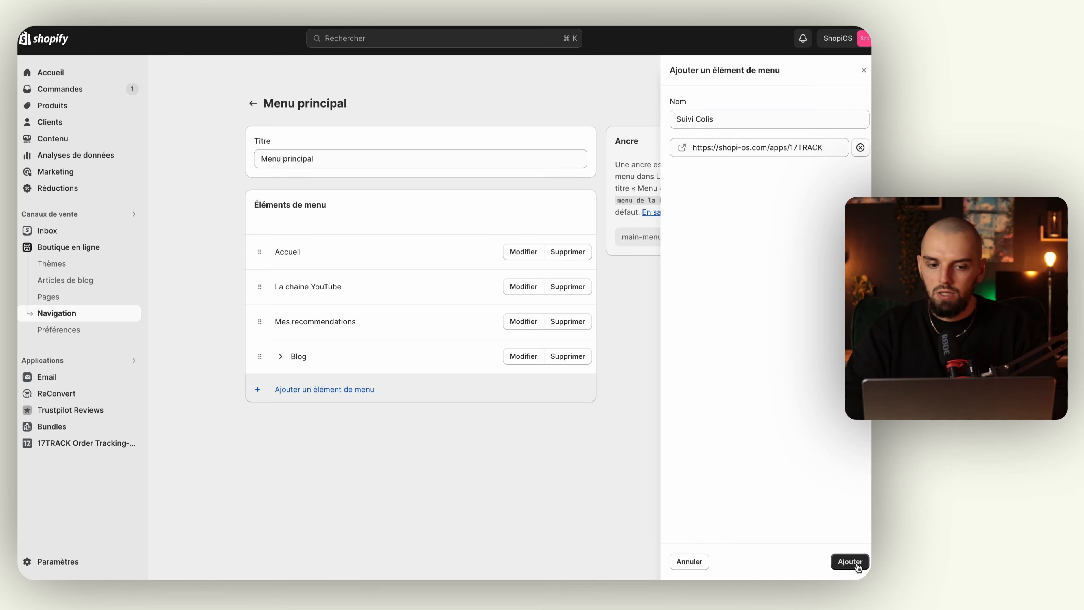
click(849, 561)
click(727, 458)
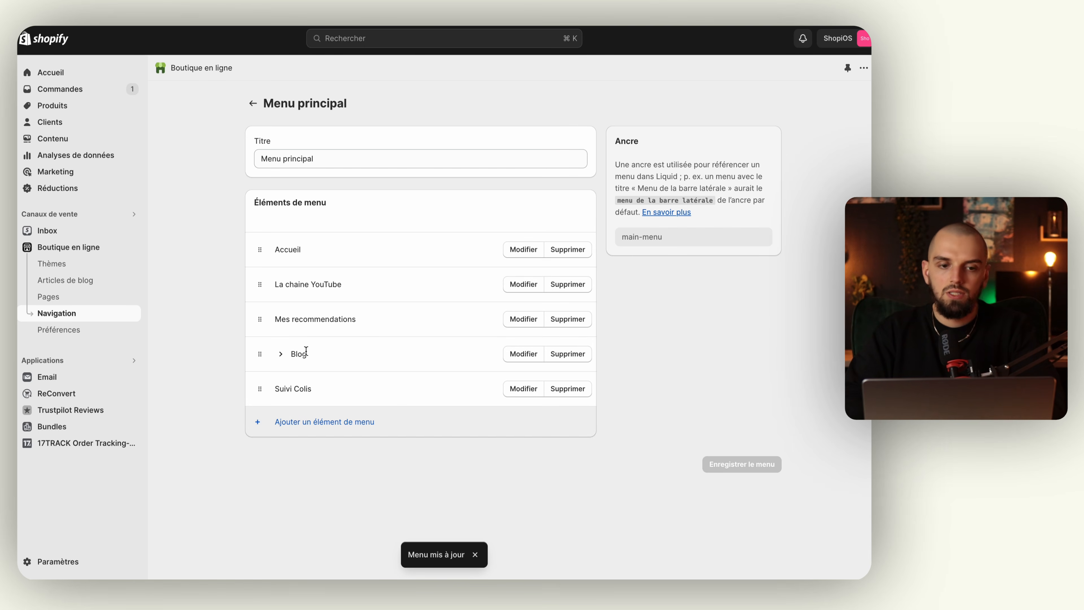
mouse_move(19, 248)
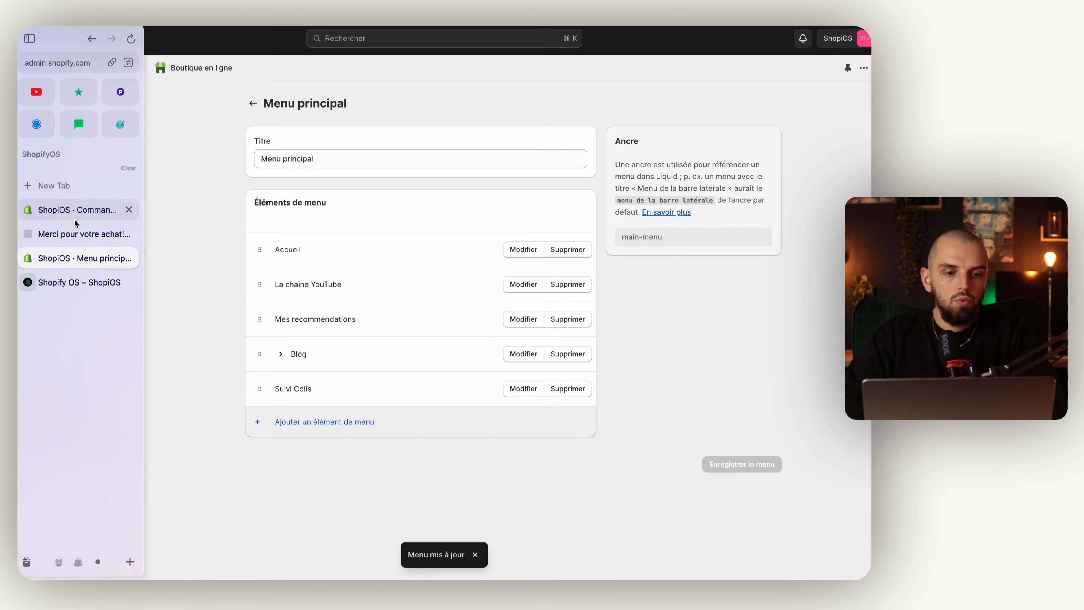
Reload the storefront, dismiss the discount banner, and open the Suivi Colis page.
click(56, 283)
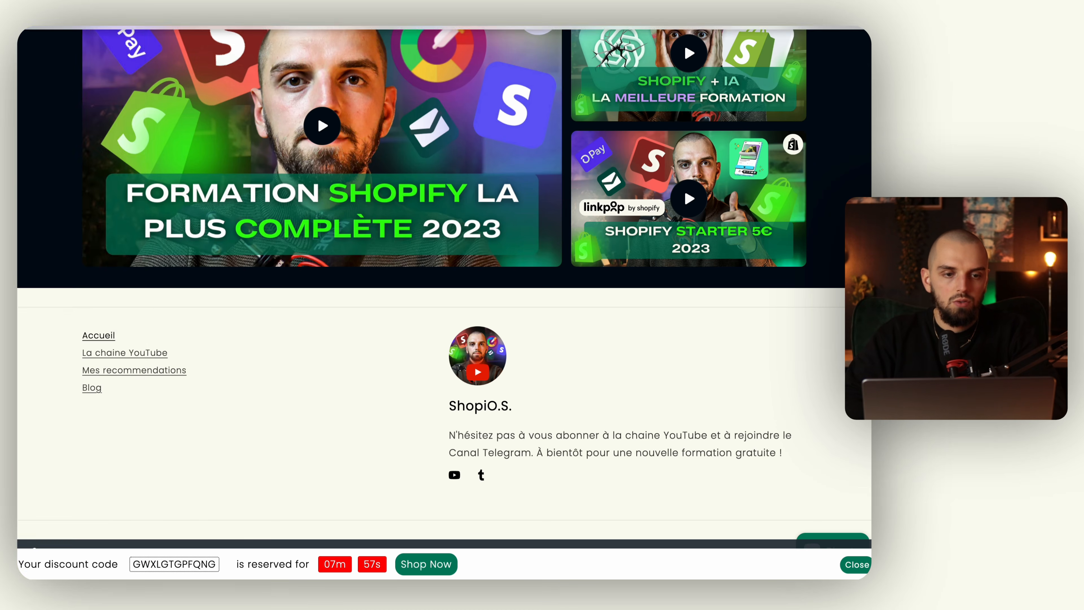
click(132, 40)
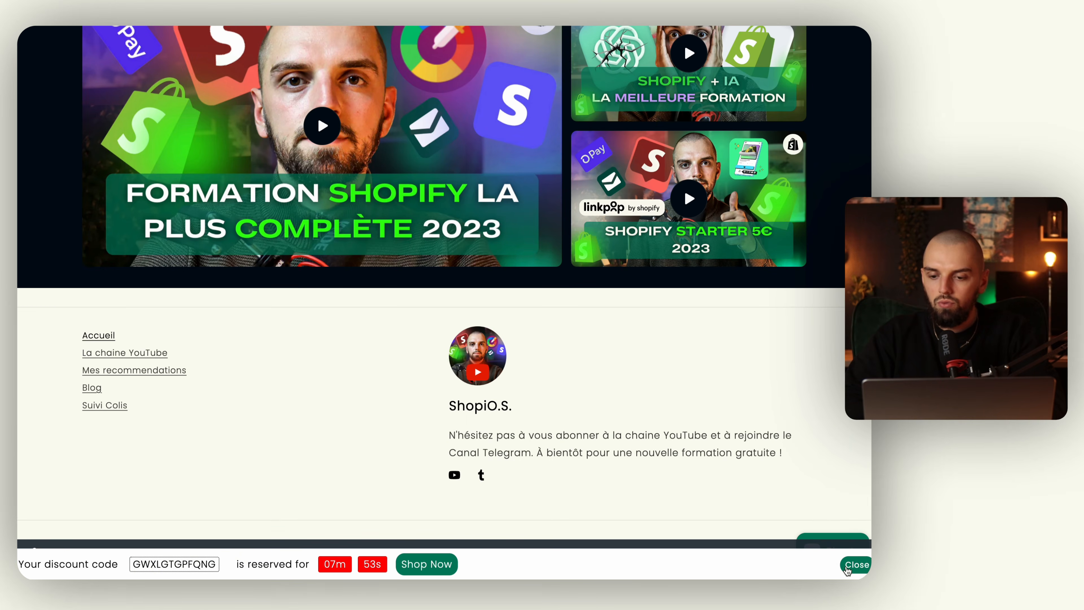
click(848, 565)
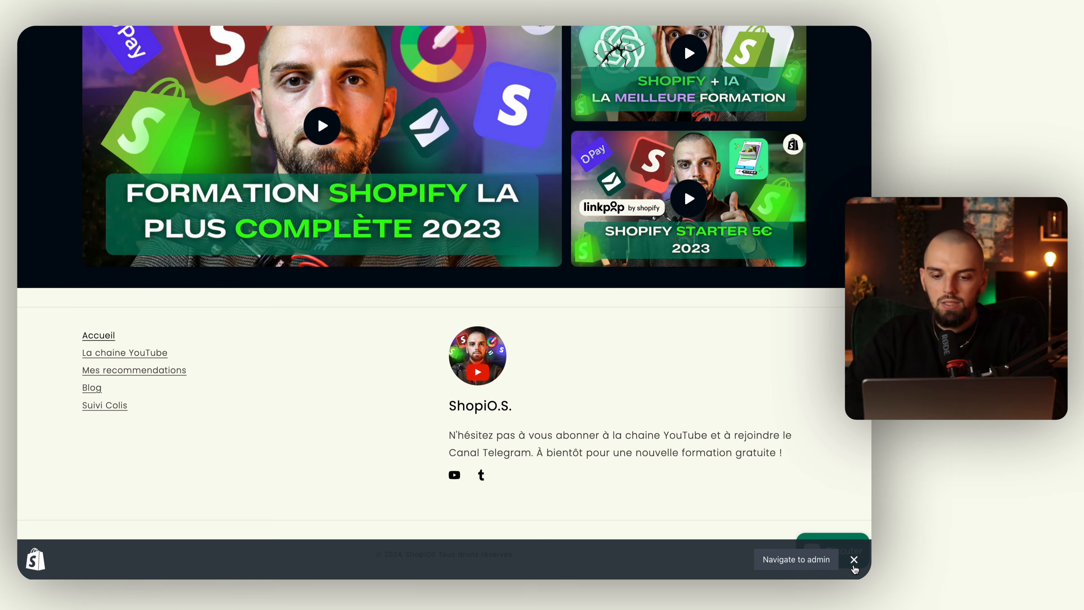
click(118, 412)
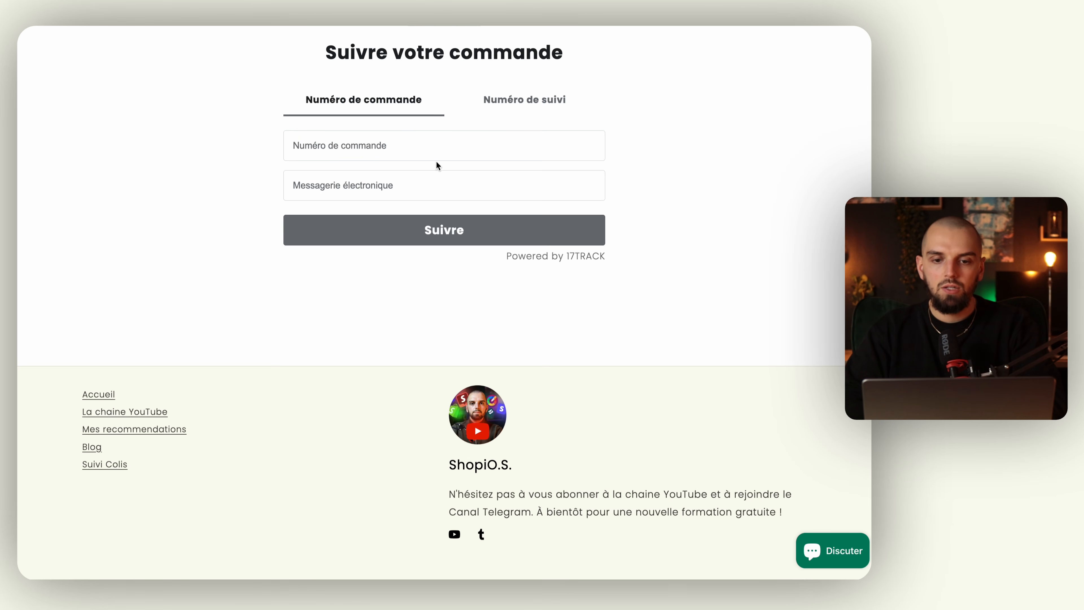
Look up tracking number 009 and a revised number, getting no tracking information found.
click(525, 103)
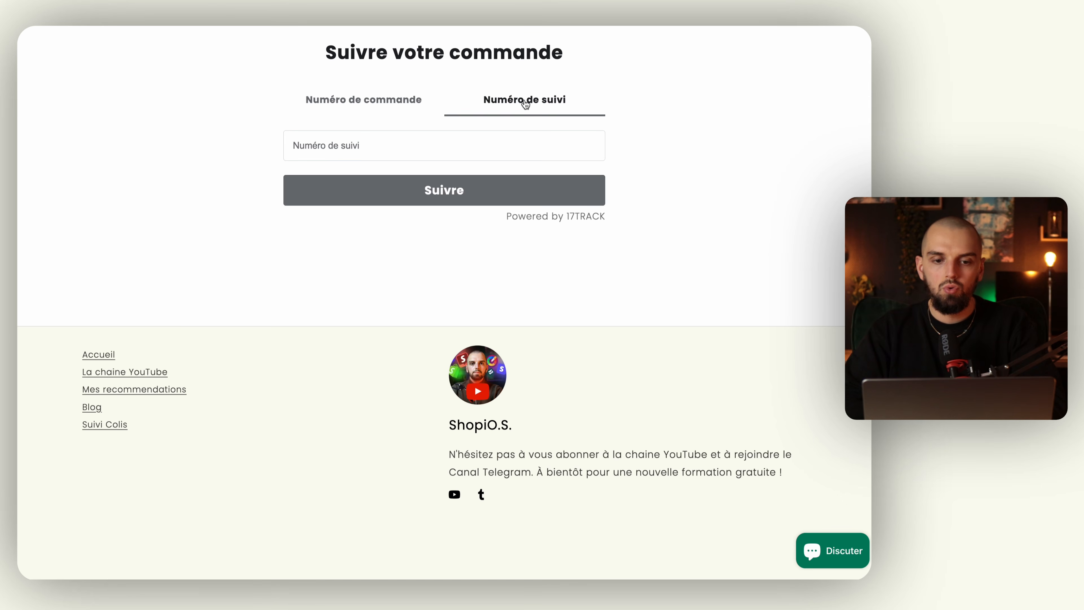
click(368, 154)
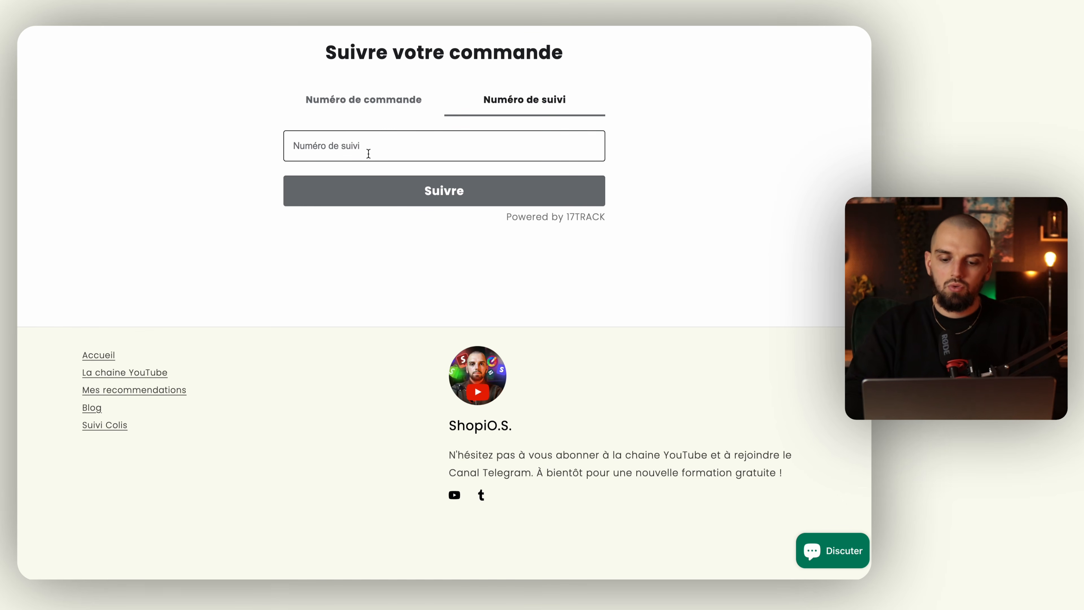
text(009089008)
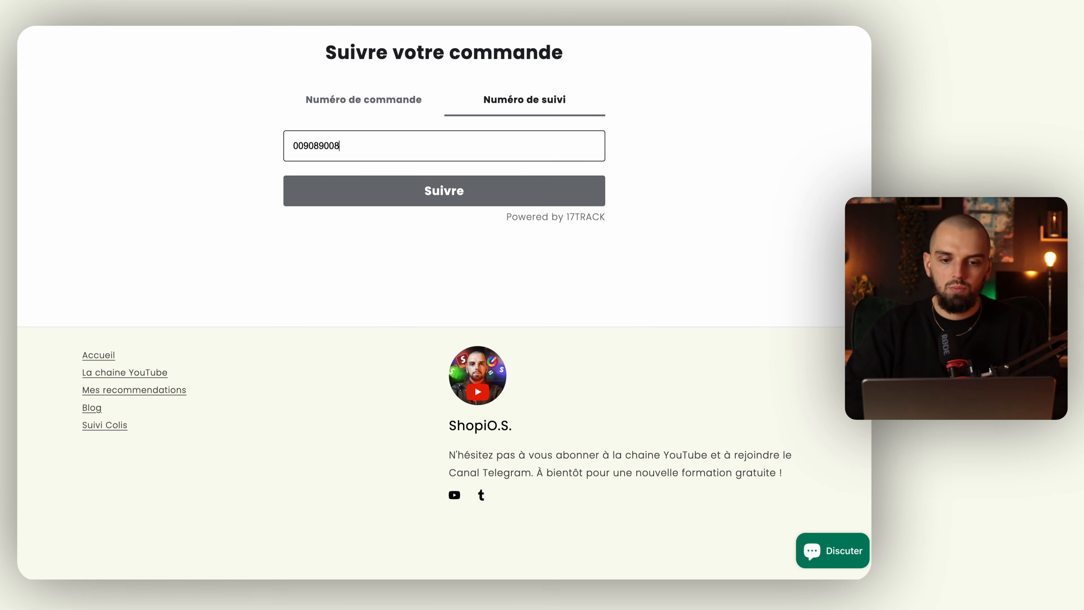
click(397, 190)
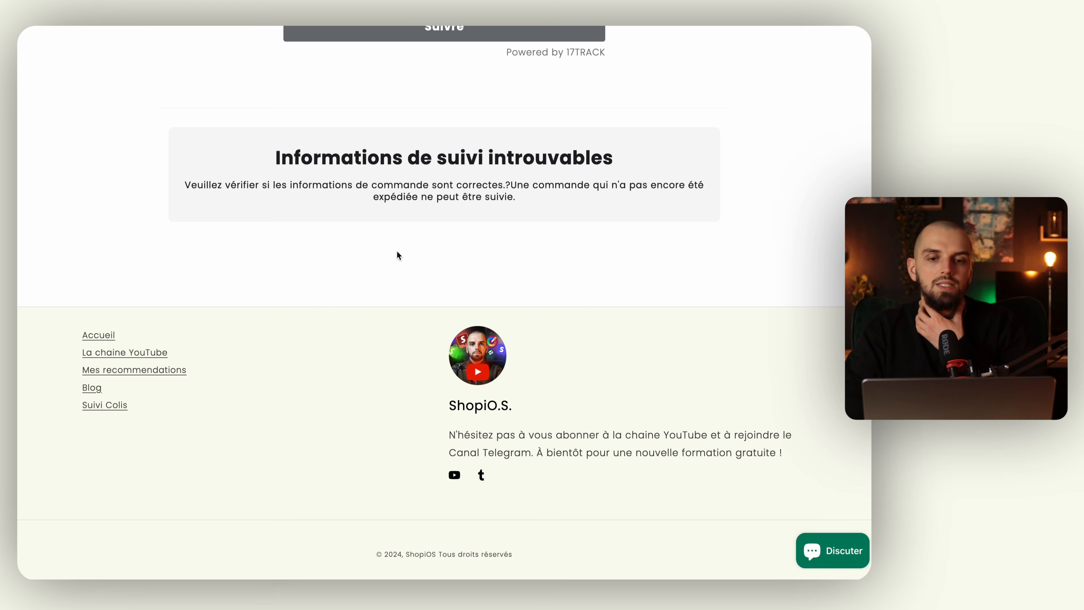
scroll(397, 252, up, 4)
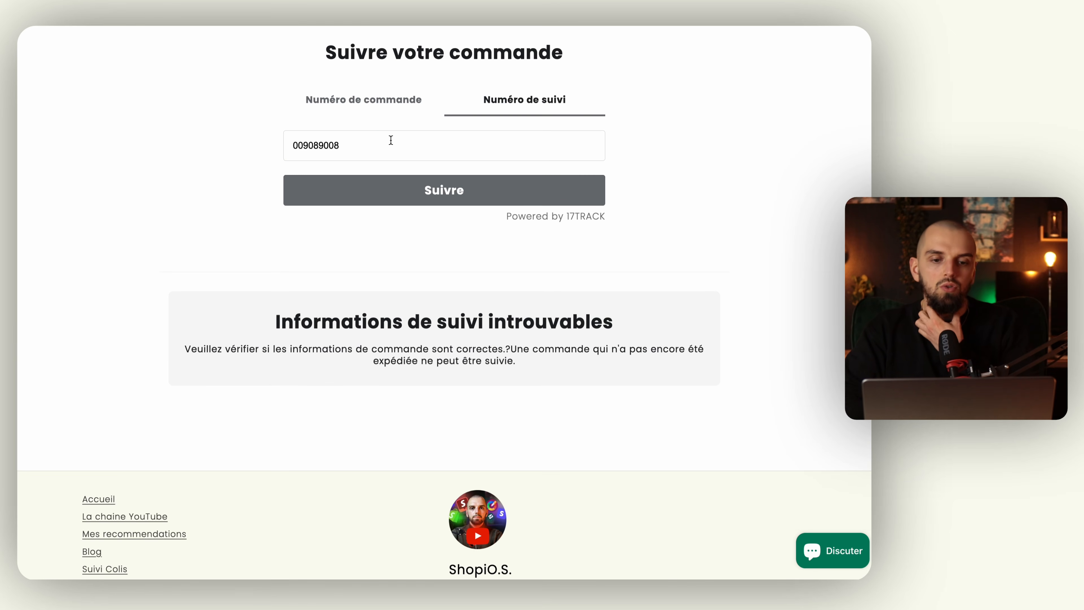
click(385, 146)
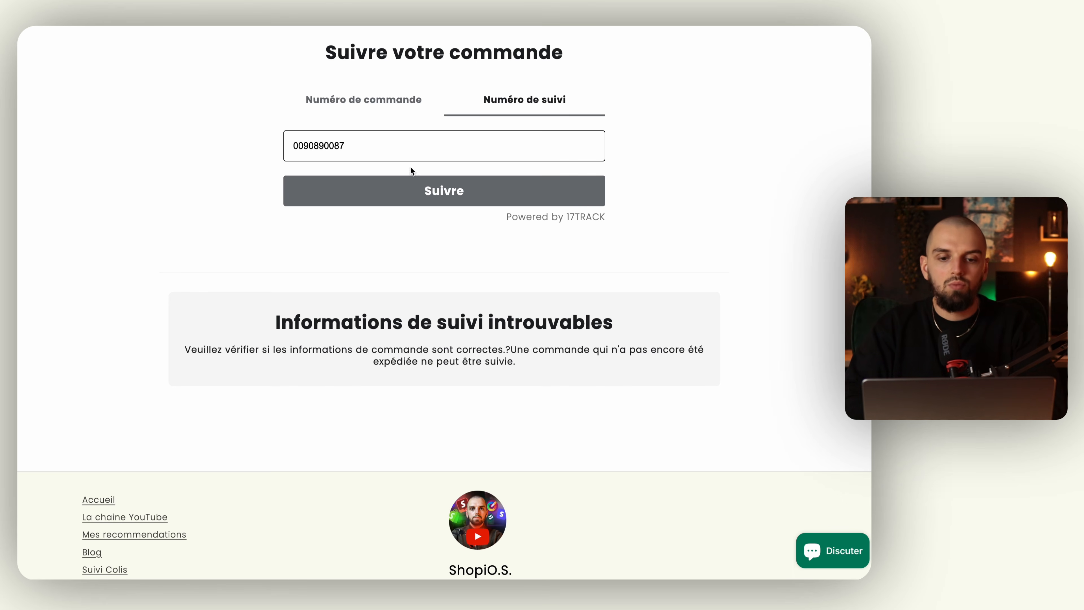
click(431, 191)
scroll(334, 245, up, 5)
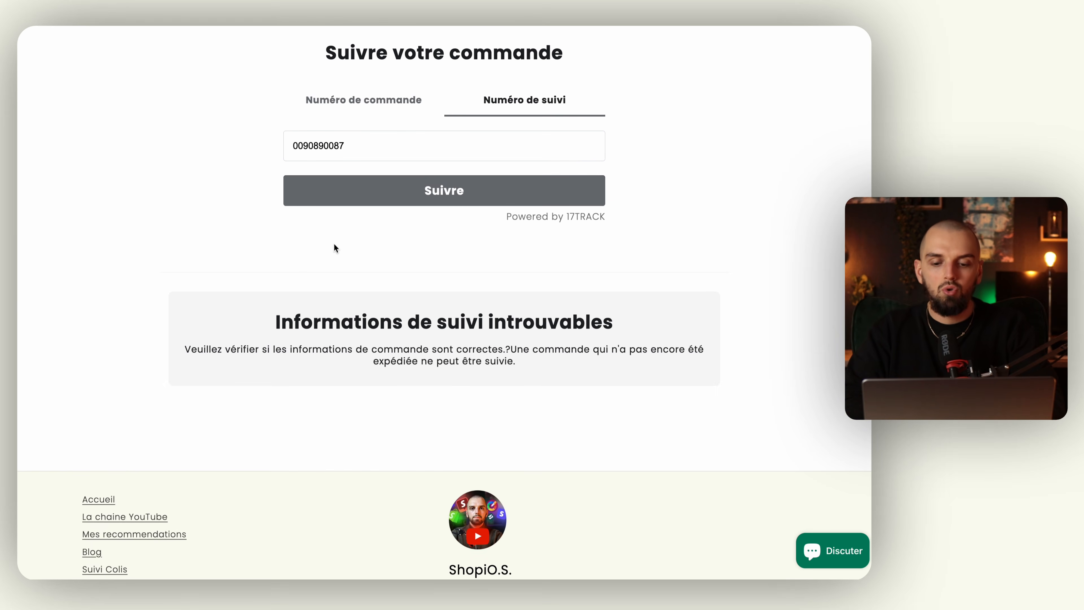
scroll(333, 244, left, 5)
Check Menu principal in the admin, glance at the mind map, then open 17TRACK Order Tracking.
mouse_move(19, 247)
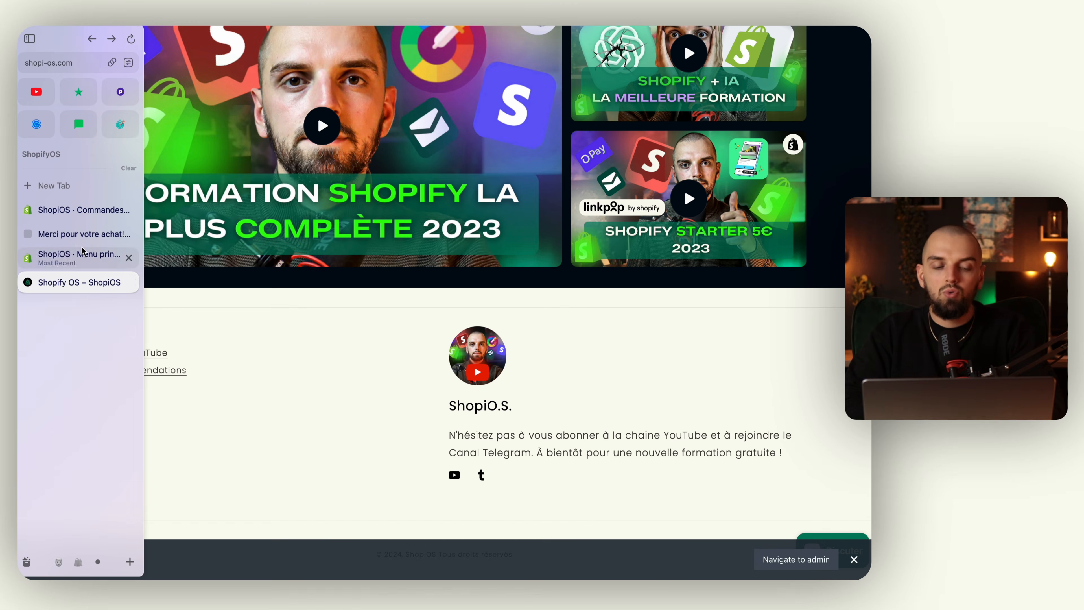
click(85, 258)
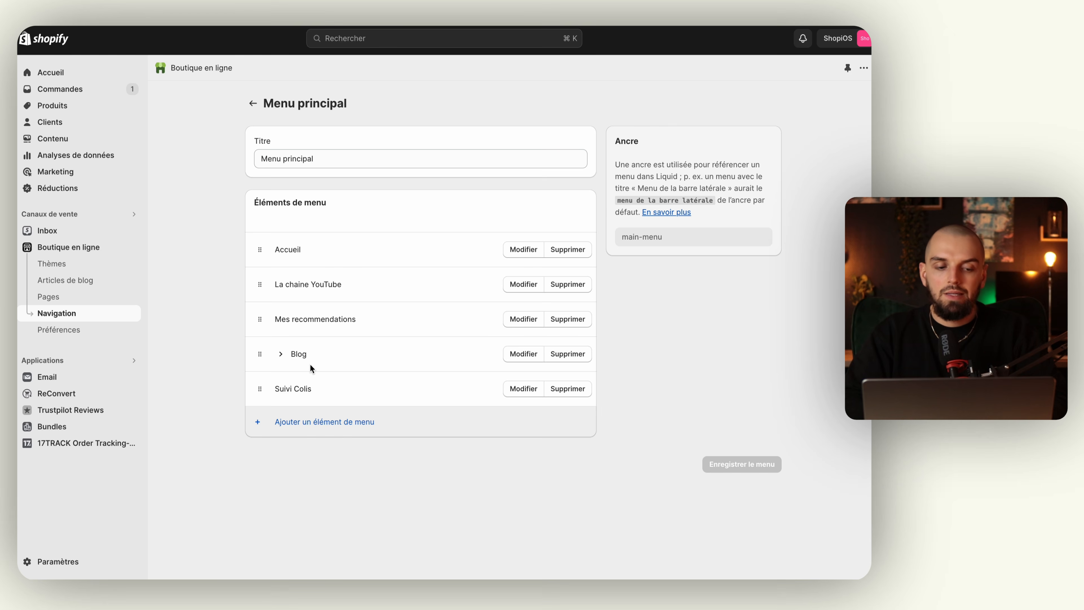
key(ctrl+Left)
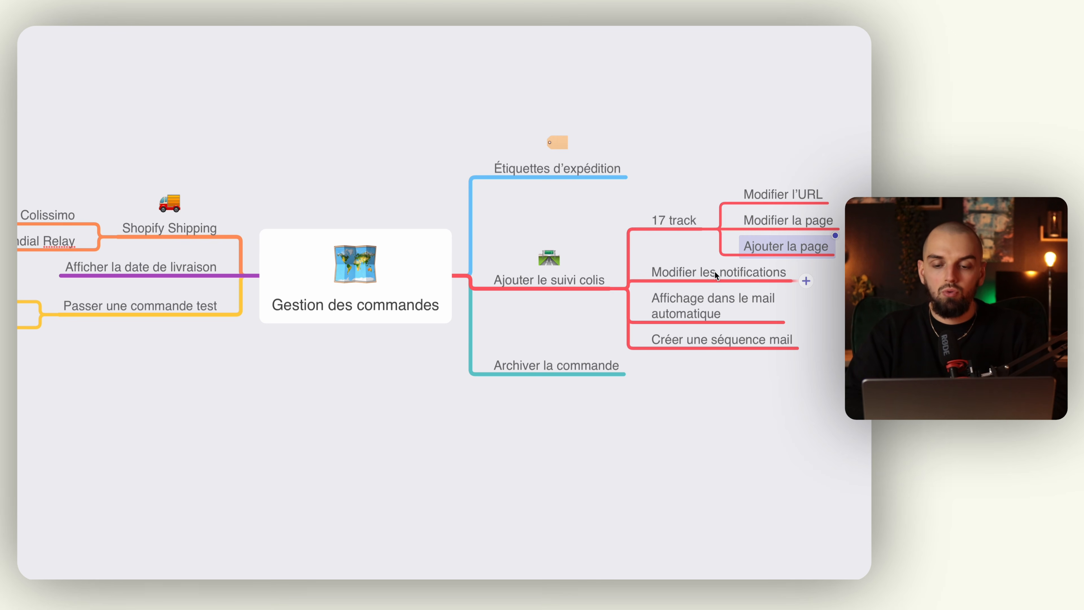
key(ctrl+Right)
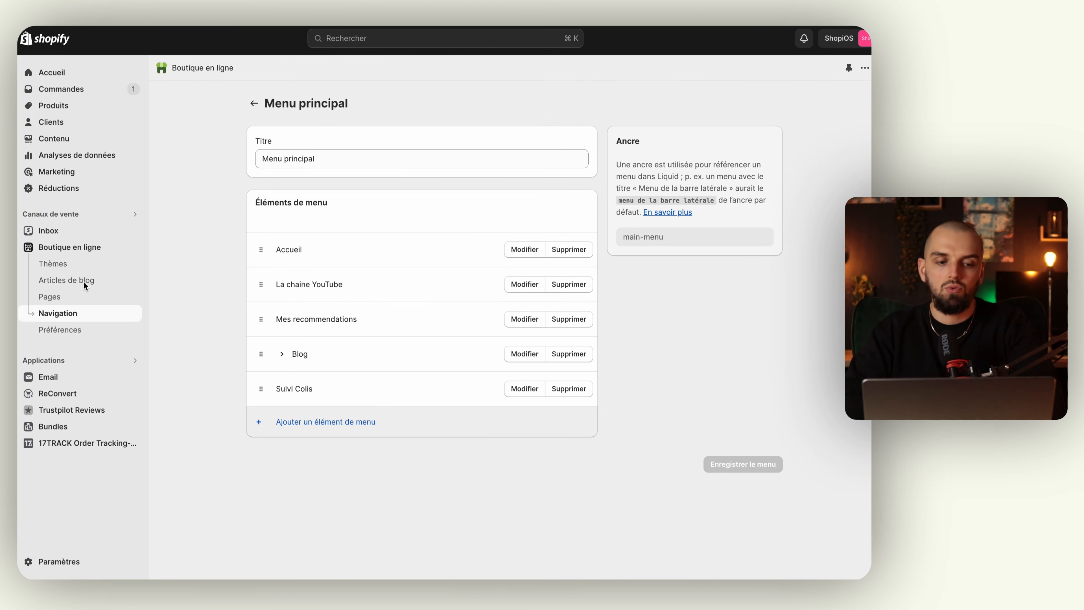
click(68, 442)
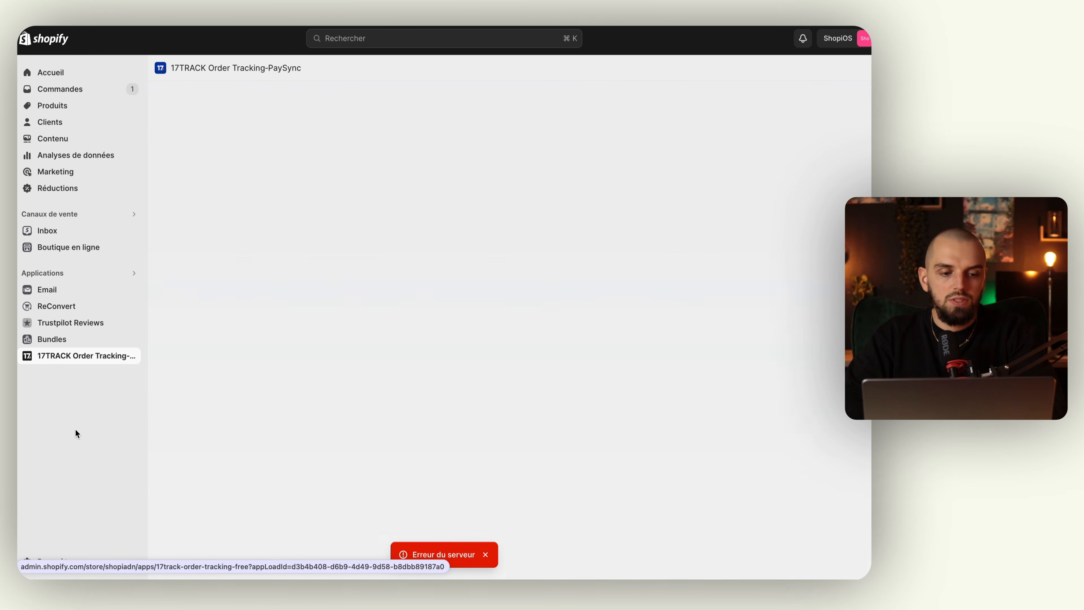
Reload 17TRACK after the server error, open its Notifications page, and dismiss the onboarding guide.
mouse_move(19, 273)
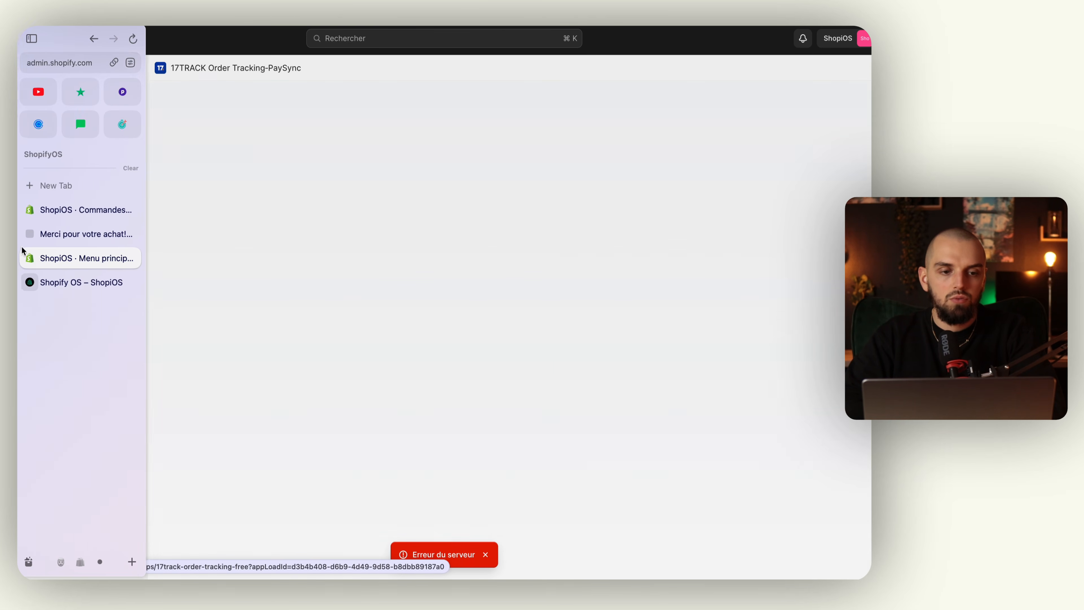
click(131, 39)
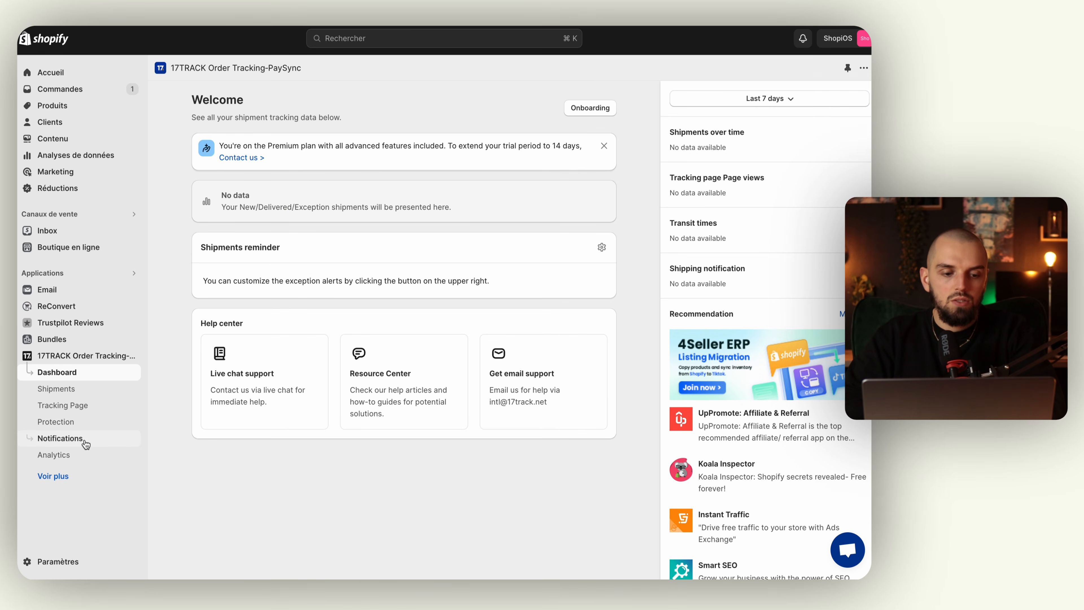
click(89, 442)
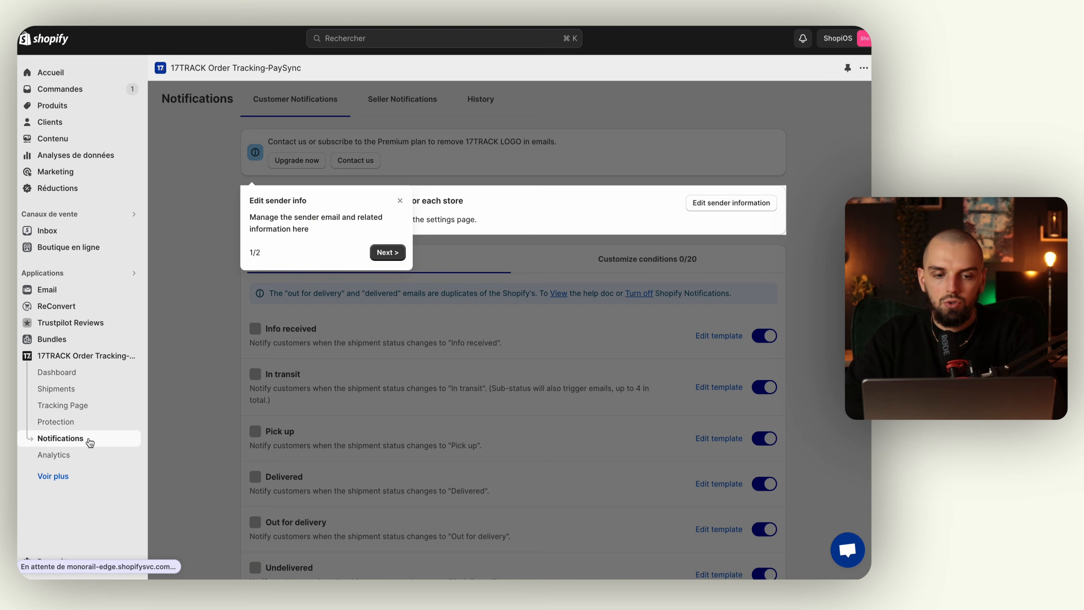
click(388, 252)
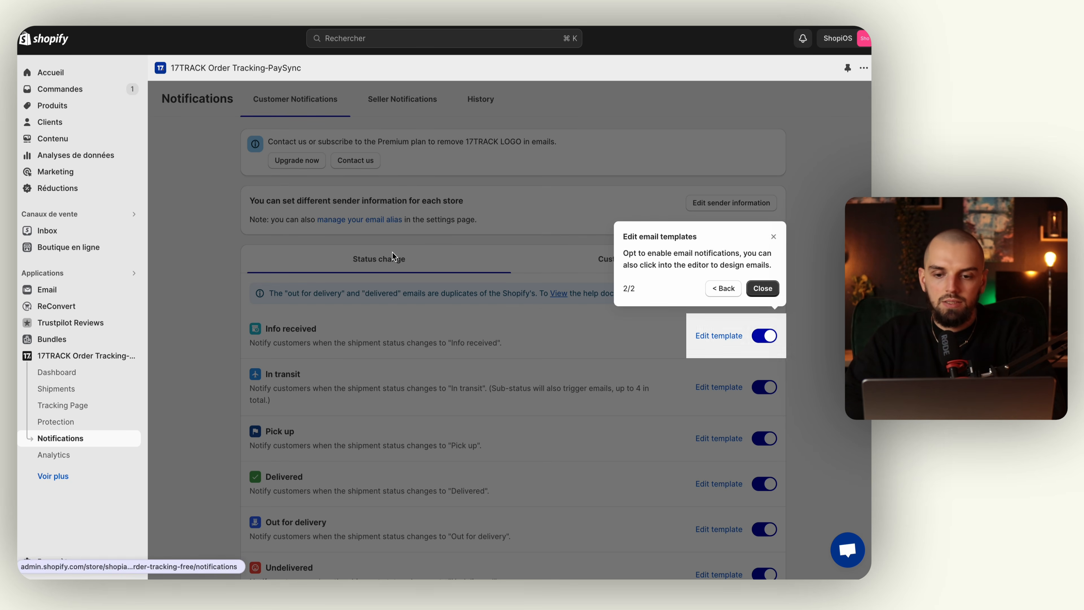
click(774, 237)
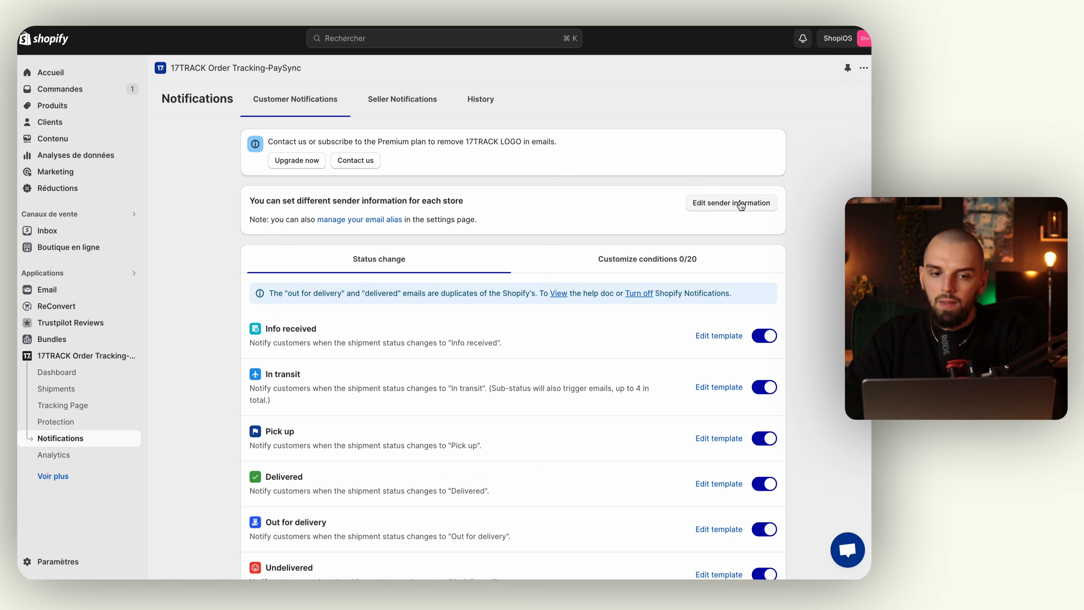
Turn off the In transit and Pick up emails, keep Info received on, and edit its template.
scroll(440, 169, down, 3)
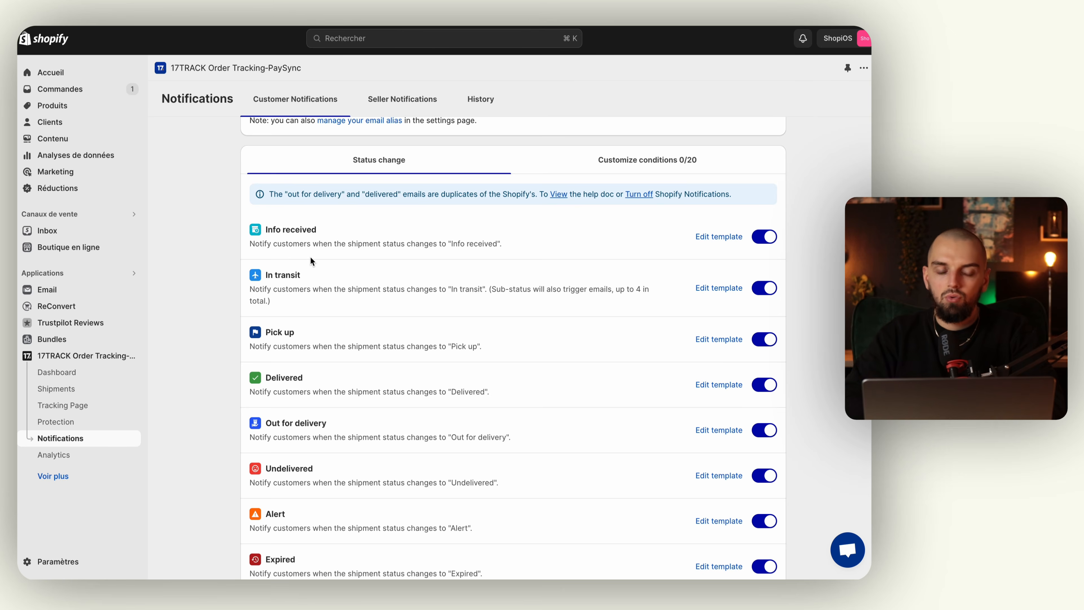
scroll(311, 261, down, 1)
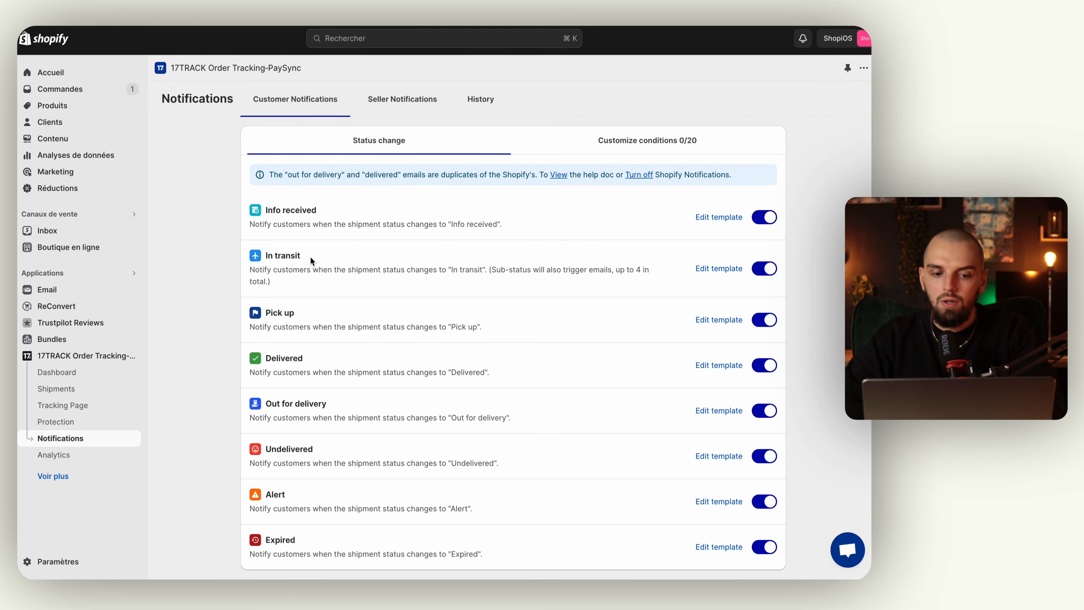
scroll(310, 261, down, 1)
scroll(311, 261, up, 3)
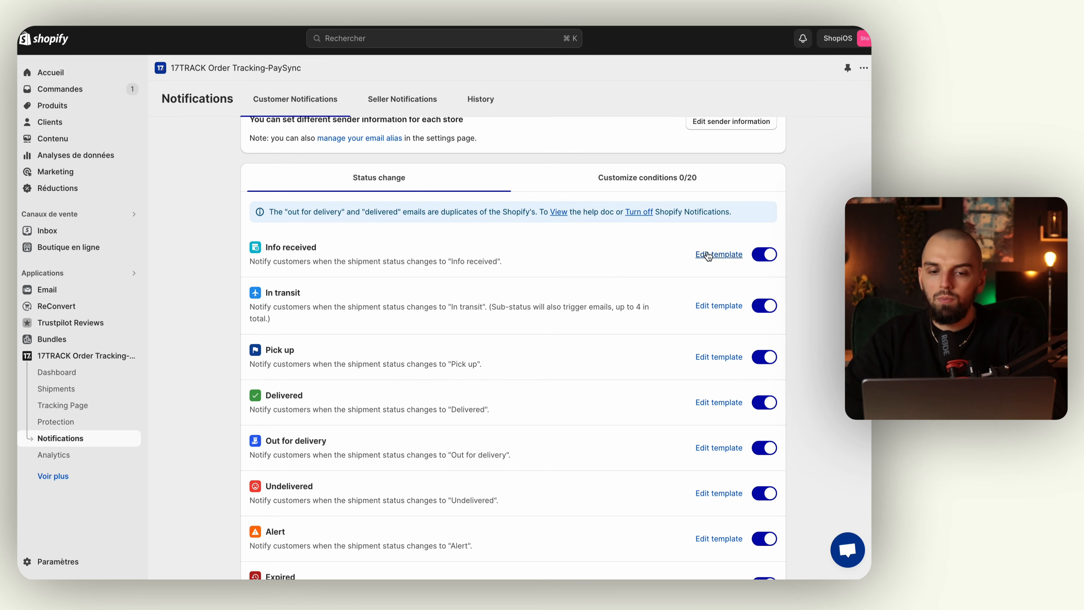
click(767, 259)
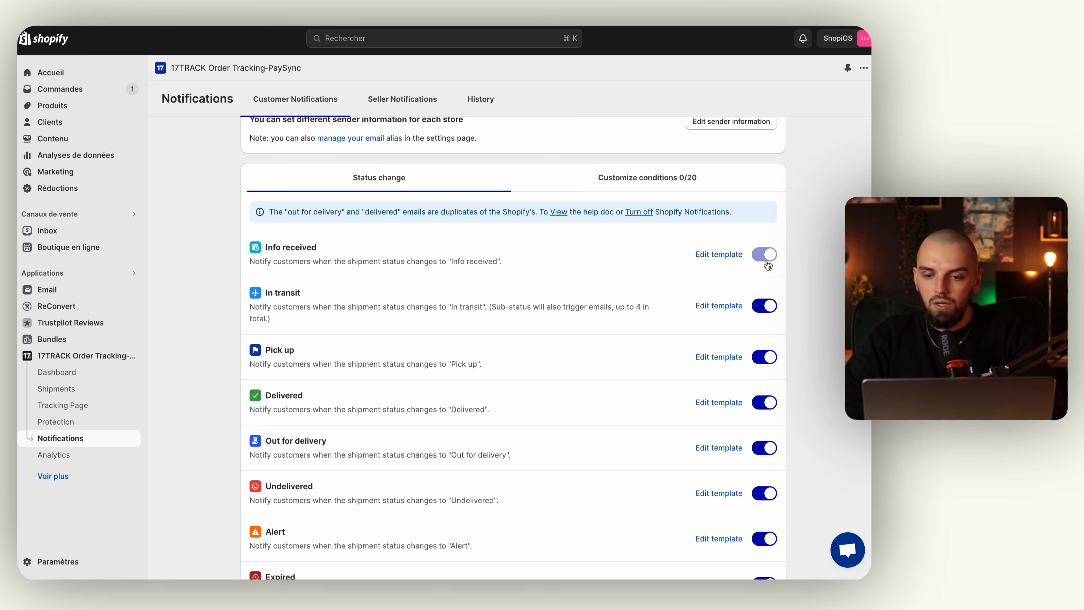
click(765, 305)
click(765, 359)
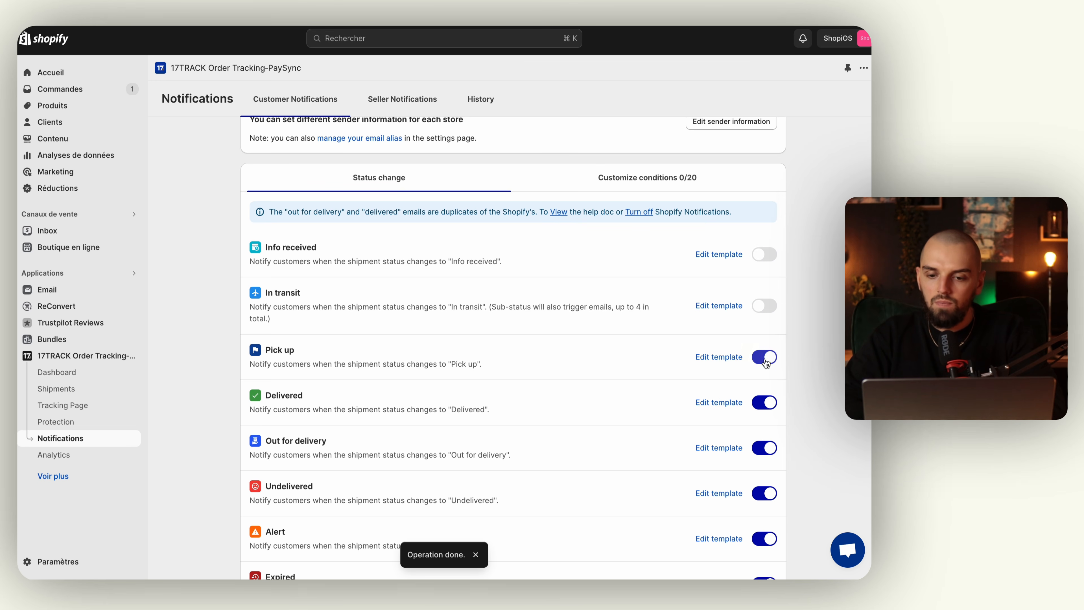
click(766, 255)
click(730, 255)
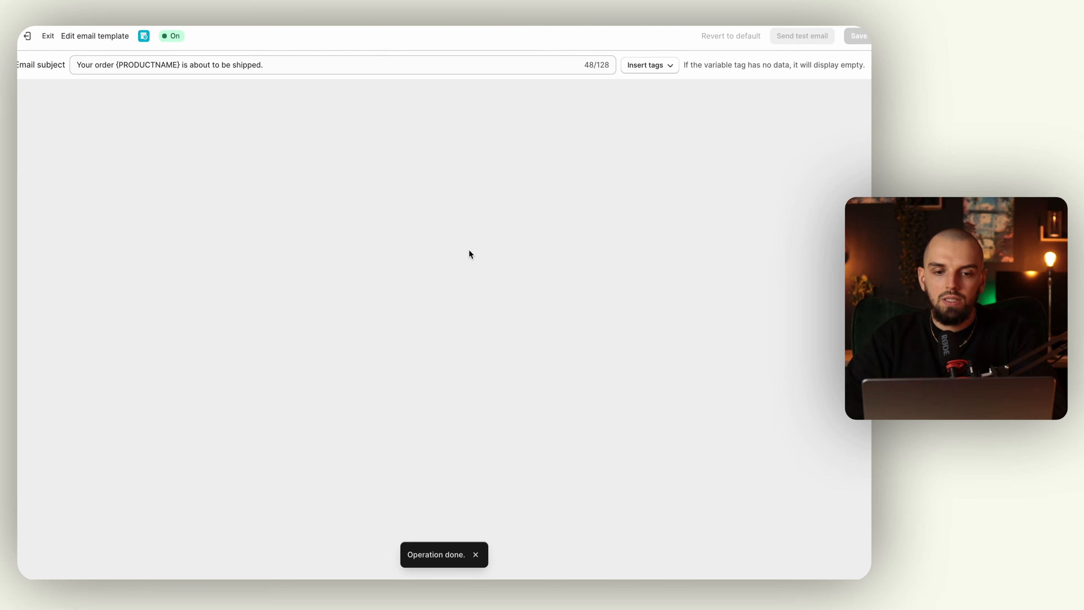
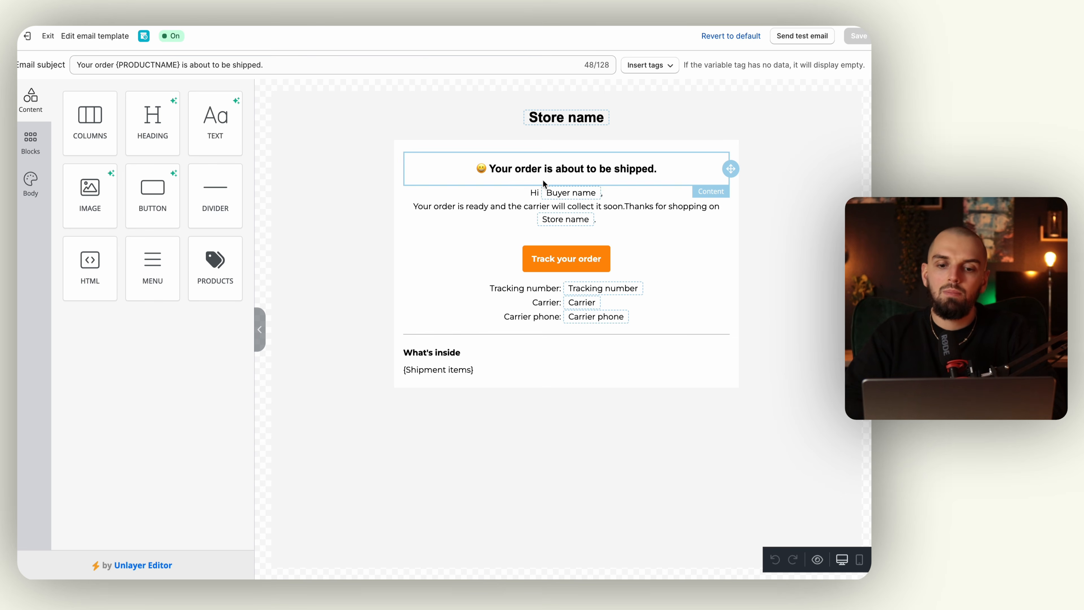
Switch on the 17TRACK In transit and Pick up notifications, then go to store Paramètres.
scroll(422, 190, left, 5)
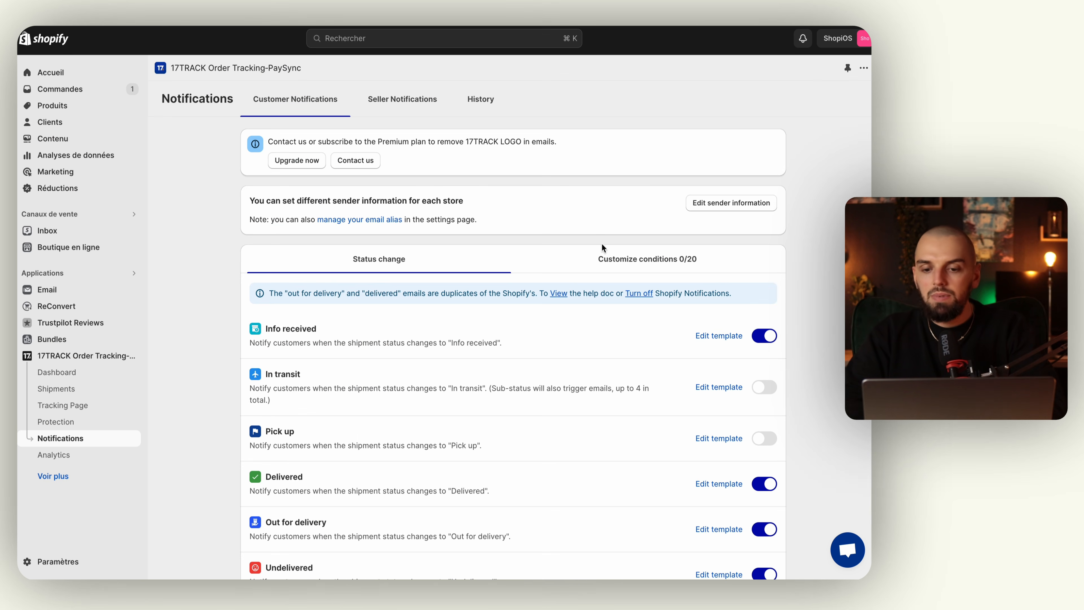
click(764, 387)
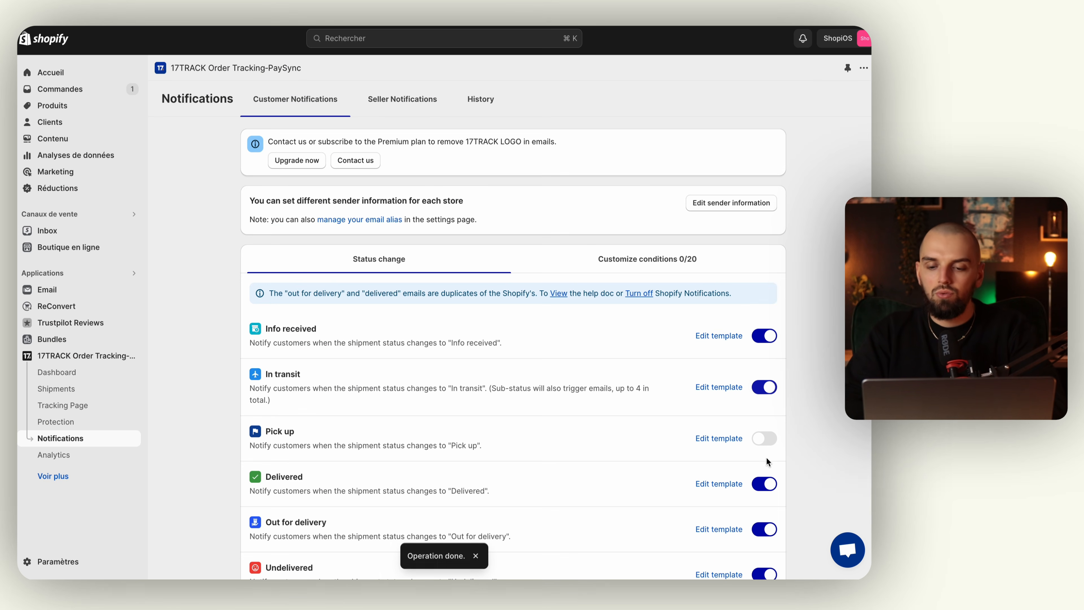
click(766, 442)
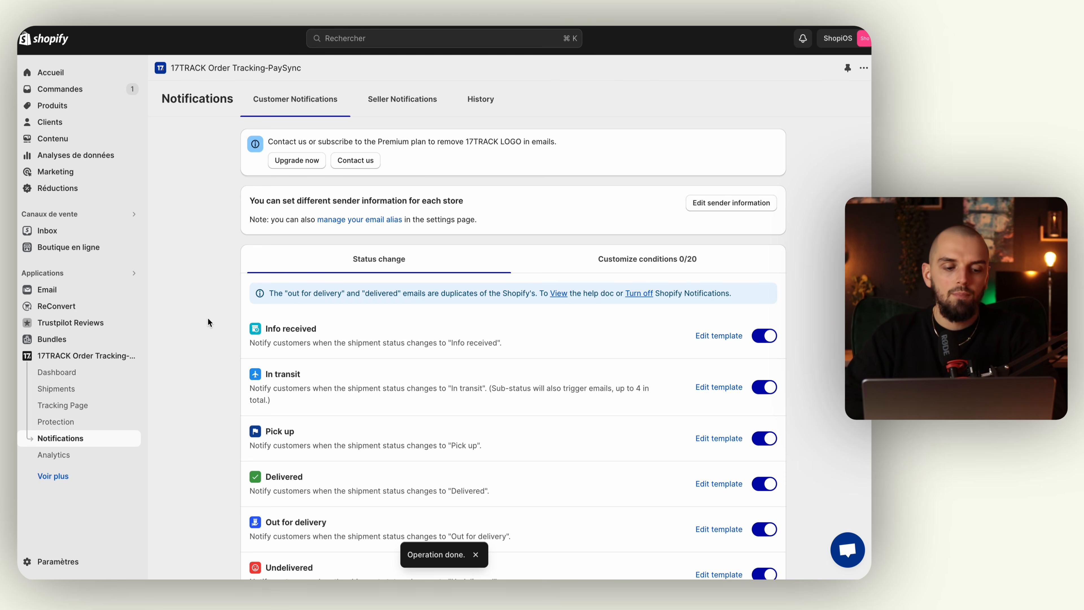
click(61, 561)
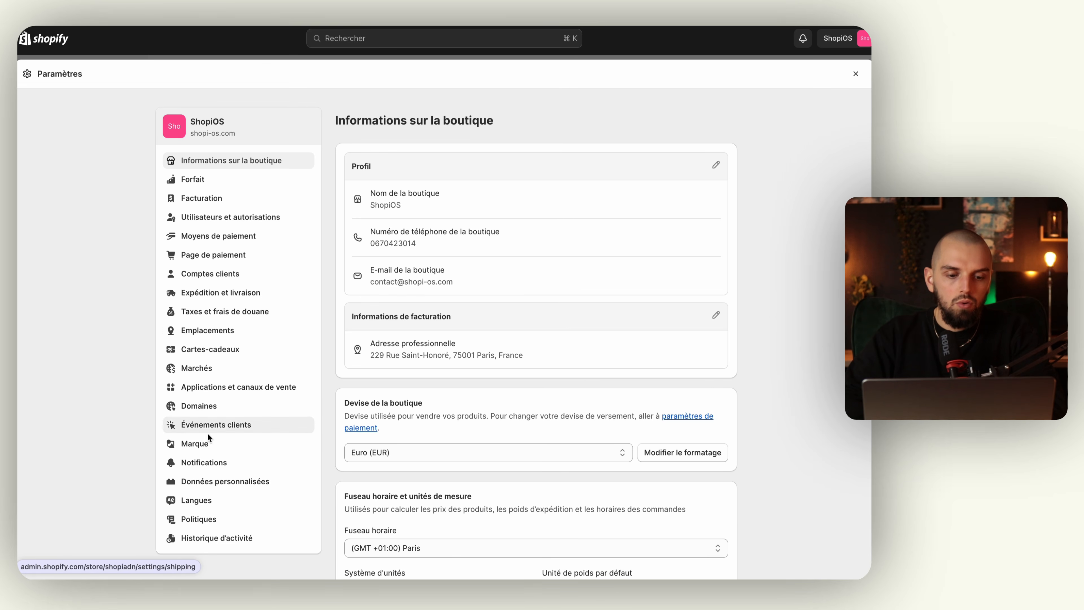
Go to the customer email template customisation page under Notifications.
click(212, 464)
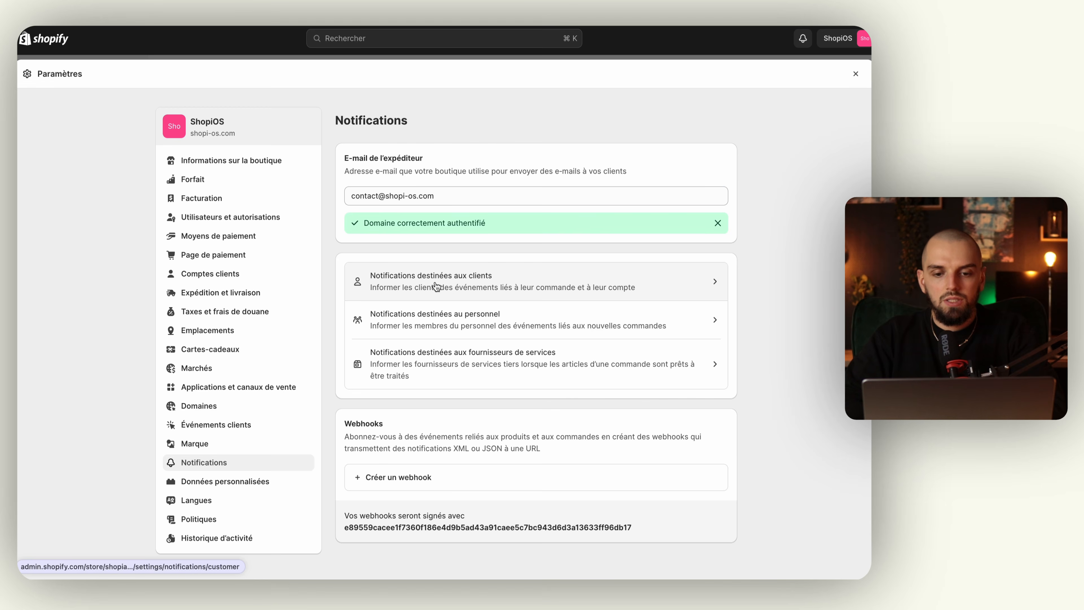
click(483, 282)
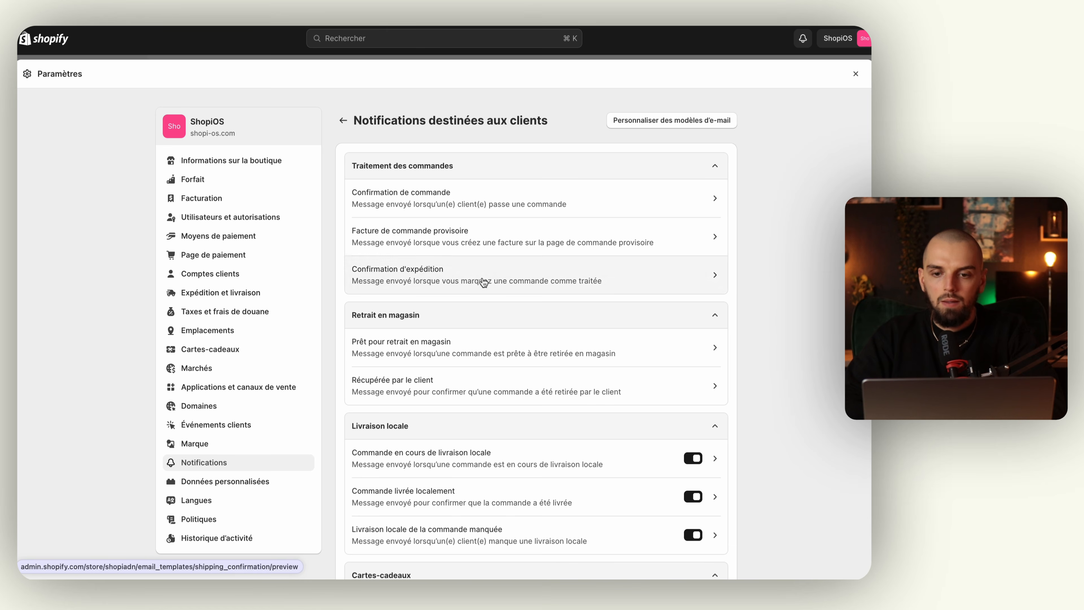
click(656, 122)
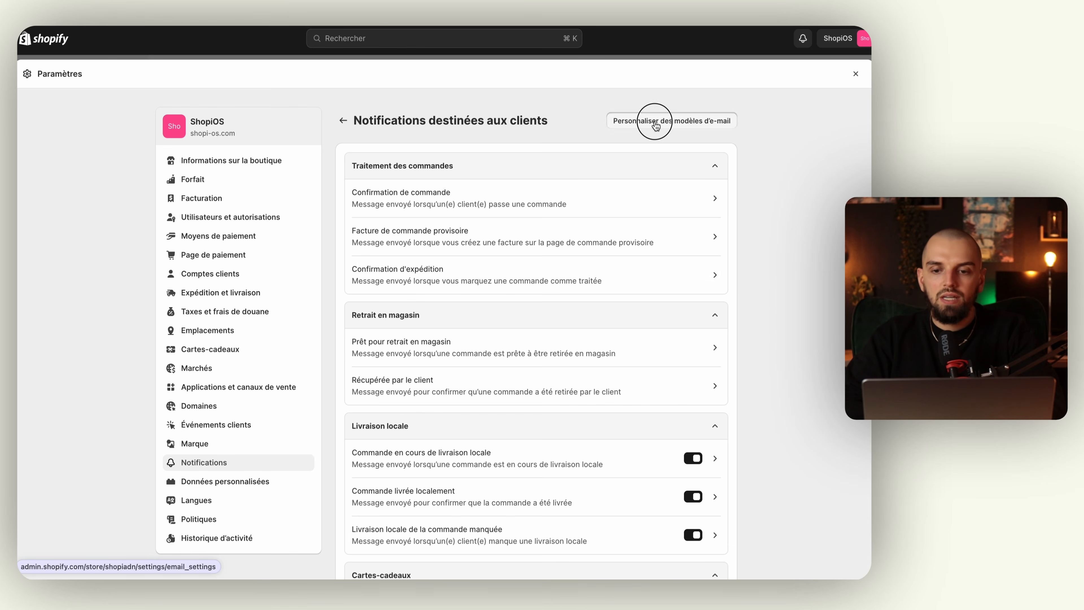
Set the email Couleur d'accent to #008060 green and save it.
click(357, 327)
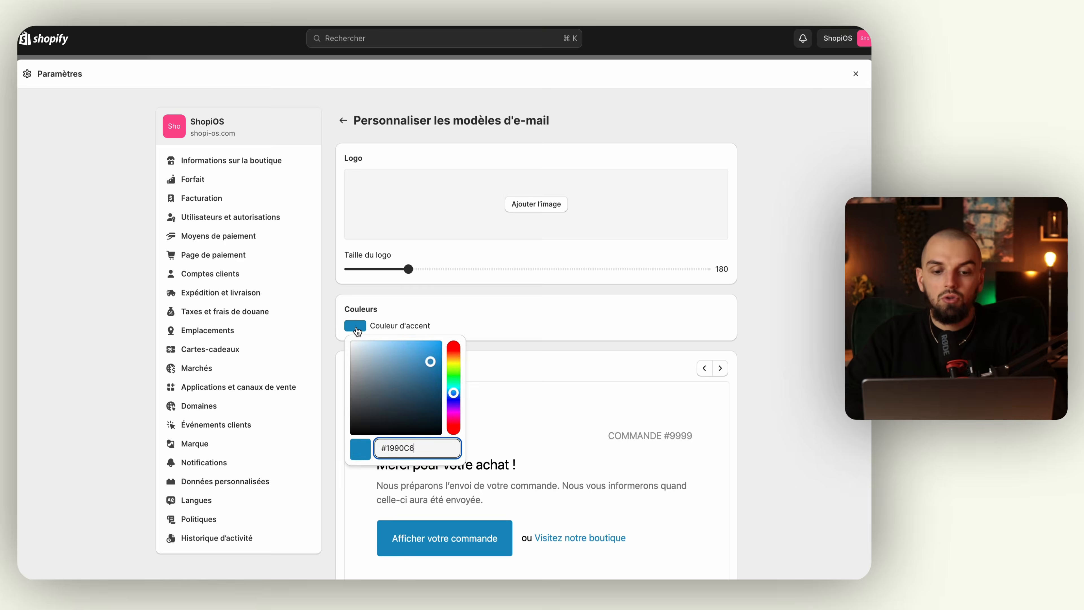
double_click(389, 444)
key(BackSpace)
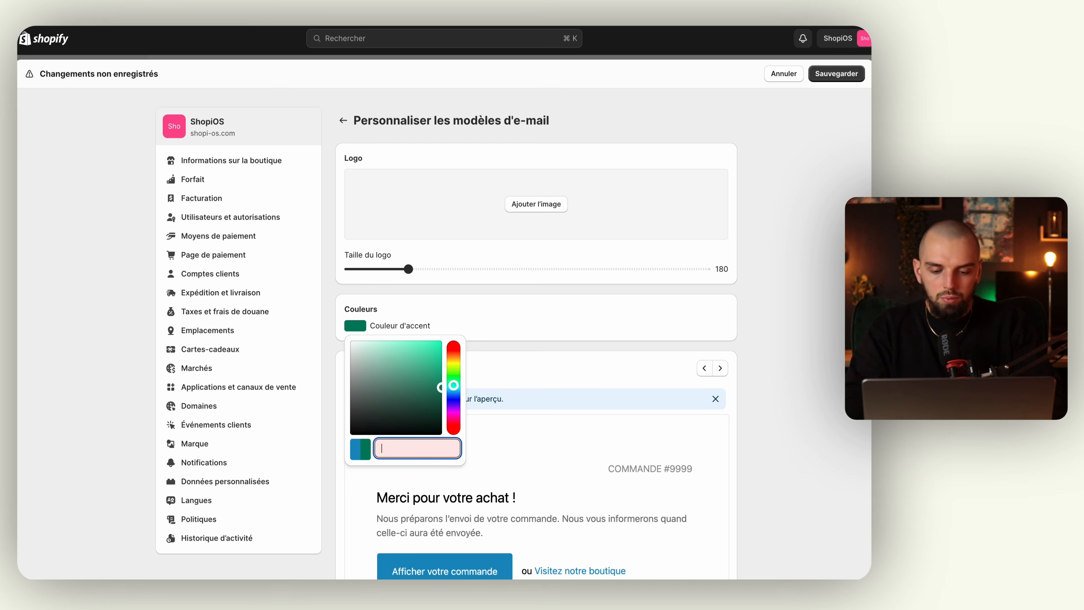
text(#008060)
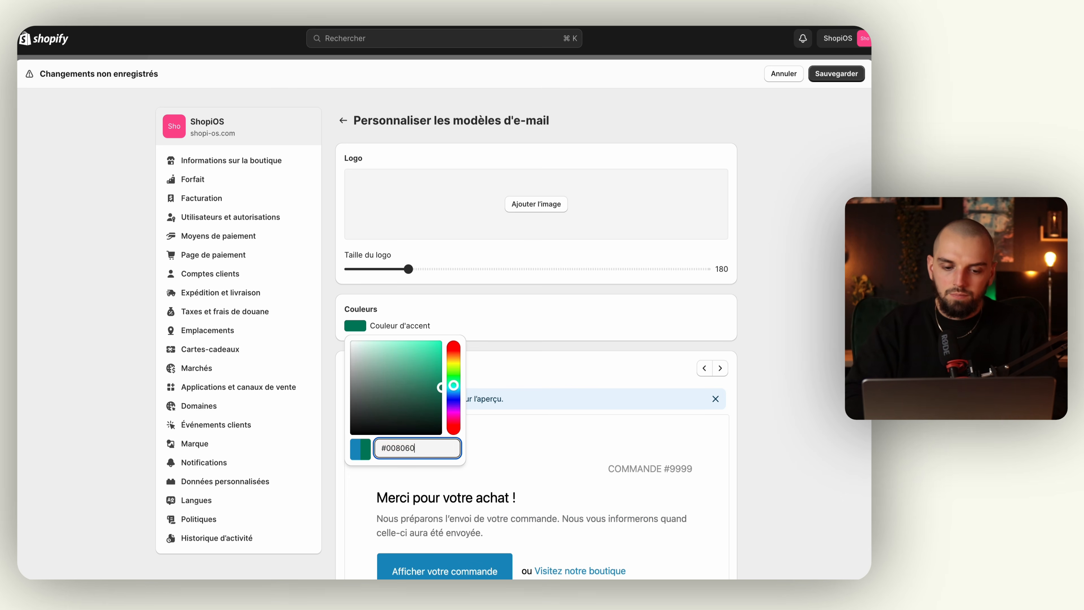
click(502, 427)
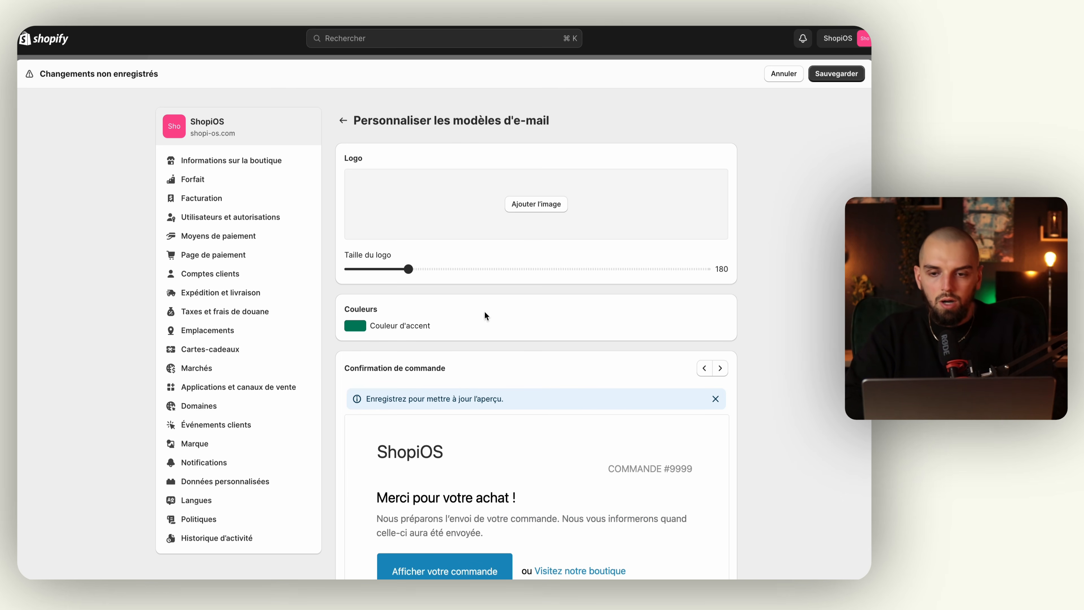
click(823, 73)
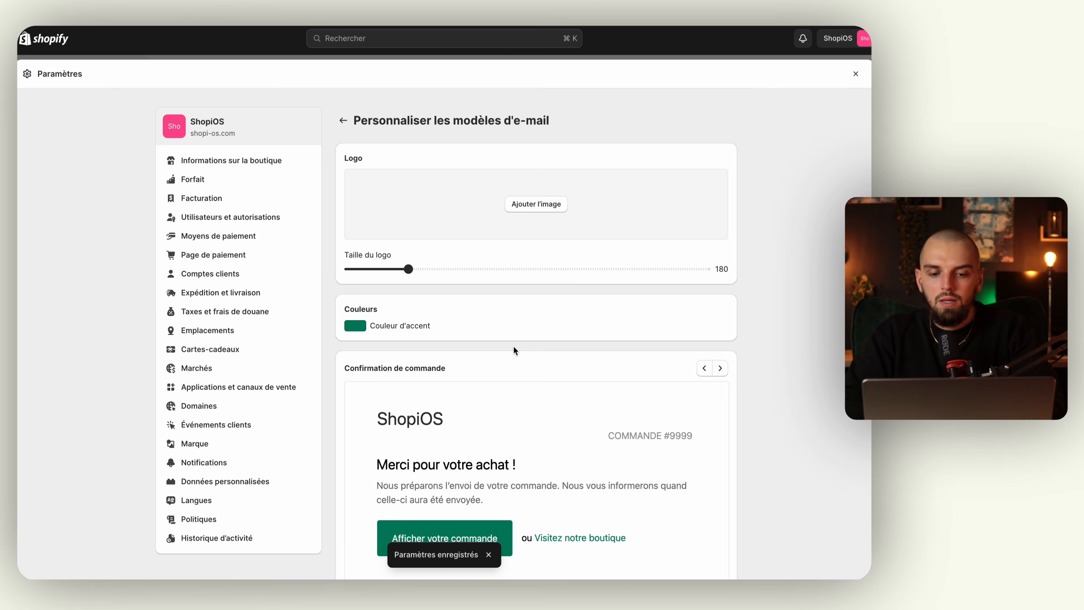
scroll(514, 350, down, 3)
scroll(475, 396, up, 2)
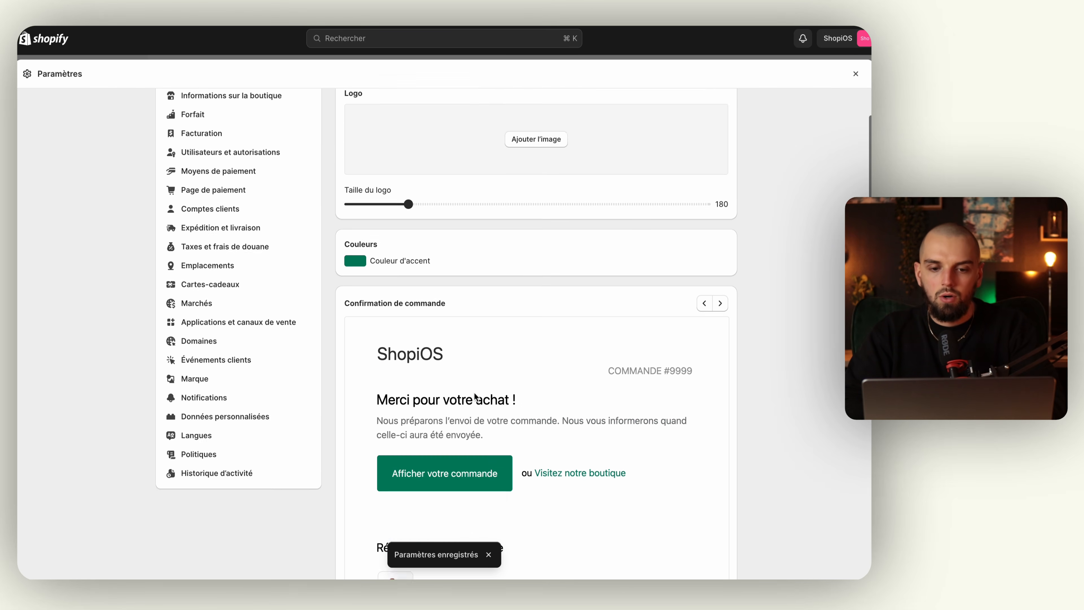
scroll(475, 396, up, 2)
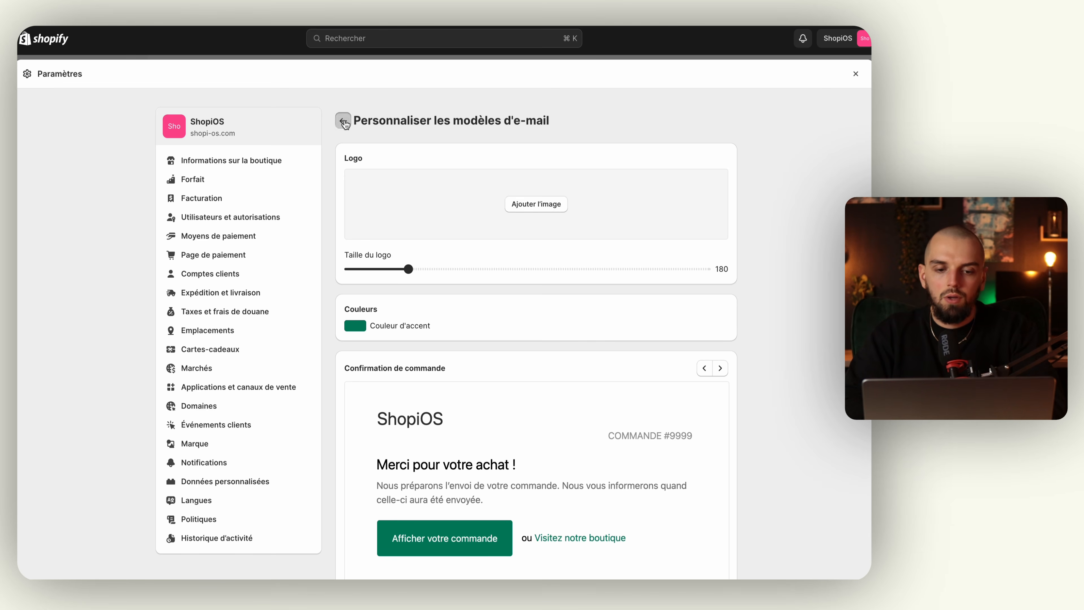
Open the order confirmation email's HTML code and review its rendered preview.
click(343, 121)
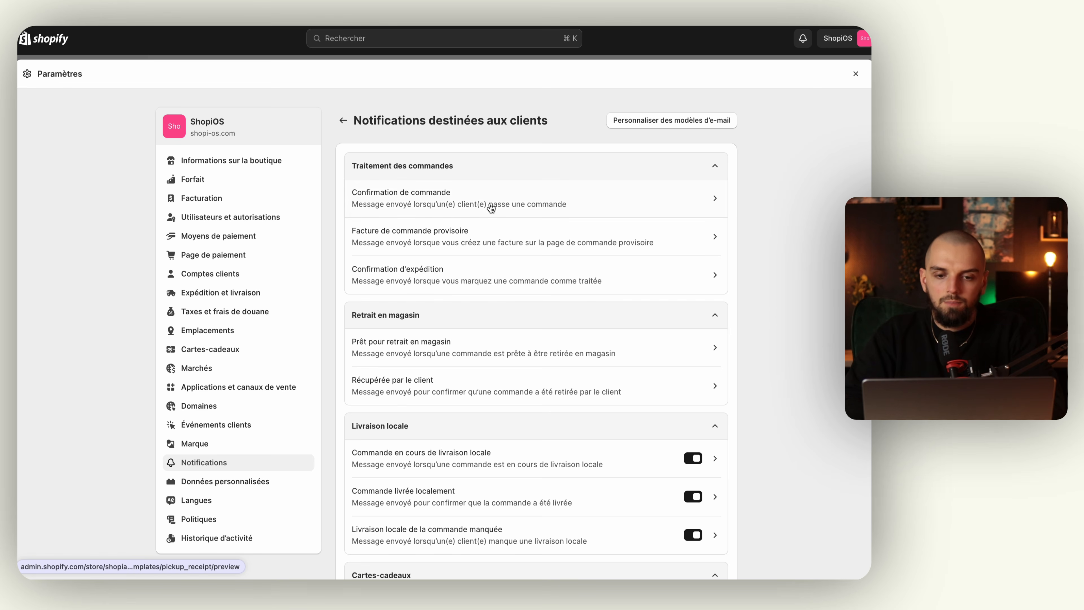
click(395, 200)
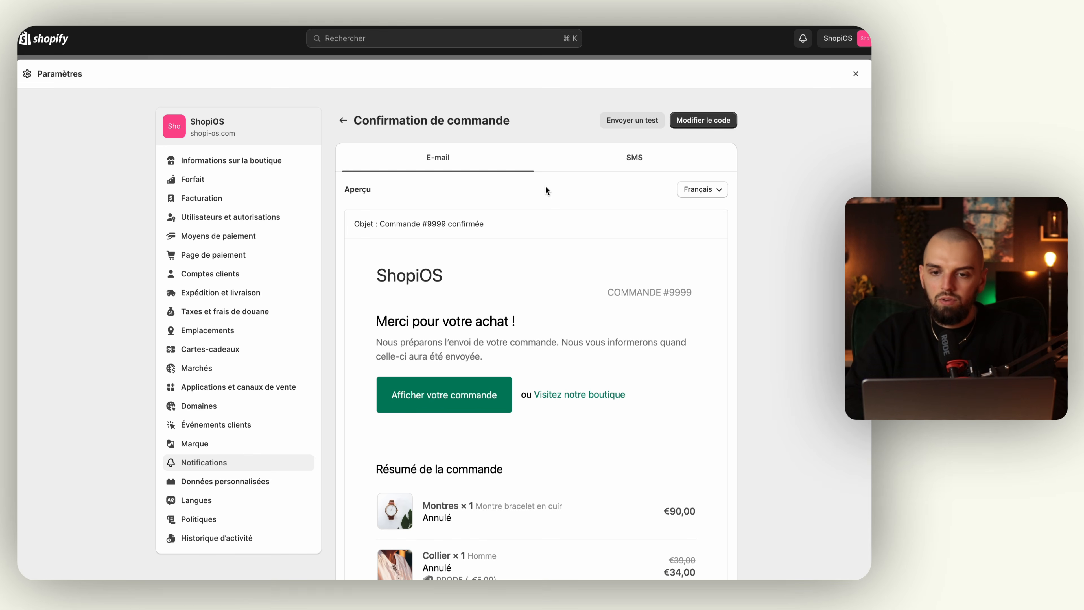
click(703, 123)
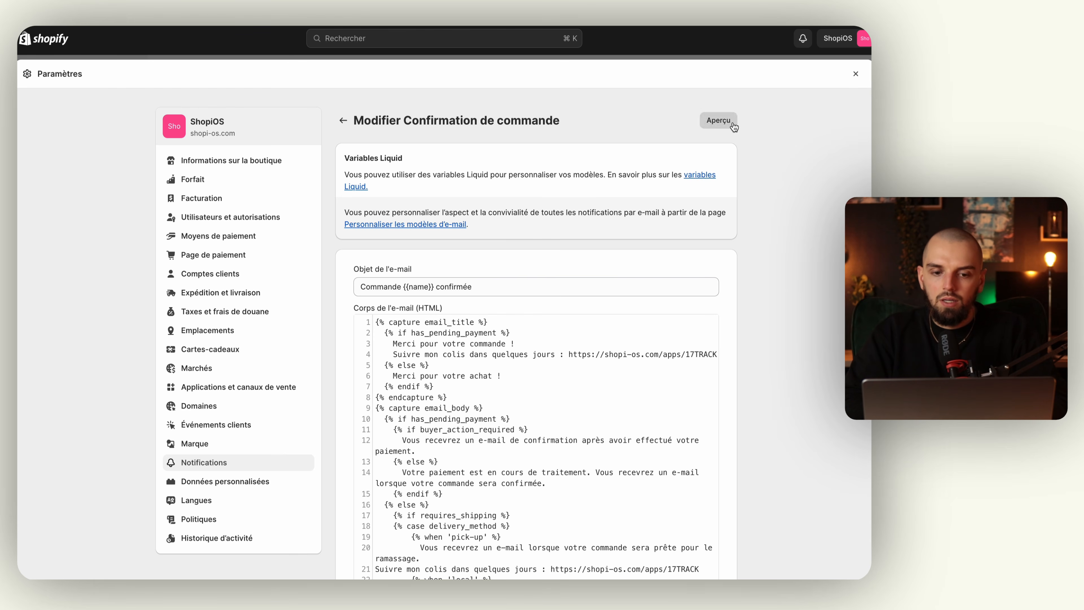
click(724, 120)
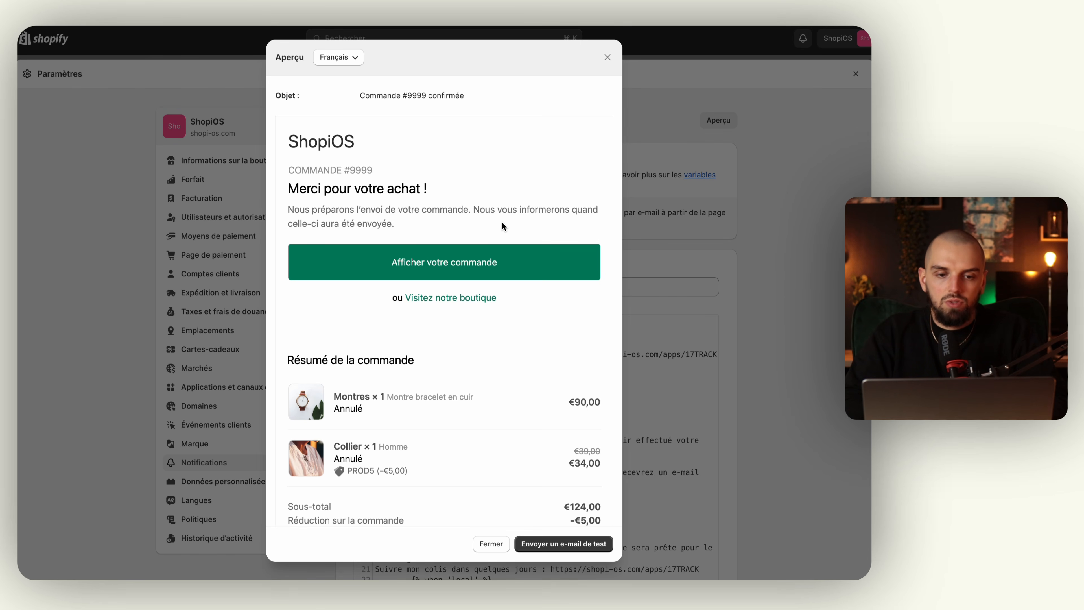
click(608, 58)
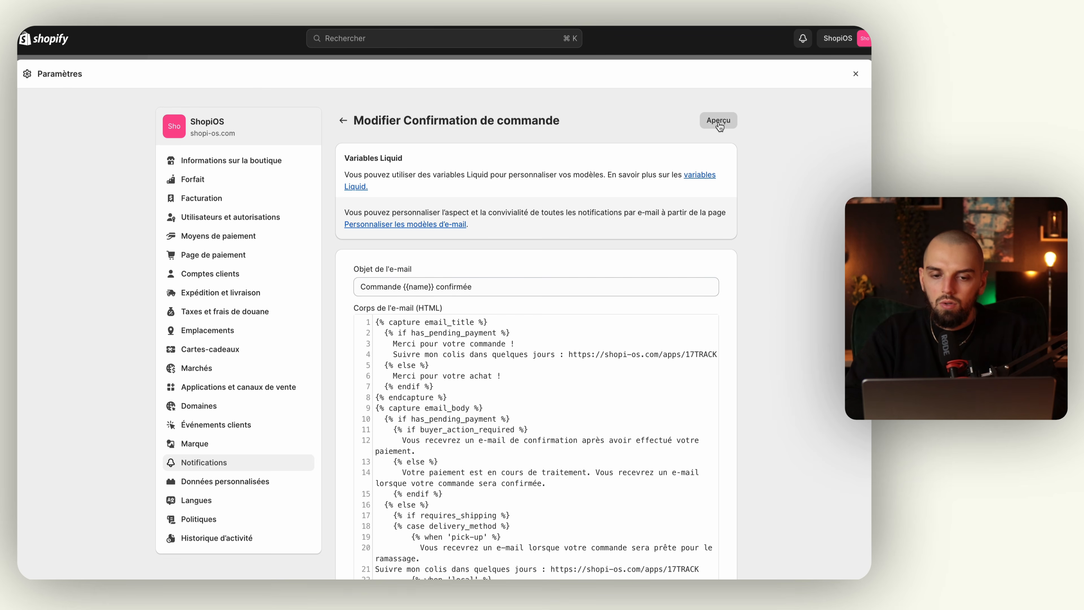
scroll(524, 327, down, 5)
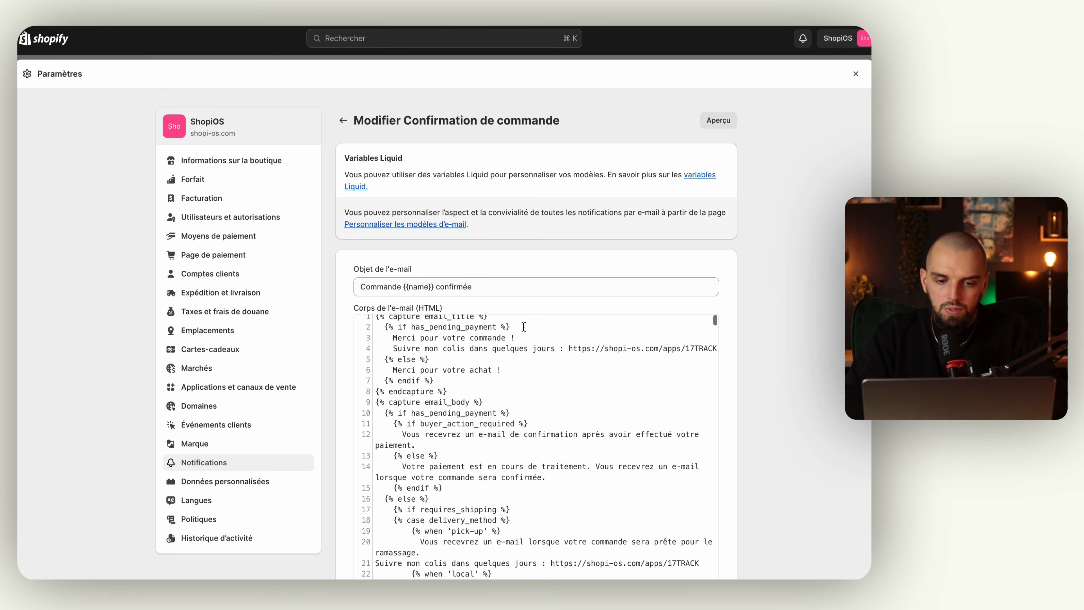
Delete the 17TRACK link on line 21 and append 'sur notre site' to line 24.
scroll(528, 232, down, 3)
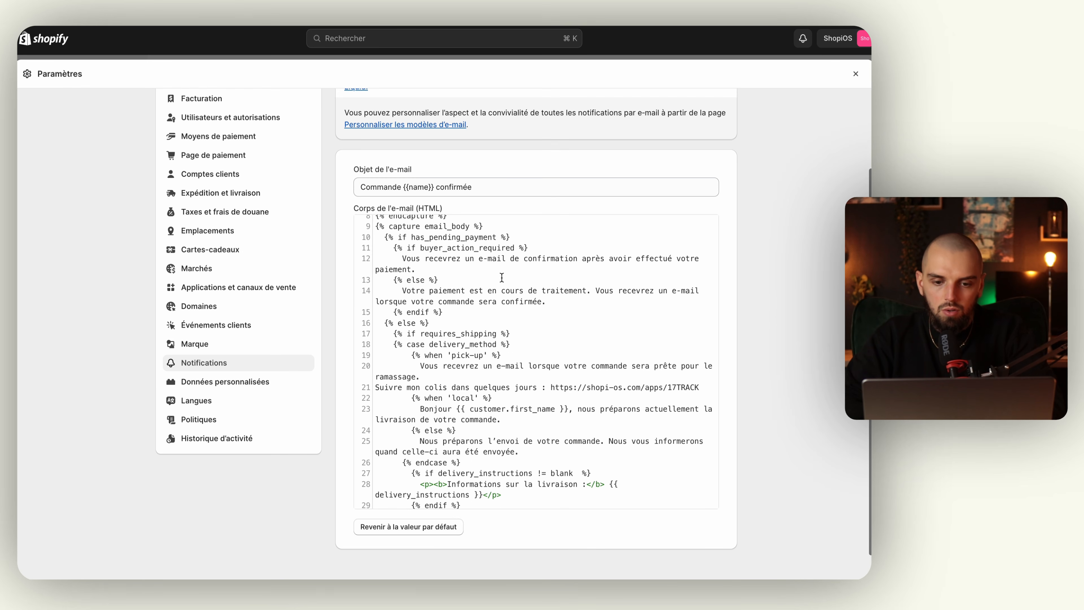
scroll(499, 291, down, 4)
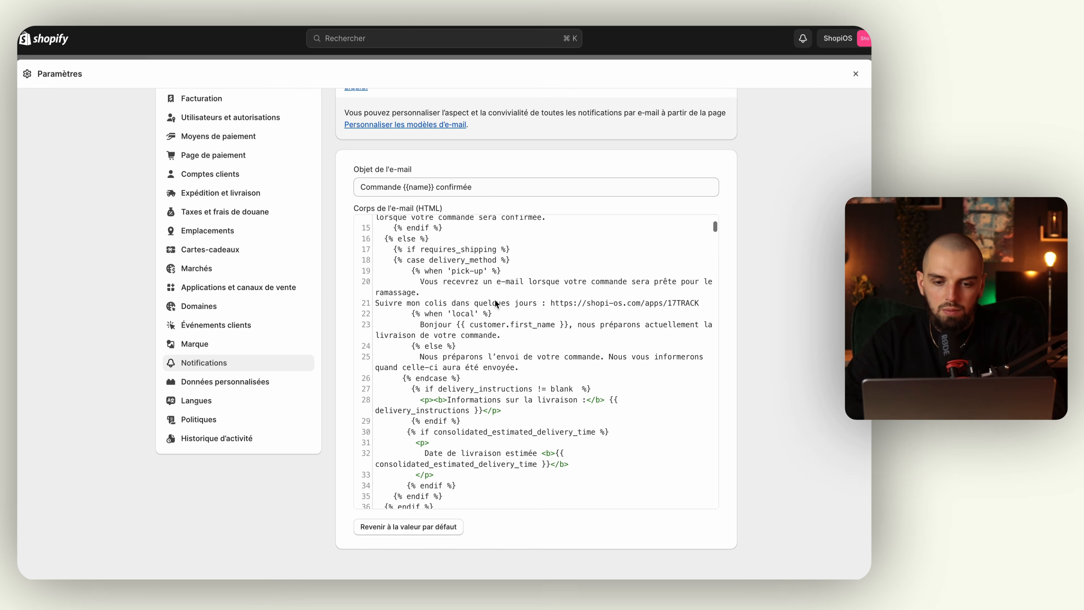
scroll(496, 303, down, 2)
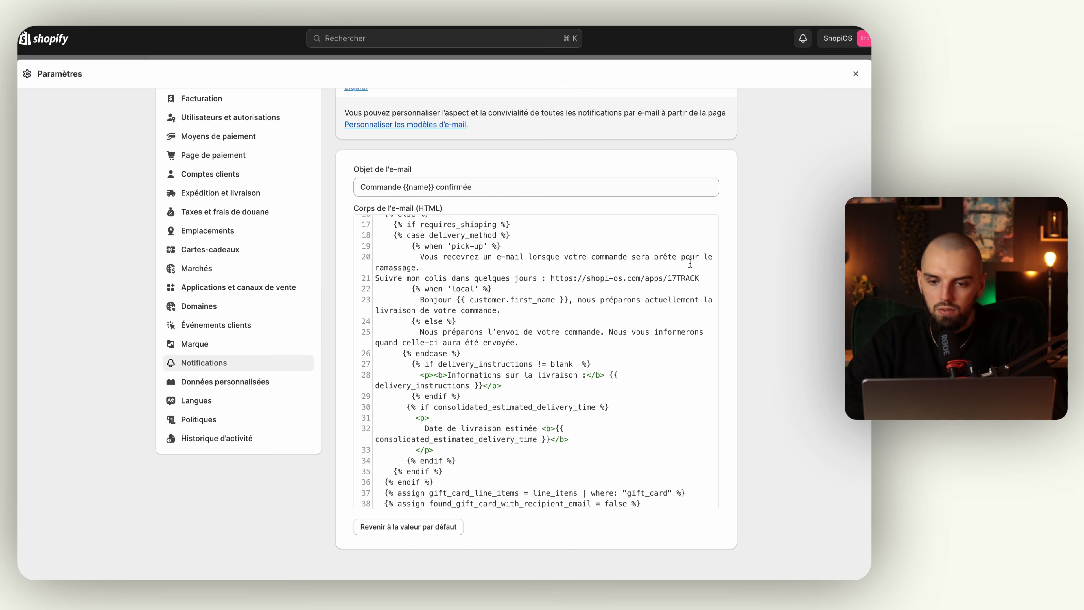
drag(700, 275, 375, 281)
key(BackSpace)
key(BackSpace)
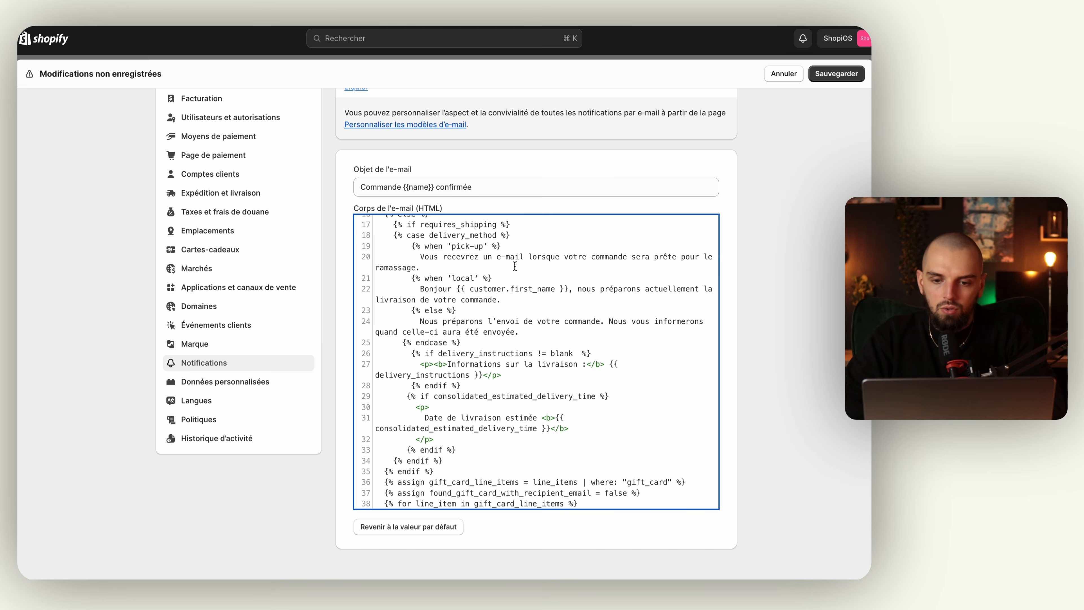
scroll(501, 325, down, 4)
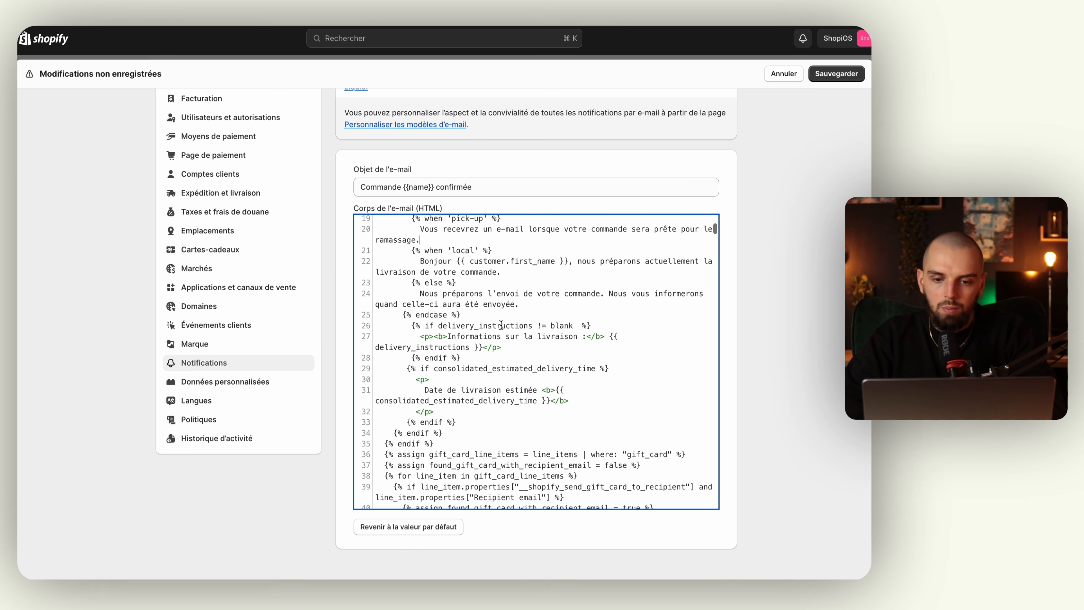
click(534, 287)
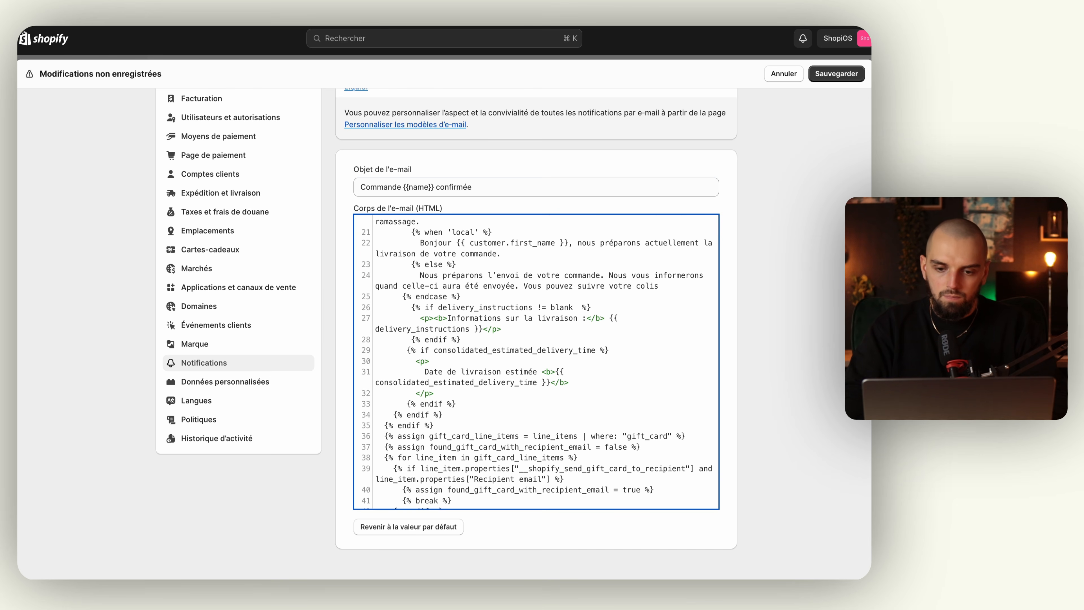
text(sur notre s)
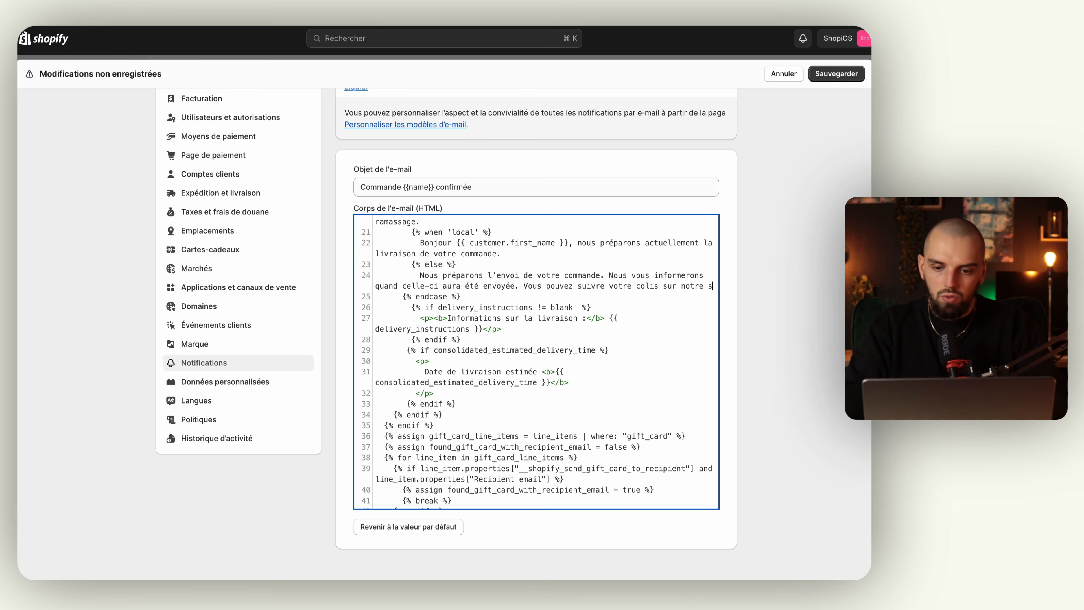
text(ite dans le pied de page.)
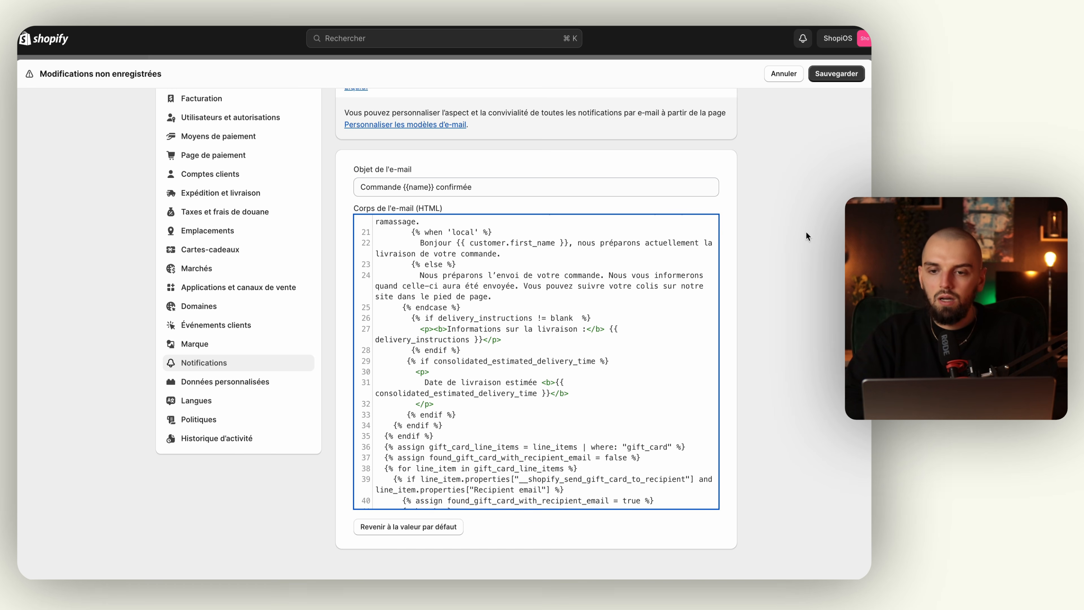
Save the order confirmation template and check the footer-tracking sentence in the preview.
click(832, 75)
scroll(728, 161, up, 5)
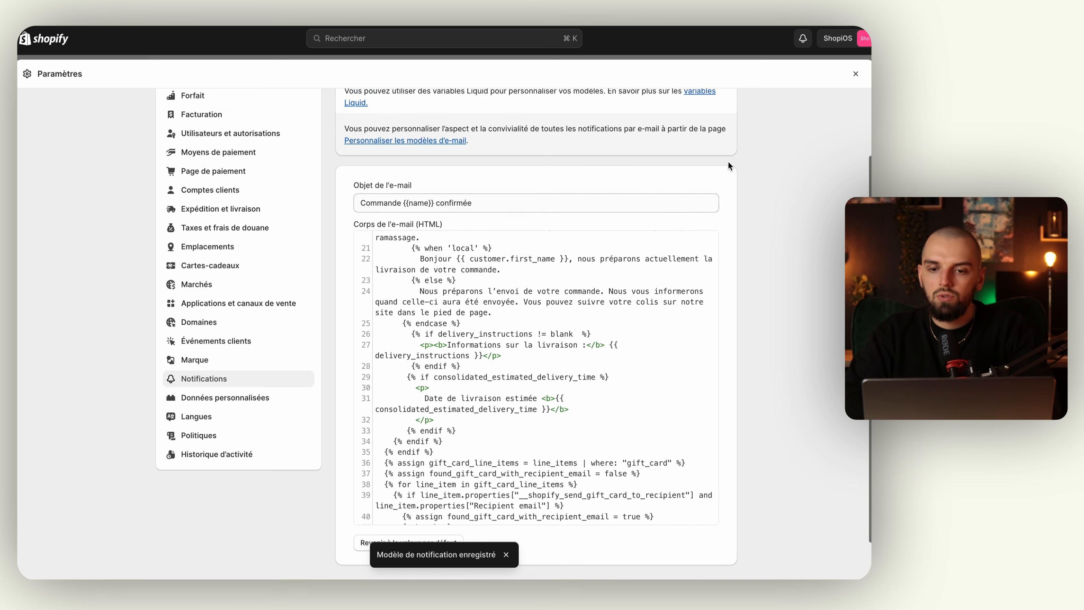
click(719, 121)
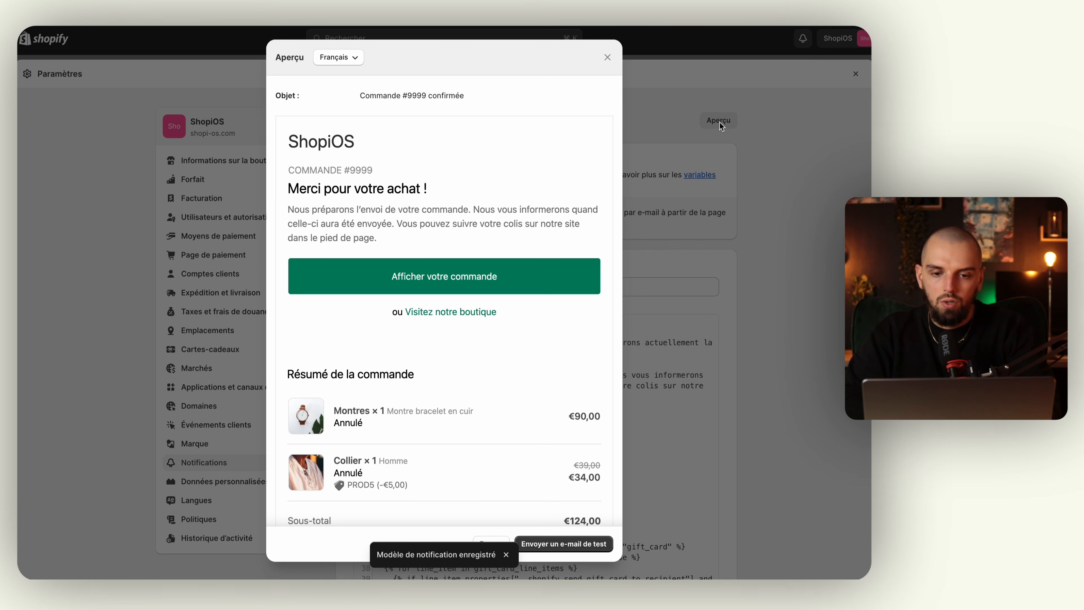
drag(398, 224, 399, 238)
click(400, 242)
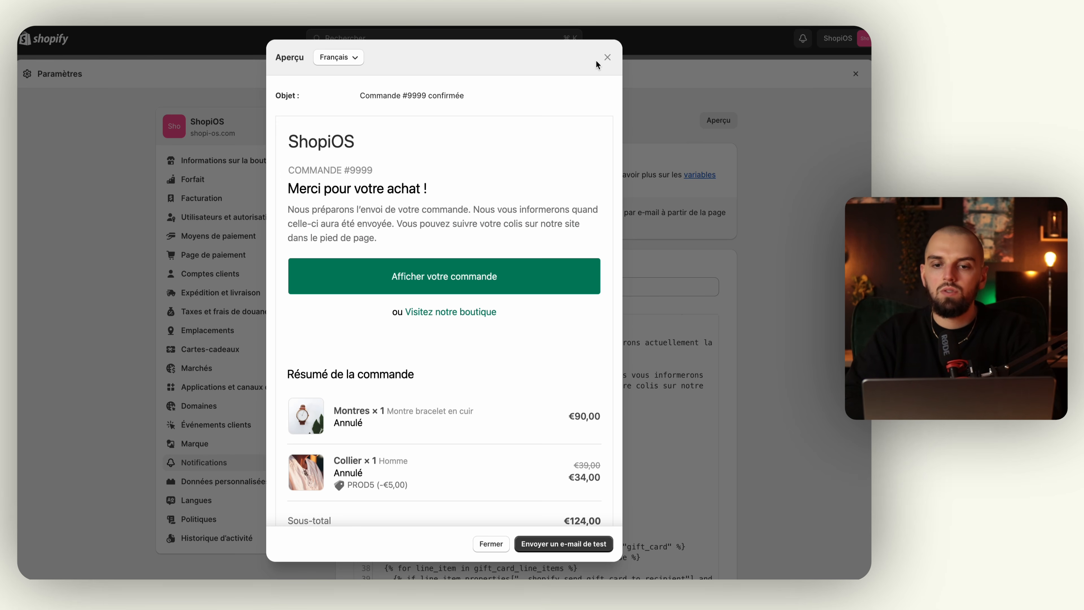
click(607, 57)
click(342, 128)
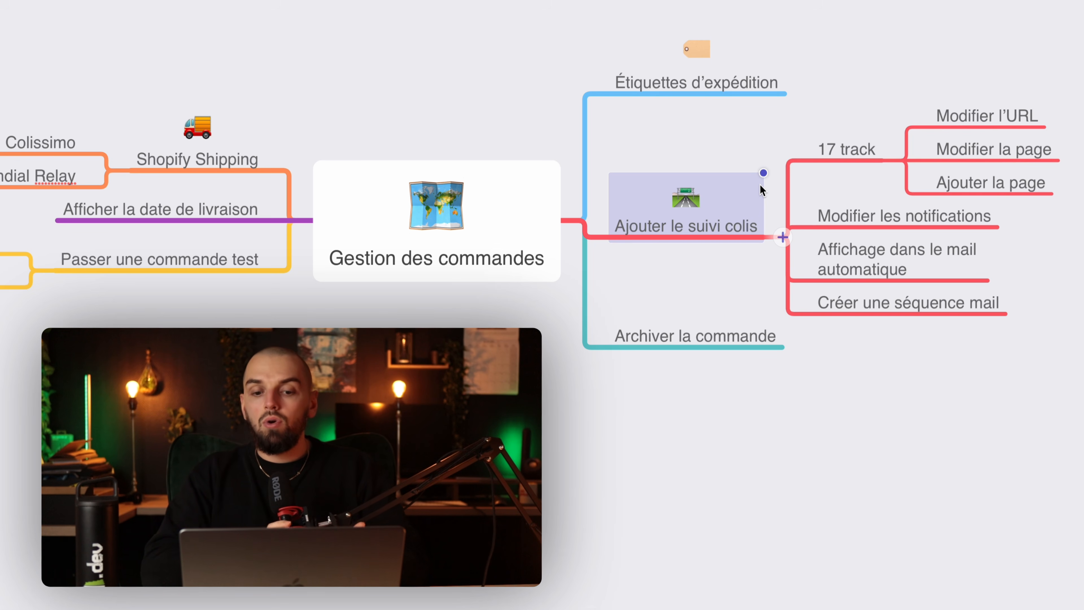
click(722, 328)
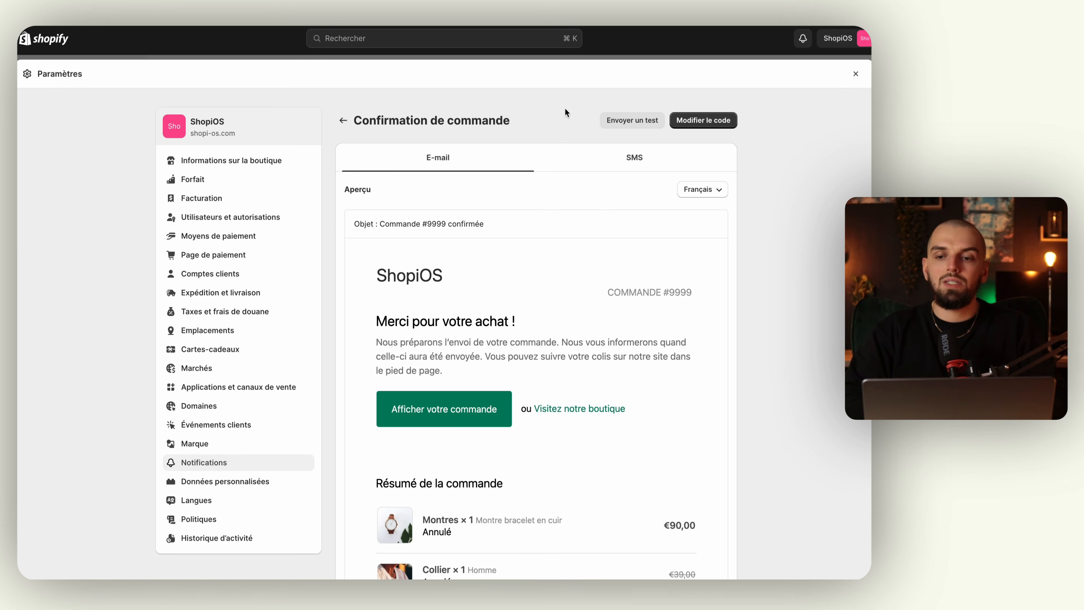
Leave settings and open the unfulfilled 39,00 € test order from Commandes.
click(858, 73)
click(73, 89)
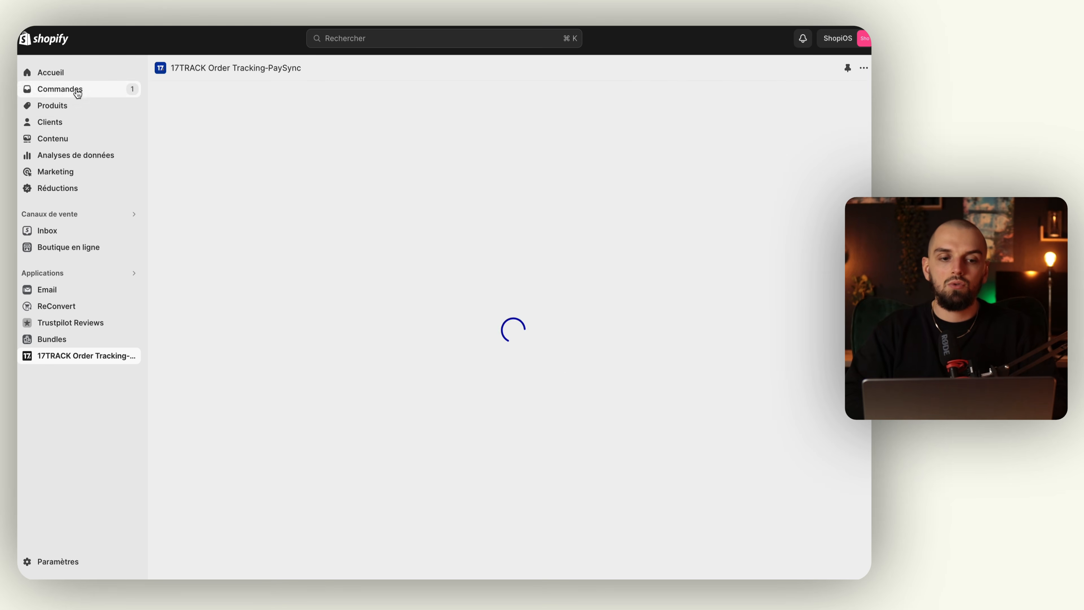
click(288, 206)
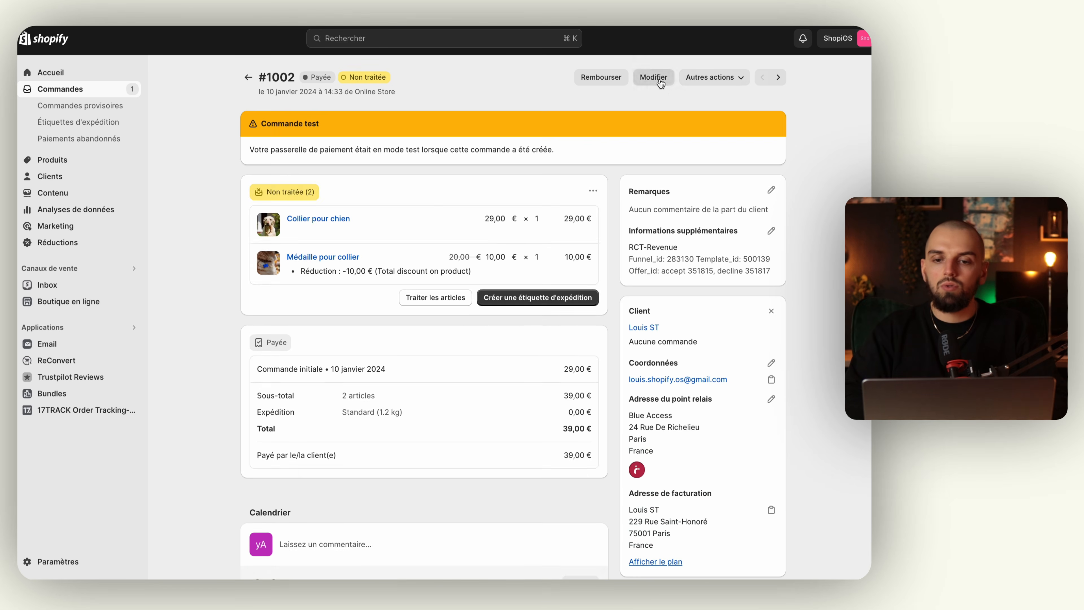
click(660, 82)
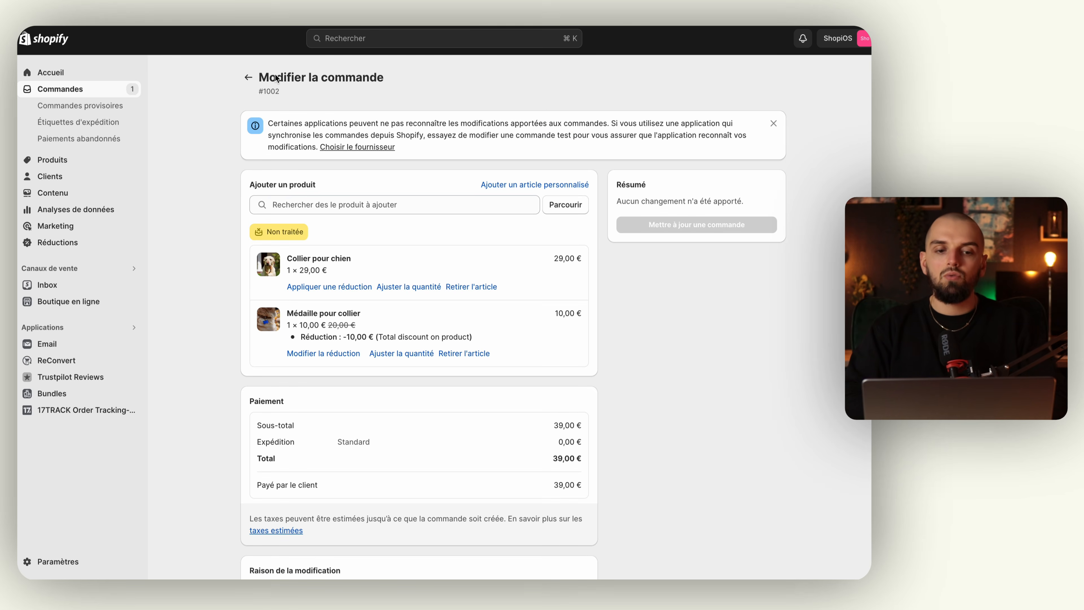
click(248, 77)
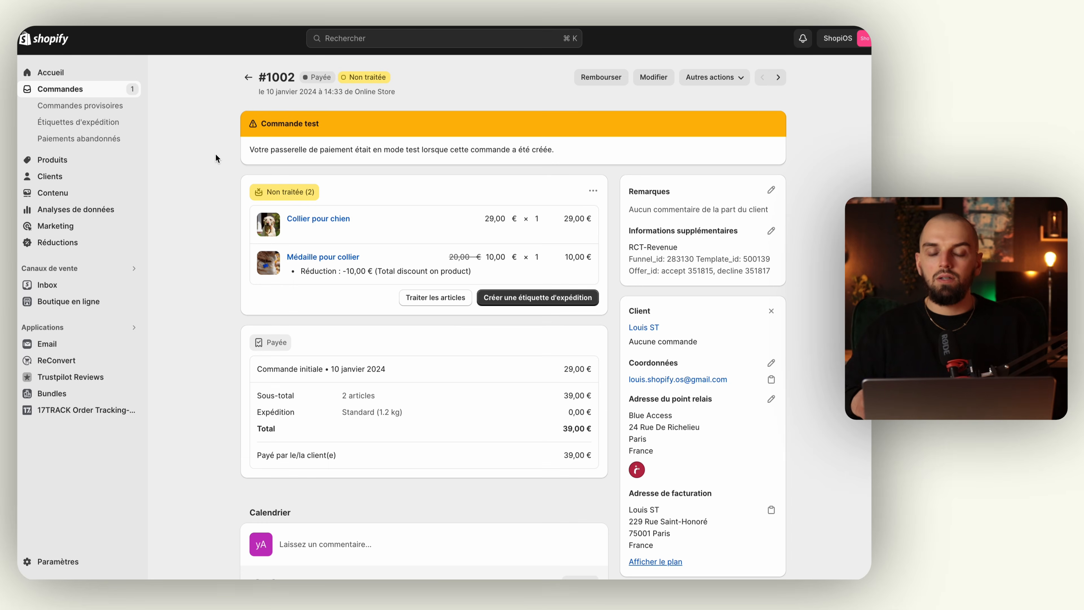